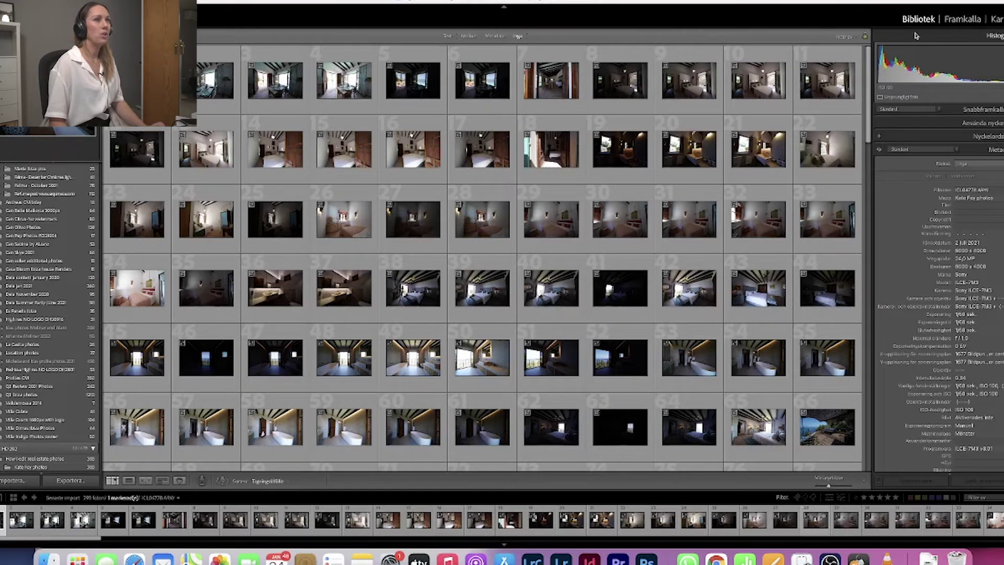
Open the living room and kitchen photo in the large single view, compare it with its neighbour, and rate it five stars
double_click(543, 77)
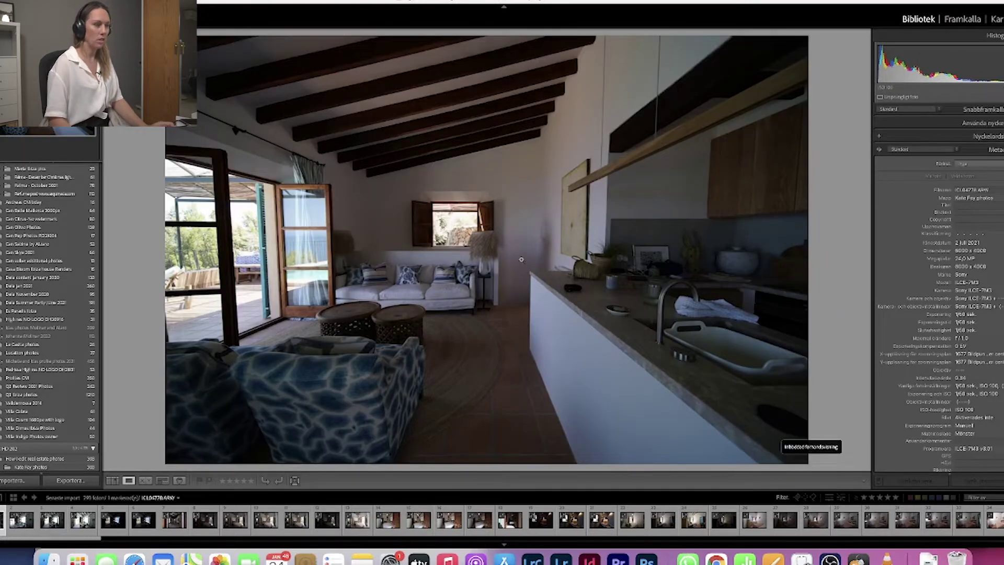
key("Right")
key("Left")
key("Right")
key("Left")
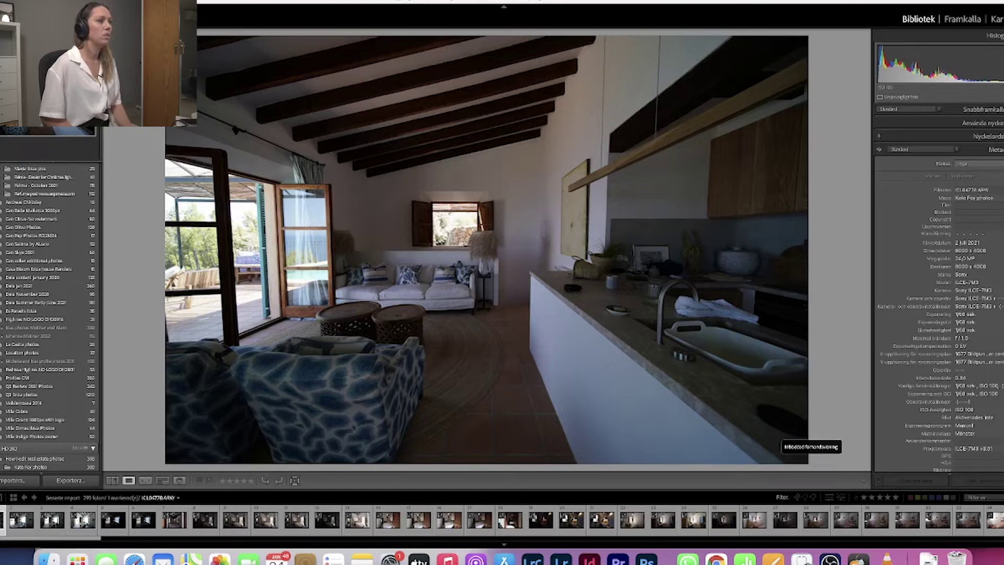
key("5")
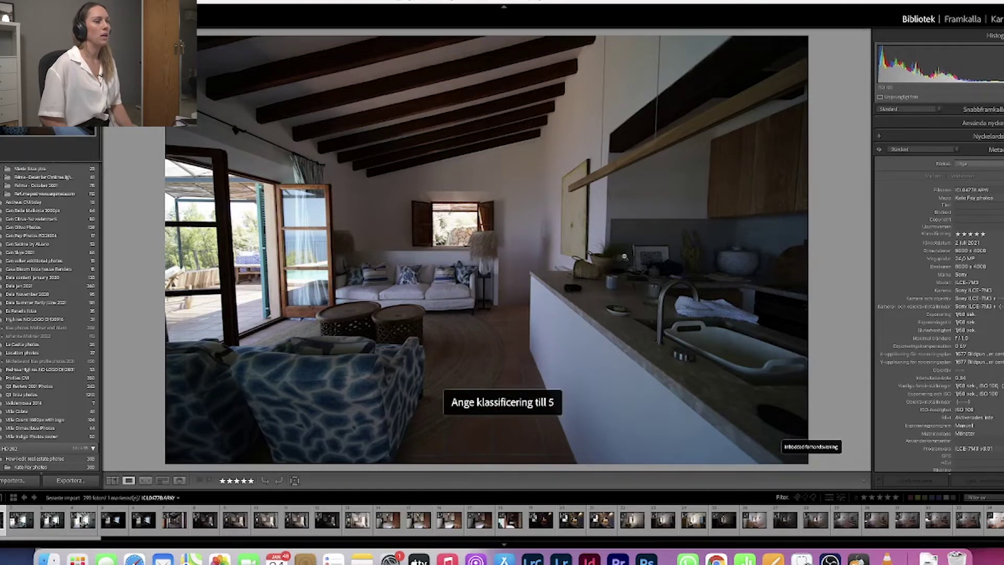
Check the living room and kitchen photo up close and change its rating to four stars
key("Right")
key("Right")
key("Right")
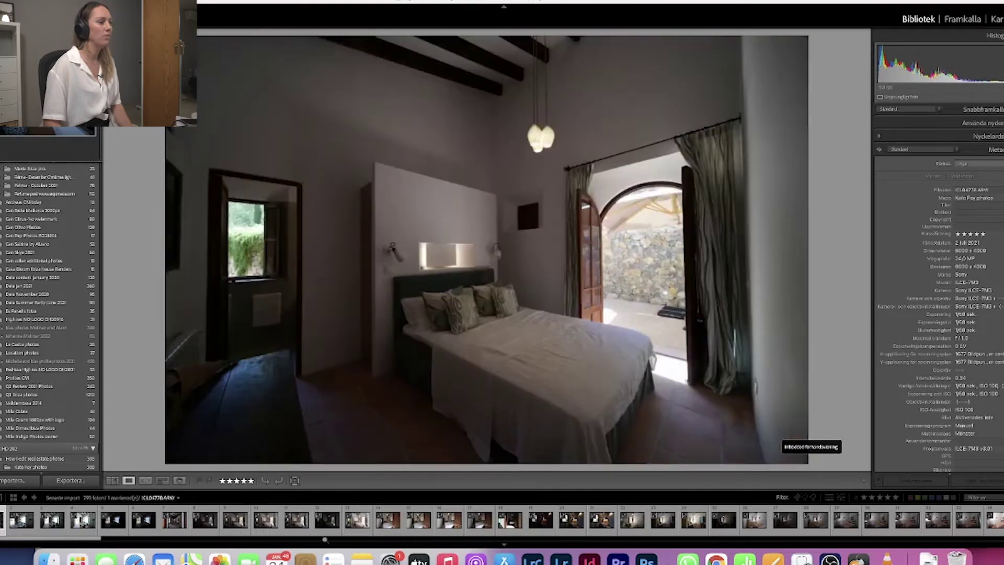
key("Right")
key("Right")
key("Right")
key("Right")
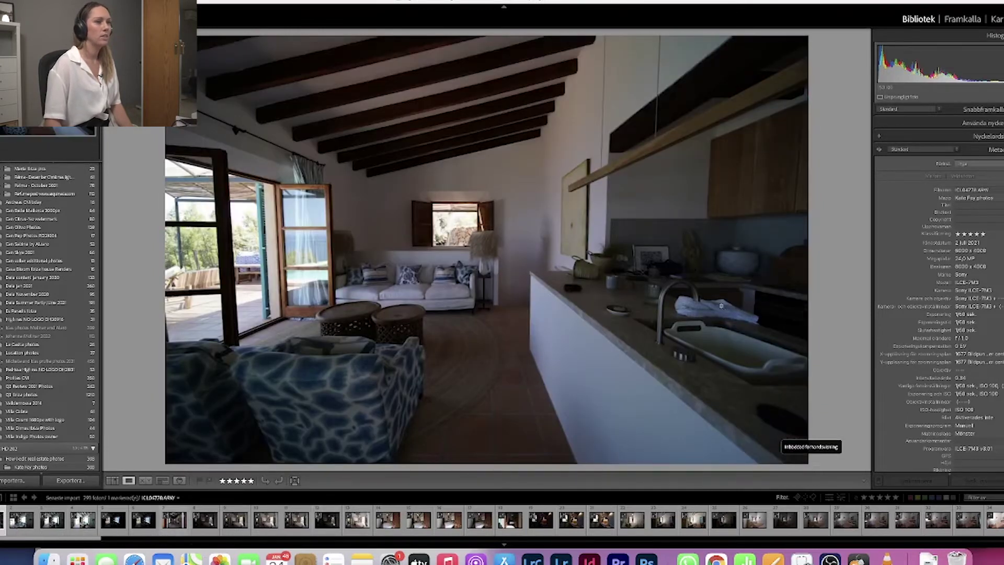
left_click(721, 306)
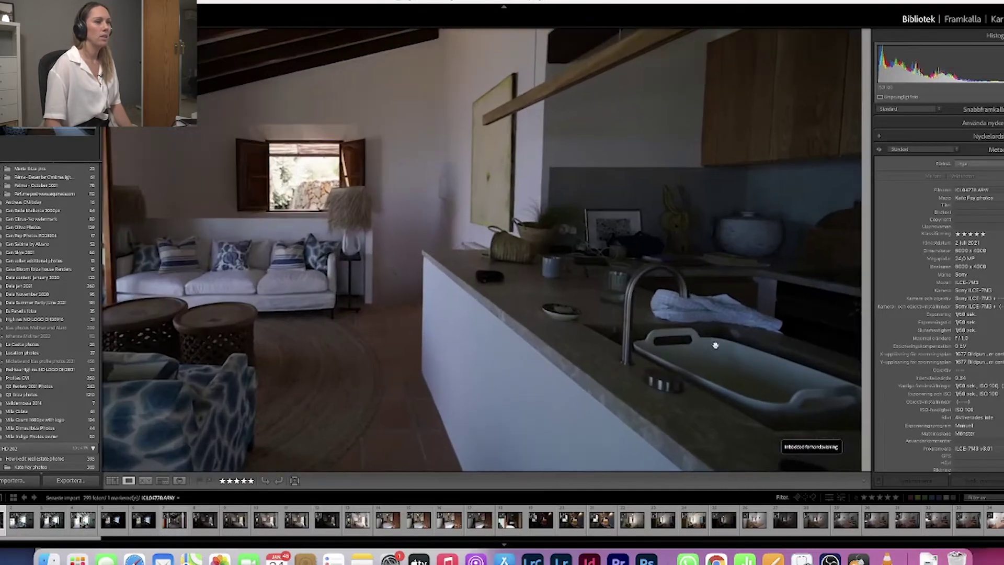
left_click(606, 309)
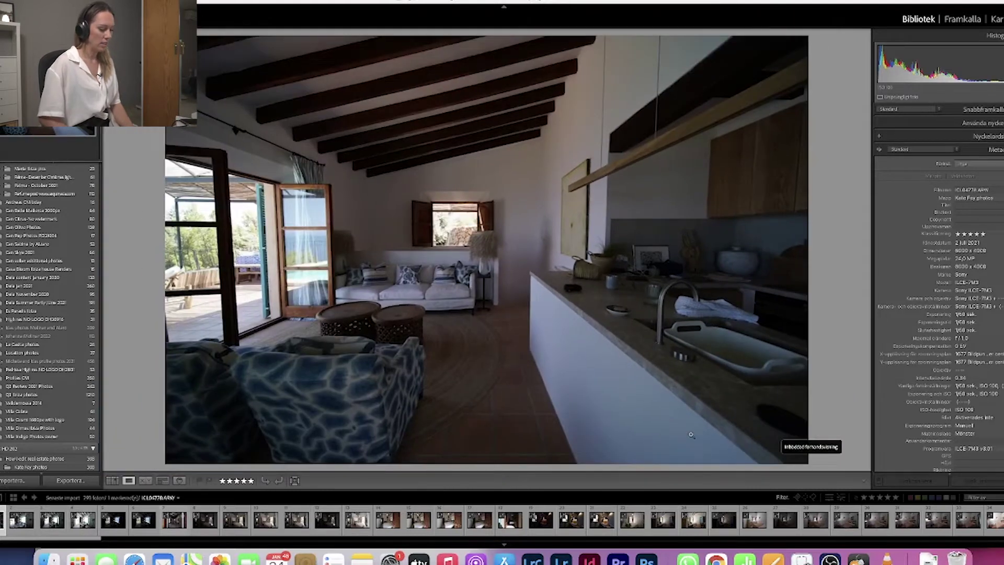
key("4")
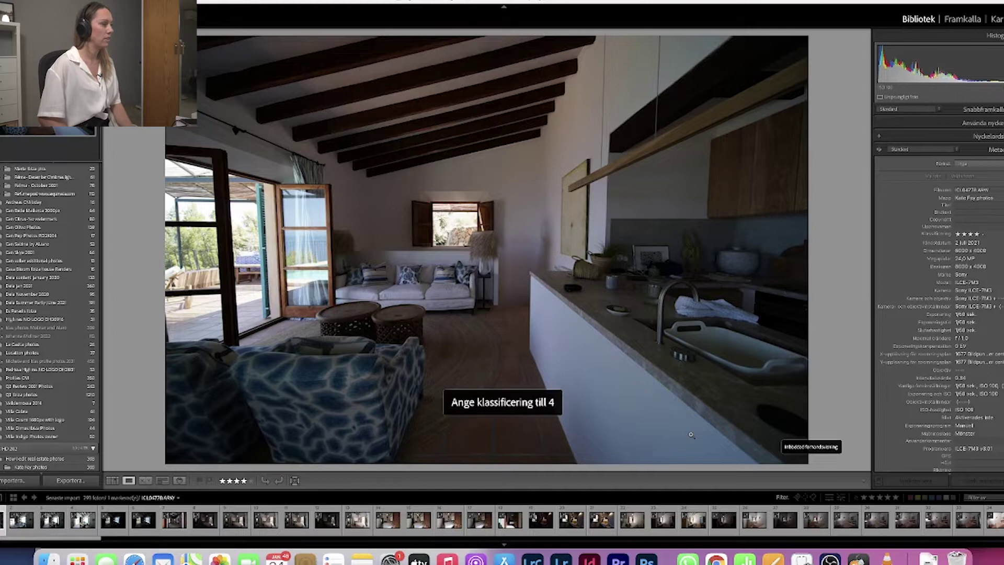
Compare the bracketed exposures of the dining table with the open doors and rate them five stars
key("Right")
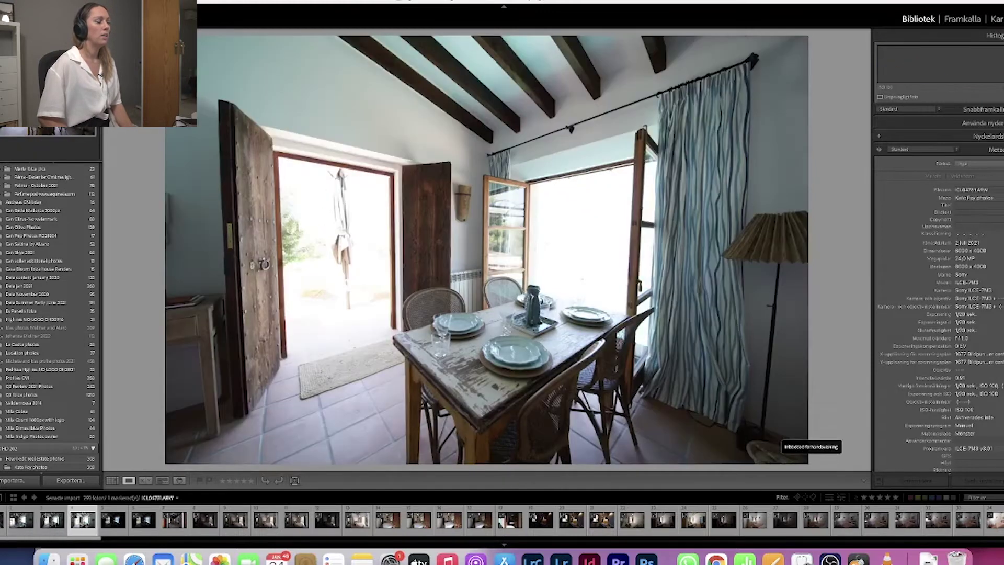
key("Right")
key("Left")
key("Left")
key("Right")
key("Right")
key("Left")
key("Left")
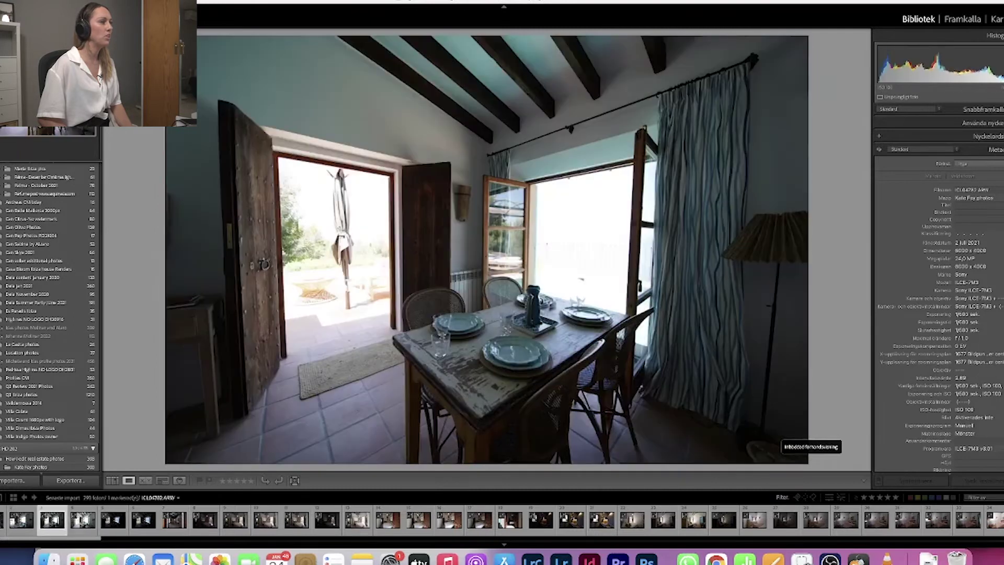
key("5")
key("5")
key("5")
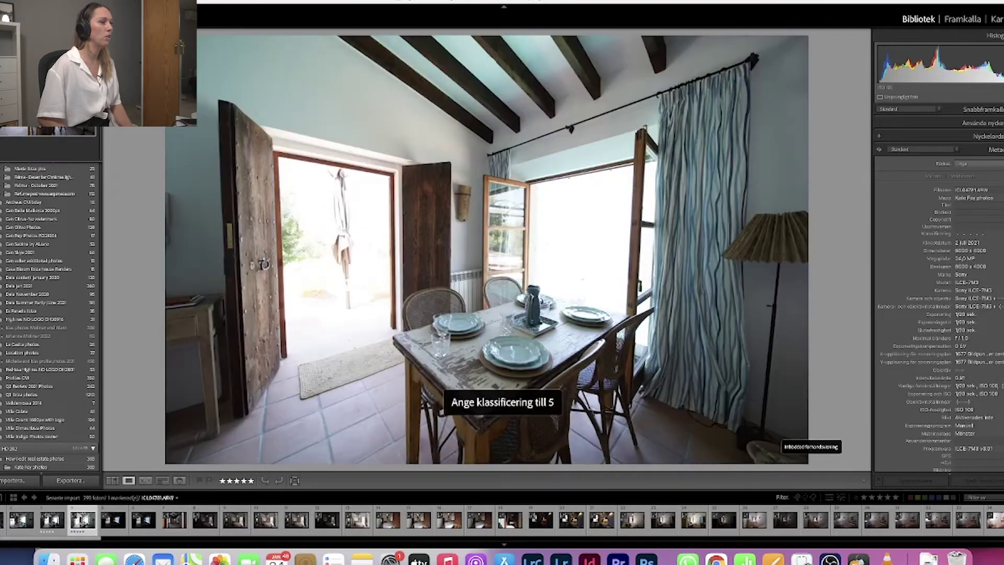
Pass over the entrance-door view of the dining room and rate an exposure of the bedroom with the arched doorway five stars
key("Right")
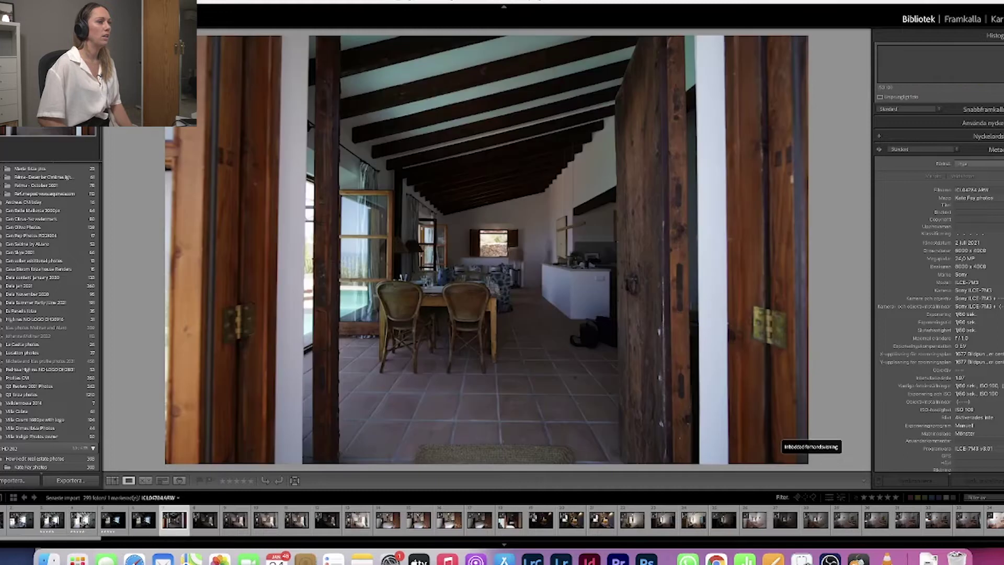
key("Right")
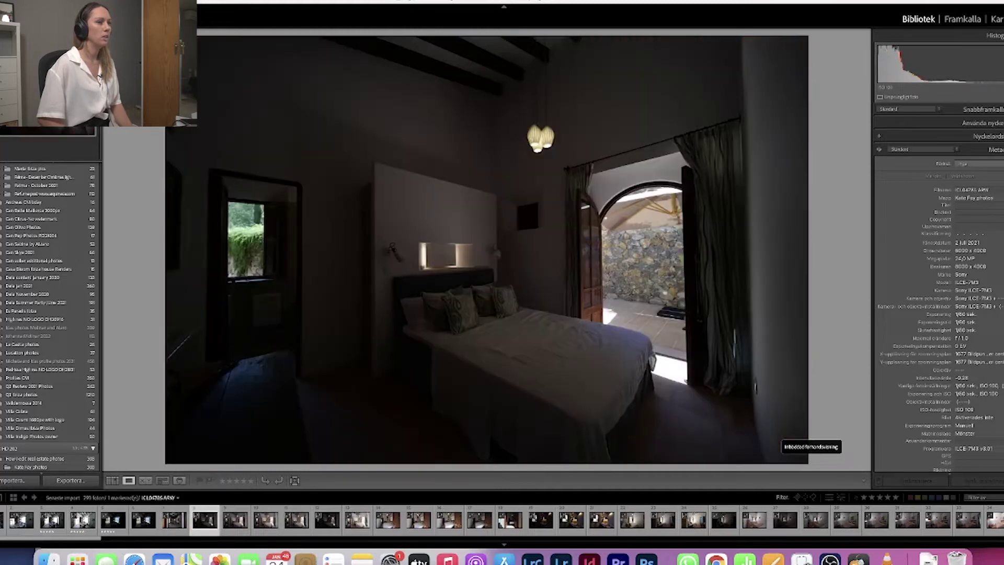
key("Right")
key("Right")
key("Left")
key("5")
Compare the following exposures of the arched-doorway bedroom and rate another one five stars
key("Right")
key("Right")
key("Right")
key("Right")
key("Left")
key("Left")
key("5")
key("Right")
key("Right")
key("Right")
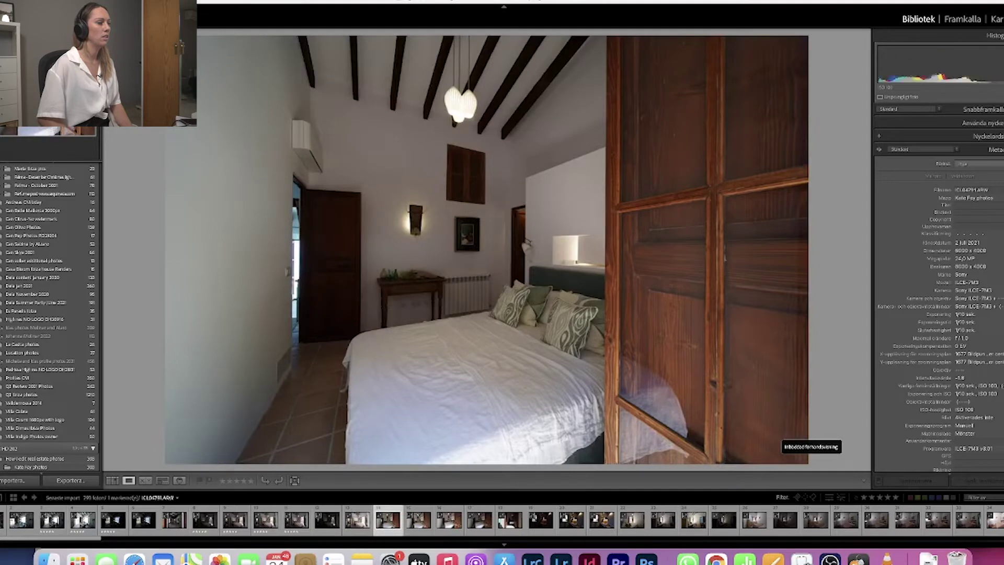
Recheck the whole arched-doorway bedroom series and give a remaining unrated exposure five stars
key("Left")
key("Left")
key("Left")
key("Left")
key("Left")
key("Right")
key("Right")
key("Right")
key("Right")
key("5")
Skip the bedroom shots partly blocked by the wooden door and rate the bedroom view through the open exterior doors five stars
key("Left")
key("Right")
key("Right")
key("Right")
key("Right")
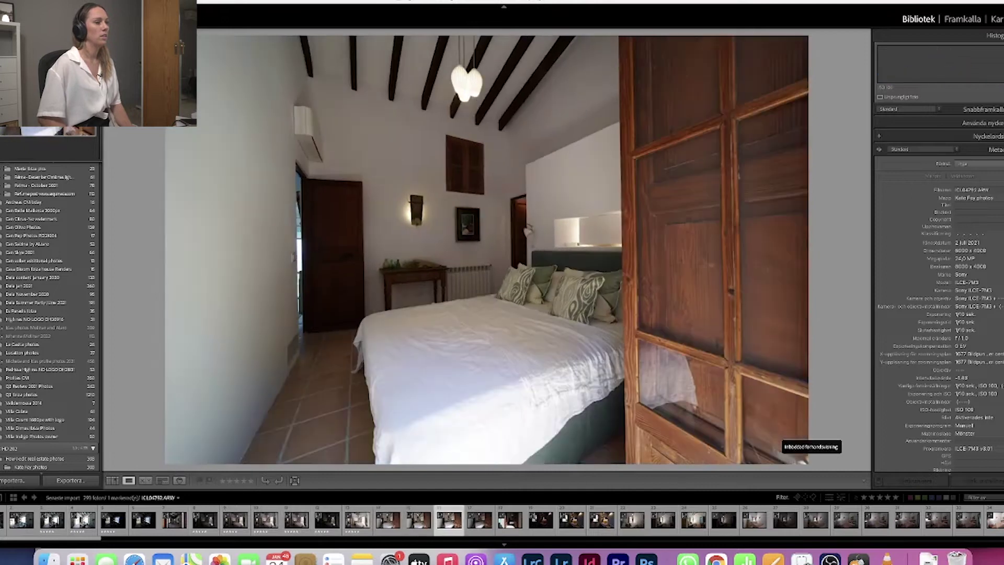
key("Right")
key("Right")
key("Right")
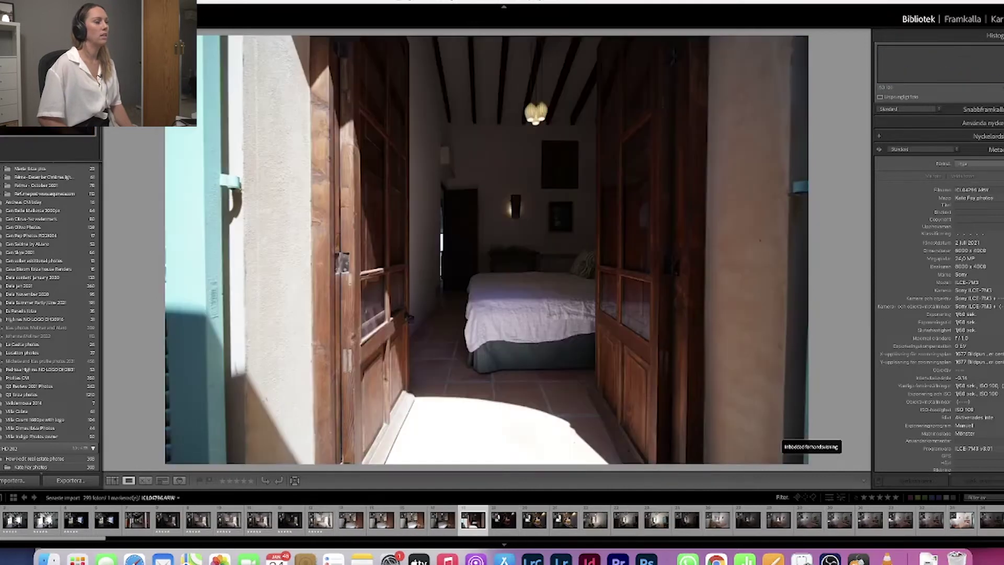
key("Right")
key("5")
Compare the exposures of the small bathroom with the stone sink and window and rate them five stars
key("Right")
key("Right")
key("Right")
key("Right")
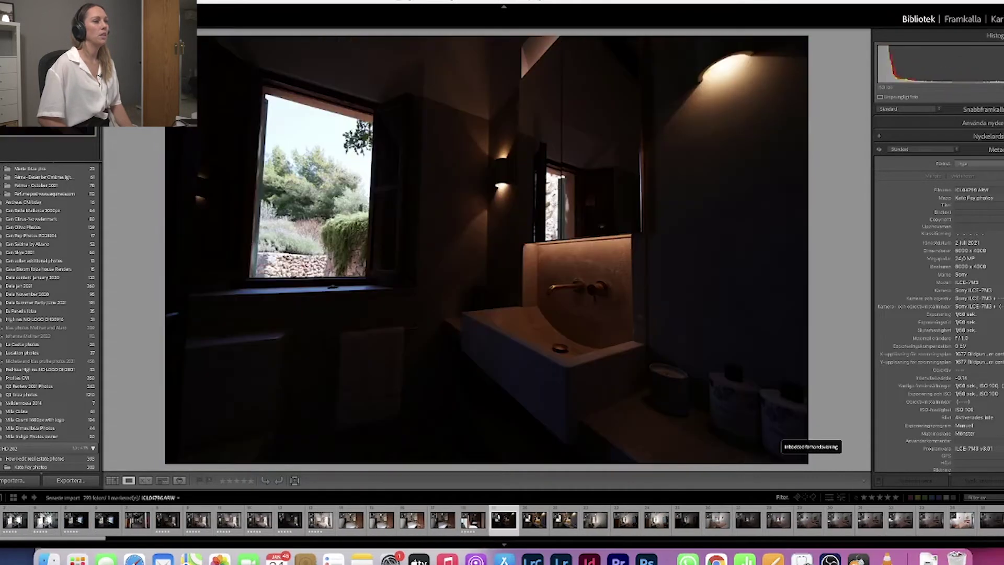
key("Right")
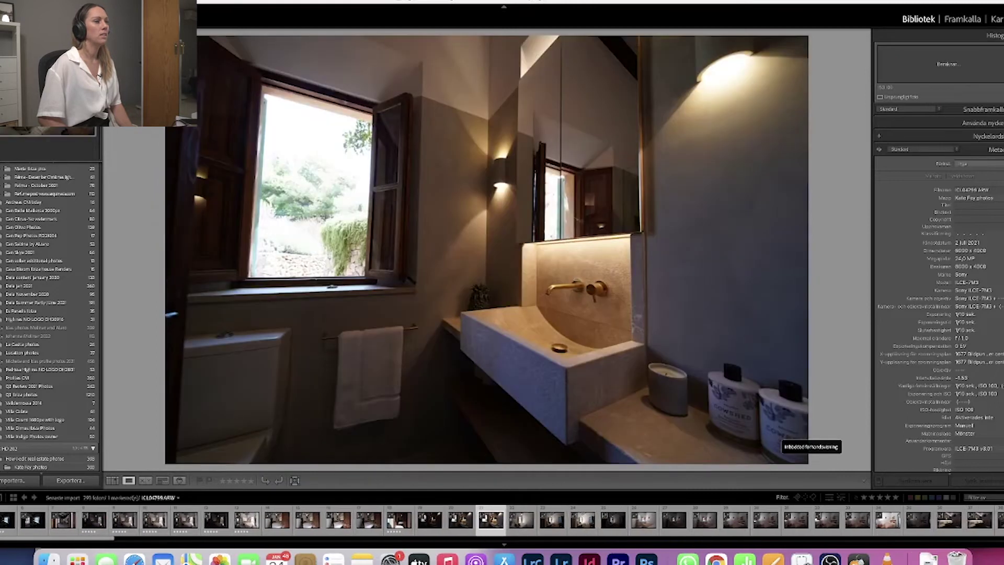
key("5")
key("Right")
key("Left")
key("Right")
key("Right")
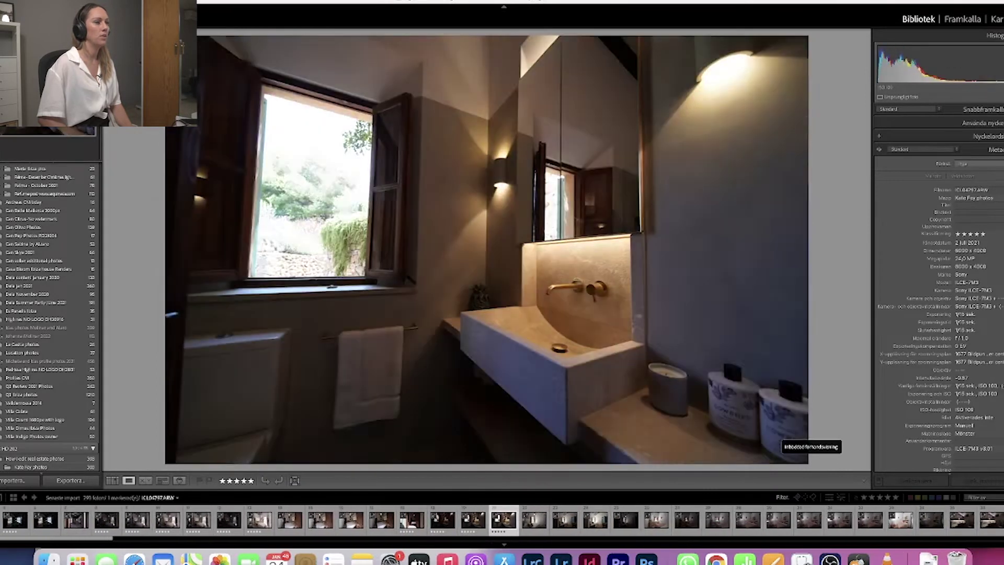
Skip past the remaining bedroom photos to the bathroom series with the bathtub and balcony
key("Right")
key("Right")
key("Right")
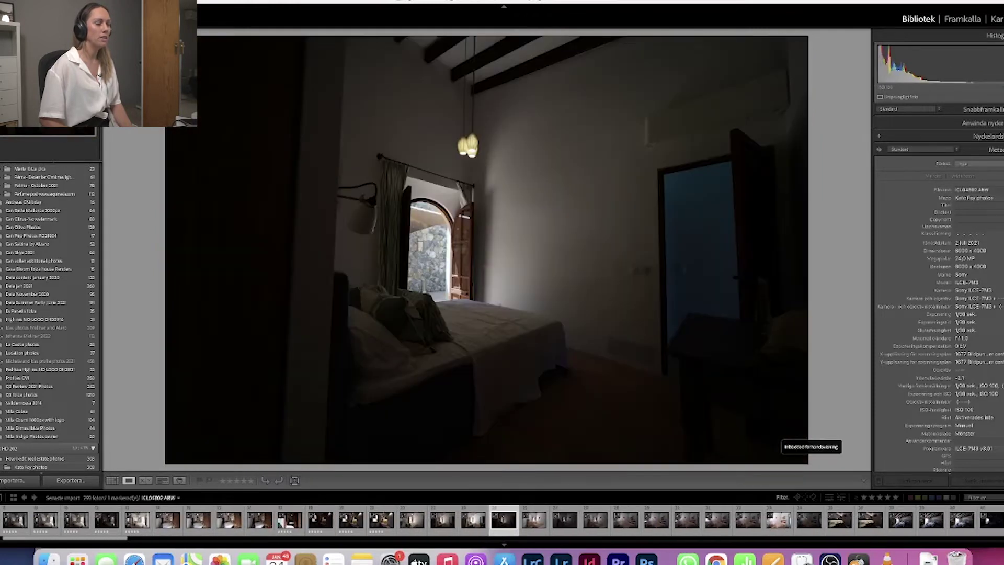
scroll(640, 525, "down", 5)
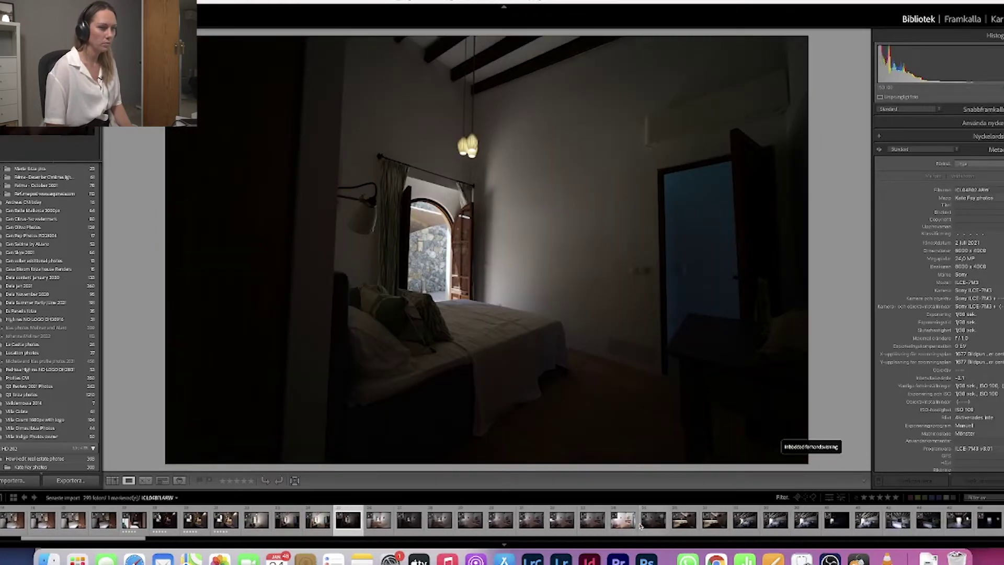
scroll(641, 526, "down", 5)
left_click(492, 520)
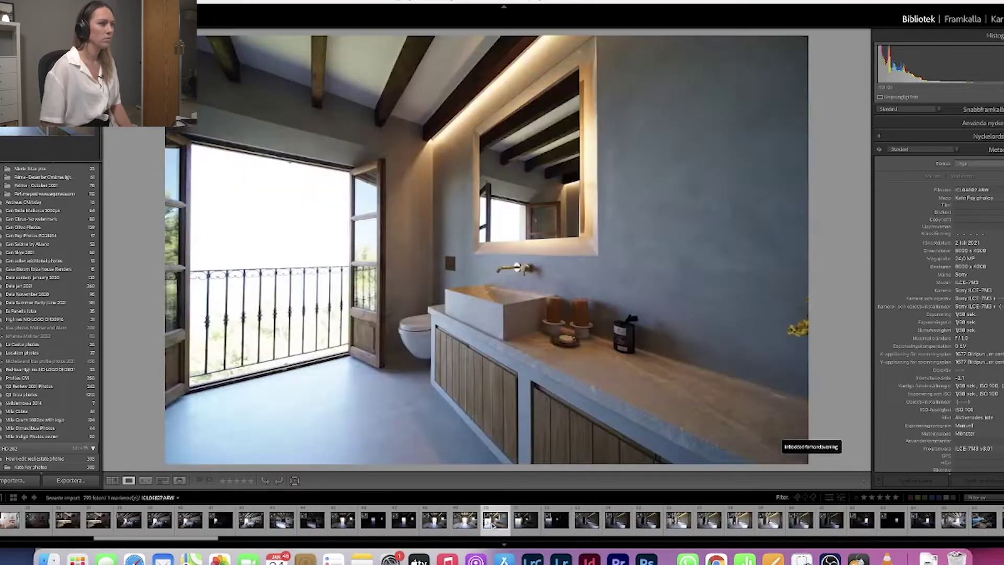
key("Right")
key("Right")
key("Right")
key("Right")
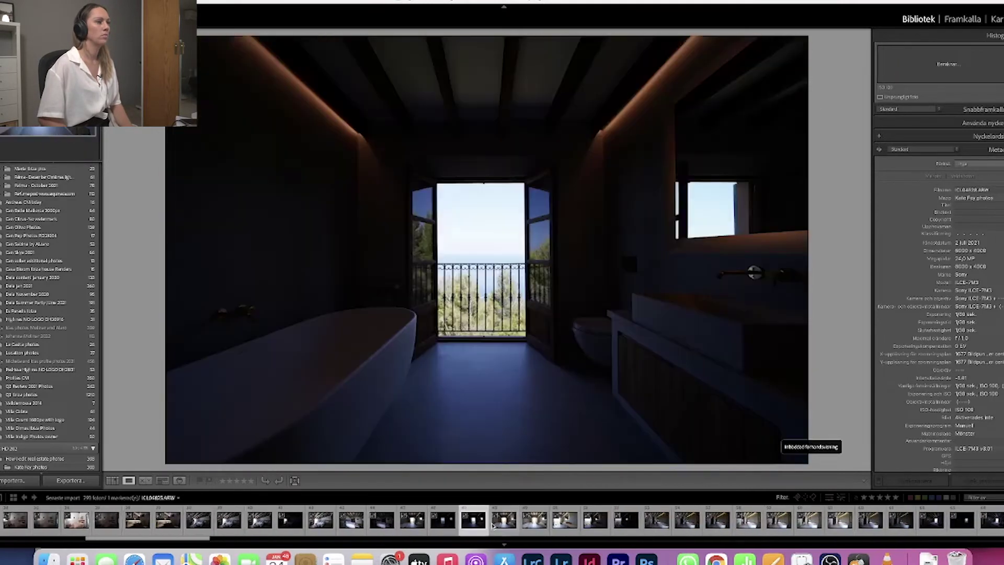
Compare the exposures of the centred bathroom view towards the balcony and rate the chosen ones five stars
key("Right")
key("Right")
key("Right")
key("Right")
key("Right")
key("Right")
key("Left")
key("Right")
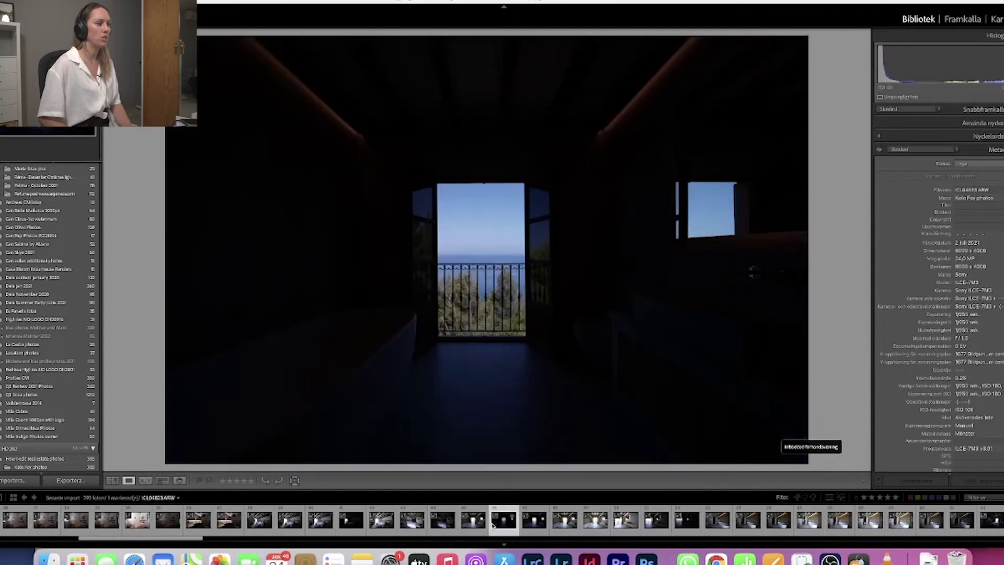
key("Left")
key("Right")
key("5")
key("Right")
key("5")
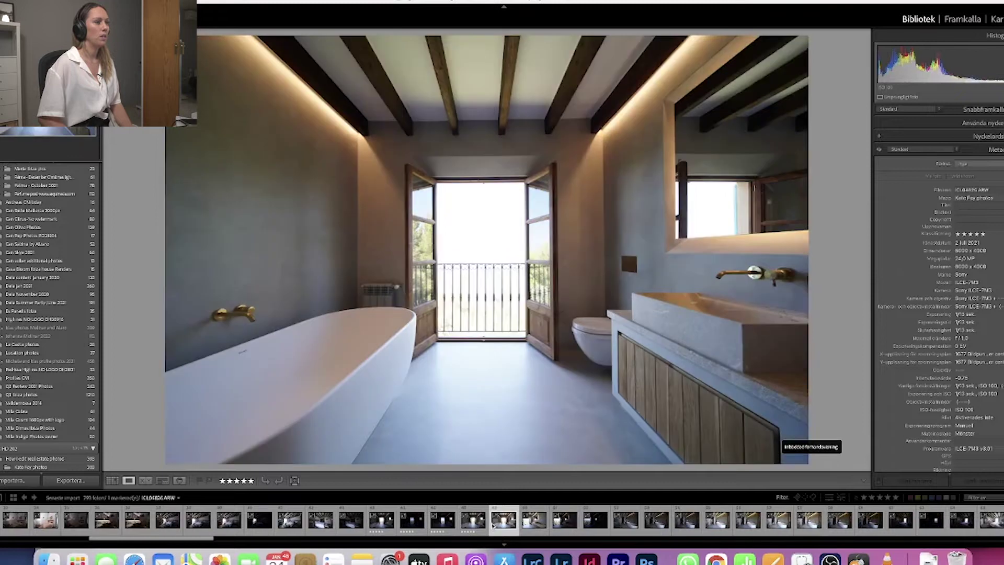
Compare the exposures of the bathroom vanity beside the balcony and rate them five stars
key("Right")
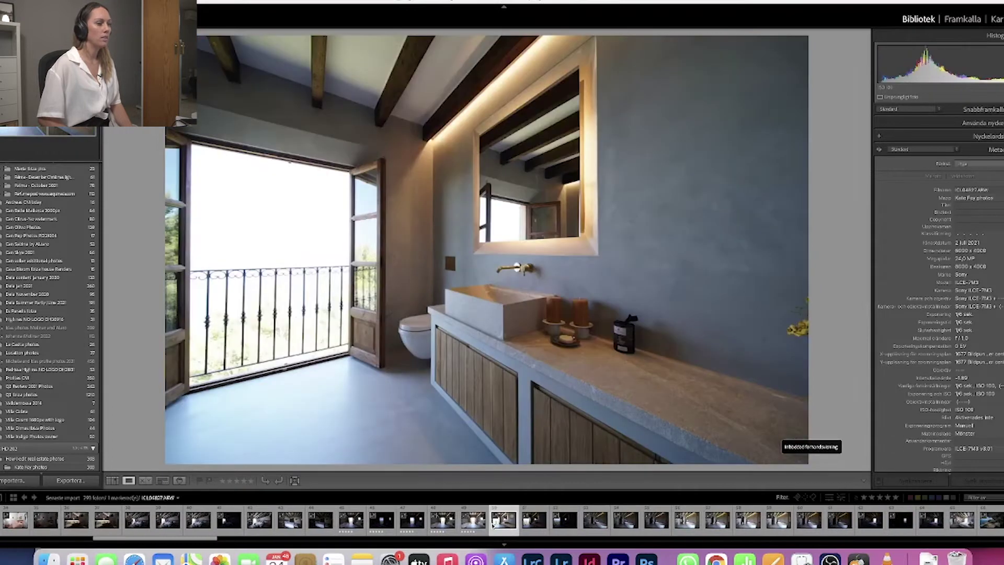
key("Right")
key("Right")
key("Right")
key("Right")
key("5")
key("Right")
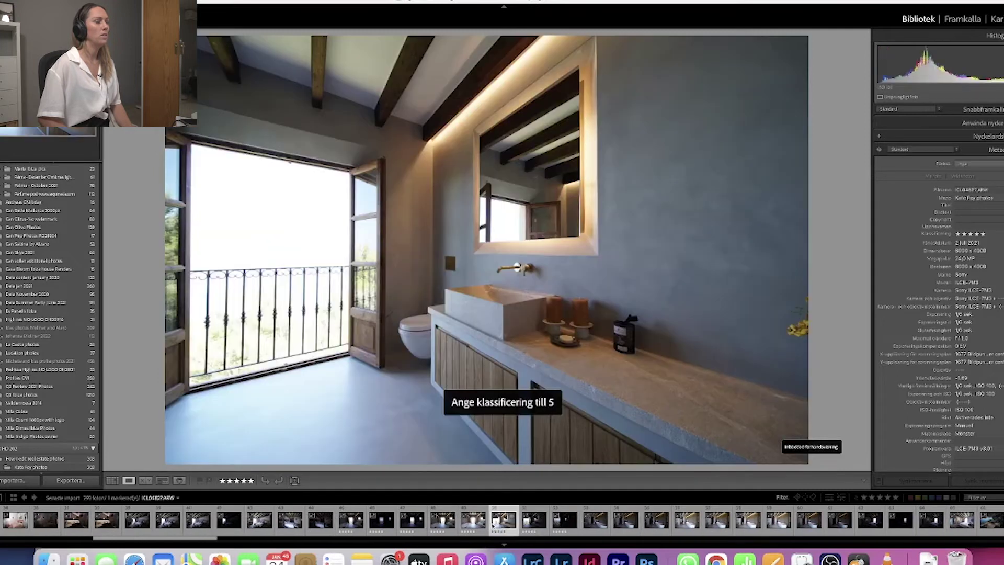
Look through the bathtub and dark bedroom photos up to the start of the terrace series
key("Right")
key("Right")
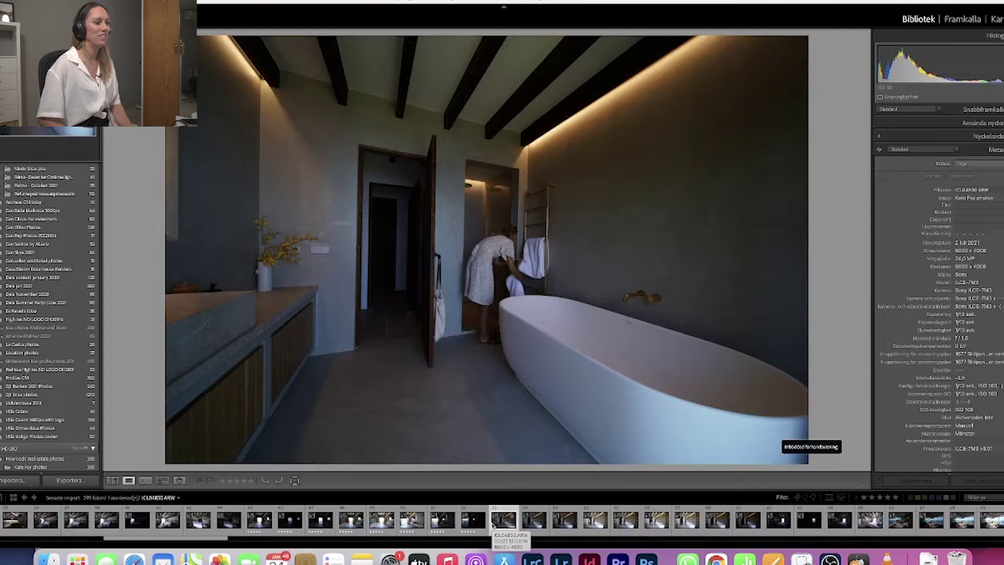
key("Right")
key("Right")
key("Right")
key("Right")
key("Right")
key("Right")
key("Right")
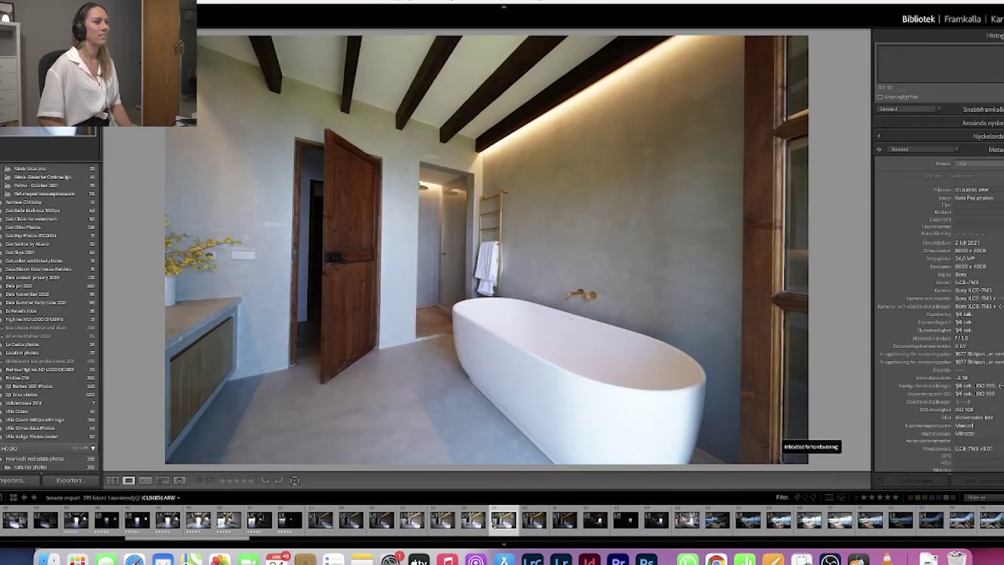
key("Right")
key("Right")
key("Right")
key("Right")
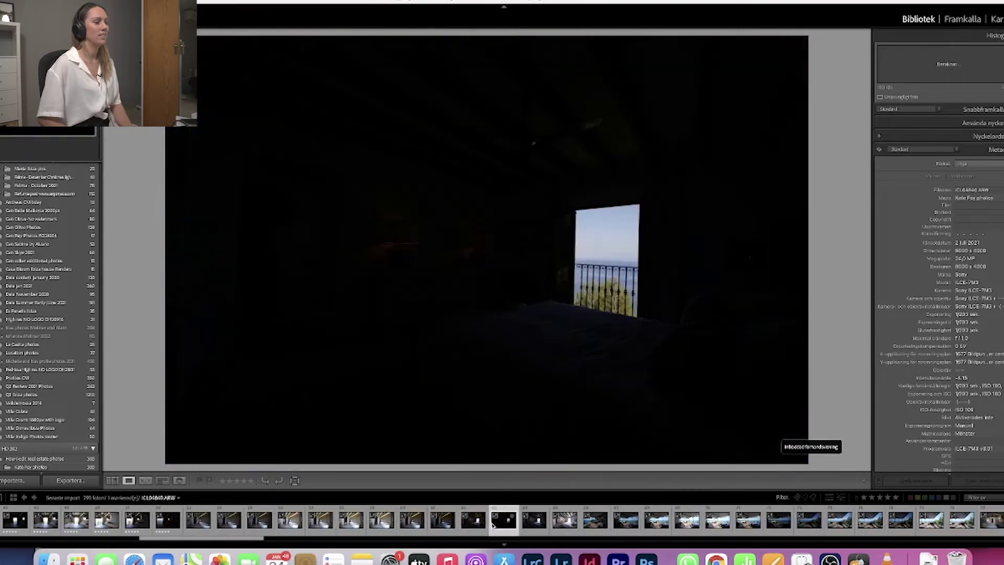
key("Right")
key("Right")
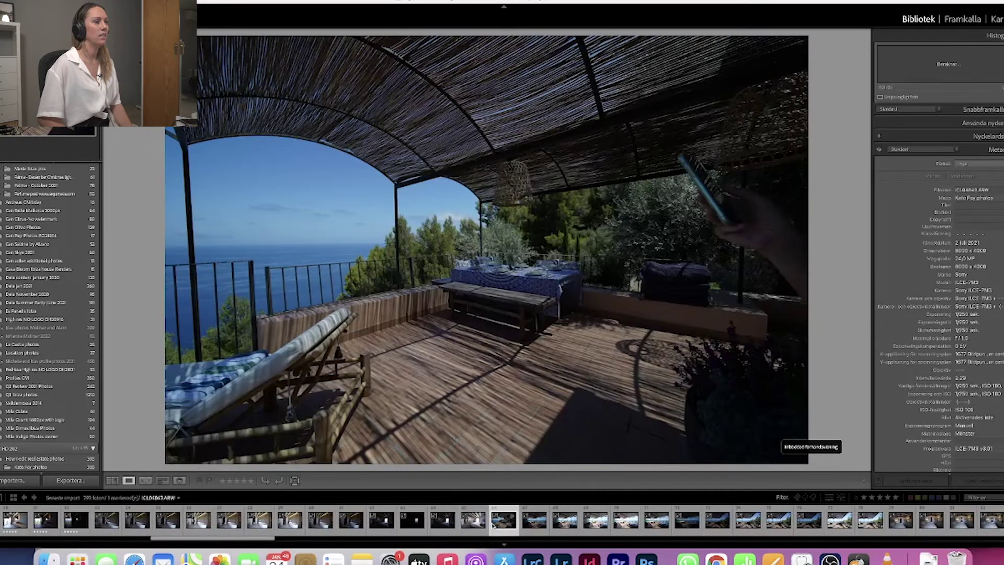
Compare the terrace exposures with the pool, dining table and wicker lamp and rate them five stars
key("Right")
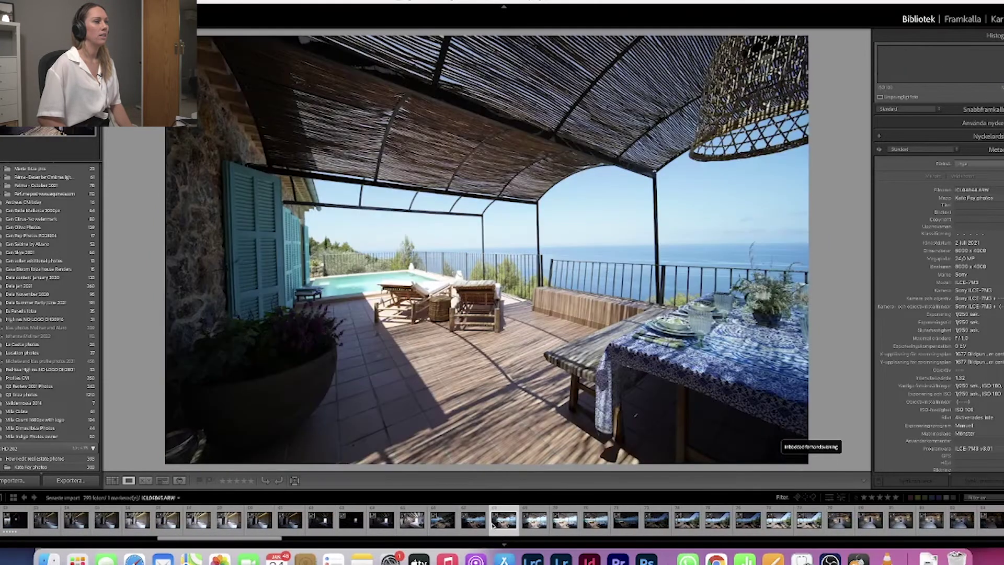
key("Right")
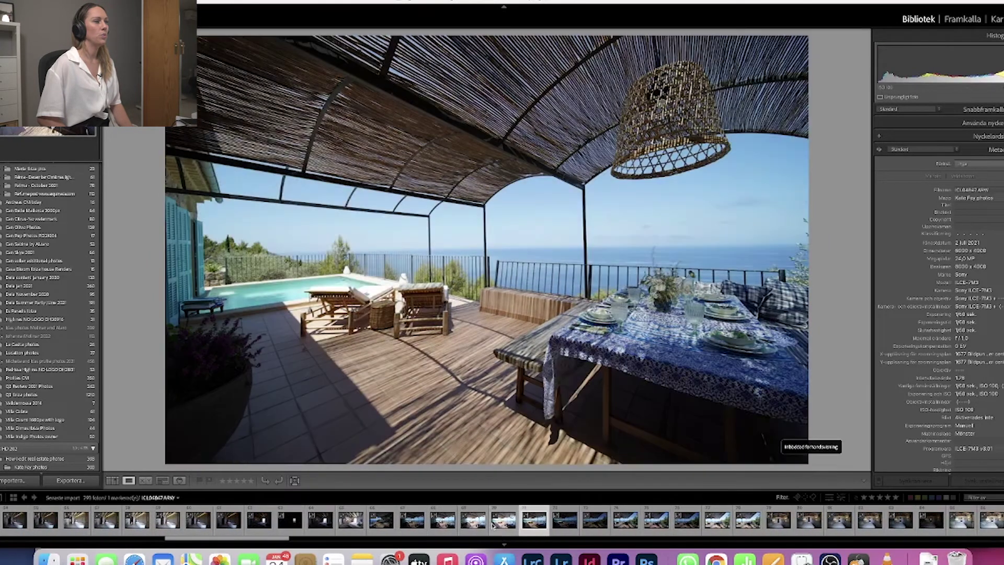
key("Left")
key("5")
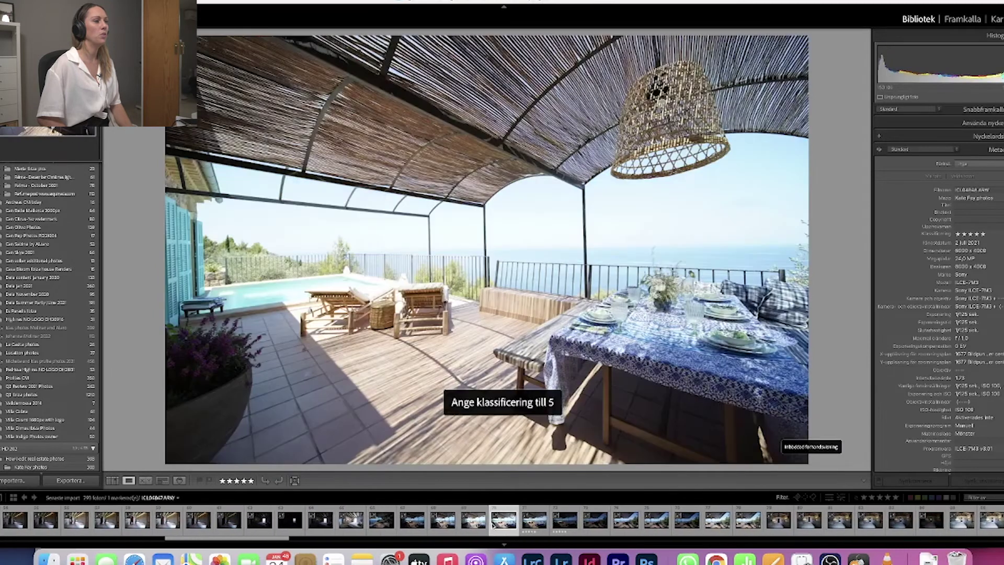
key("Right")
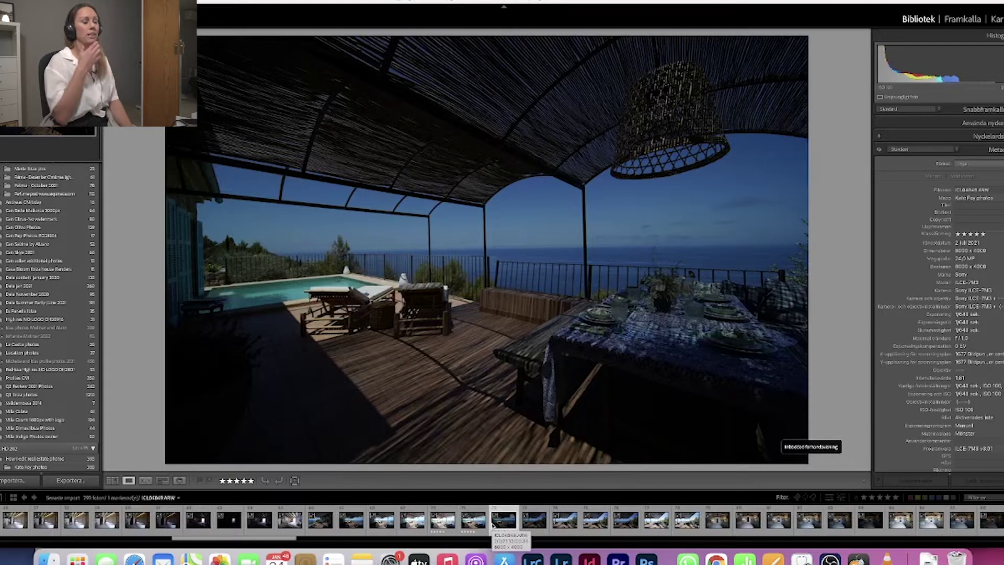
Compare the exposures of the terrace view along the railing with the centred dining table and rate the chosen ones five stars
key("Right")
key("Right")
key("Right")
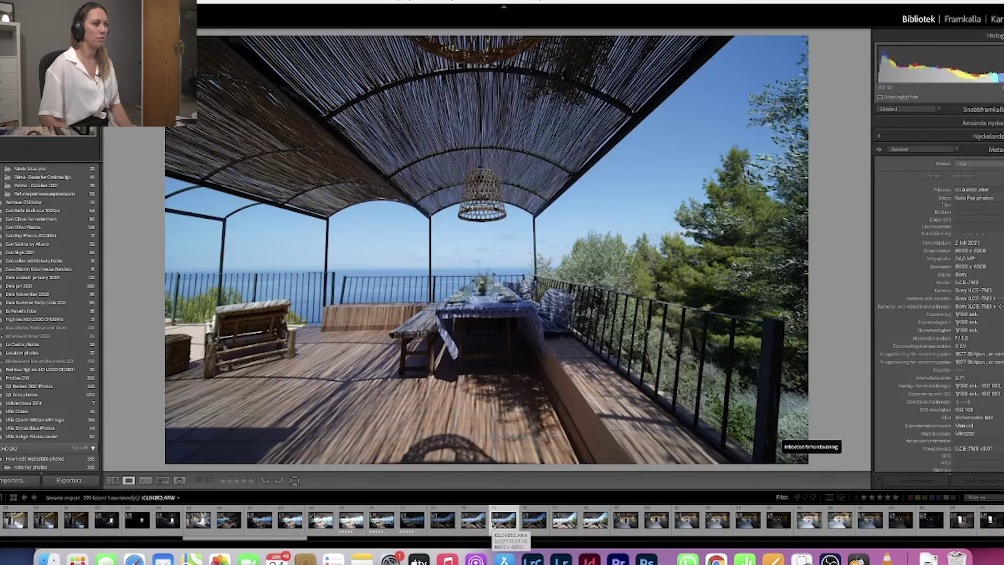
key("Right")
key("Right")
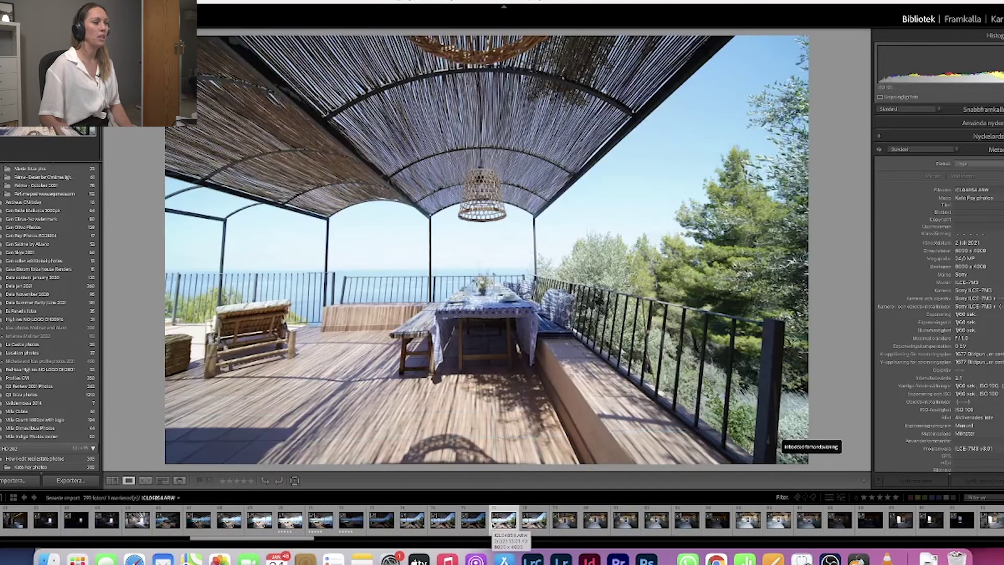
key("Right")
key("0")
key("Left")
key("Left")
key("Right")
key("Left")
key("Right")
key("5")
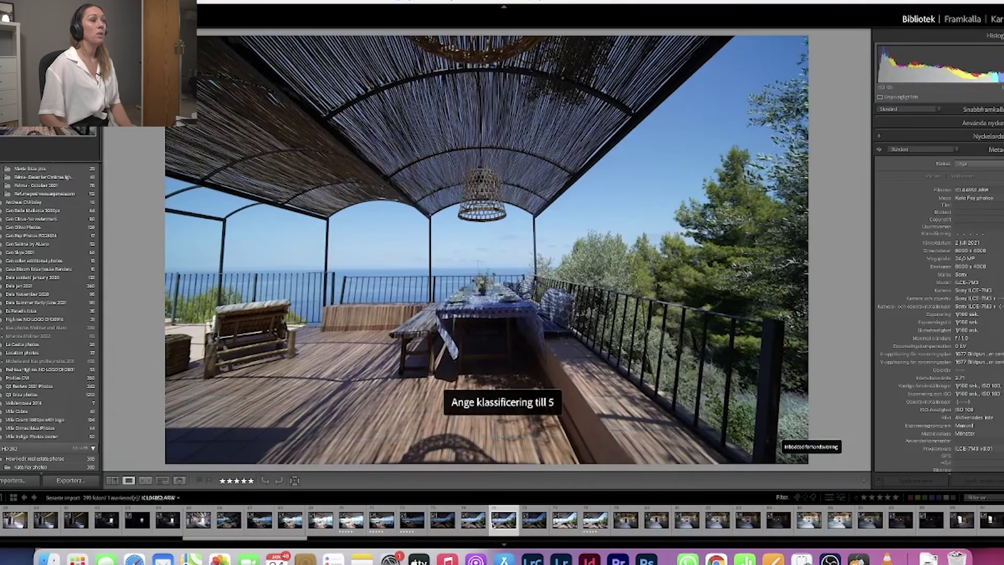
key("Right")
key("Right")
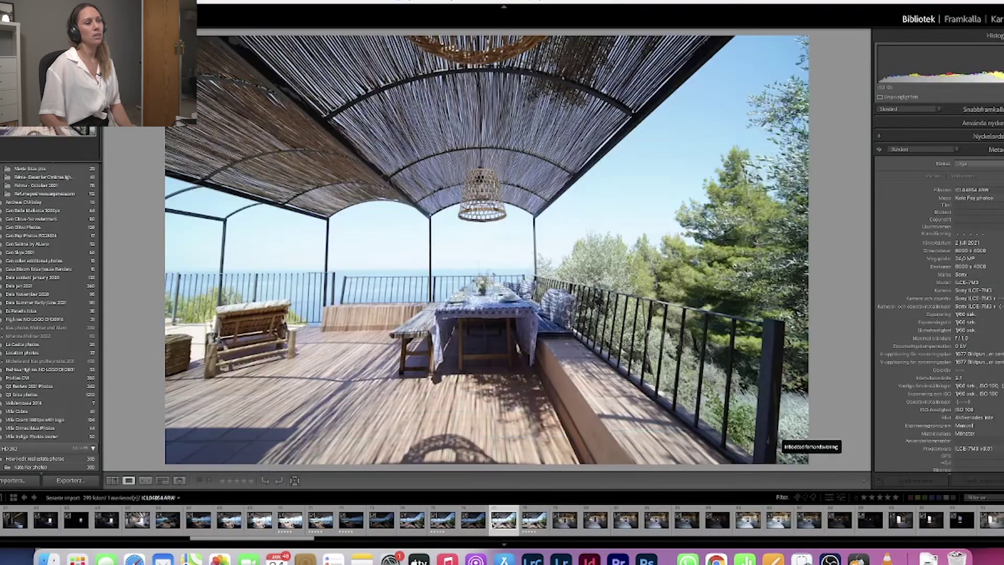
Look through the beamed bedroom photos and the poolside sun lounger photos
key("Right")
key("Right")
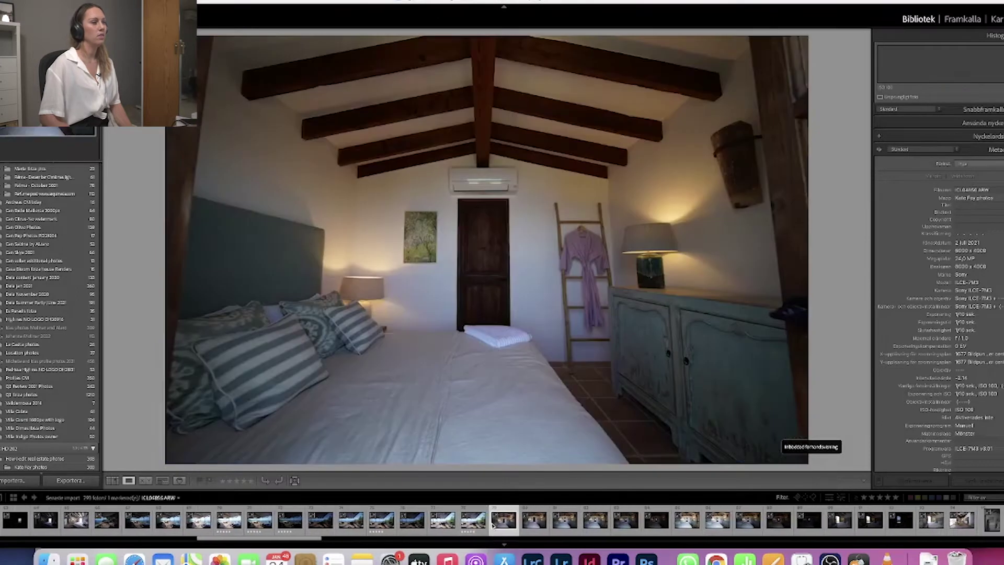
key("Right")
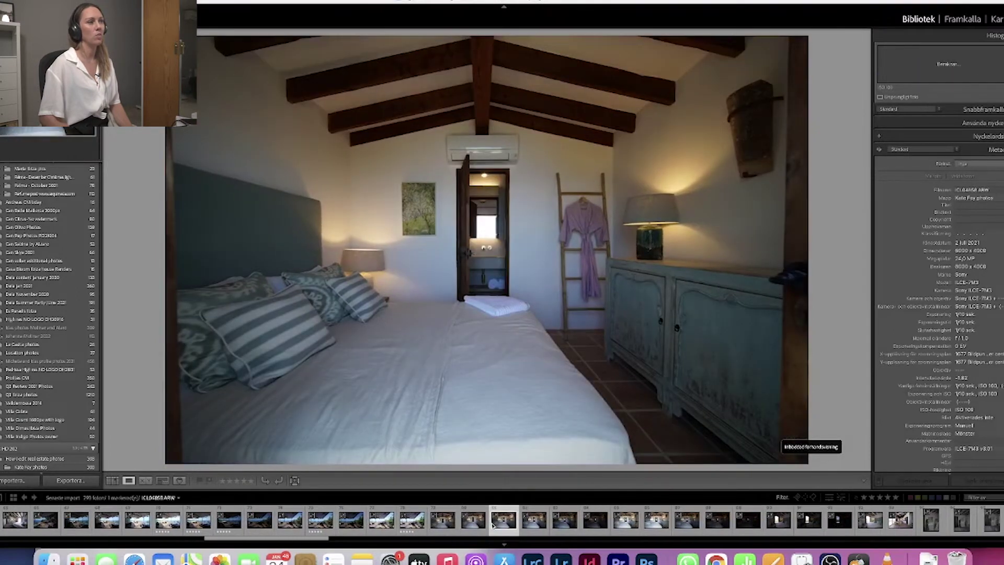
key("Right")
key("Right")
key("Right")
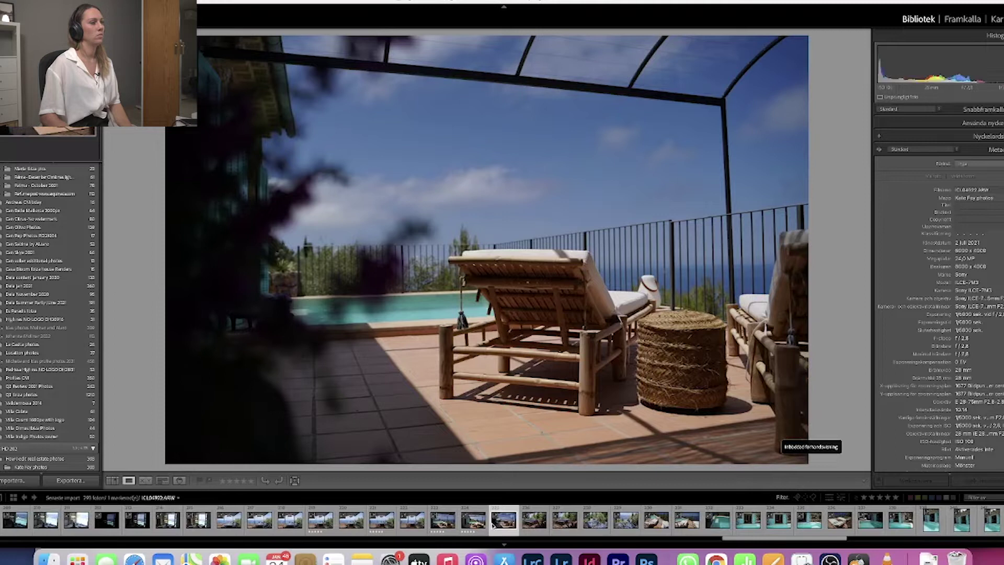
key("Right")
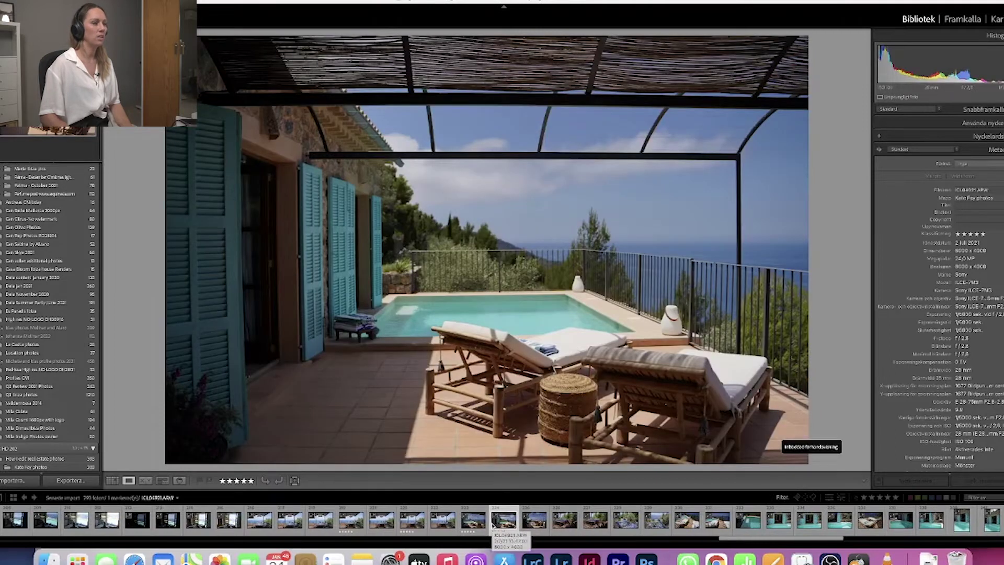
Rate the photo of the terrace dining table with purple flowers in the foreground five stars
key("Right")
key("Right")
key("Right")
key("Right")
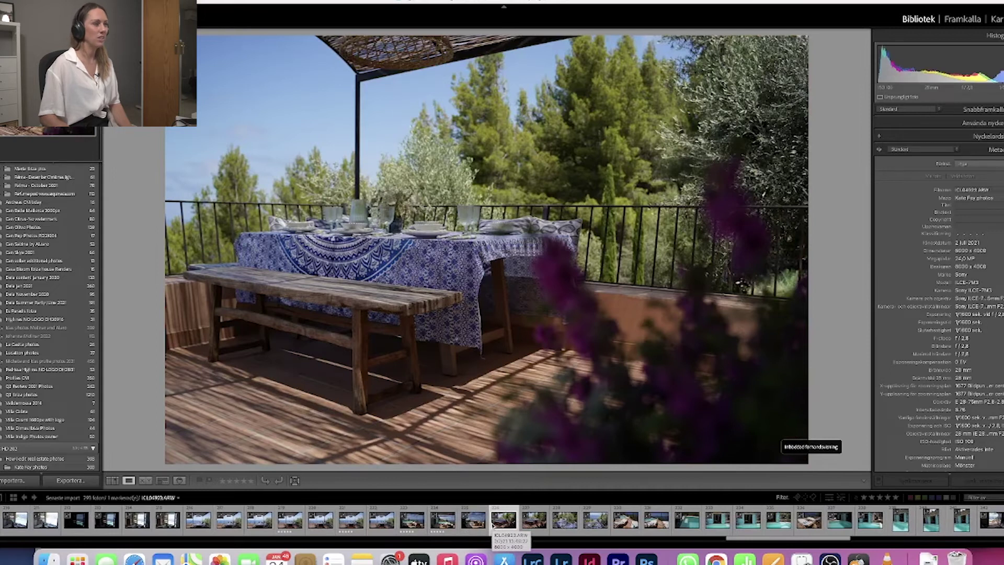
key("5")
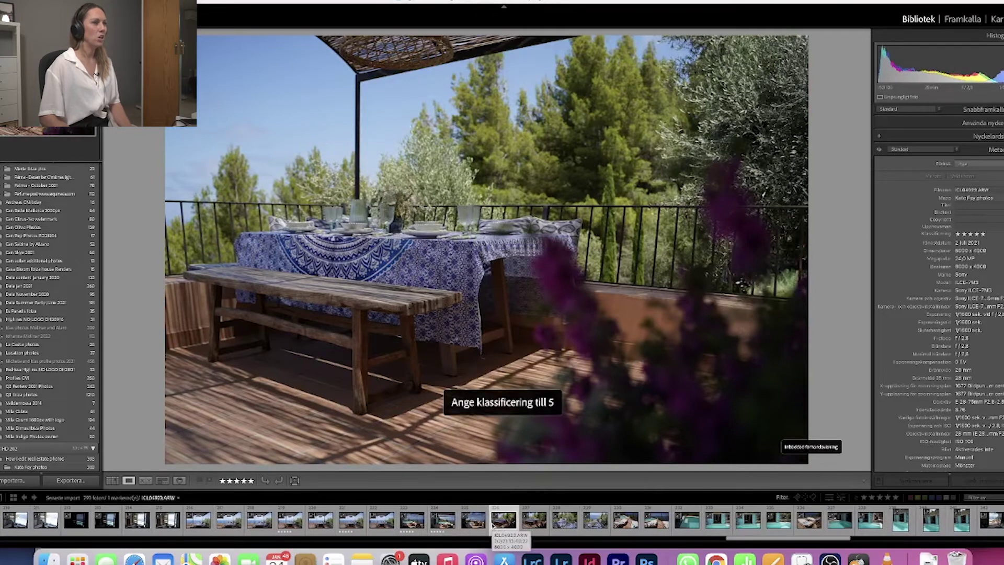
Compare the remaining terrace dining table photos and continue to the first shots of the turquoise shutters behind the pool
key("Right")
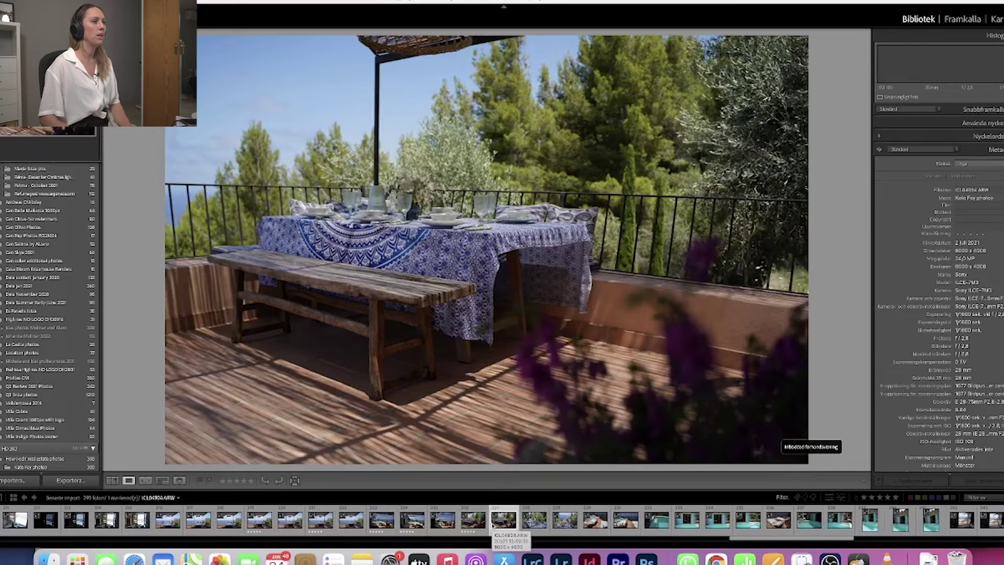
key("Right")
key("Left")
key("Right")
key("Right")
key("Right")
key("Right")
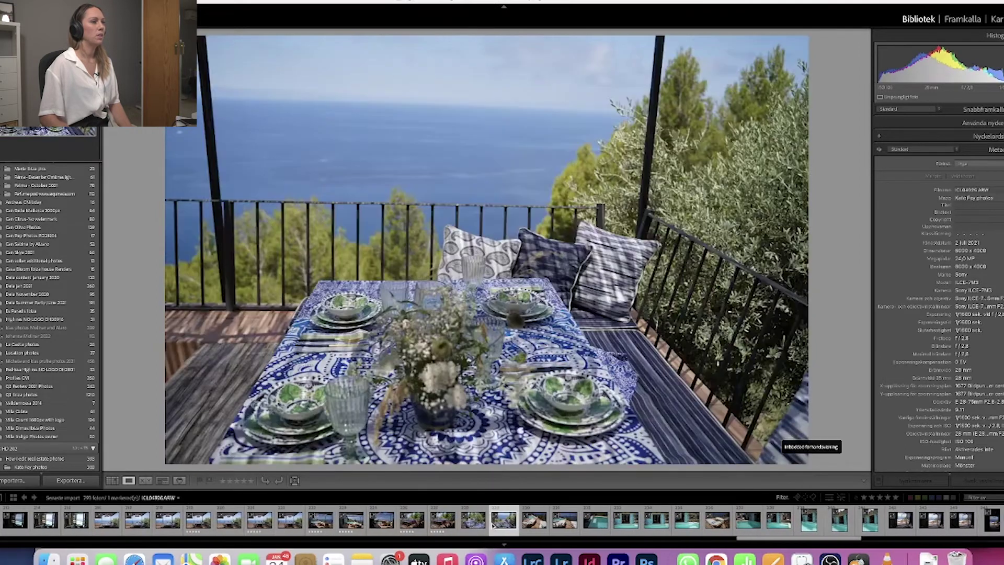
key("Right")
key("Right")
key("Right")
key("Right")
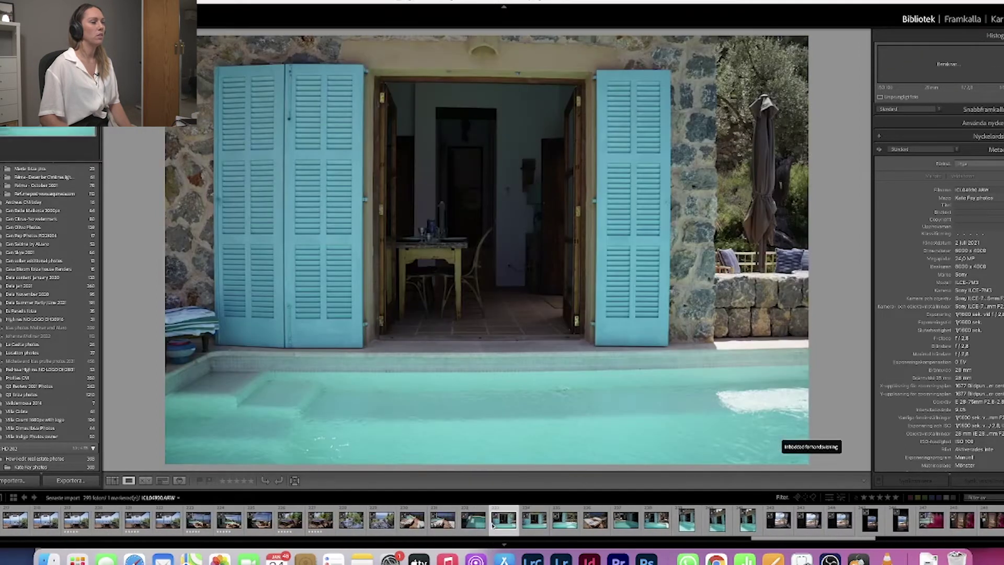
Look through the pool and shuttered façade photos up to the dark doorway view of the sun loungers
key("Right")
key("Right")
key("Right")
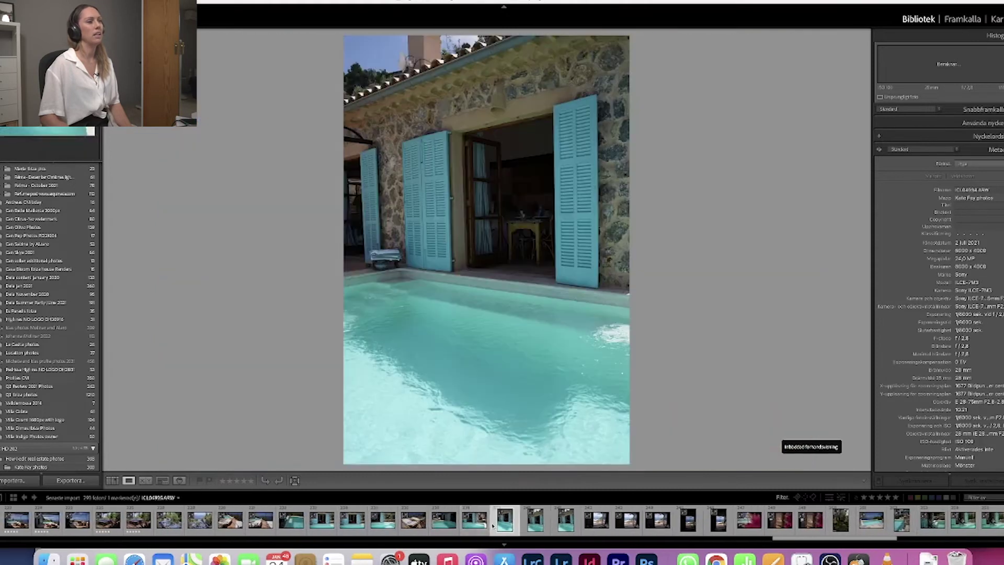
key("Right")
key("Right")
key("Right")
key("Right")
key("Right")
key("Right")
key("Right")
key("Right")
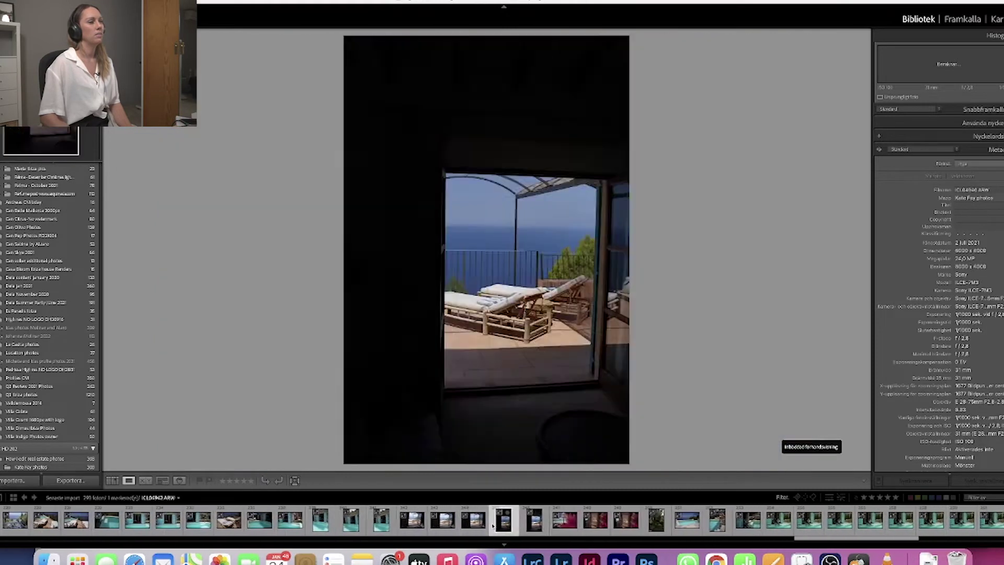
Go through the following detail and pool photos and rate the shot of two women sitting at the pool's edge five stars
key("Right")
key("Right")
key("Right")
key("Right")
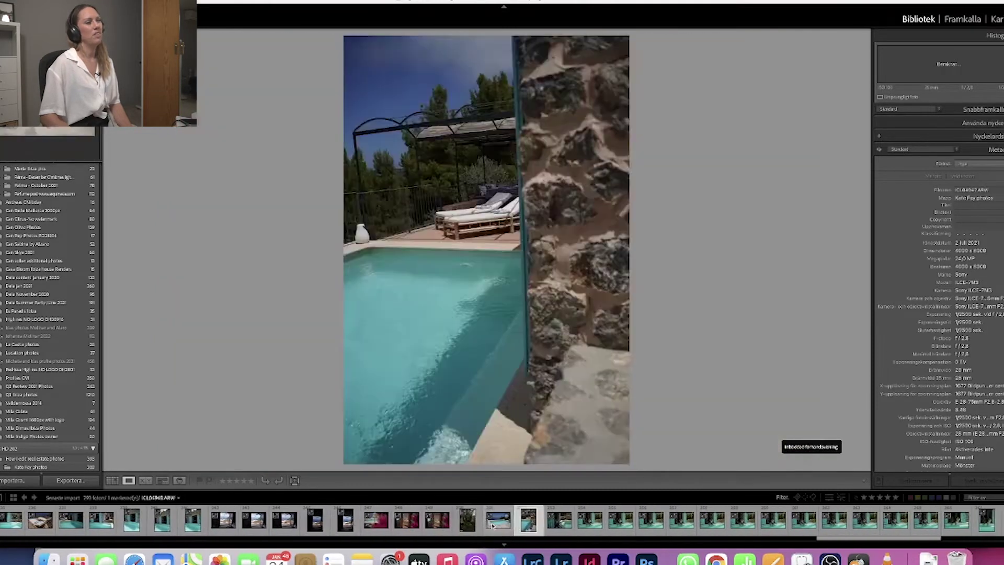
key("Right")
key("Right")
key("Right")
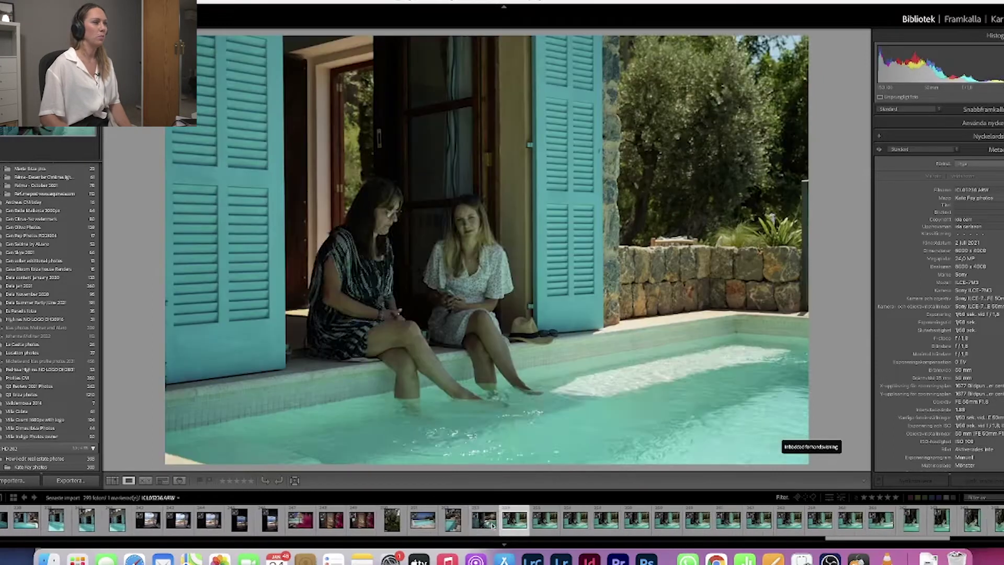
key("5")
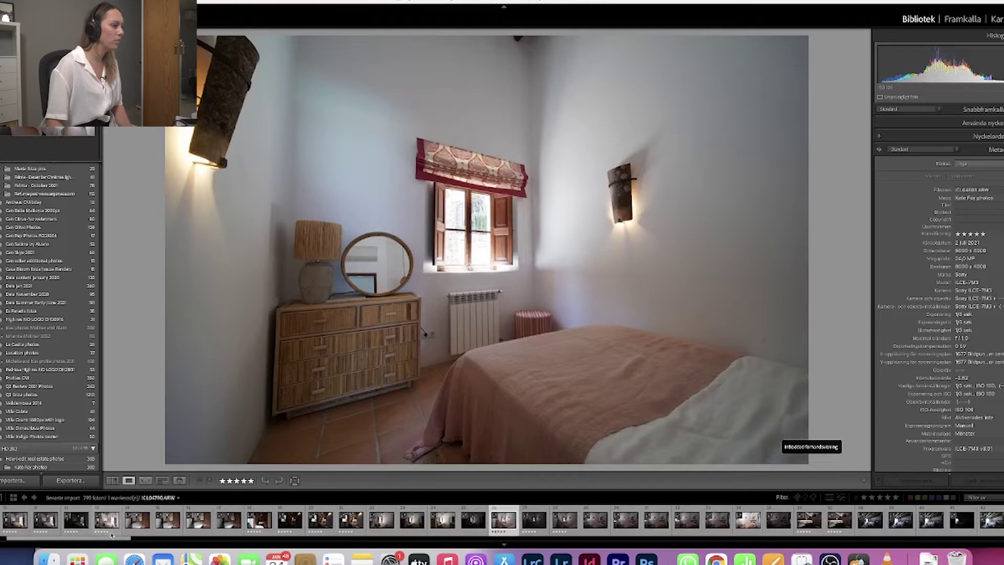
Filter the imported photos by rating to show only those with five stars and higher
scroll(112, 534, "down", 10)
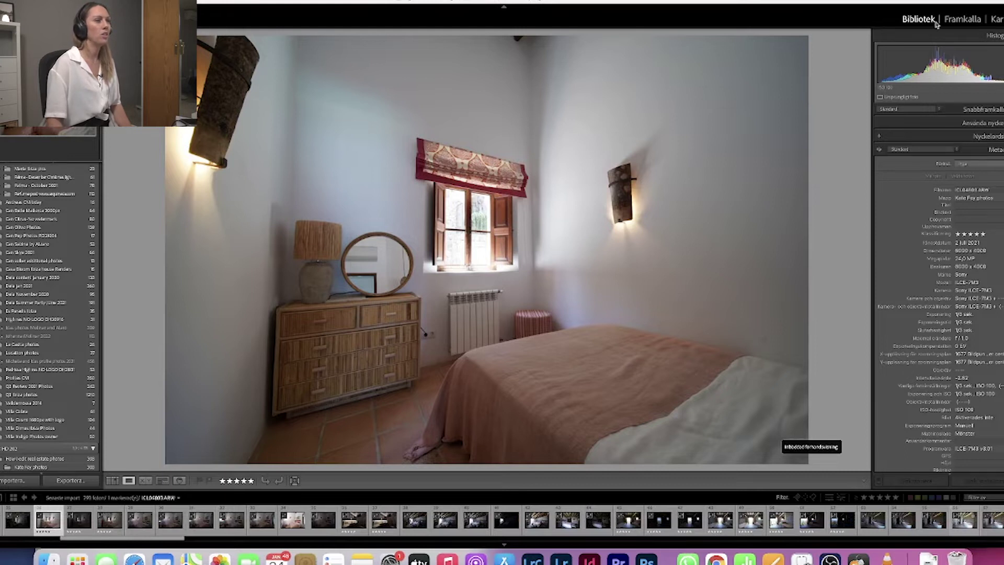
left_click(983, 498)
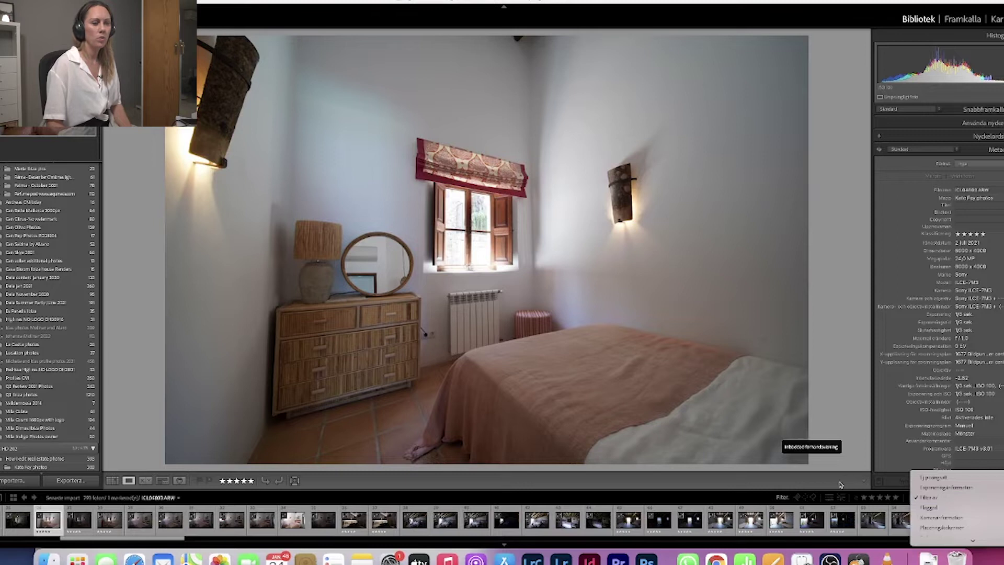
left_click(1002, 502)
left_click(987, 498)
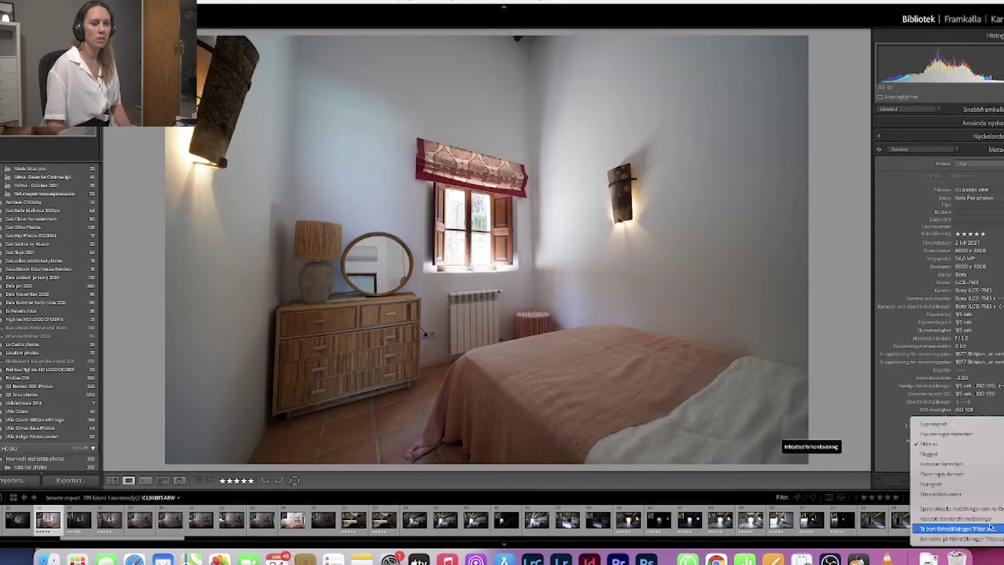
left_click(930, 484)
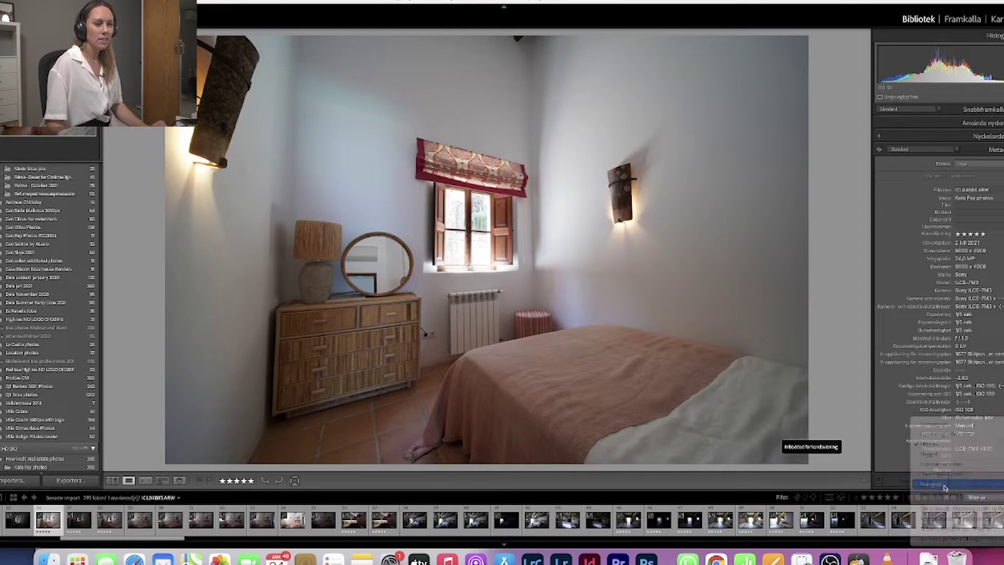
left_click(895, 498)
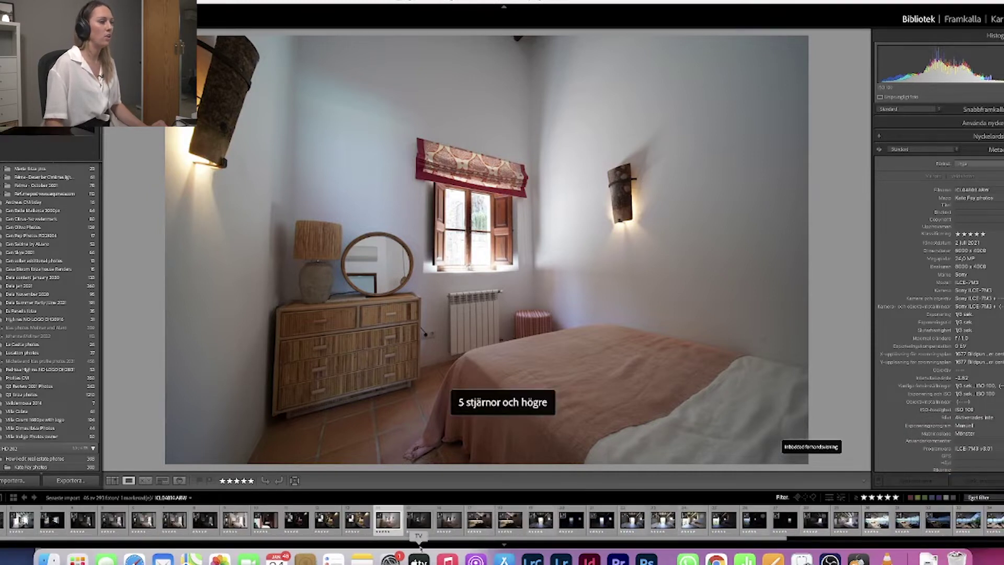
Select the rocky coastline photo framed by trees from the filtered photos and open it in the Develop module
left_click_drag(290, 541, 744, 555)
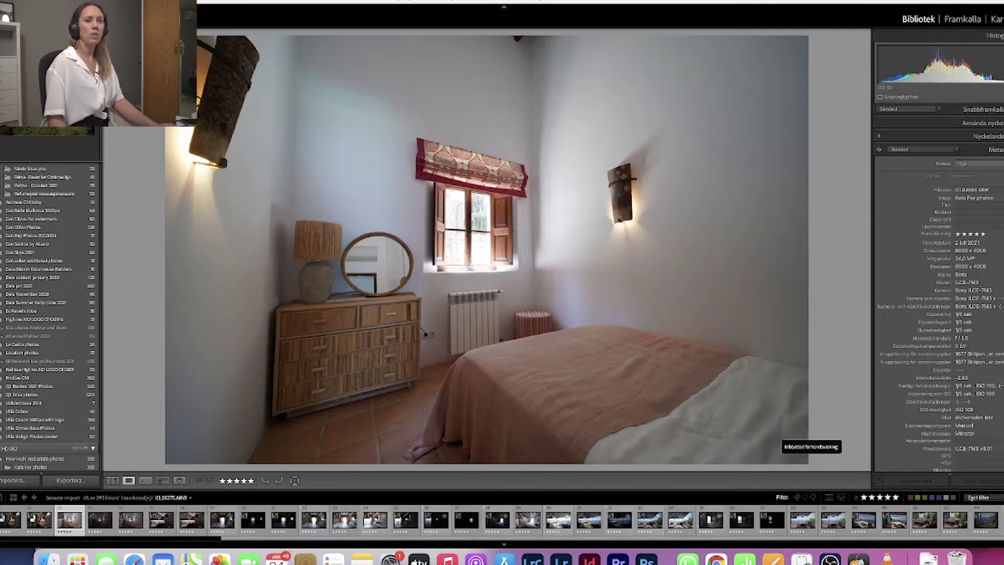
left_click(1001, 520)
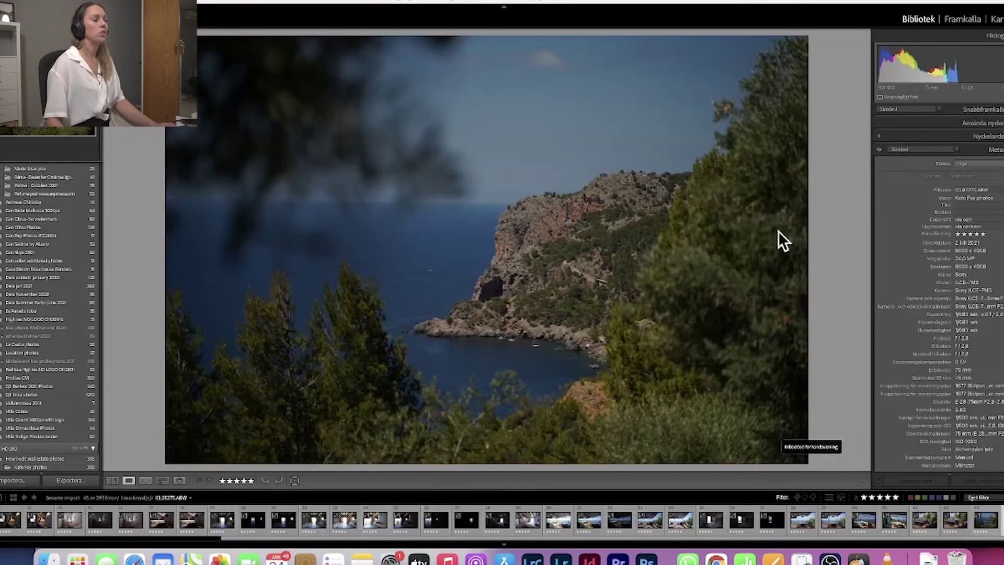
left_click(962, 21)
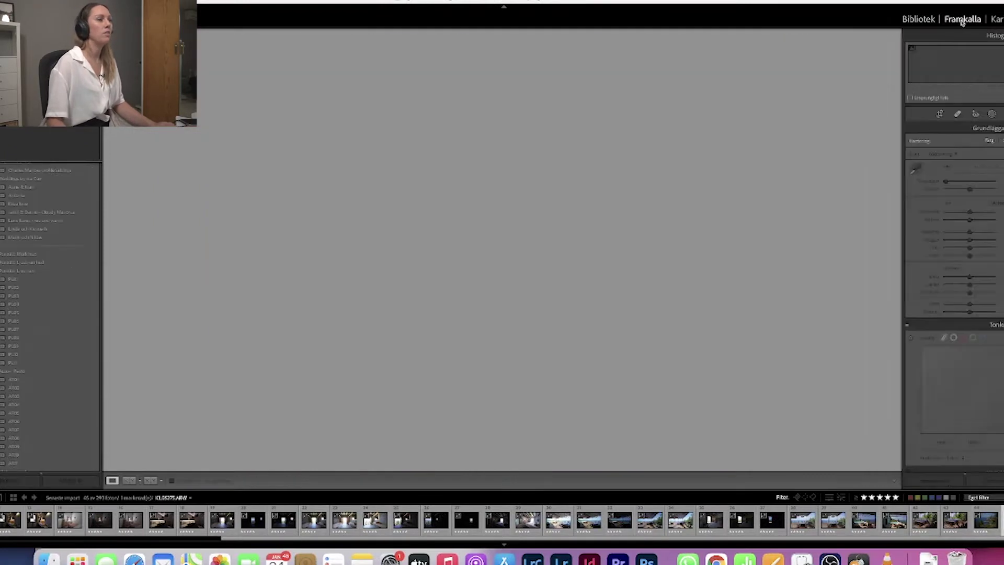
Raise the coastline photo's exposure, lower its highlights, and slightly increase its shadows and contrast
left_click_drag(968, 214, 976, 215)
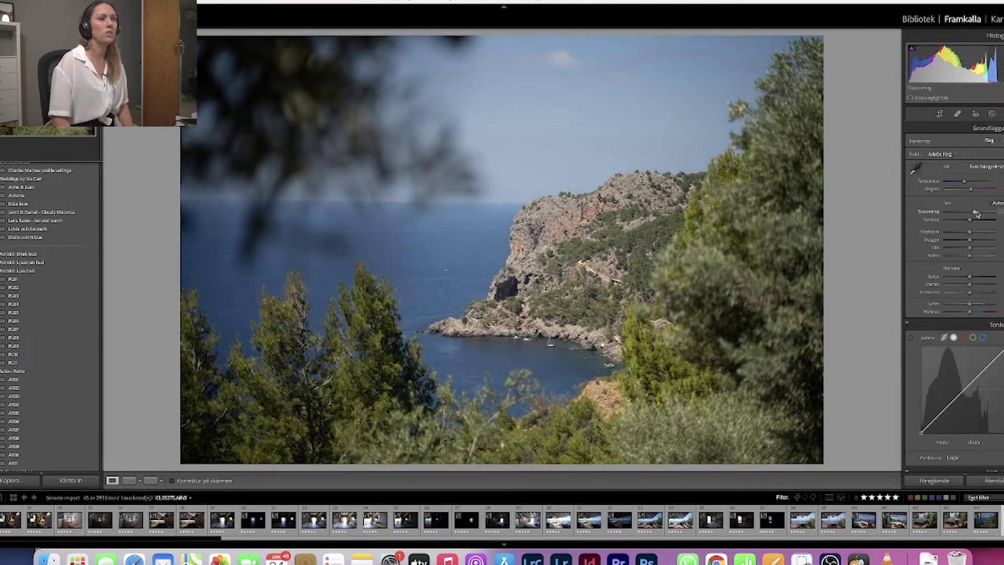
mouse_move(970, 234)
left_mouse_down()
mouse_move(943, 237)
mouse_move(973, 241)
left_mouse_up()
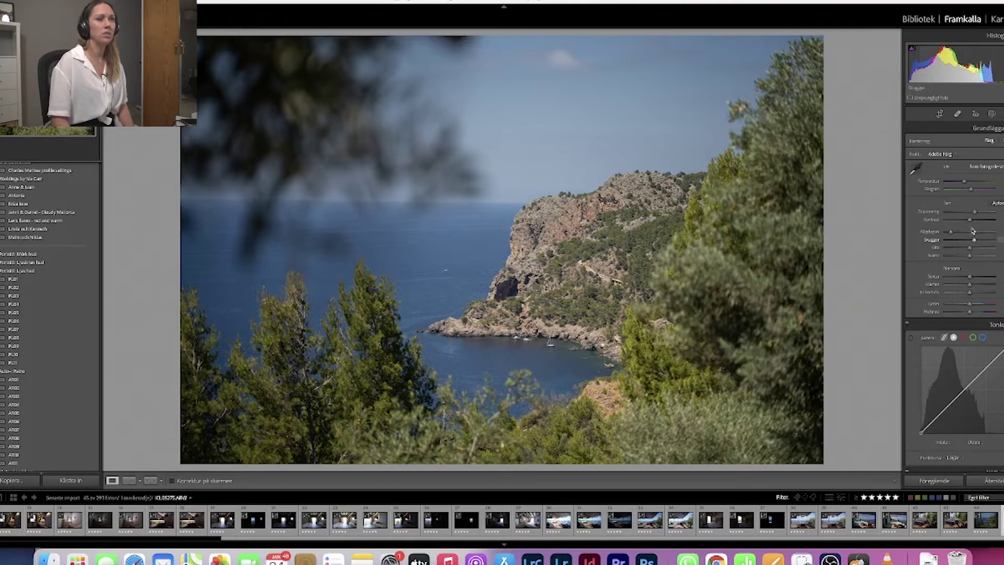
left_click_drag(970, 221, 976, 223)
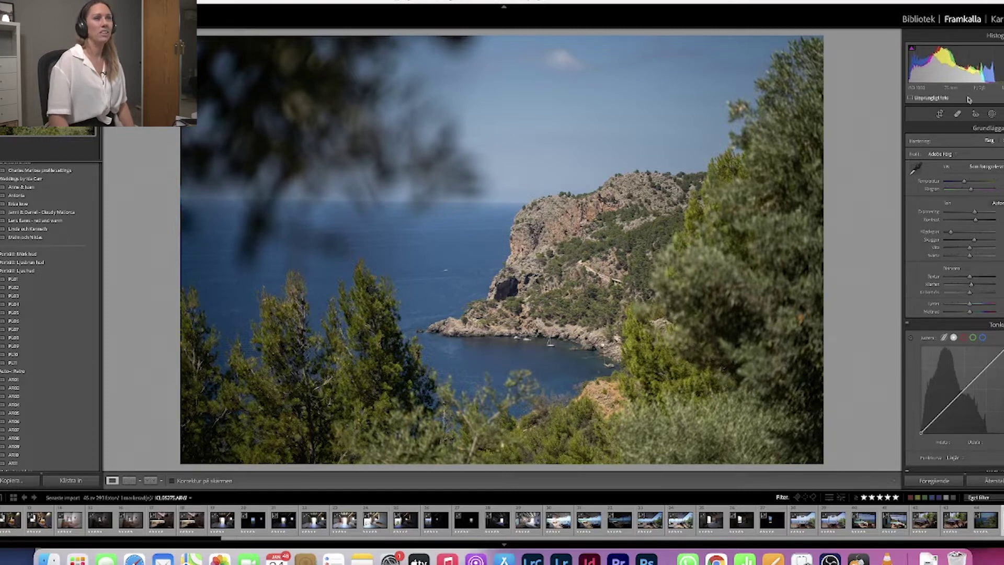
Straighten the coastline photo's horizon with a slight crop rotation and apply the crop
left_click(939, 114)
left_click_drag(842, 447, 853, 458)
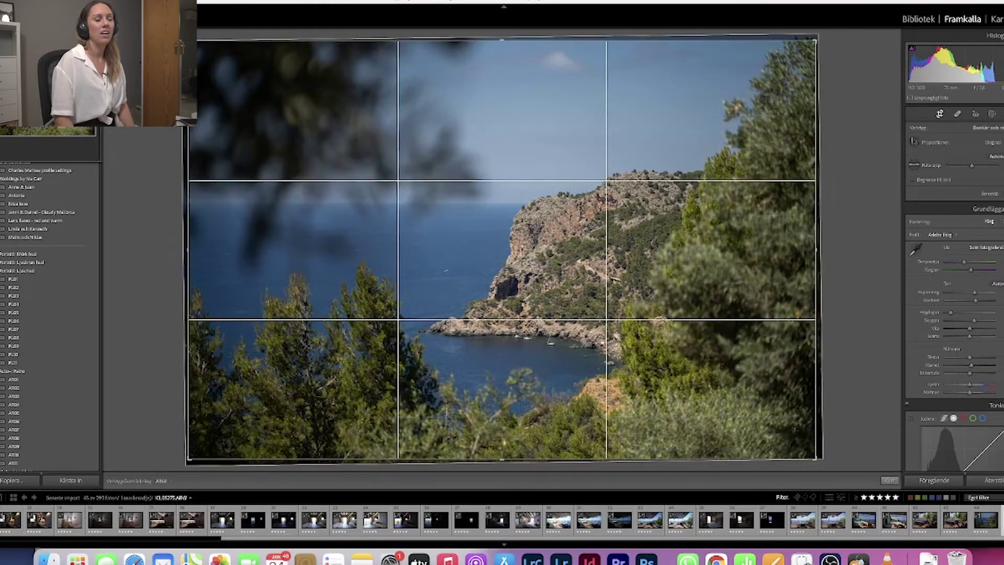
left_click_drag(972, 328, 969, 328)
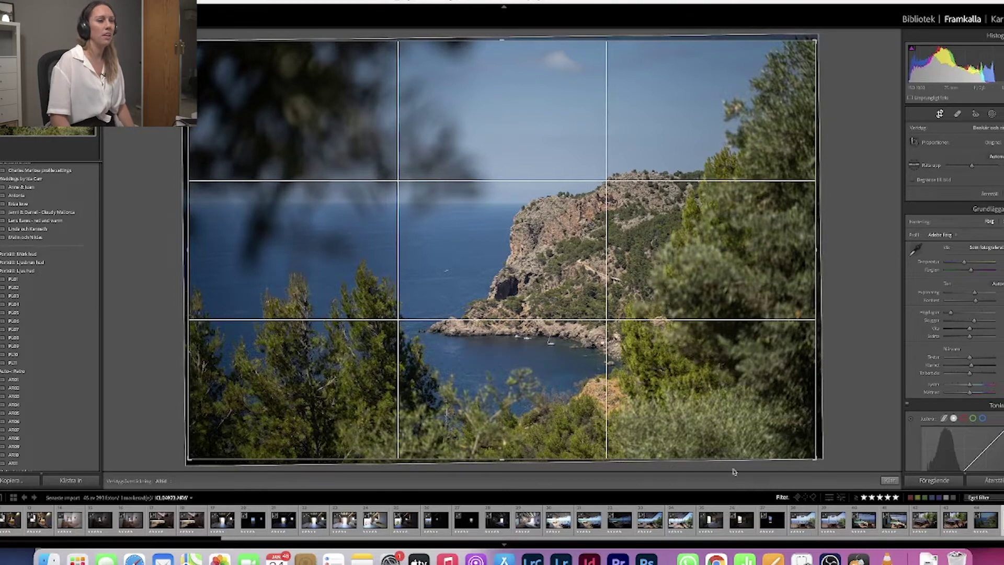
left_click_drag(839, 464, 842, 465)
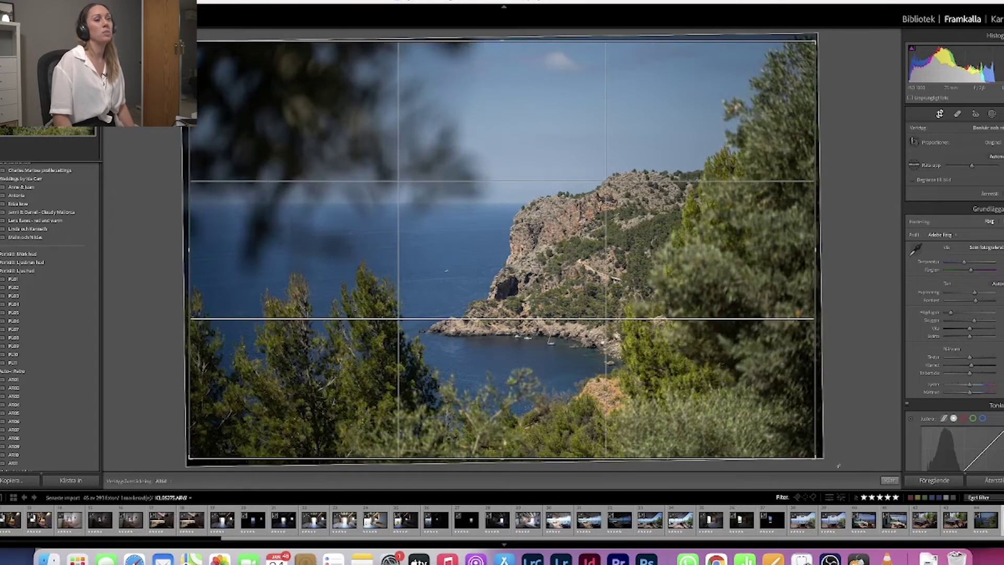
left_click(939, 115)
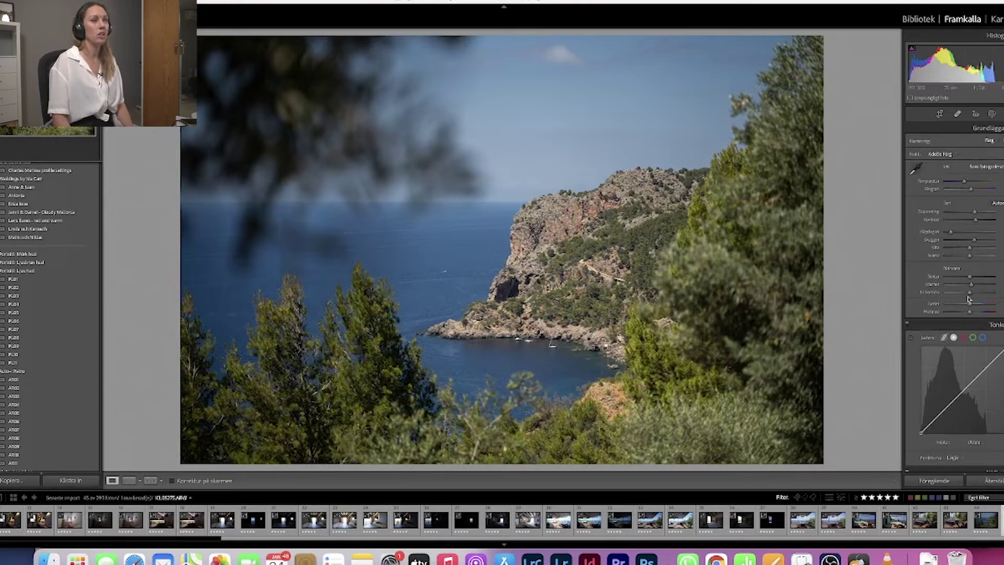
Increase the coastline photo's clarity and raise its contrast and shadows further
mouse_move(971, 284)
left_mouse_down()
mouse_move(1000, 287)
mouse_move(975, 291)
left_mouse_up()
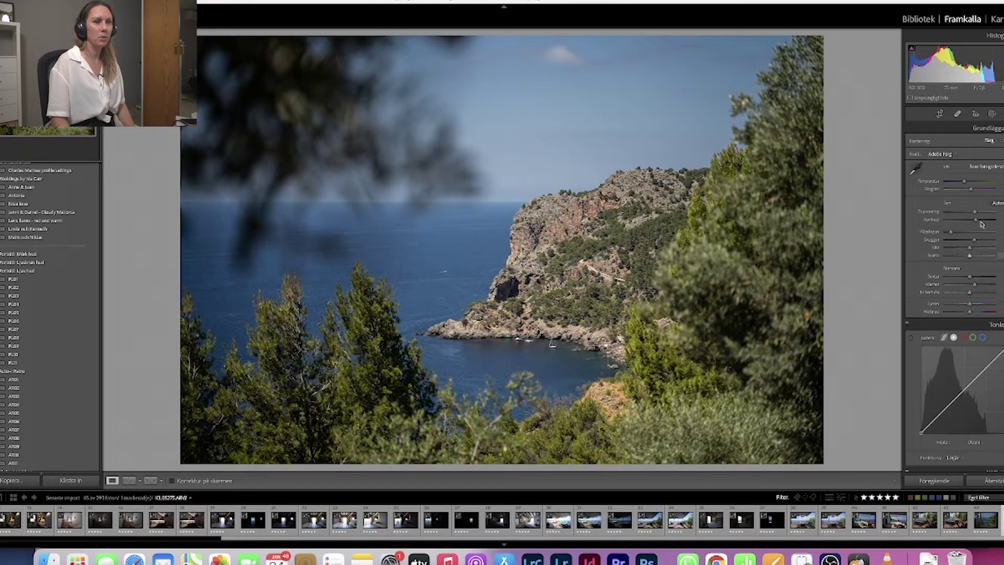
left_click_drag(977, 221, 985, 243)
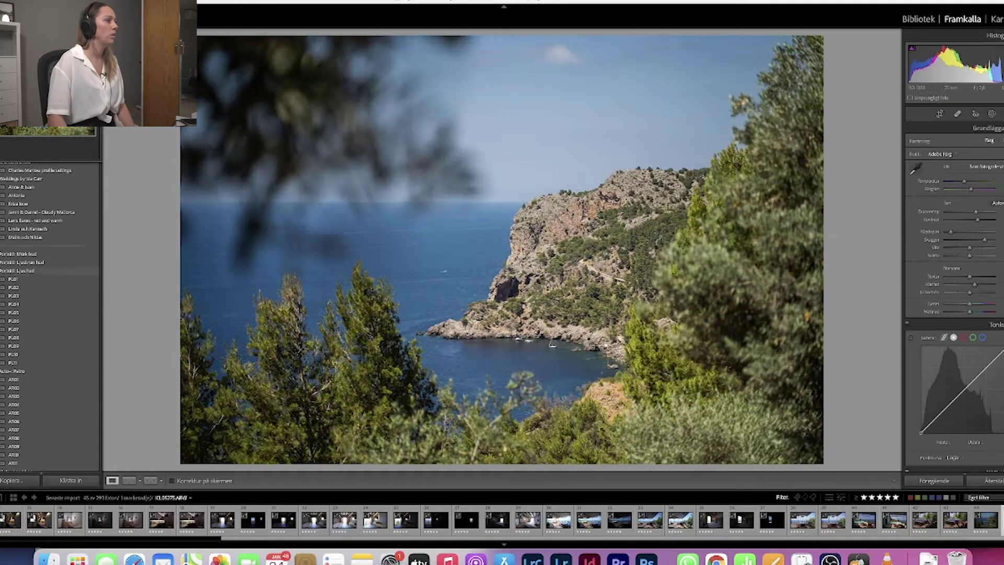
Compare the coastline photo's original import state with its latest edit in the history, and check the straightened crop
left_click(5, 271)
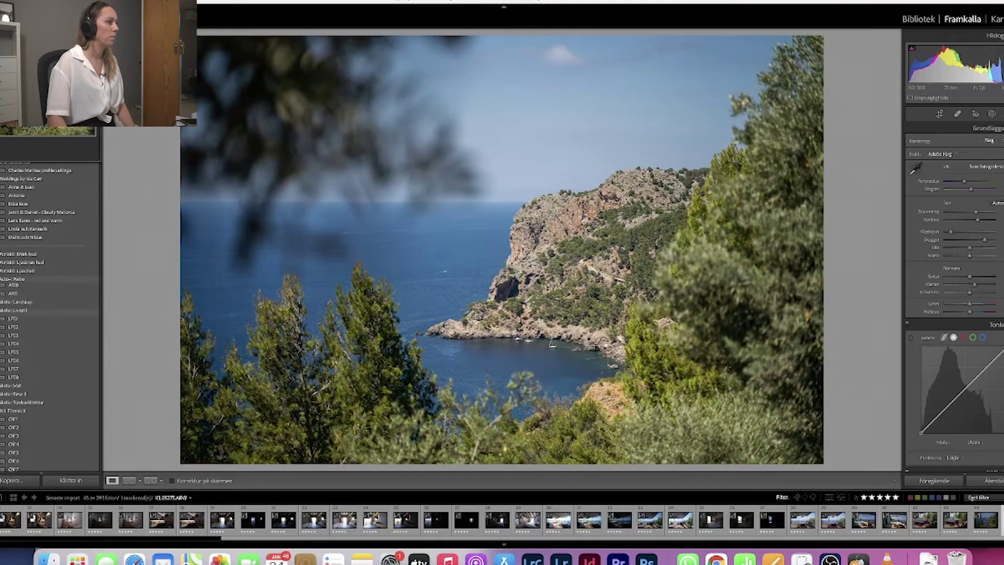
left_click(4, 279)
scroll(21, 344, "down", 15)
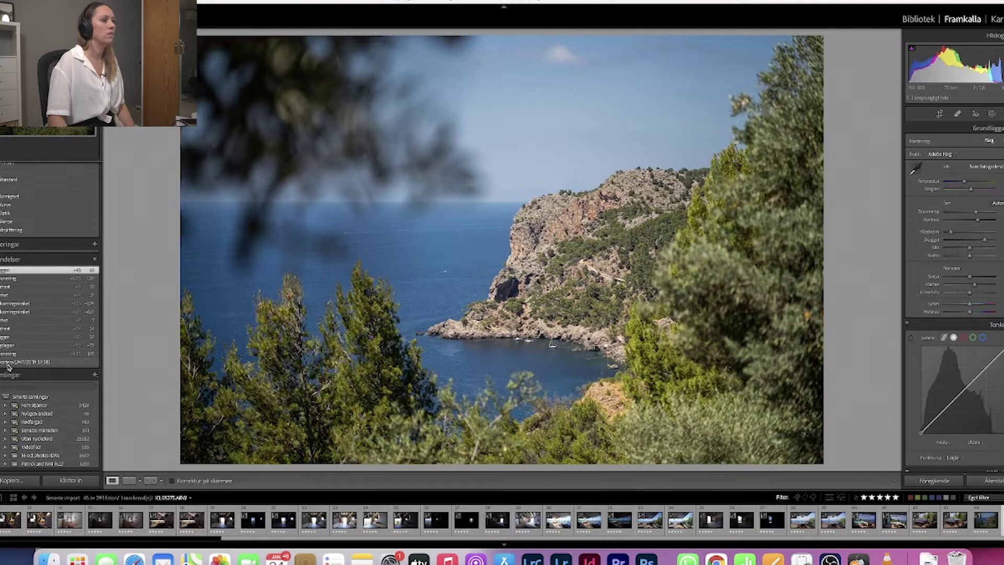
left_click(9, 365)
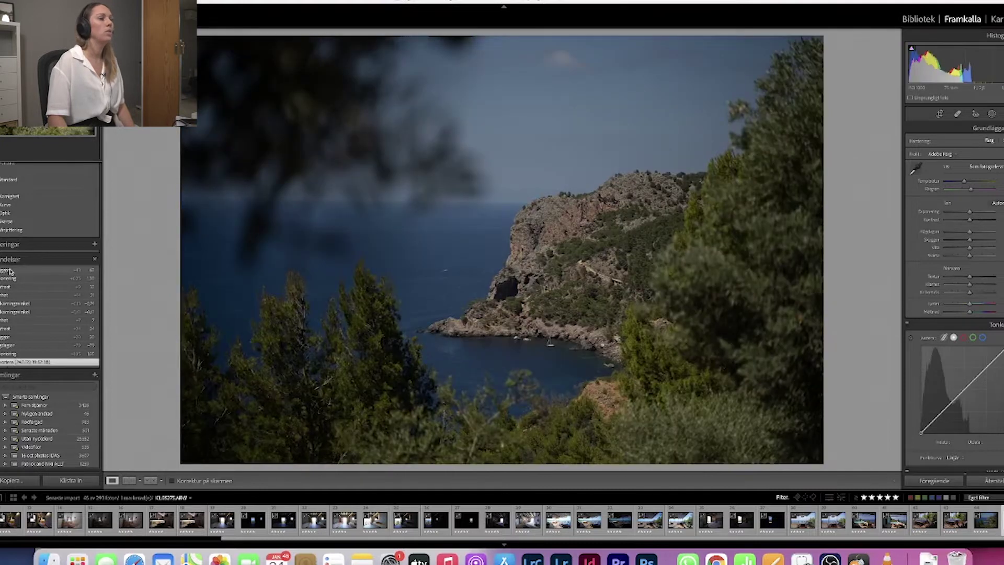
left_click(10, 271)
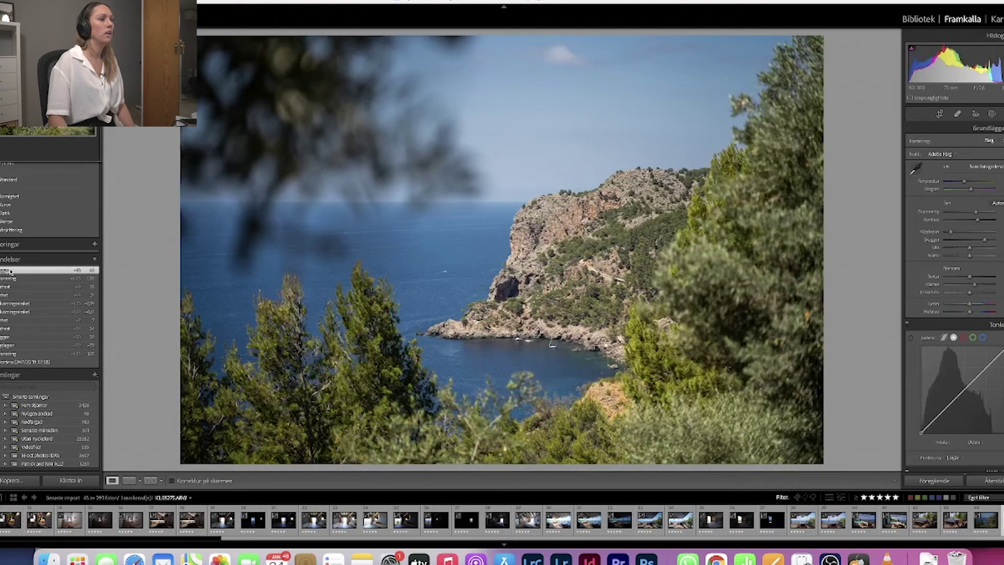
left_click(12, 362)
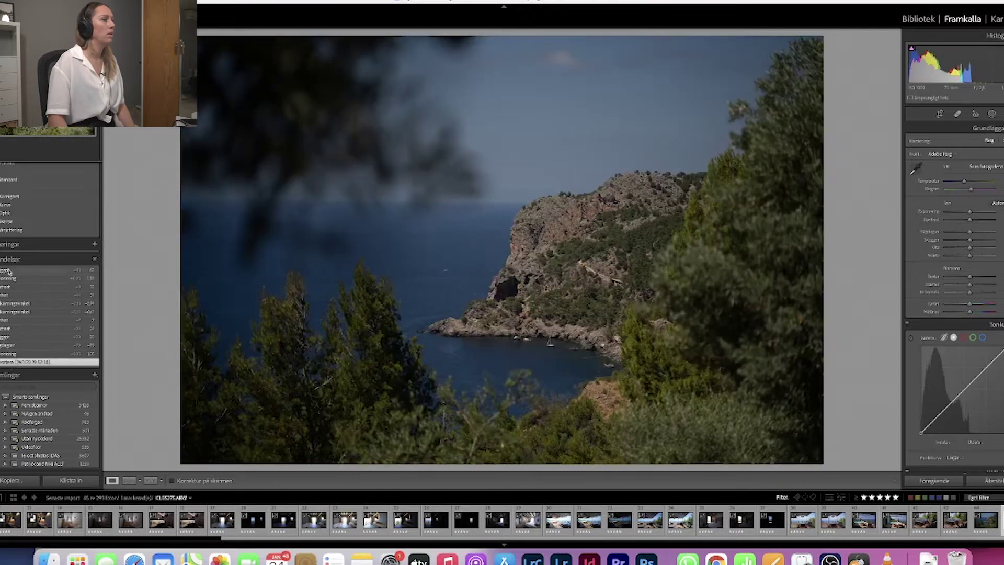
left_click(9, 271)
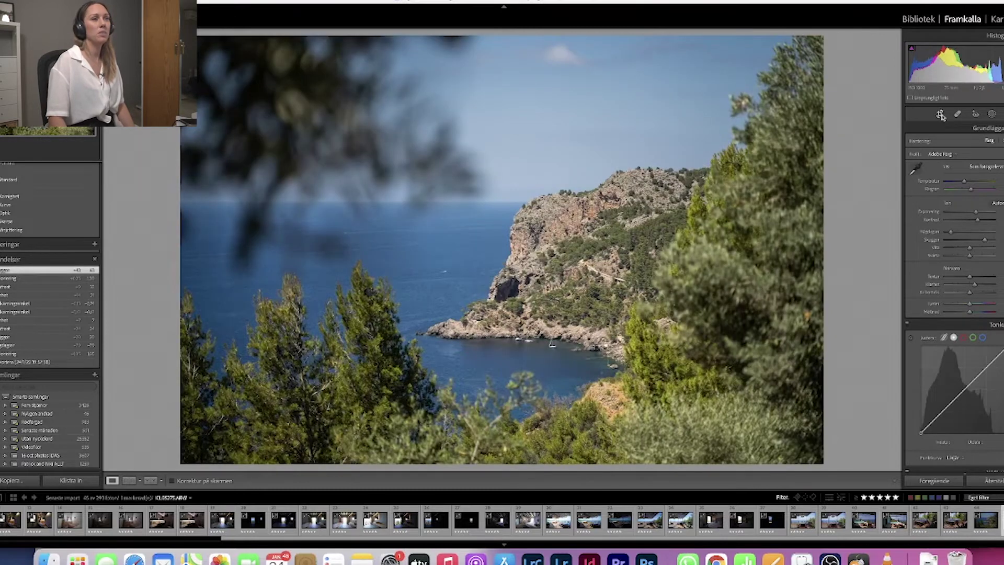
left_click(939, 115)
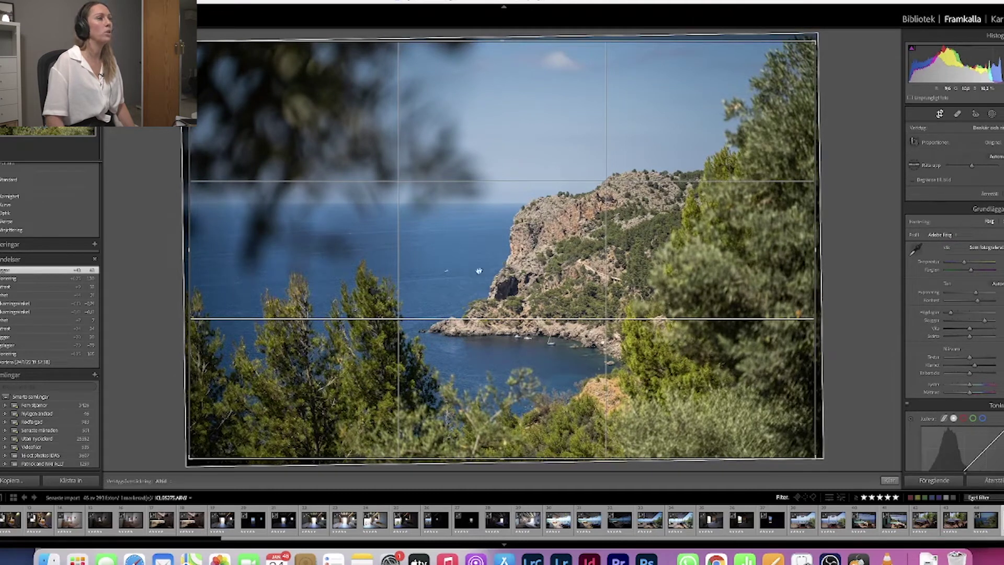
left_click(939, 114)
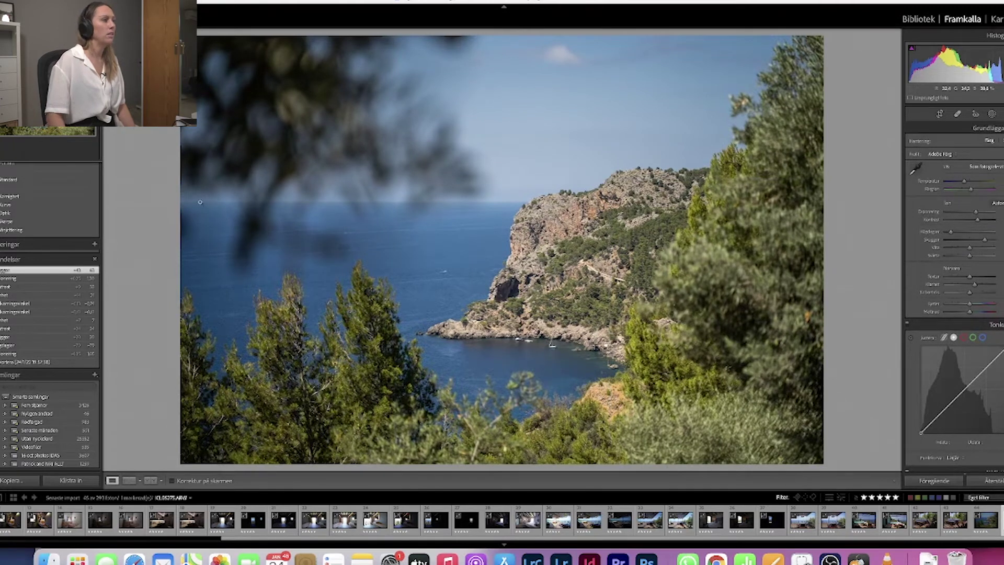
left_click(21, 362)
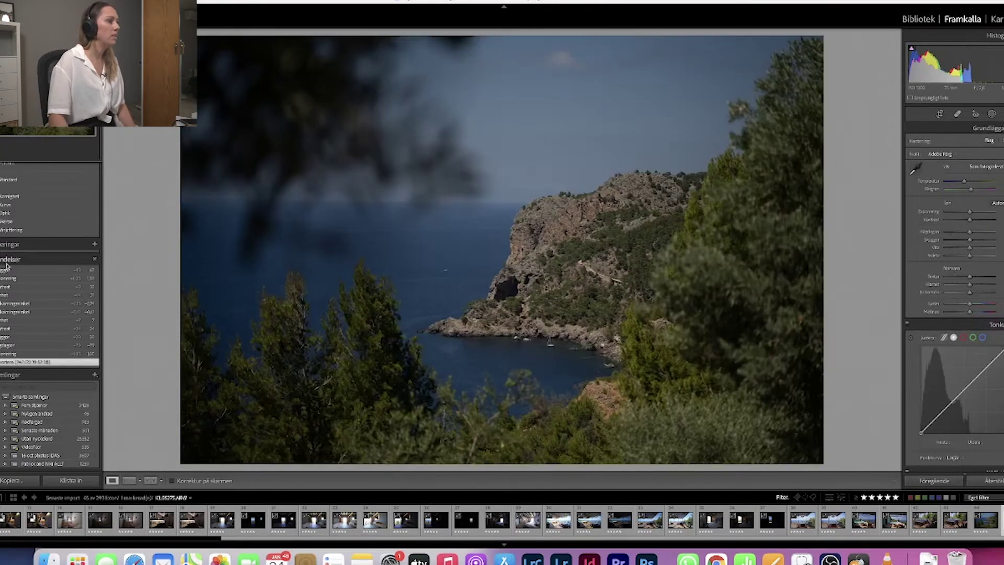
left_click(6, 268)
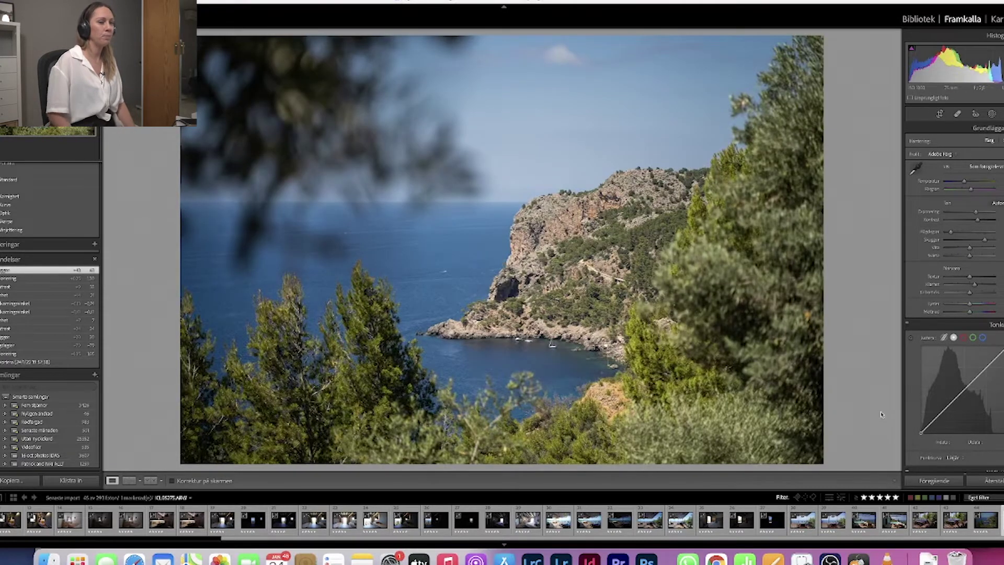
Take the neighbouring unedited coastline photo out of the five-star selection
key("Right")
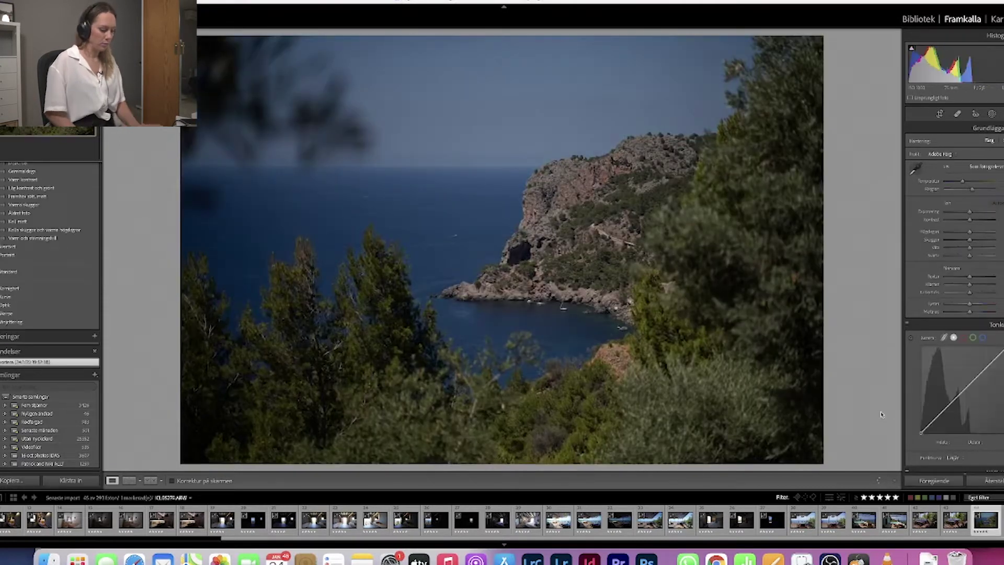
key("5")
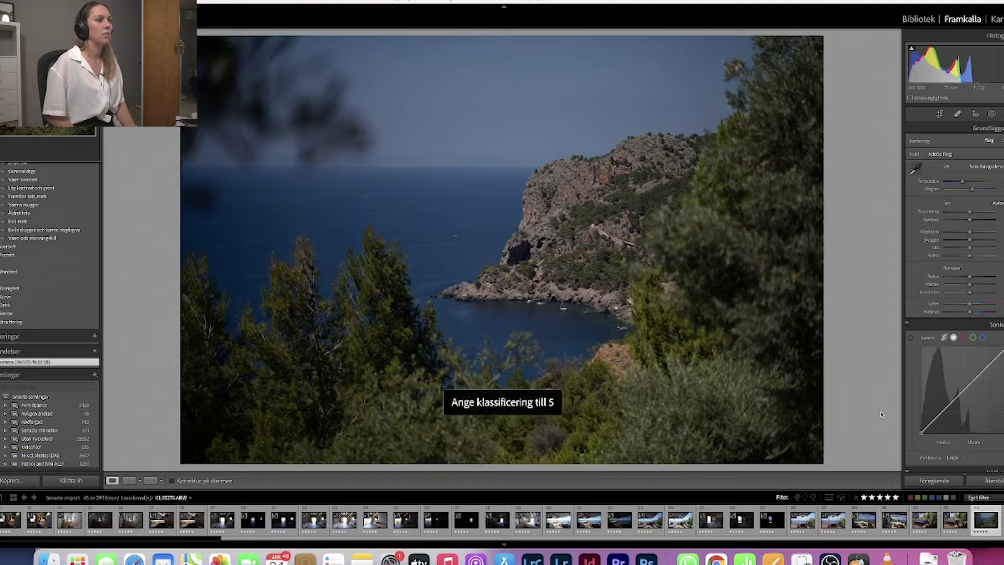
key("5")
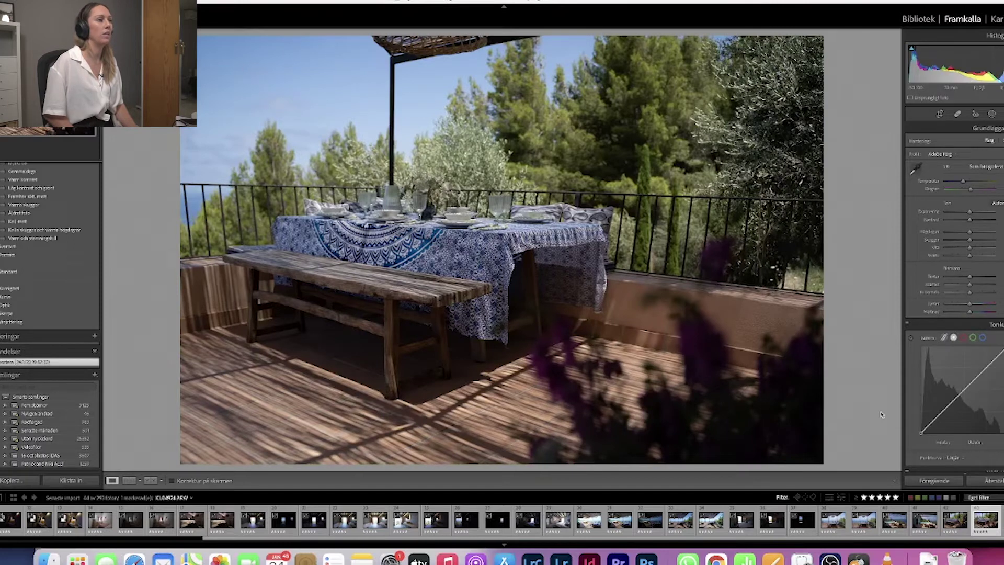
Lower the highlights of the terrace dining table photo and raise its exposure, shadows, vibrance, clarity and contrast
mouse_move(973, 233)
left_mouse_down()
mouse_move(973, 213)
mouse_move(945, 231)
mouse_move(980, 241)
left_mouse_up()
left_click_drag(969, 304, 975, 285)
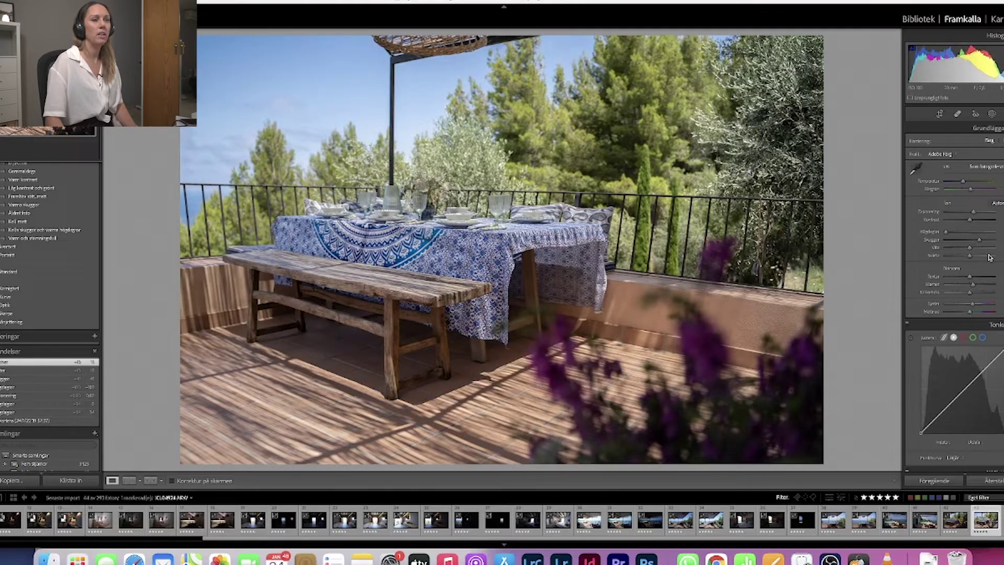
left_click_drag(970, 223, 973, 222)
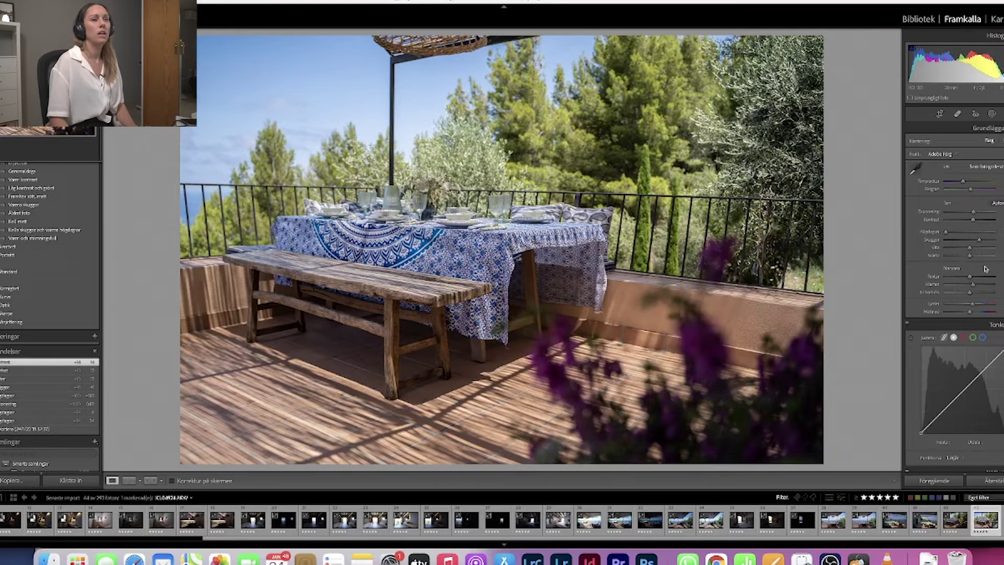
left_click_drag(984, 241, 982, 241)
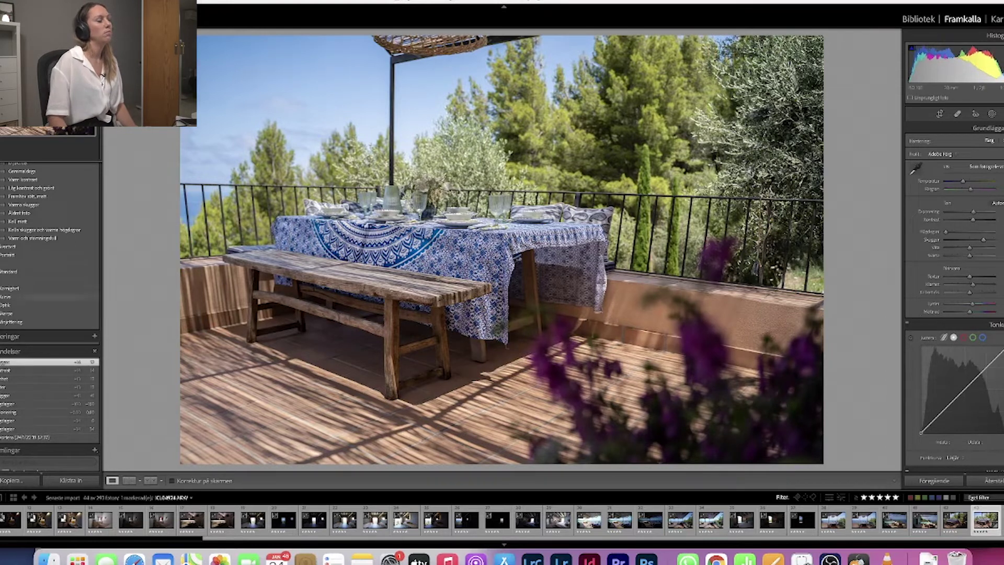
Compare the terrace dining table photo's original import state with its latest edit in the history
left_click(33, 437)
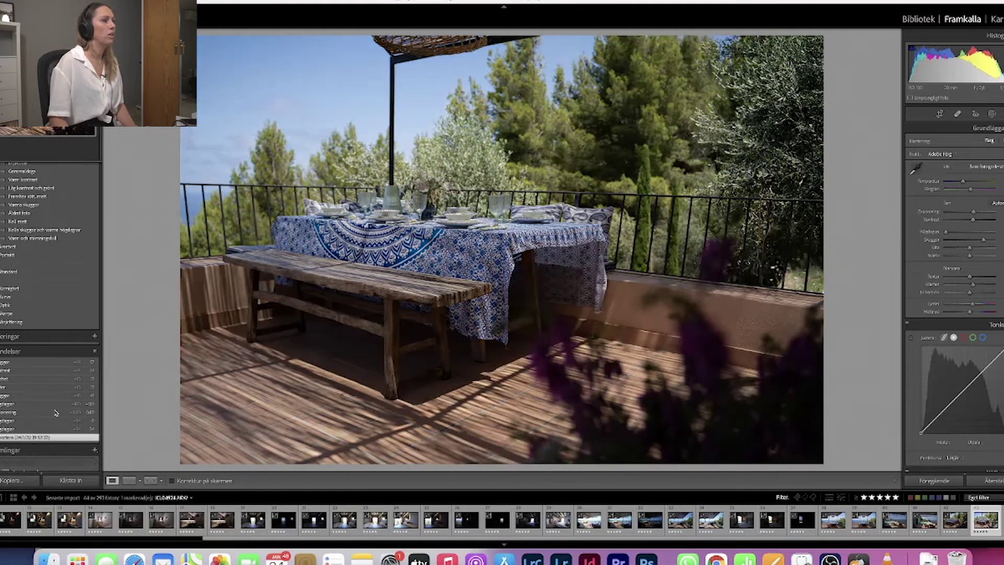
left_click(18, 363)
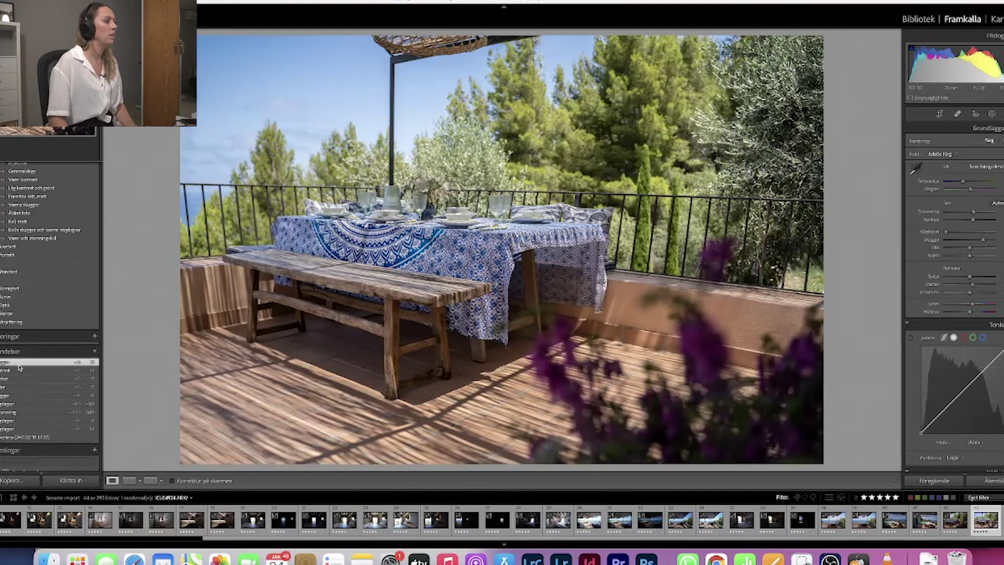
left_click(12, 438)
left_click(14, 363)
Open the pool photo with turquoise shutters, strongly lower its highlights, and raise its exposure and shadows
key("Left")
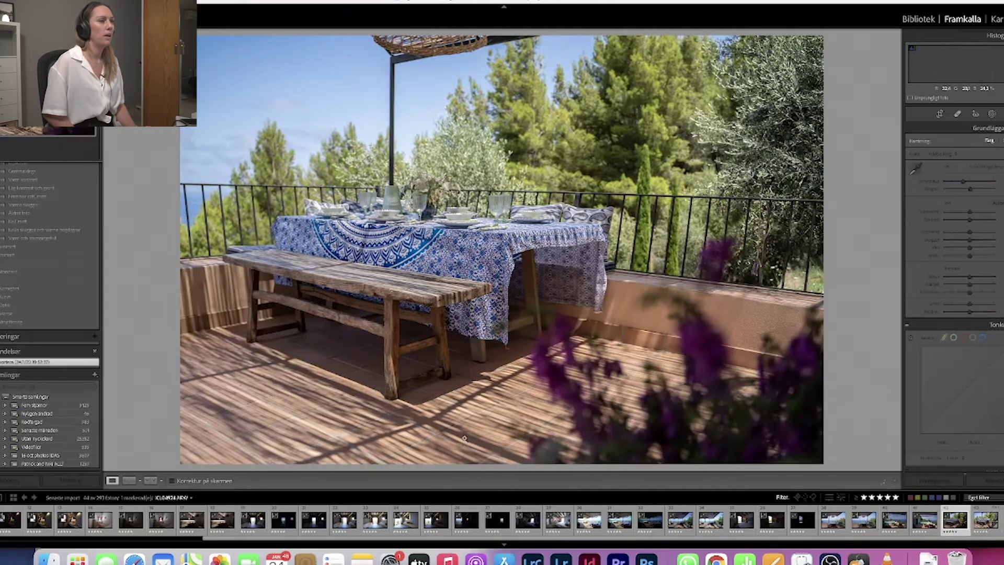
key("Left")
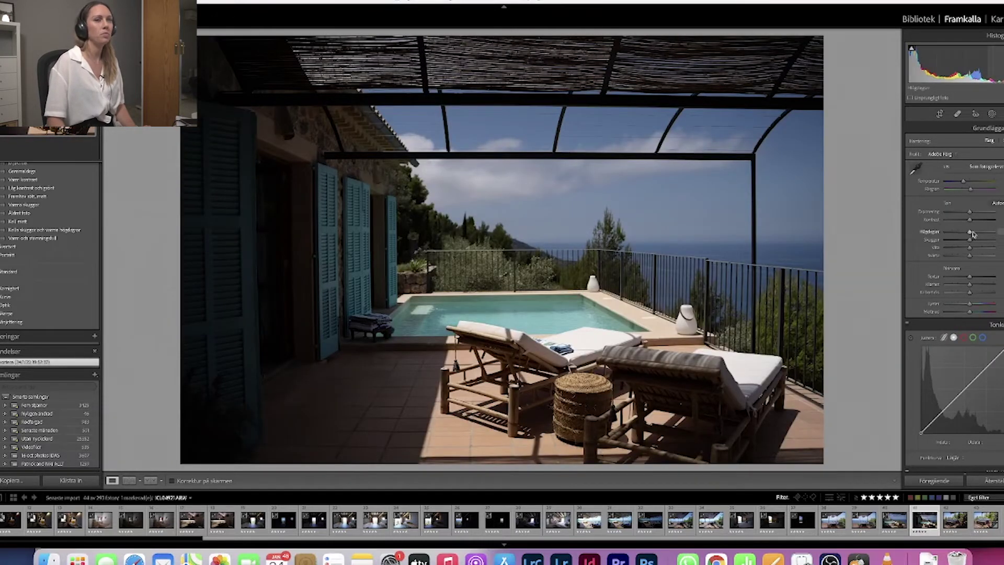
left_click_drag(970, 233, 940, 235)
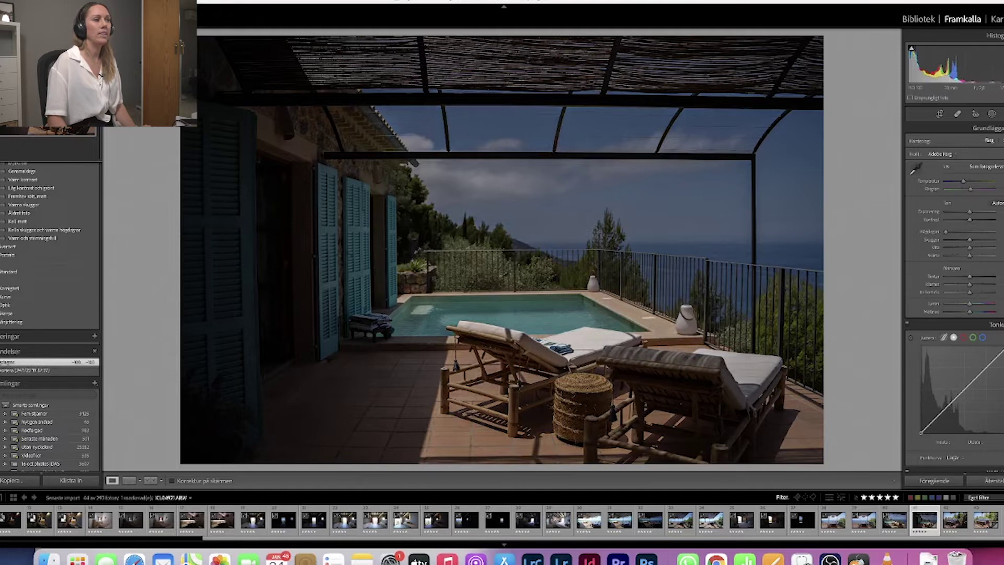
mouse_move(970, 211)
left_mouse_down()
mouse_move(981, 214)
mouse_move(985, 240)
mouse_move(975, 212)
left_mouse_up()
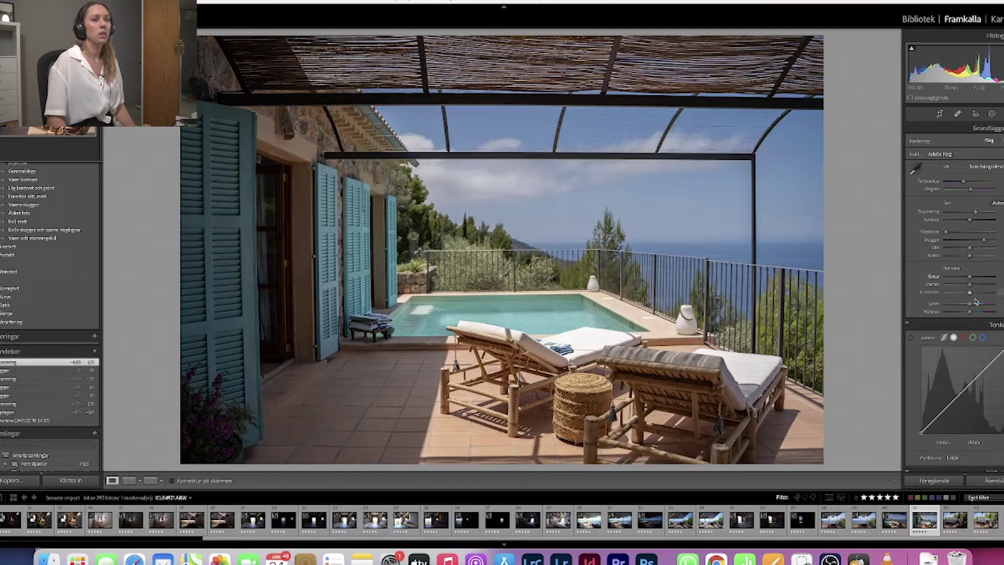
Slightly increase the vibrance, contrast and clarity of the pool photo with turquoise shutters
left_click_drag(970, 304, 975, 307)
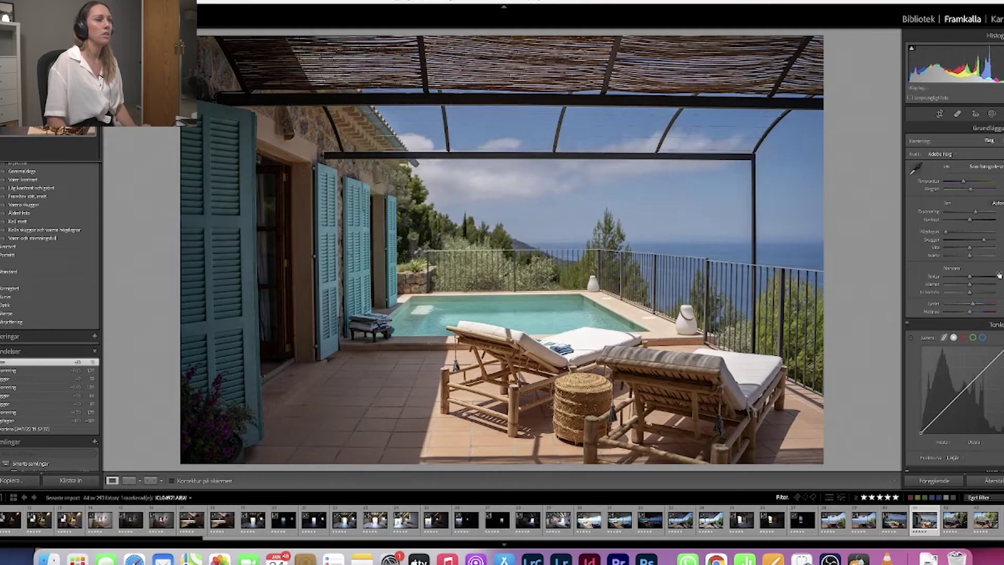
left_click_drag(970, 220, 972, 221)
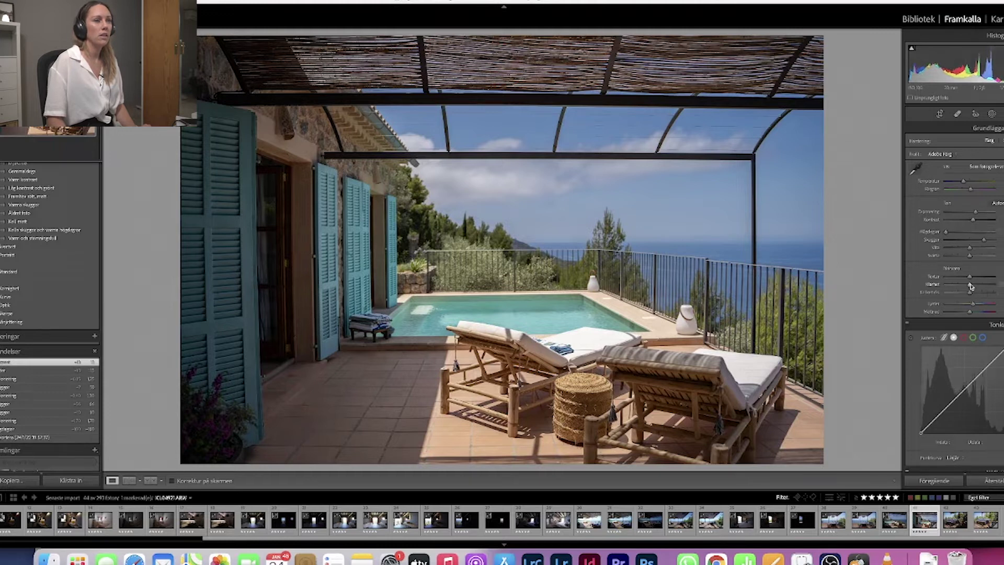
left_click_drag(969, 285, 972, 286)
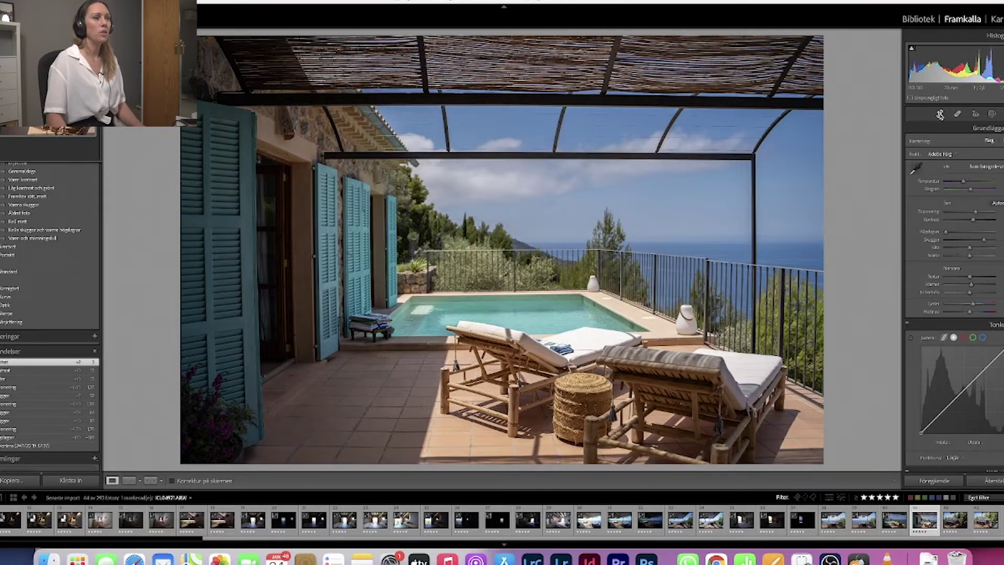
Straighten the pool photo with a crop rotation of about 0.2 degrees and apply the crop
left_click(940, 114)
left_click_drag(858, 451, 853, 462)
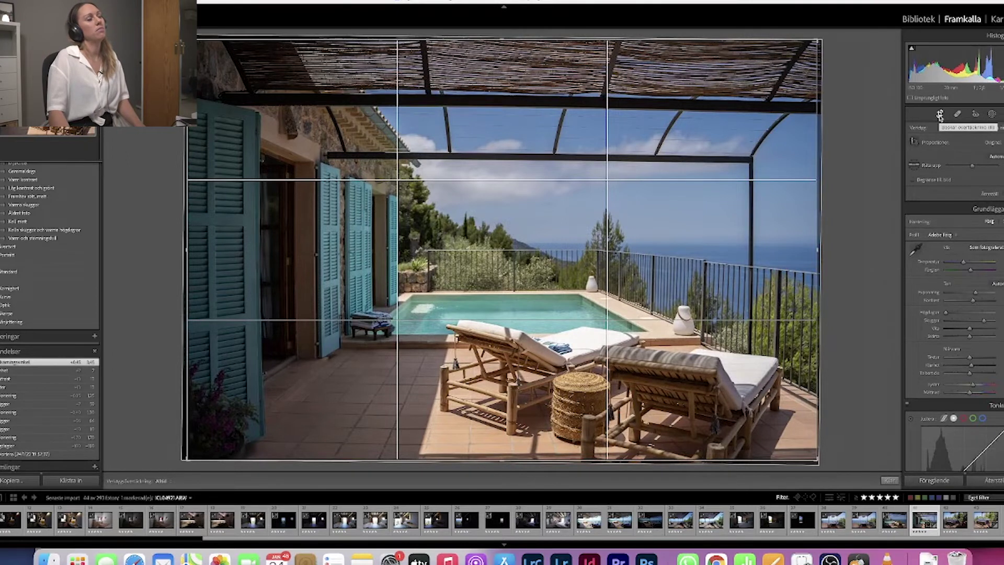
left_click(940, 115)
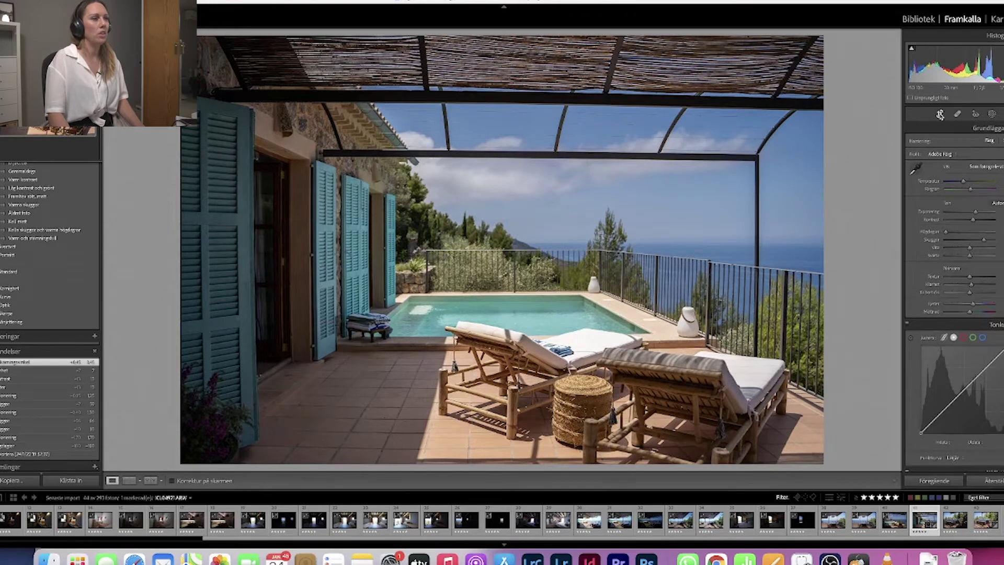
left_click(939, 114)
left_click_drag(869, 453, 868, 457)
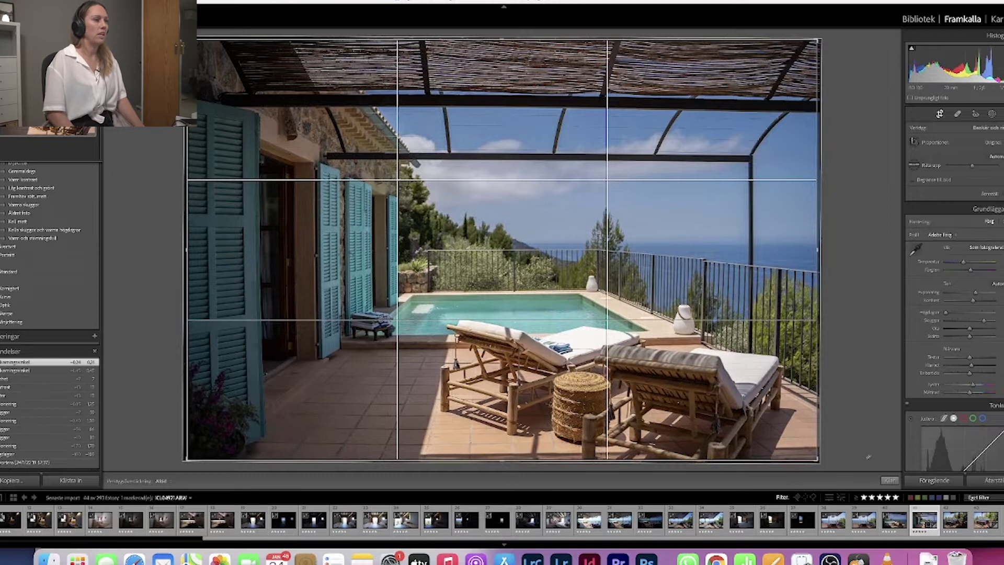
key("Return")
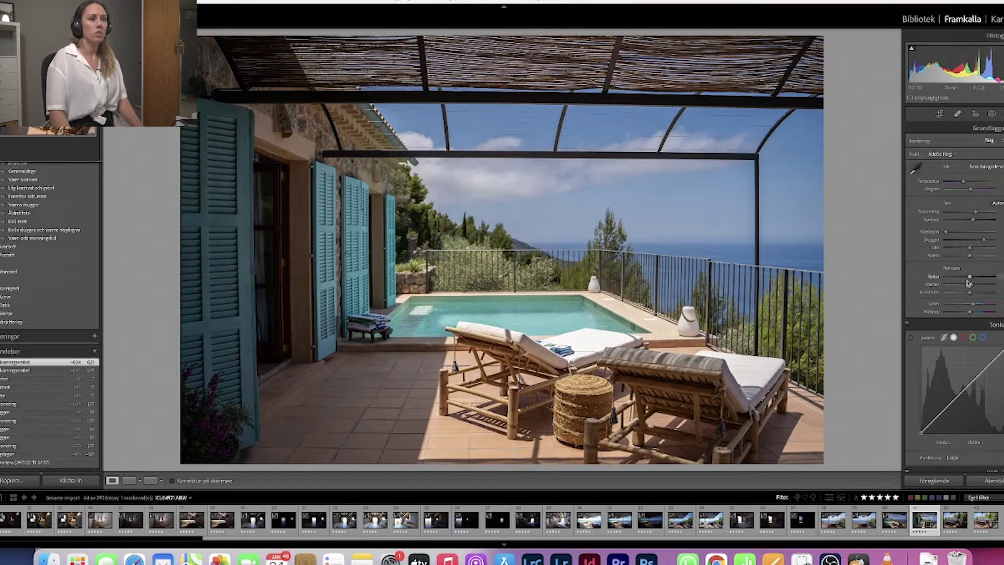
Raise the pool photo's contrast and shadows further, and compare the edit with its original import state
left_click_drag(973, 219, 988, 241)
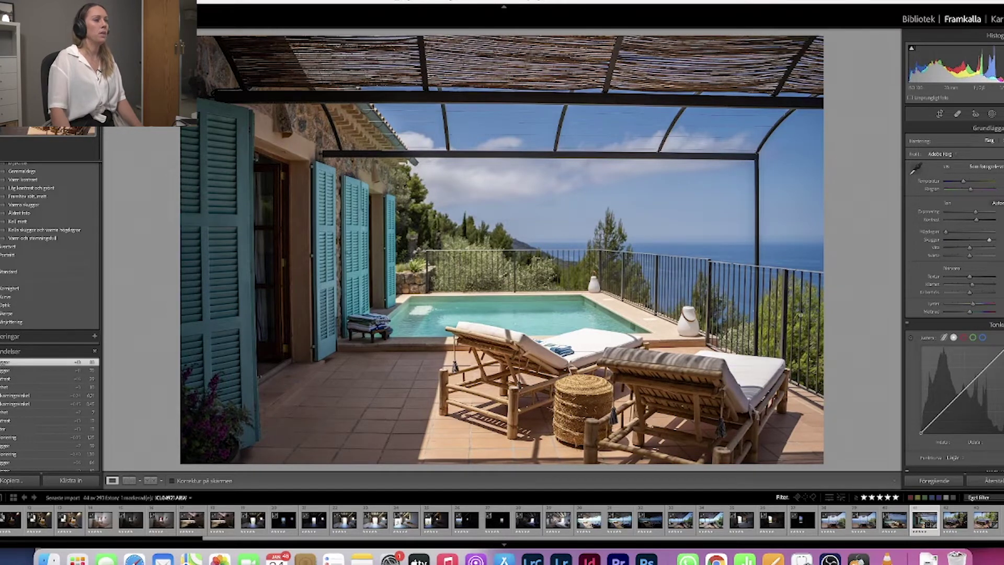
scroll(26, 350, "down", 5)
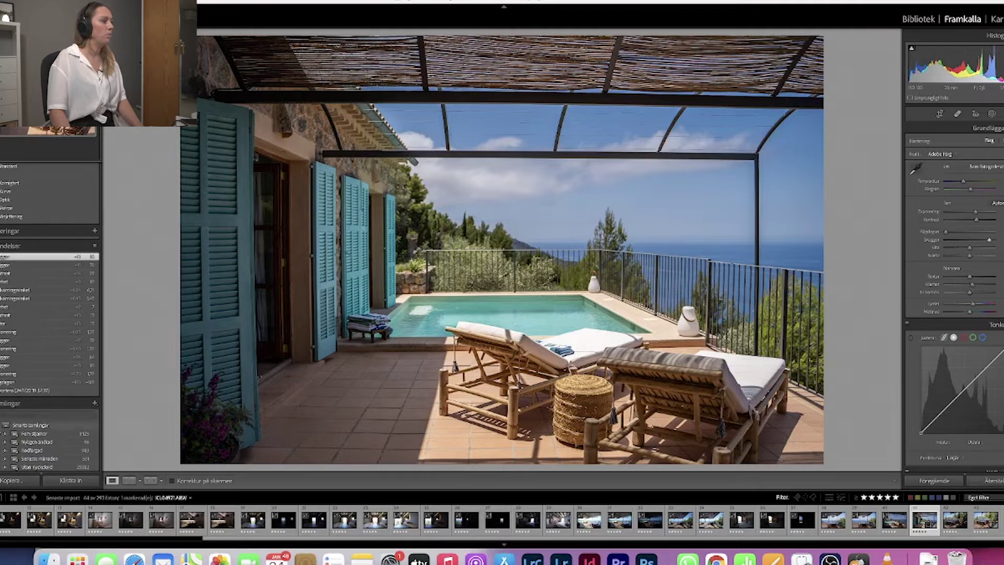
left_click(18, 392)
left_click(23, 261)
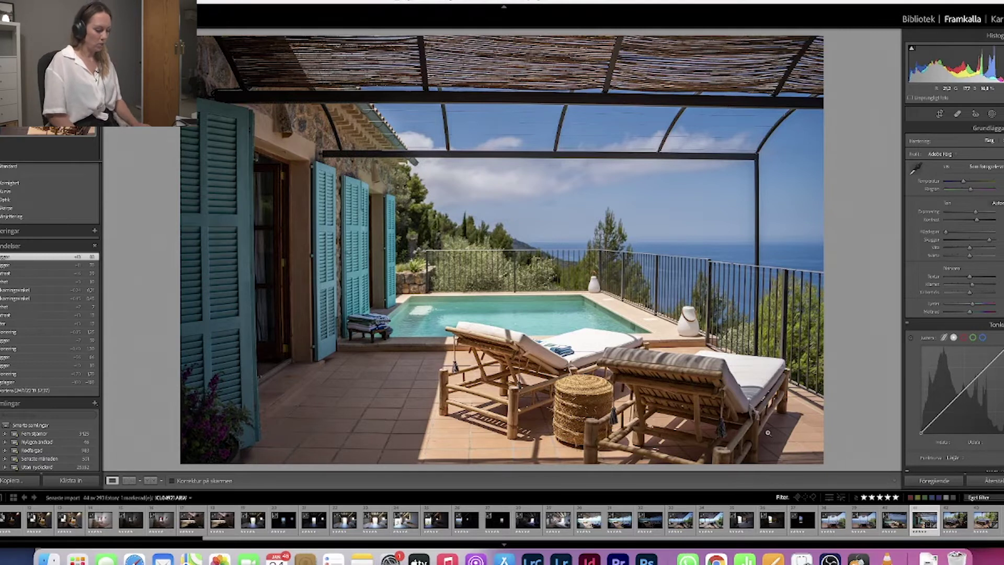
Copy the edited pool photo's develop settings and paste them onto the previous pool photo with the purple flowers
key("super+shift+c")
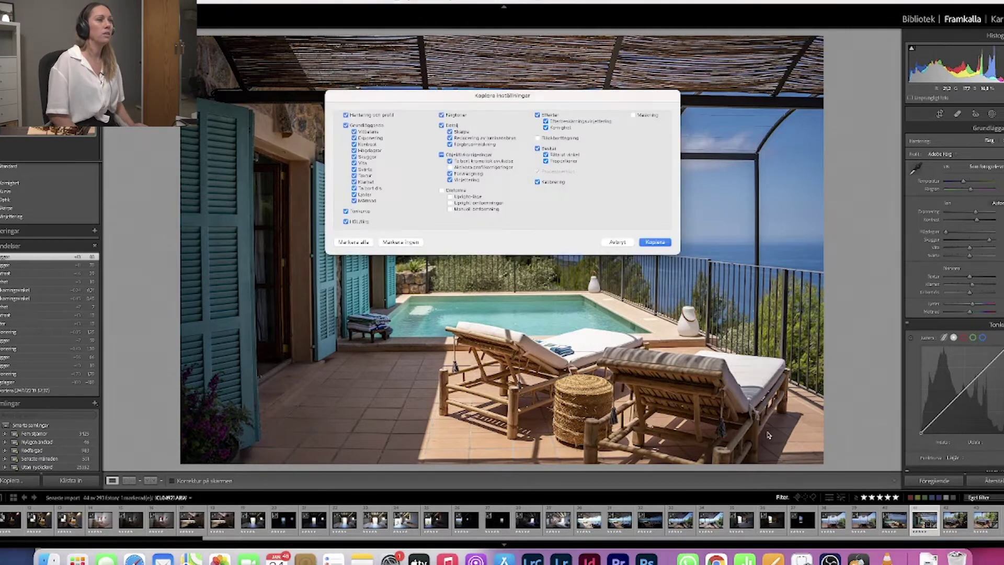
key("Return")
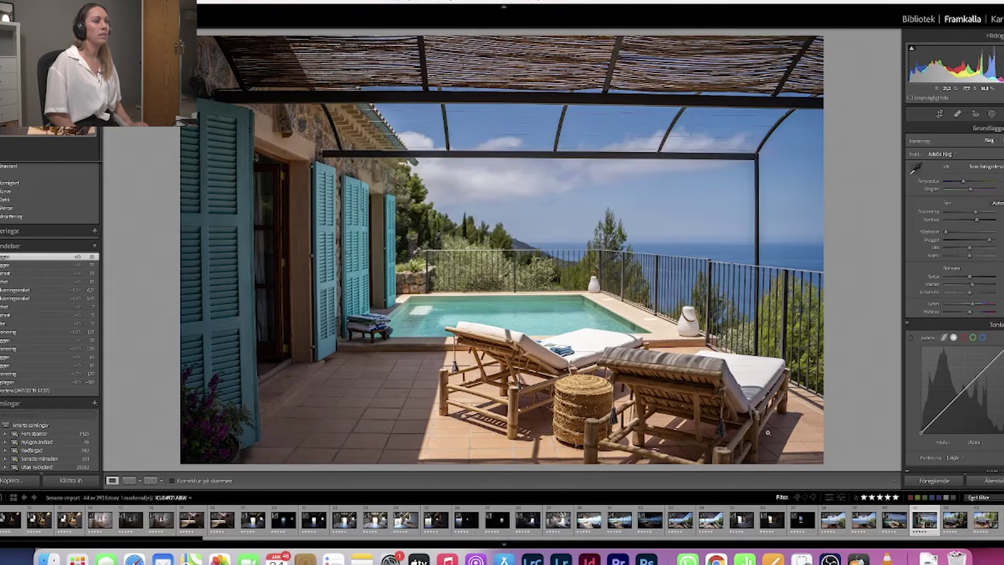
key("Left")
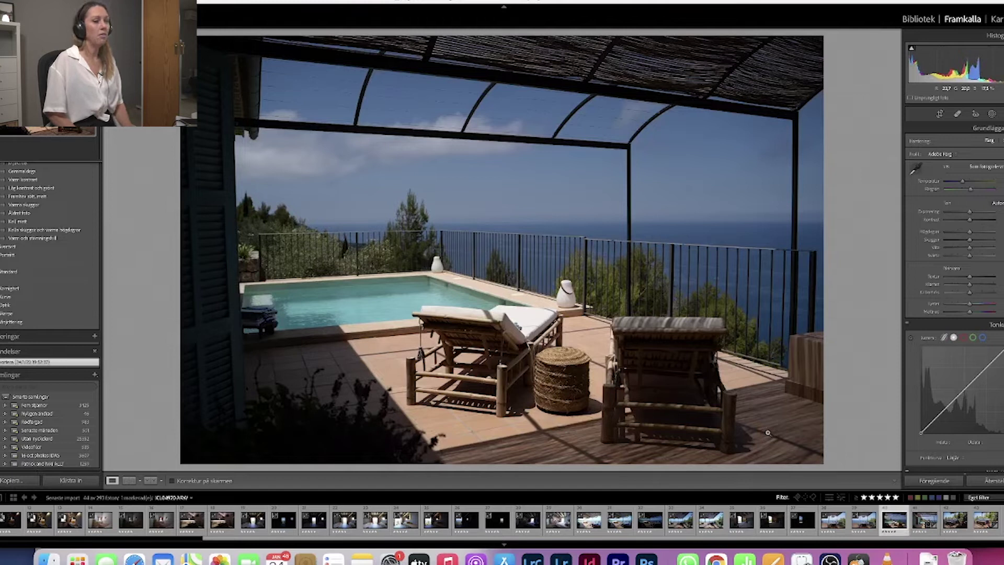
key("super+shift+v")
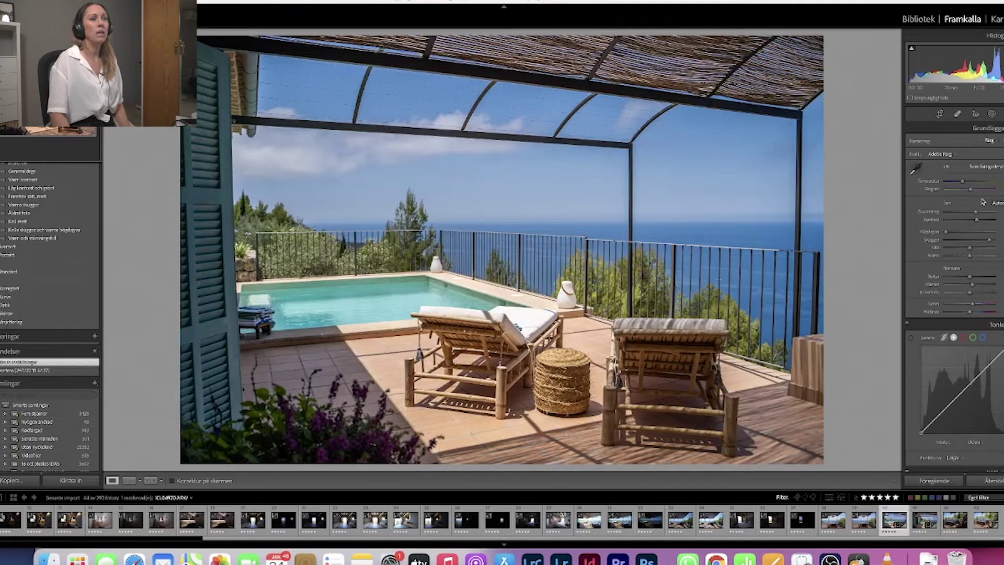
Straighten the pool photo with the purple flowers by a slight crop rotation and compare it with its import state
left_click(939, 114)
left_click_drag(862, 413, 868, 449)
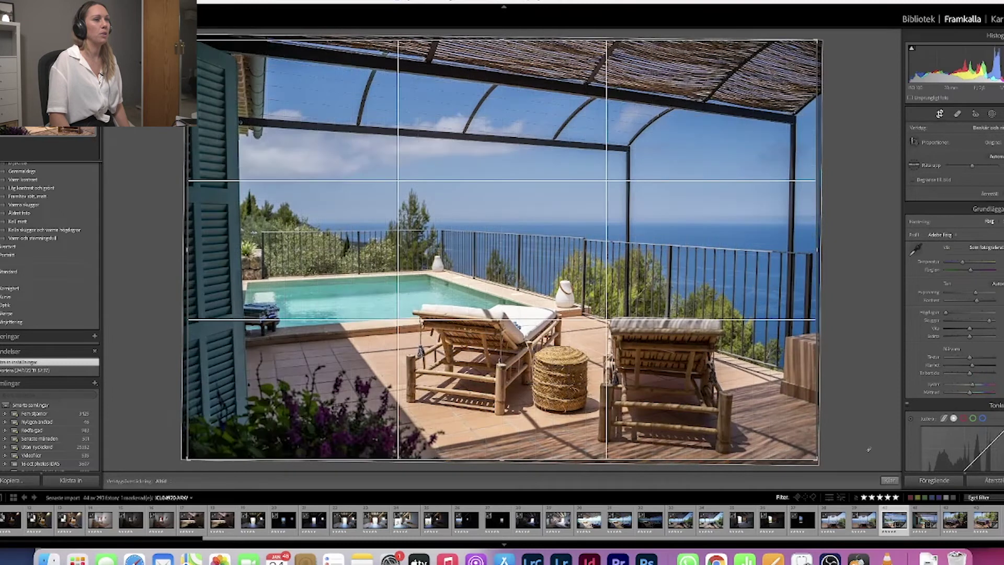
key("Return")
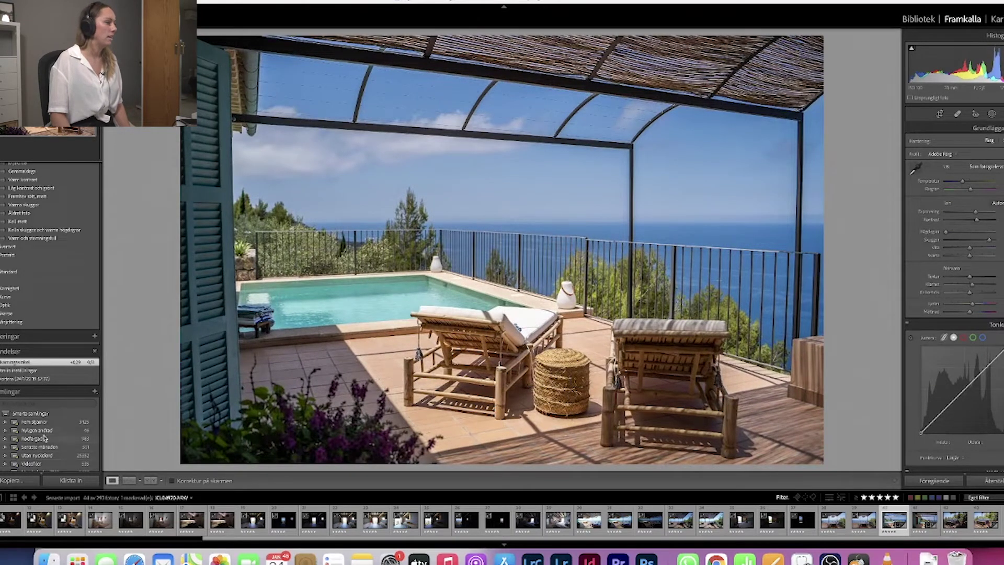
scroll(16, 366, "down", 1)
left_click(15, 374)
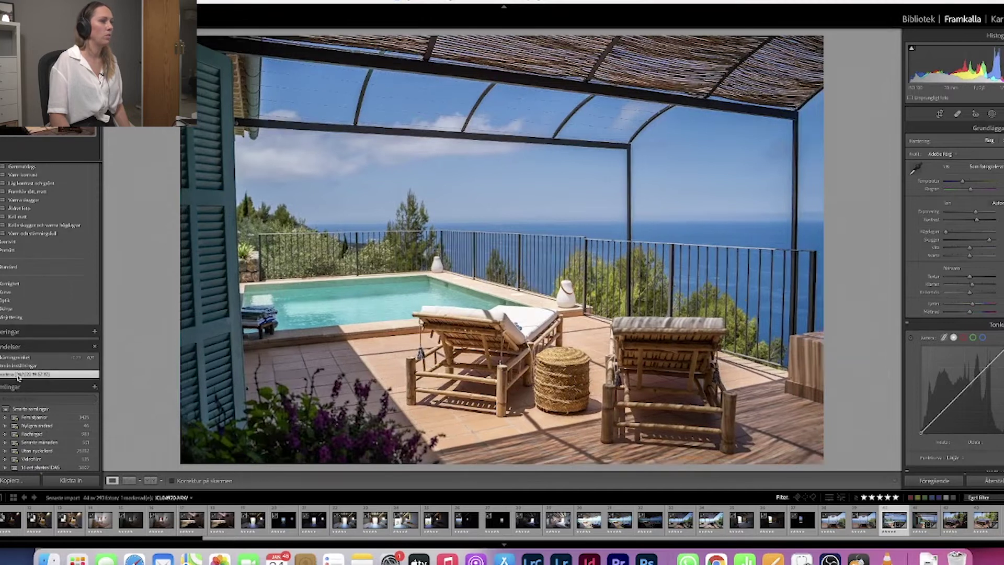
left_click(13, 357)
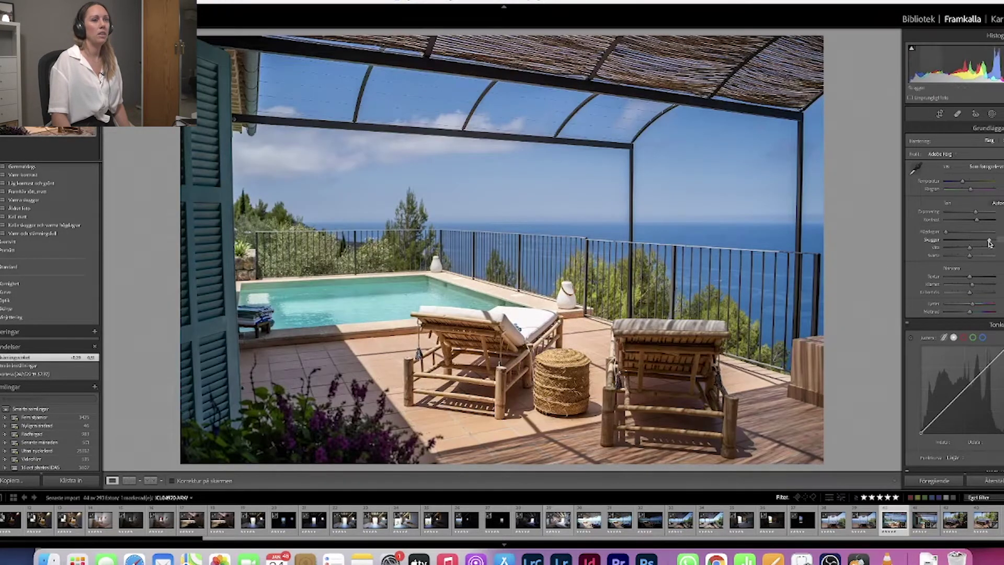
Raise the shadows of the pool photo with the purple flowers slightly and fine-tune its crop rotation
left_click_drag(989, 242, 993, 241)
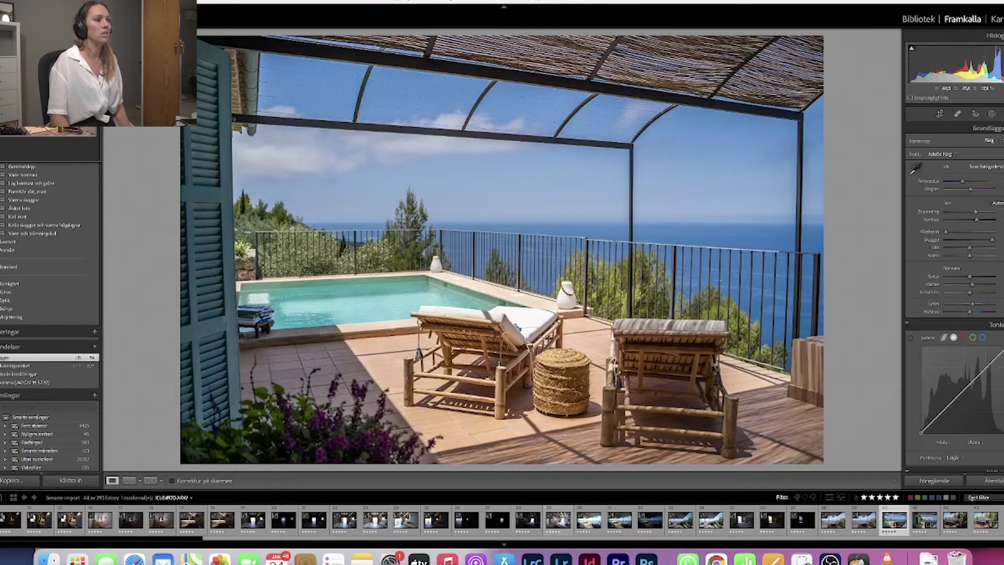
left_click(939, 113)
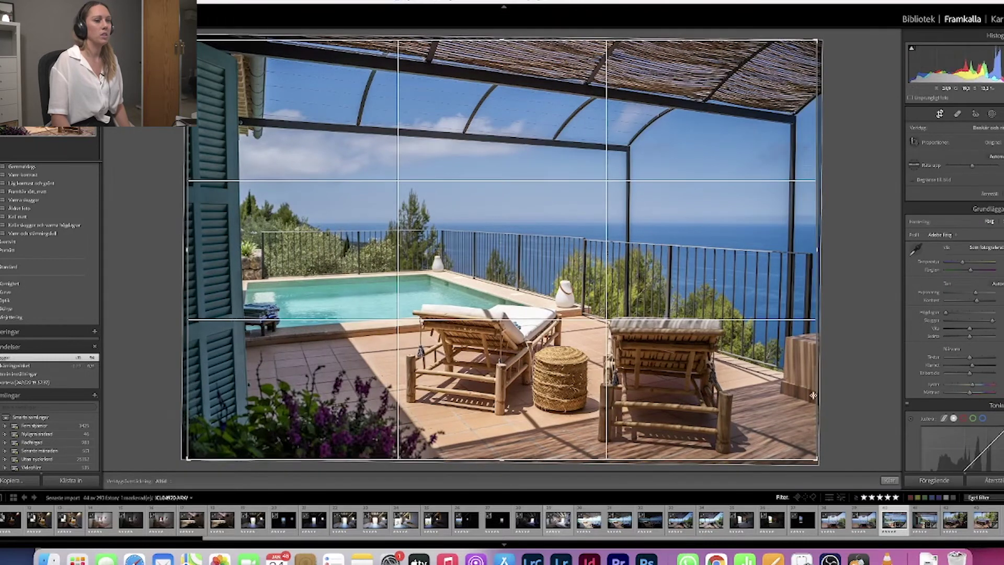
left_click_drag(858, 444, 858, 447)
key("Return")
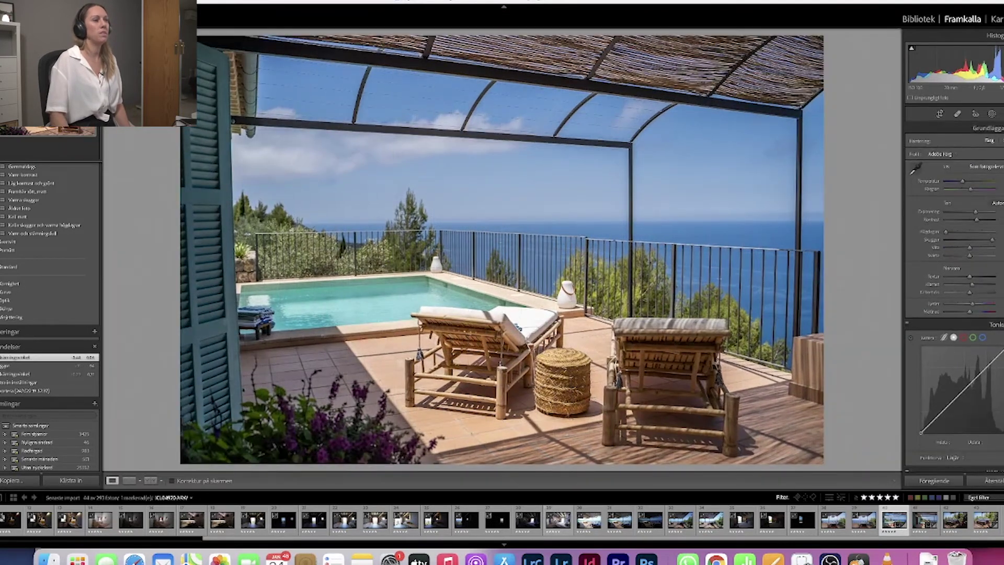
left_click(940, 114)
left_click_drag(868, 437, 869, 443)
key("Return")
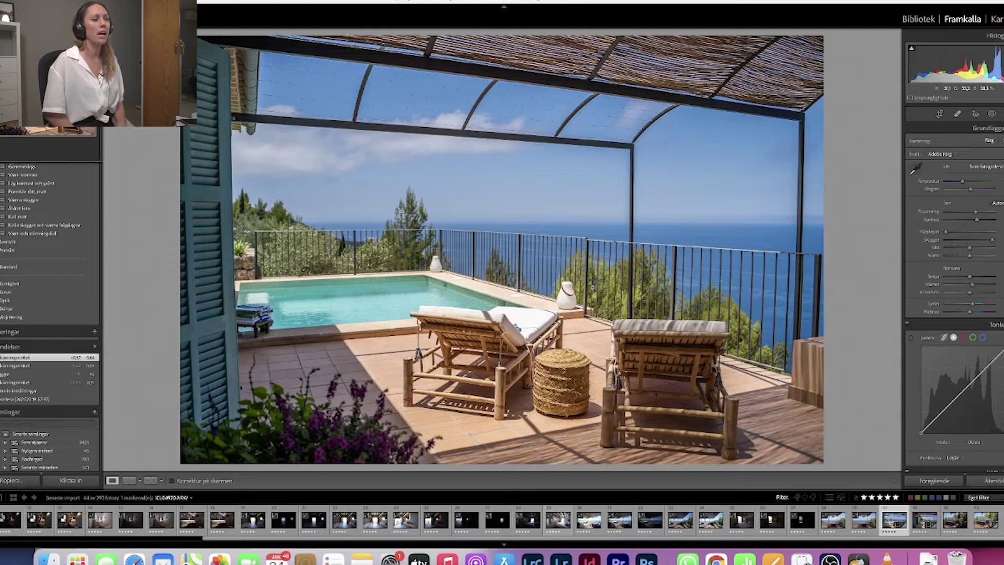
Paste the copied settings onto the previous photo of the terrace dining table, lower its exposure, and increase its contrast and clarity
key("Left")
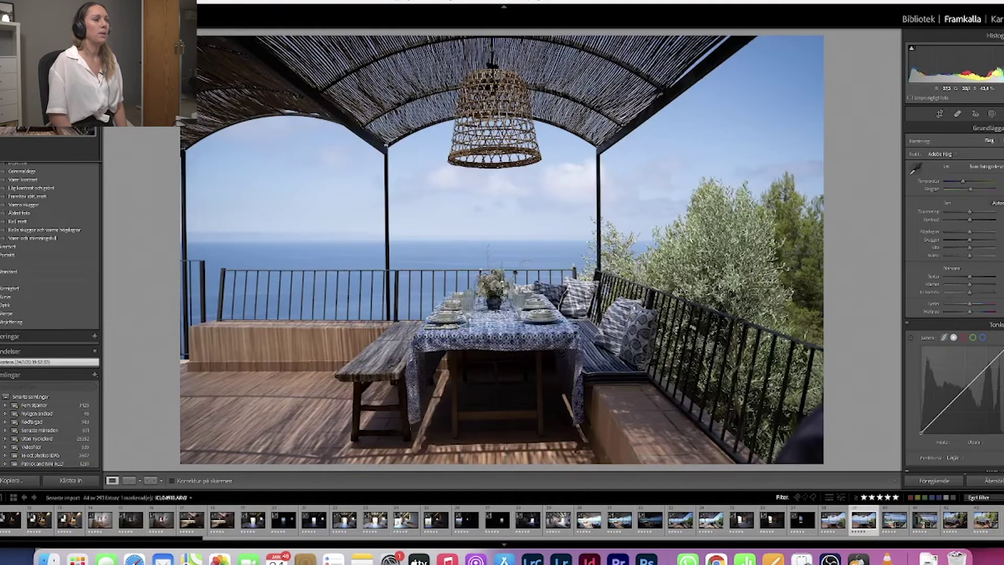
key("super+shift+v")
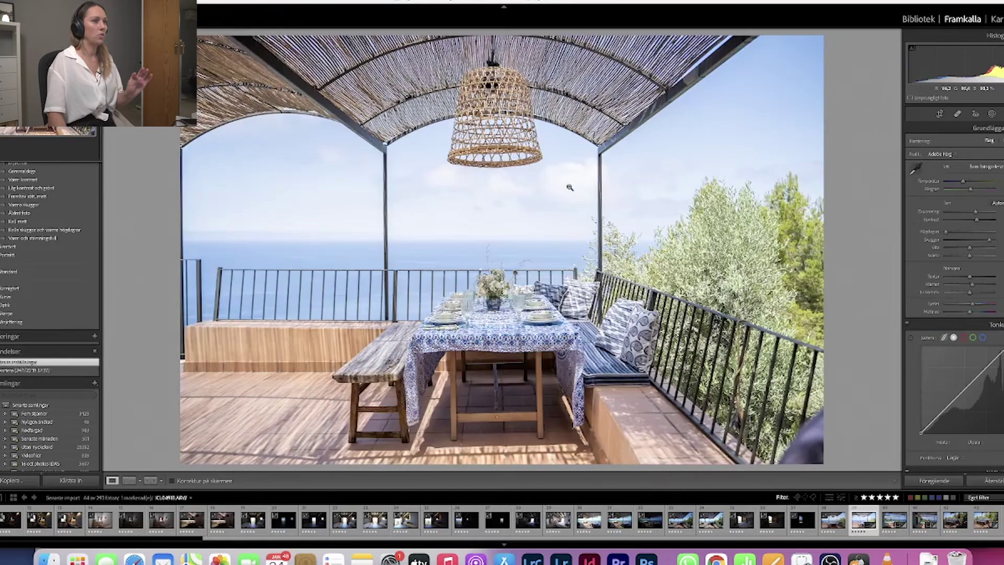
left_click_drag(971, 215, 989, 241)
left_click_drag(972, 285, 975, 285)
left_click_drag(972, 208, 971, 210)
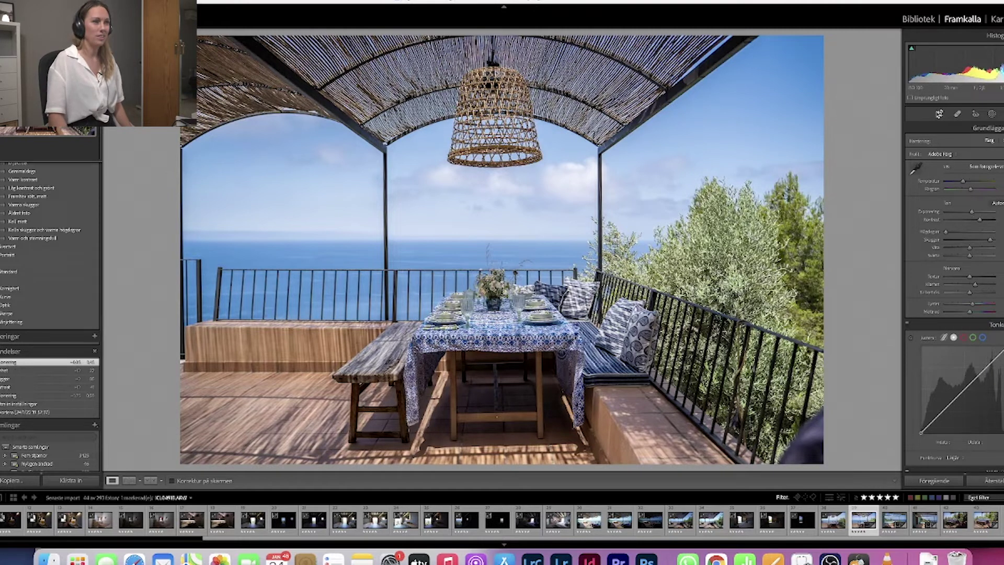
Fine-tune the vibrance and saturation of the terrace dining table photo, comparing the edit with its import state
left_click_drag(972, 304, 978, 307)
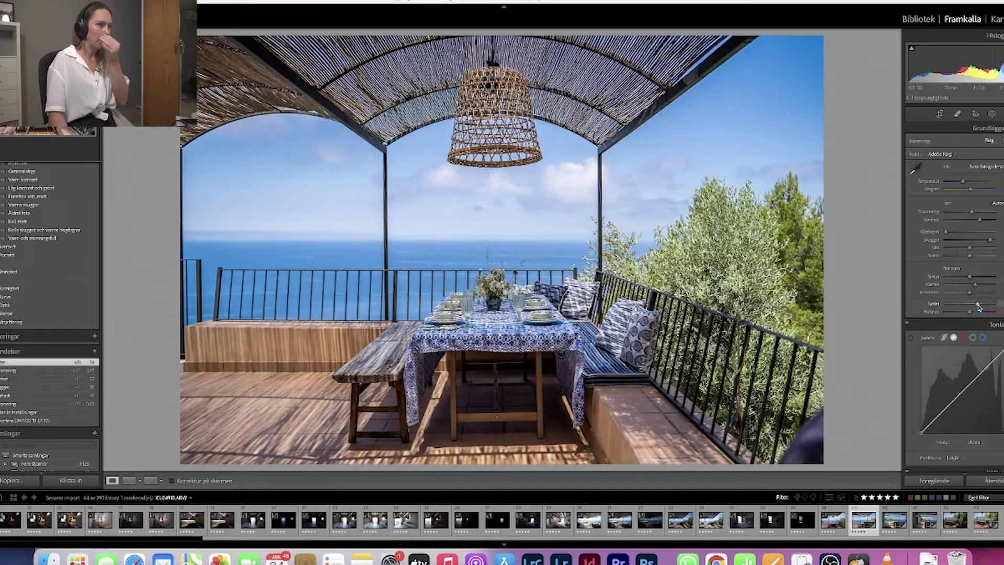
left_click_drag(970, 312, 974, 312)
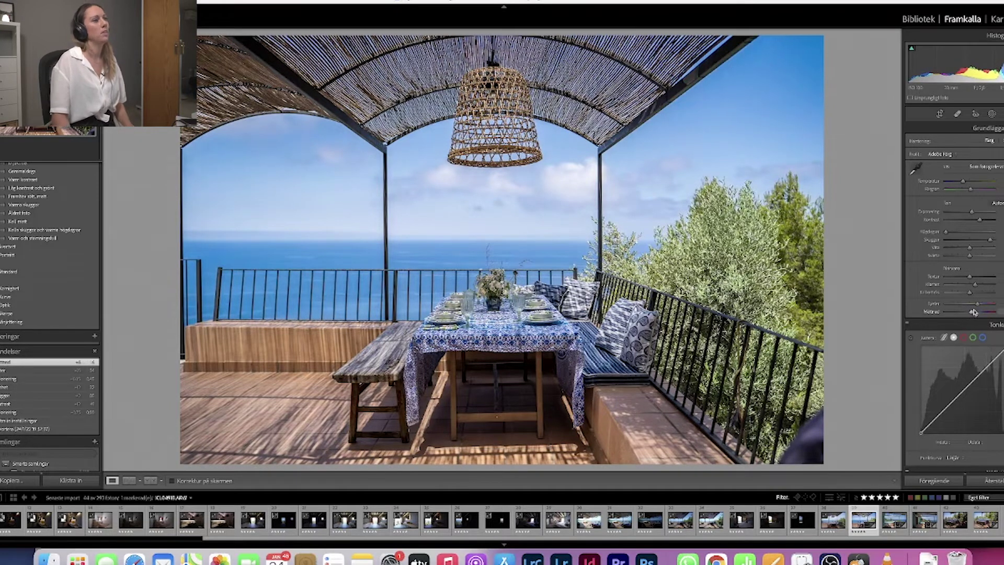
left_click(20, 431)
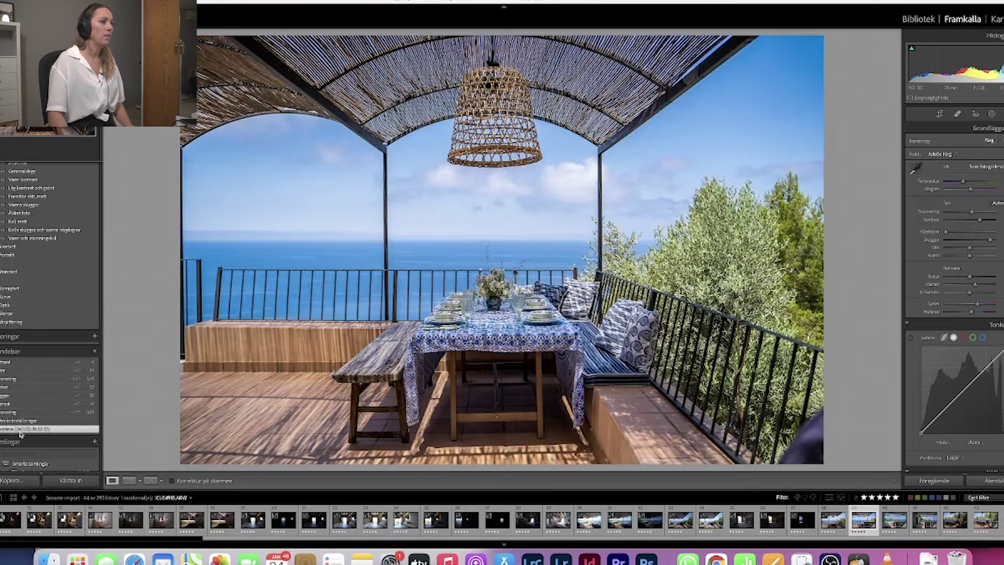
left_click(21, 361)
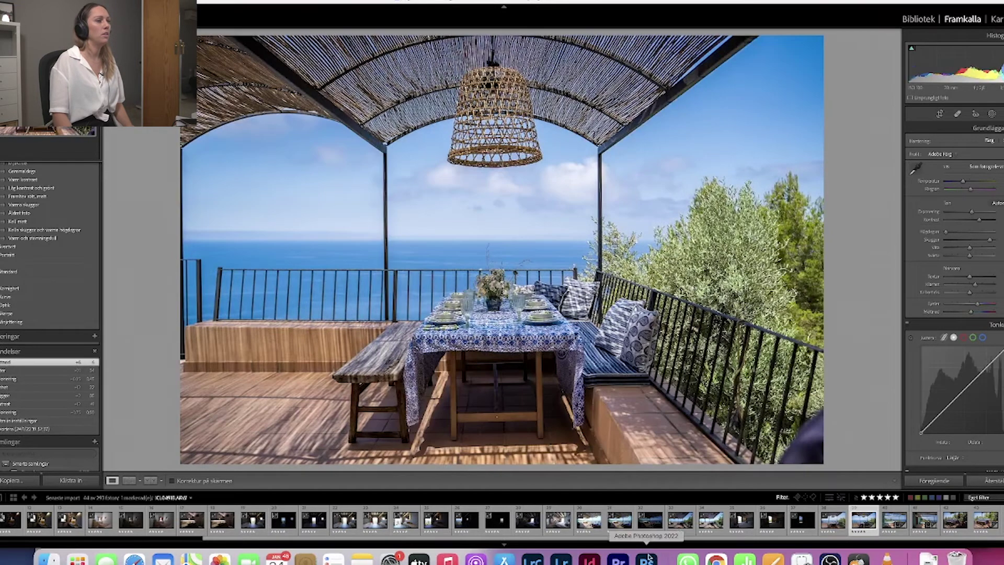
left_click(29, 430)
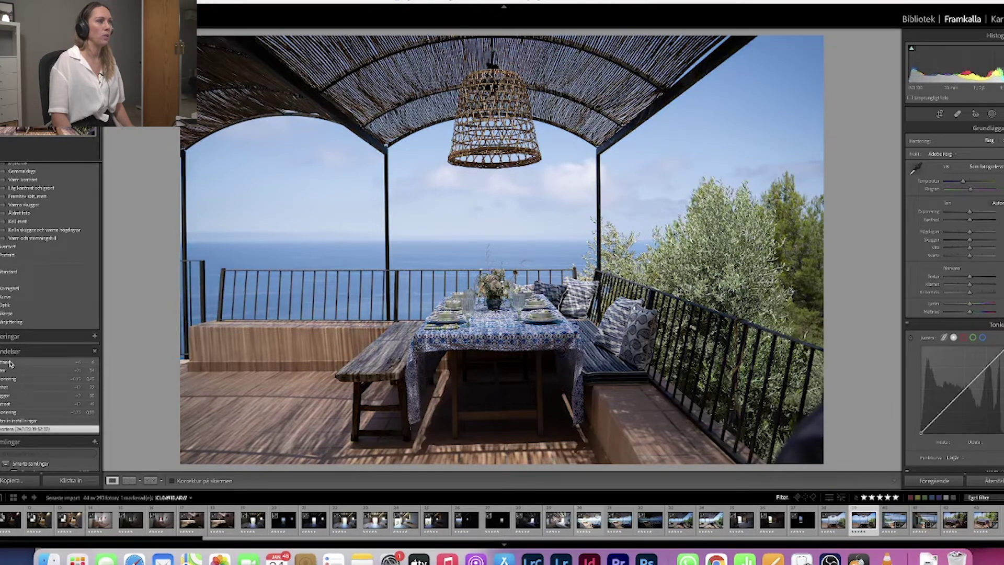
left_click(9, 362)
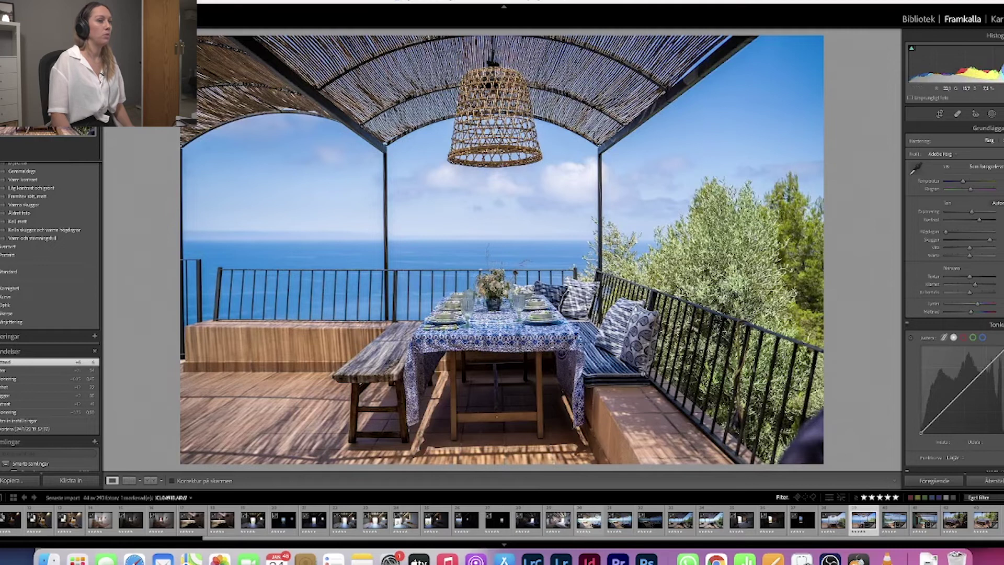
left_click_drag(976, 304, 982, 308)
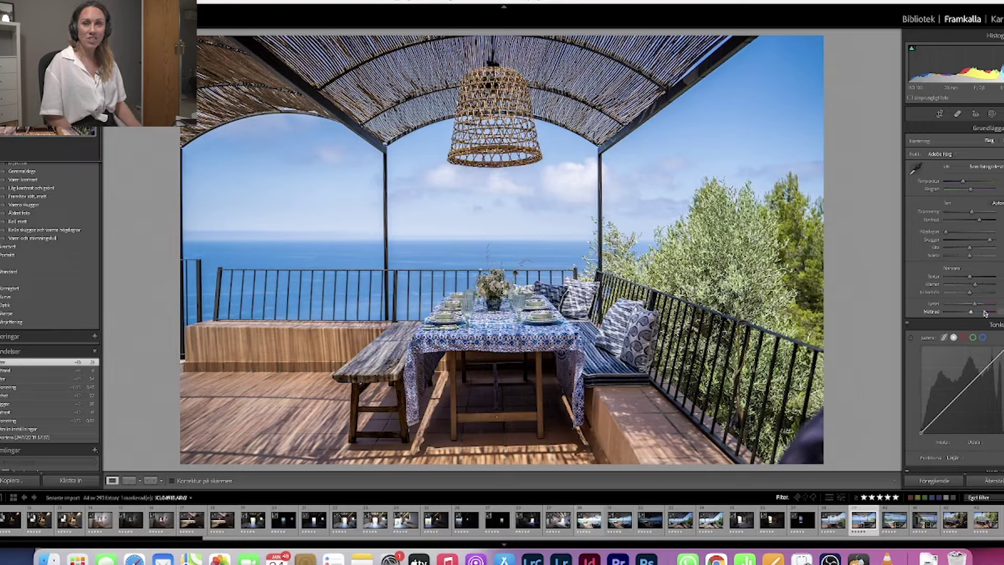
Apply the previous photo's settings to the similar terrace dining table shot and slightly raise its vibrance and saturation
key("Left")
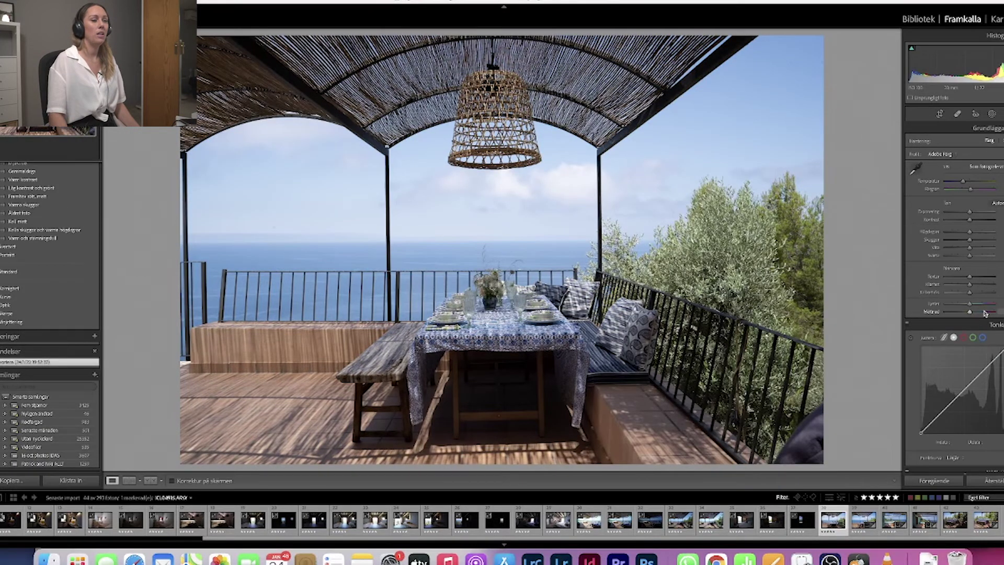
left_click(945, 482)
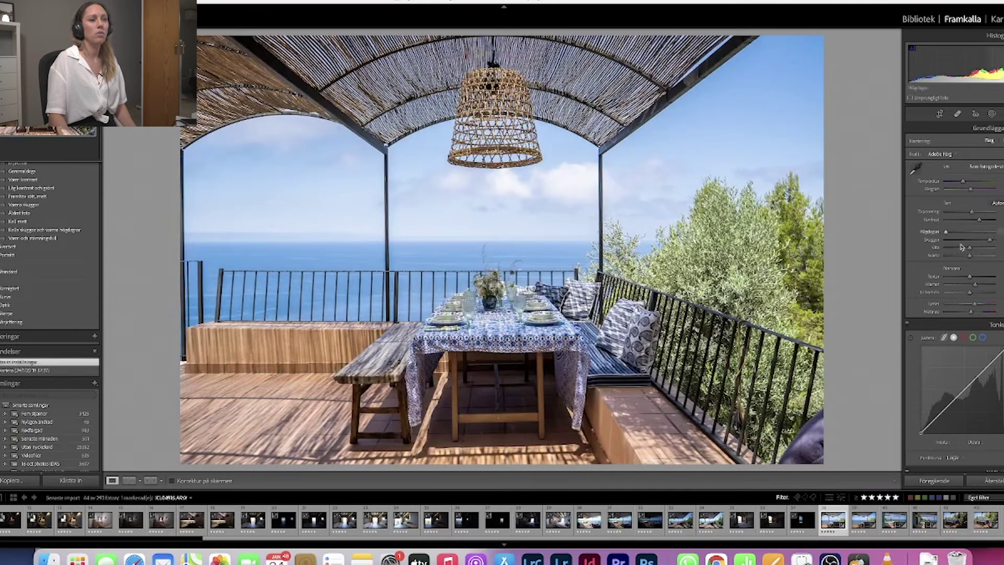
left_click_drag(975, 306, 973, 312)
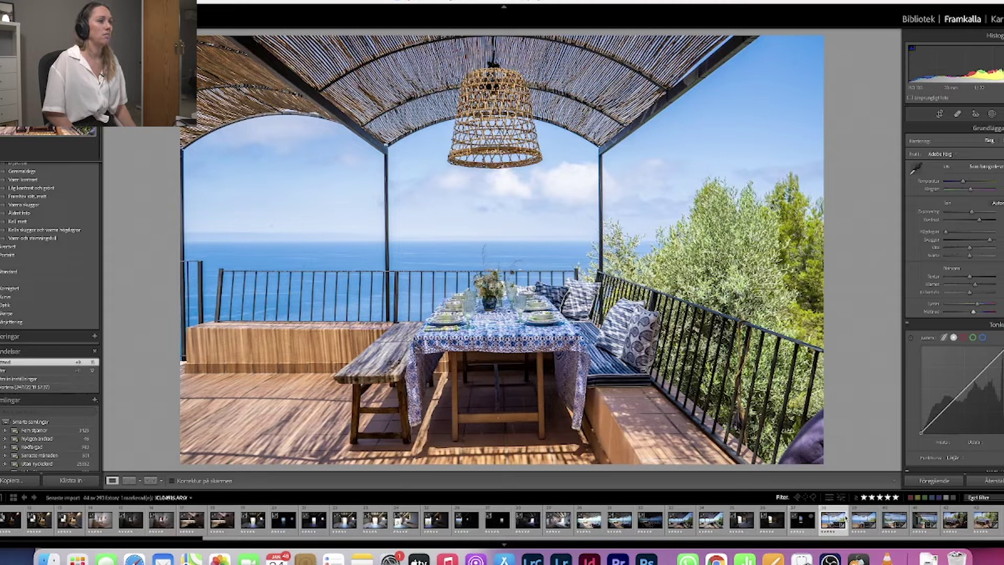
Examine the differently exposed bedroom shots with the open door, including a close-up of the view outside
key("Left")
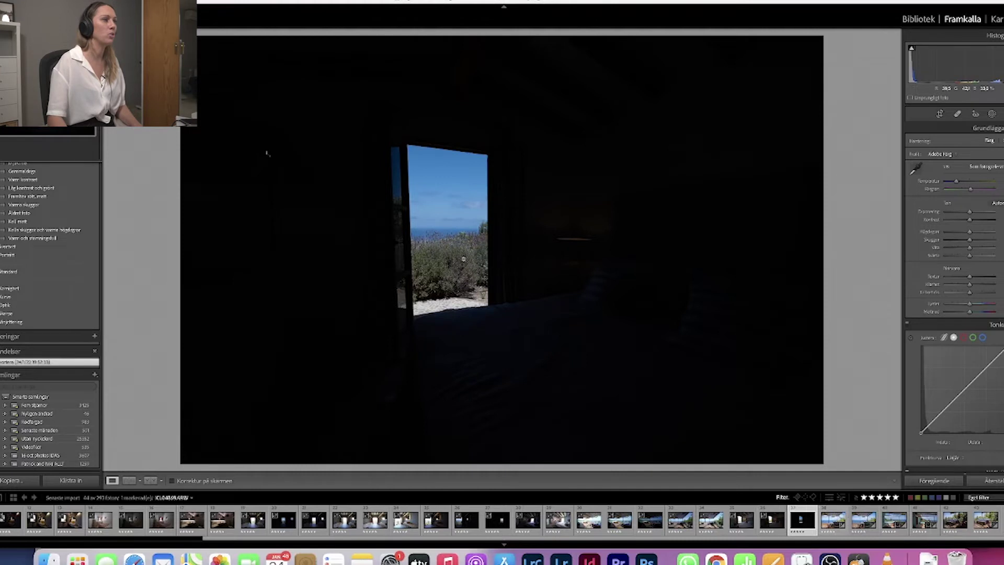
left_click(445, 238)
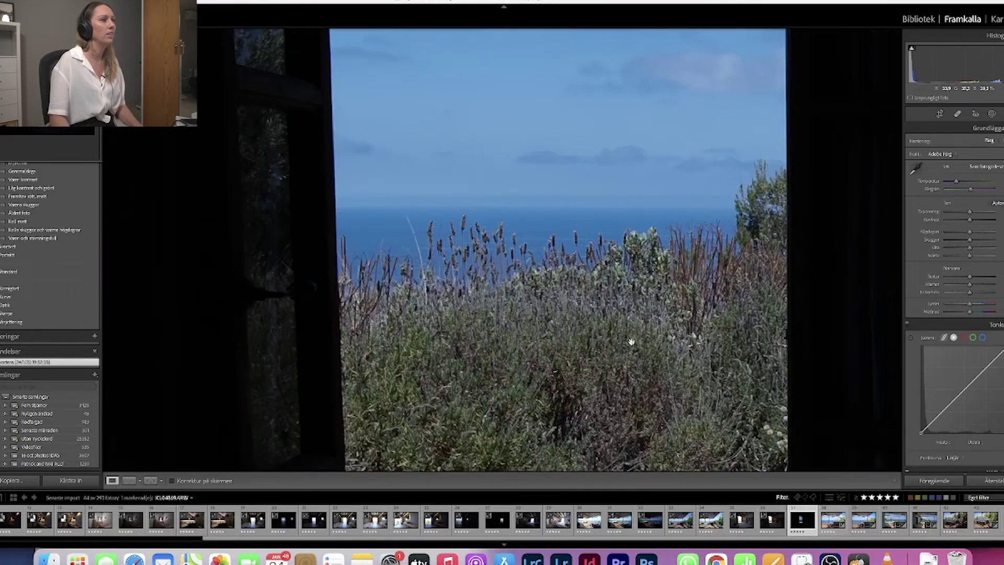
left_click(465, 319)
key("Left")
key("Left")
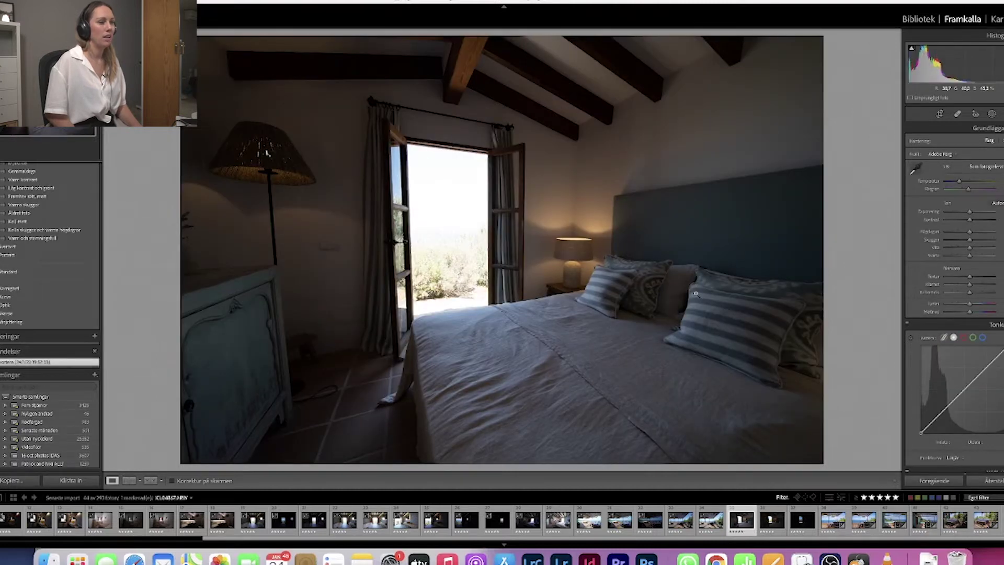
key("Right")
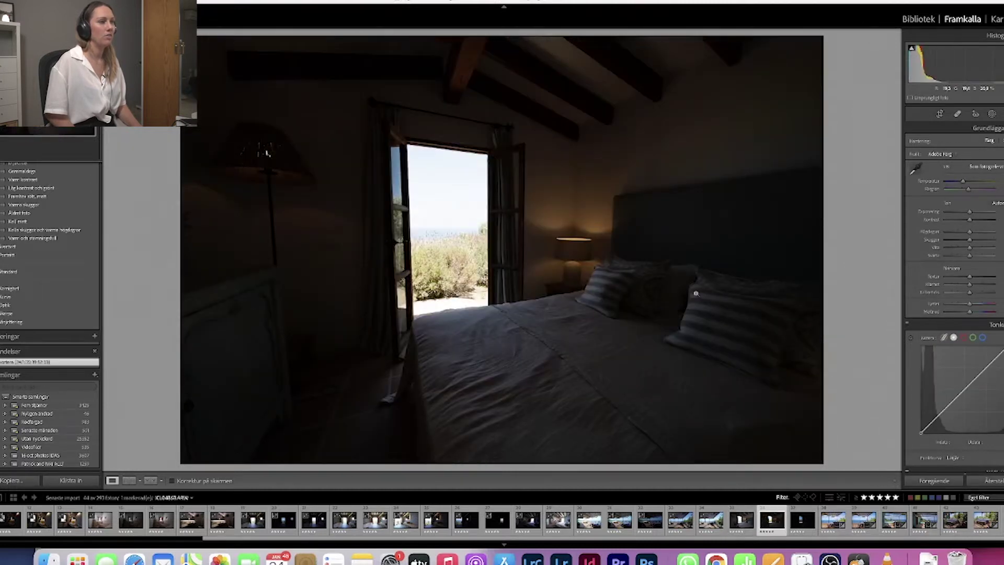
key("Right")
key("Left")
key("Left")
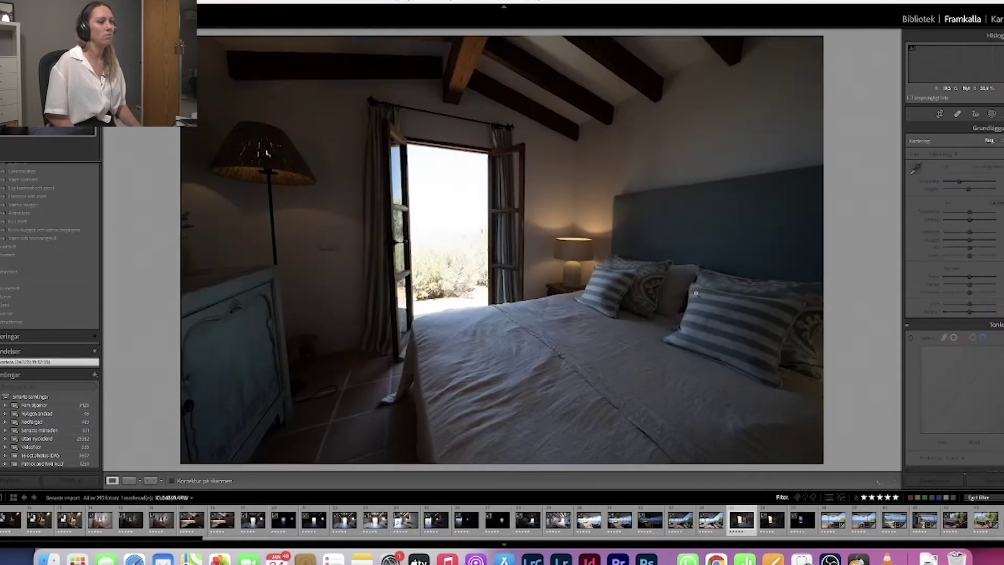
key("Left")
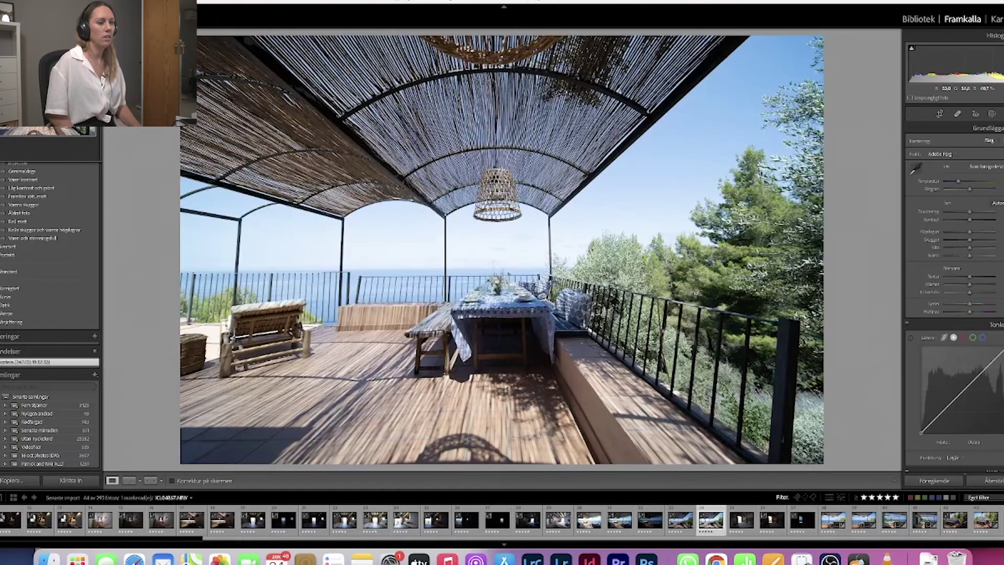
key("Right")
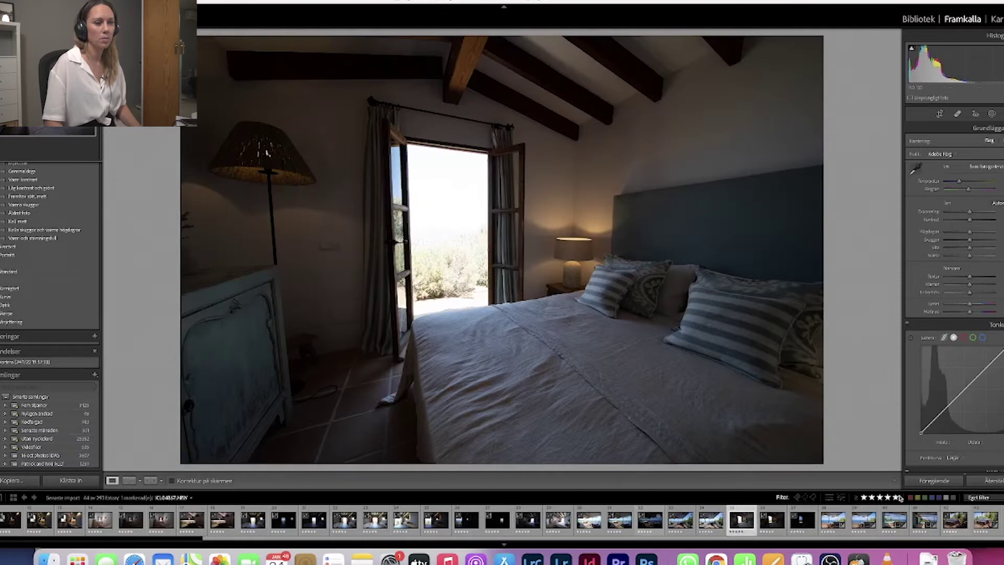
Turn off the five-star filter and browse the neighbouring bedroom exposures among all the photos
left_click(896, 497)
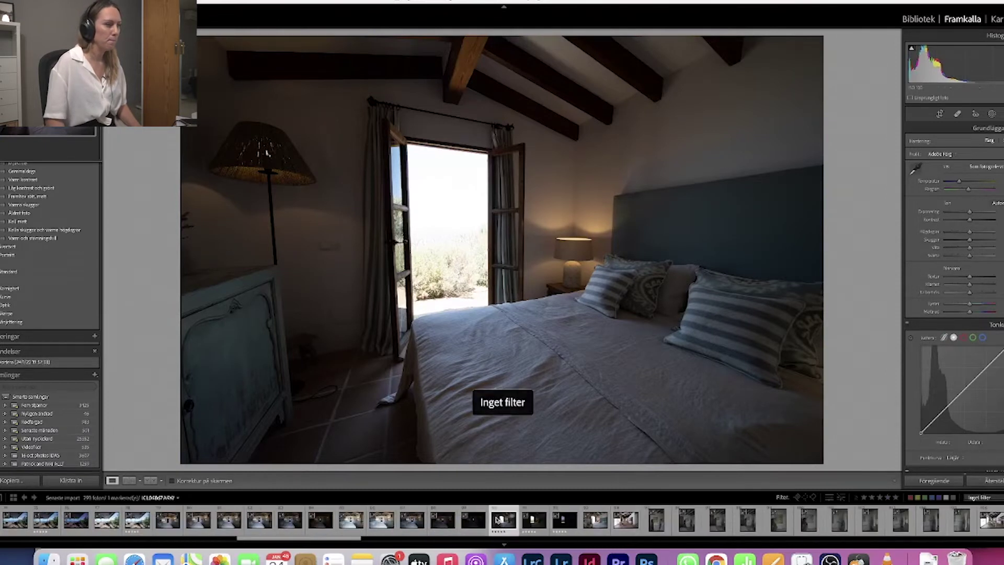
left_click(477, 520)
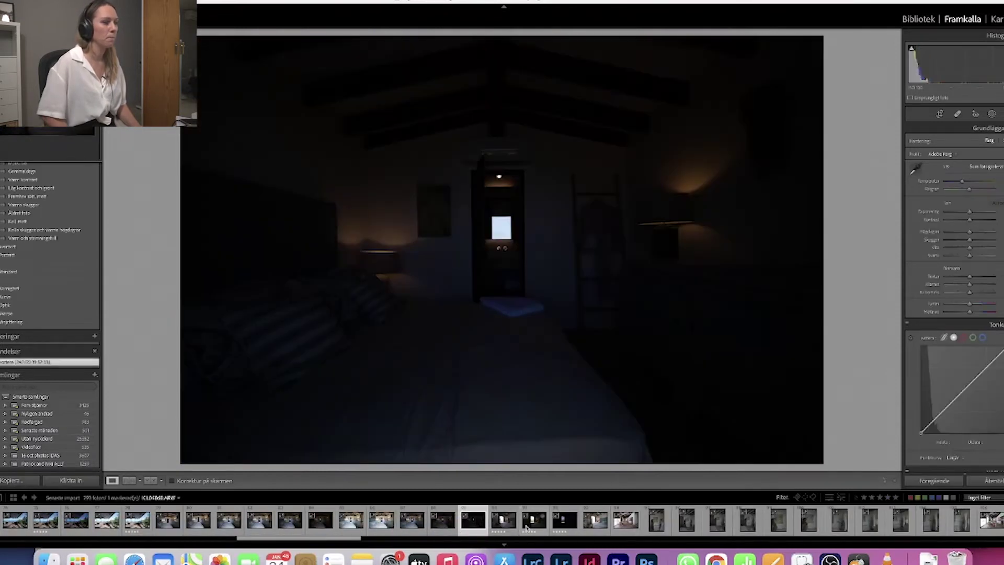
key("Right")
key("Right")
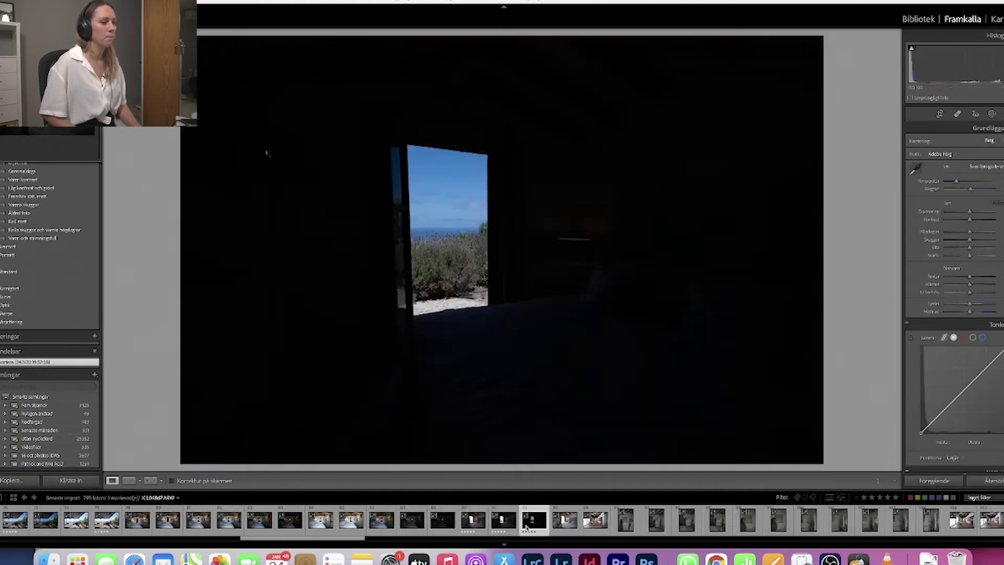
Rate the bright bedroom exposure with the blown-out doorway five stars and filter the filmstrip by star rating again
key("Right")
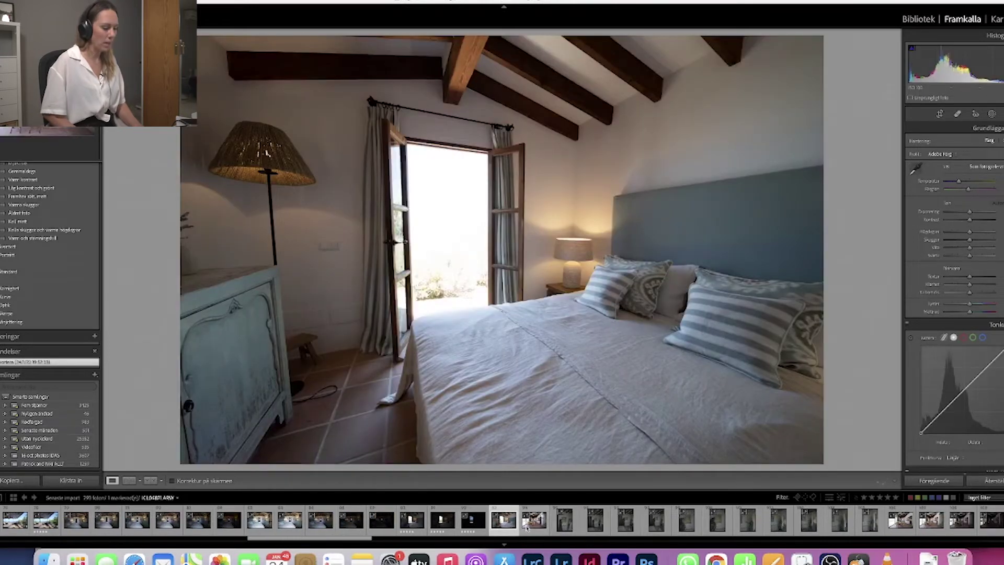
key("5")
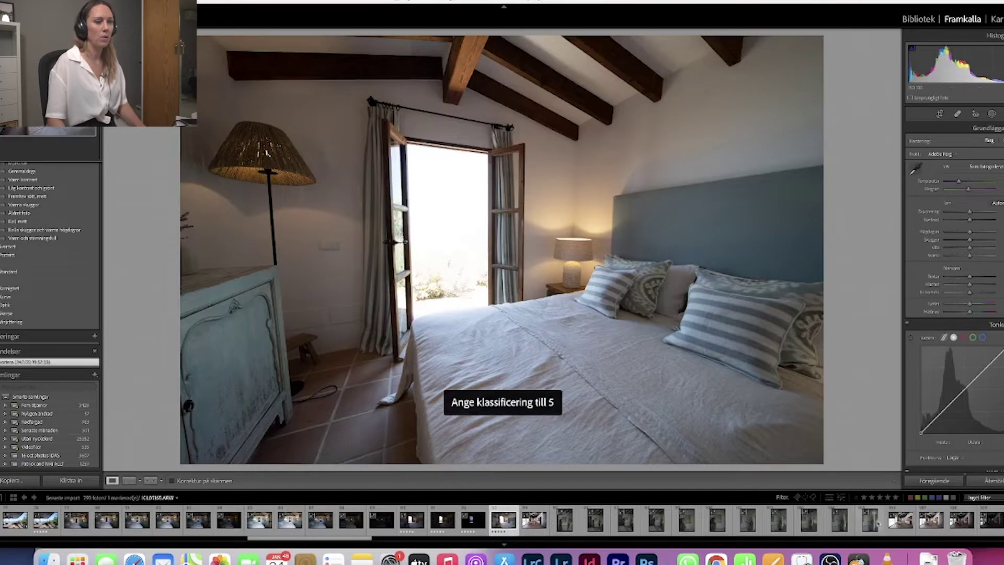
left_click(896, 497)
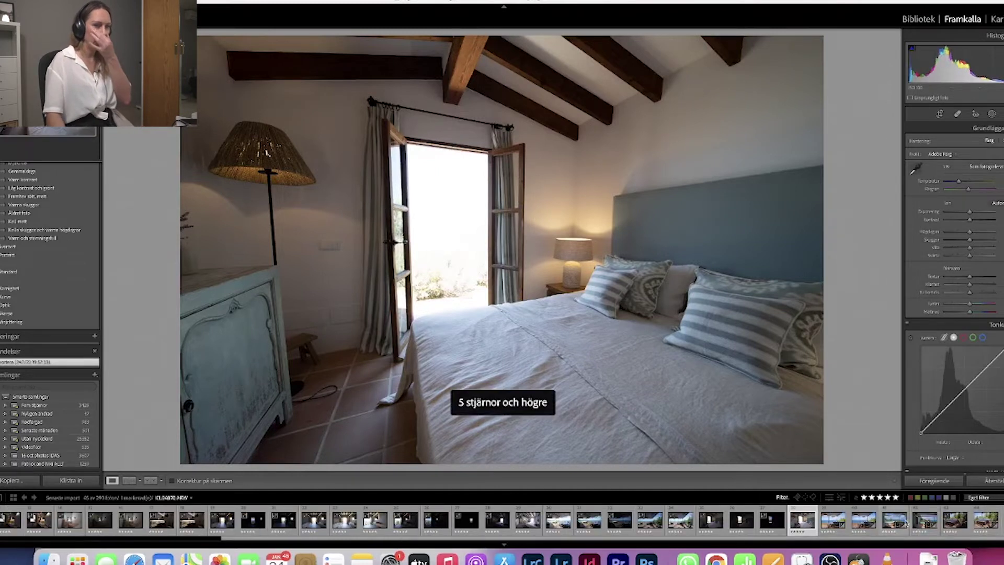
left_click(977, 497)
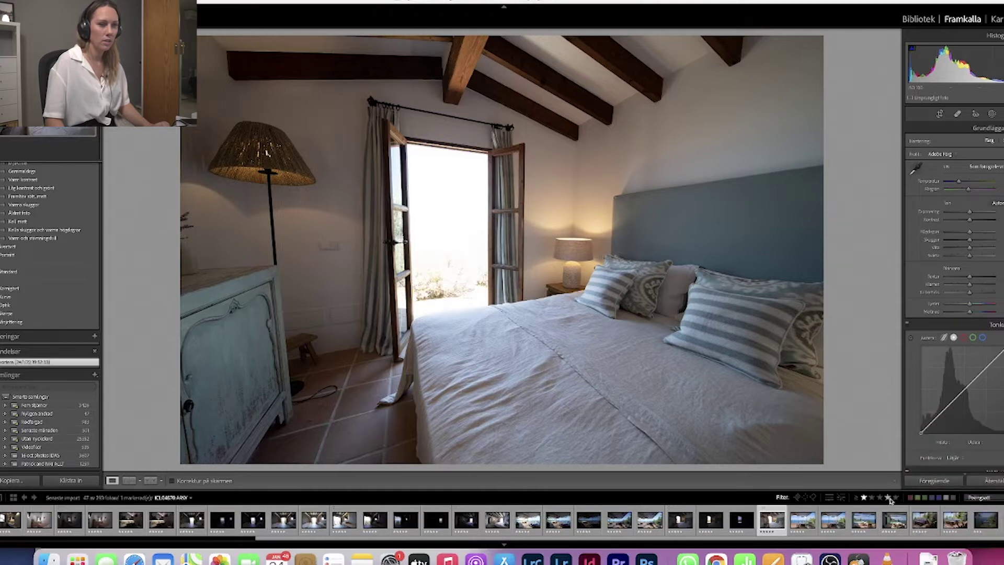
Compare the five-star bedroom exposures and lower the rating of the redundant dark in-between exposure to four stars
left_click(833, 519)
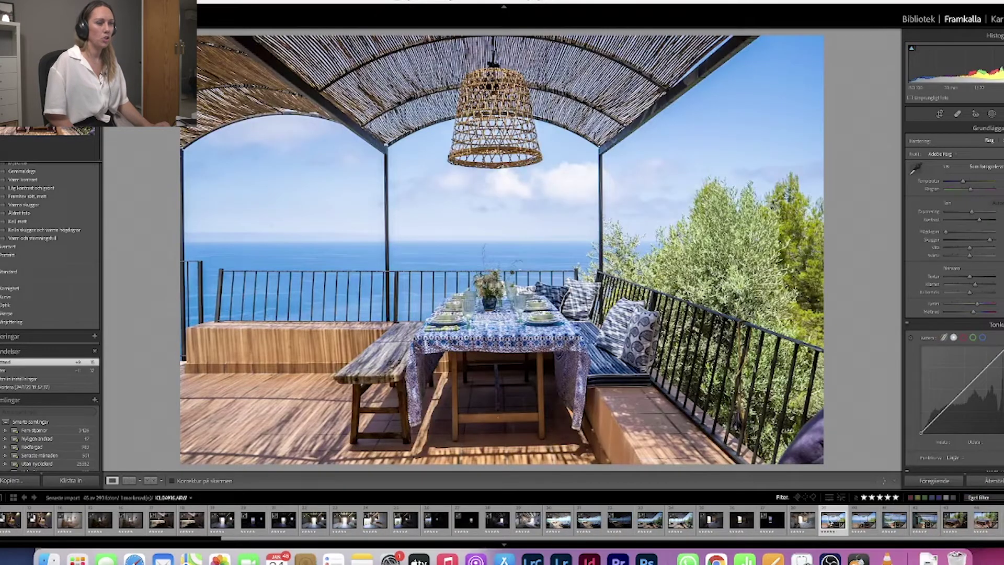
left_click(803, 519)
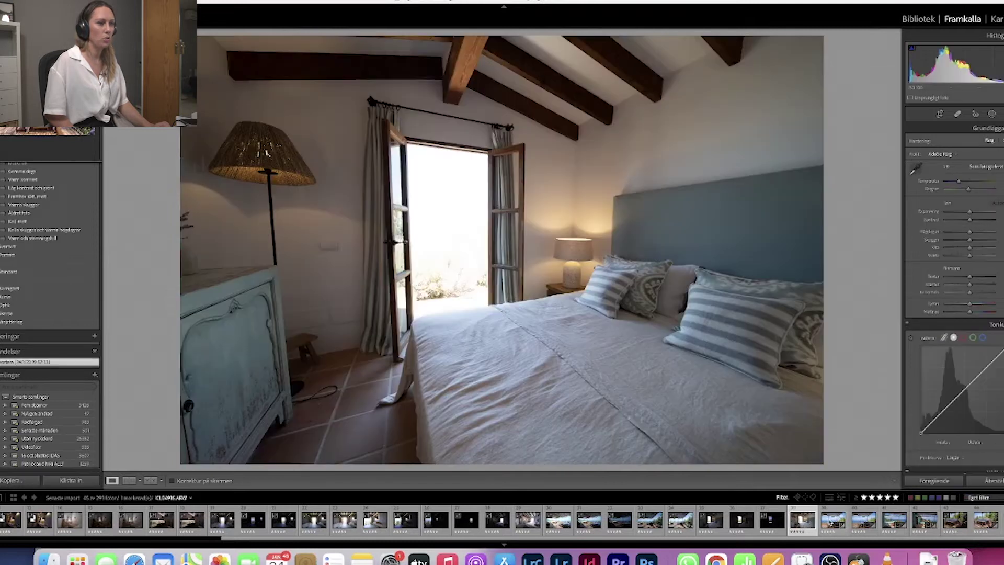
left_click(772, 519)
key("Left")
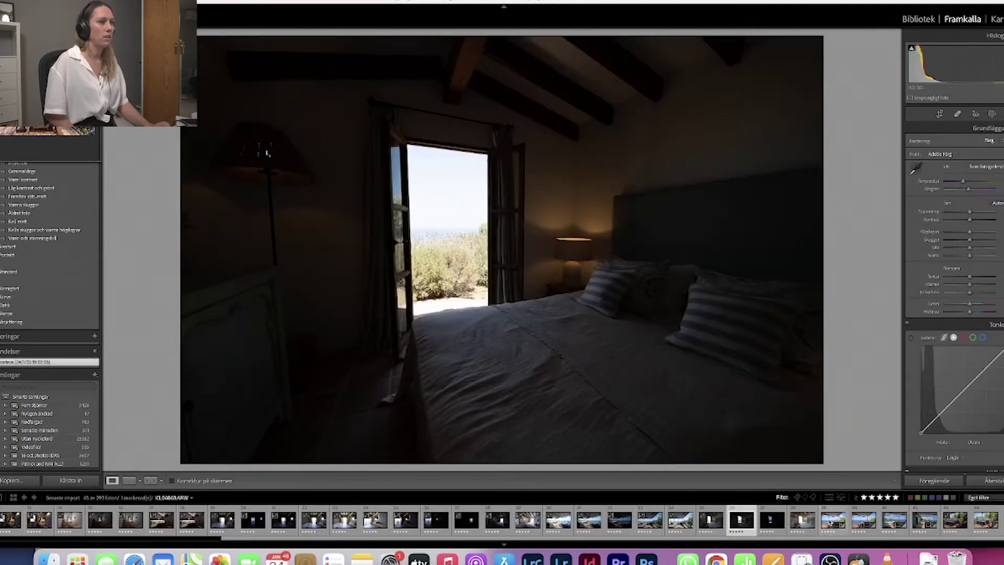
key("Left")
key("Right")
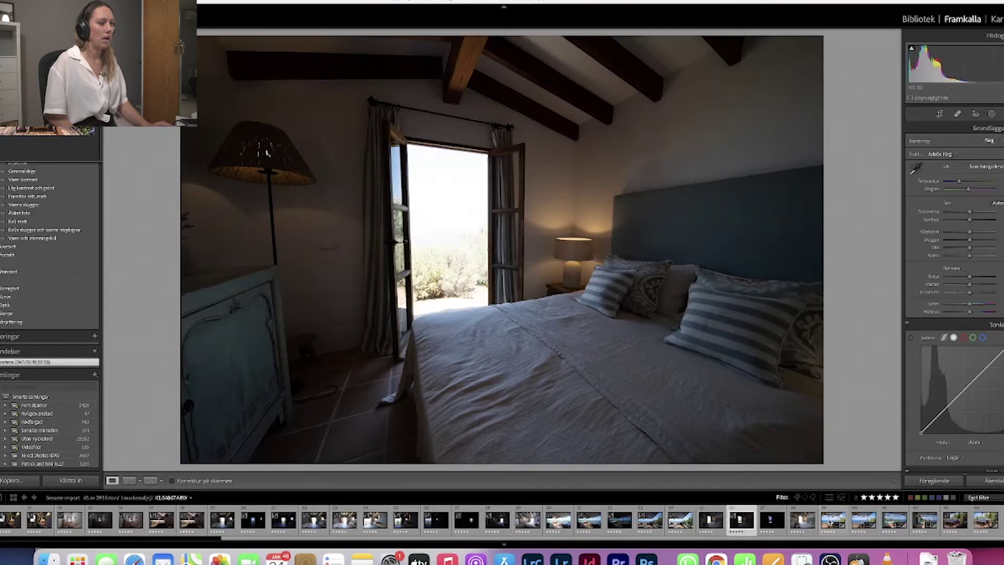
key("4")
key("Left")
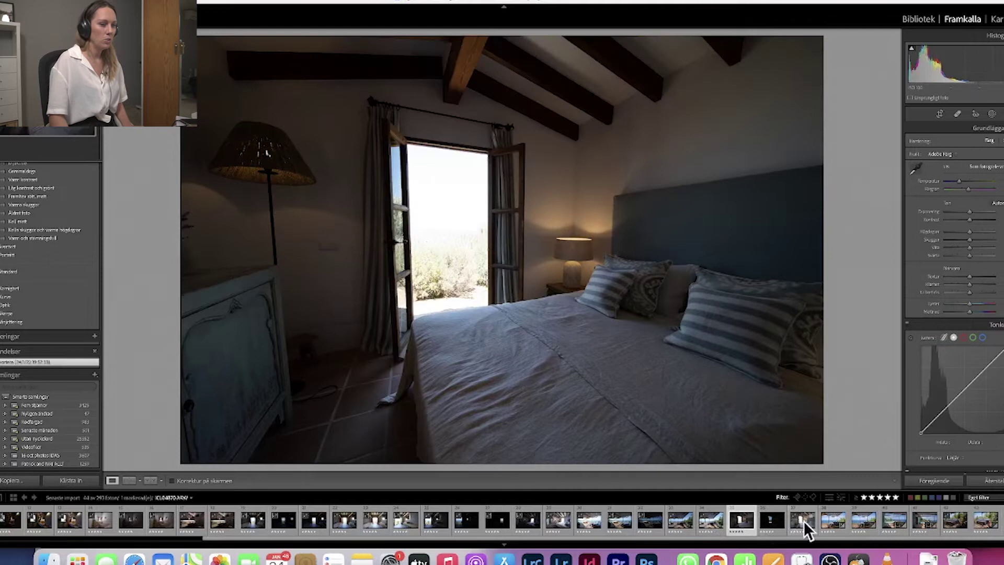
Merge the three remaining five-star bedroom exposures into an HDR photo with the deghost amount set to Medium
left_click(805, 523, "shift")
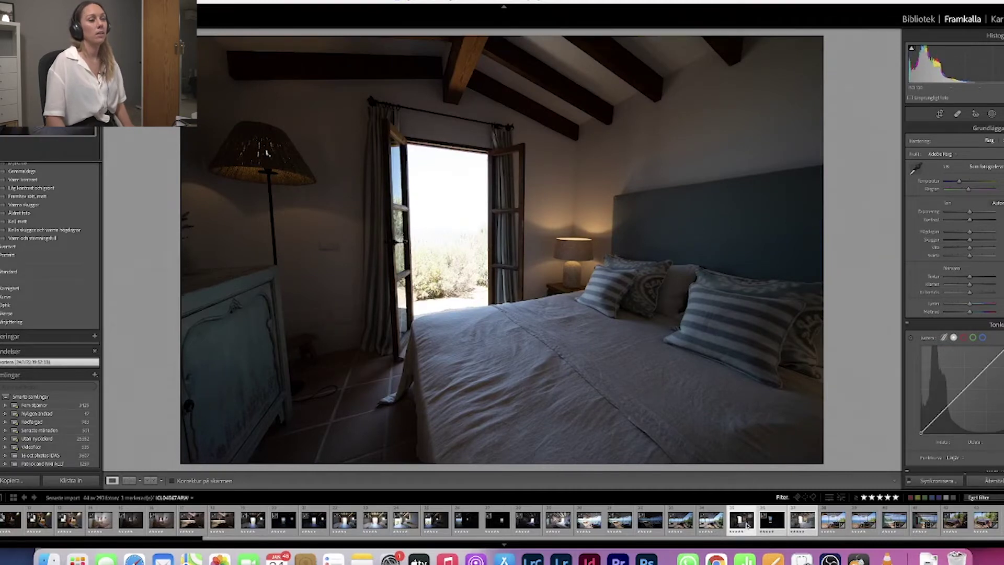
right_click(799, 524)
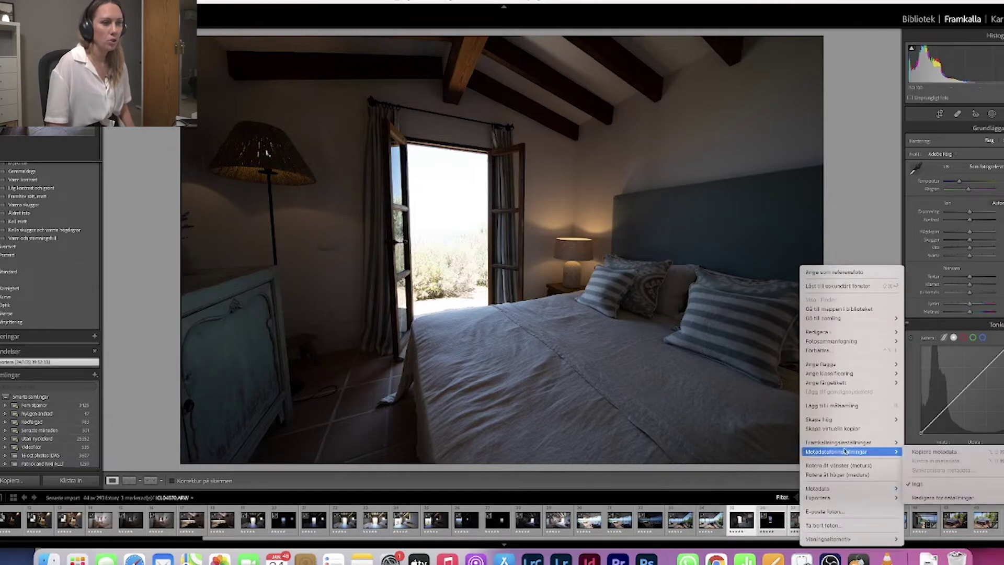
mouse_move(848, 343)
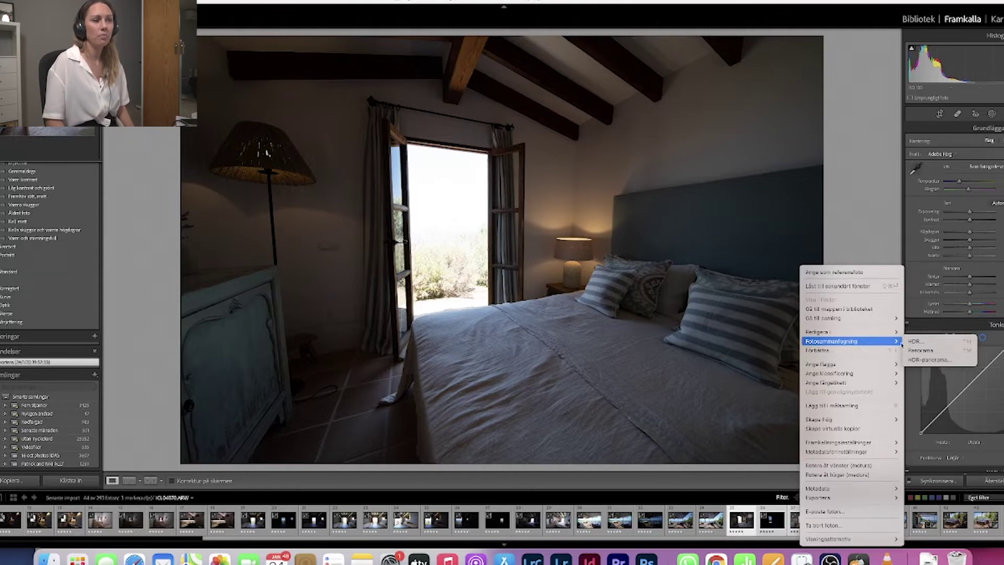
left_click(933, 342)
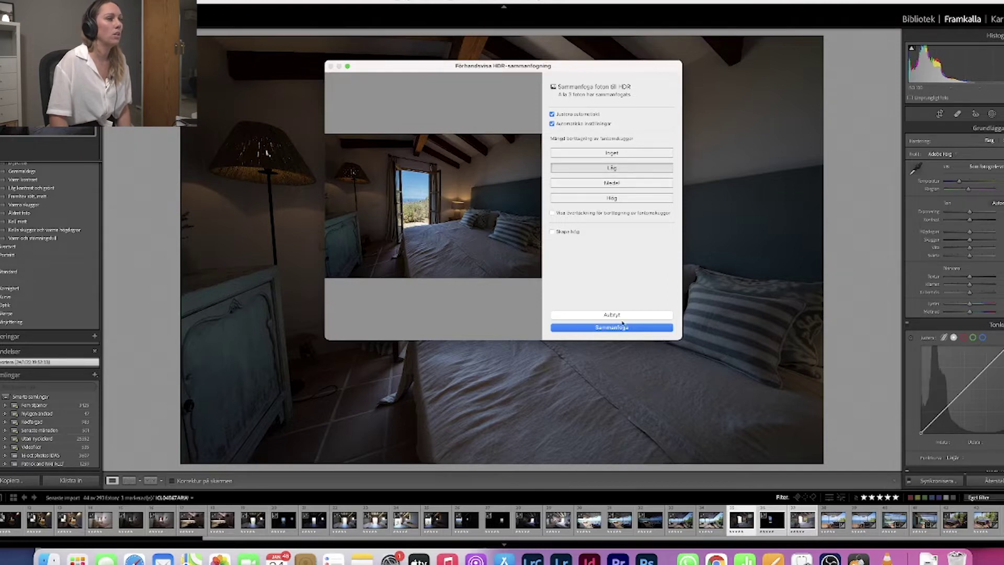
left_click(622, 182)
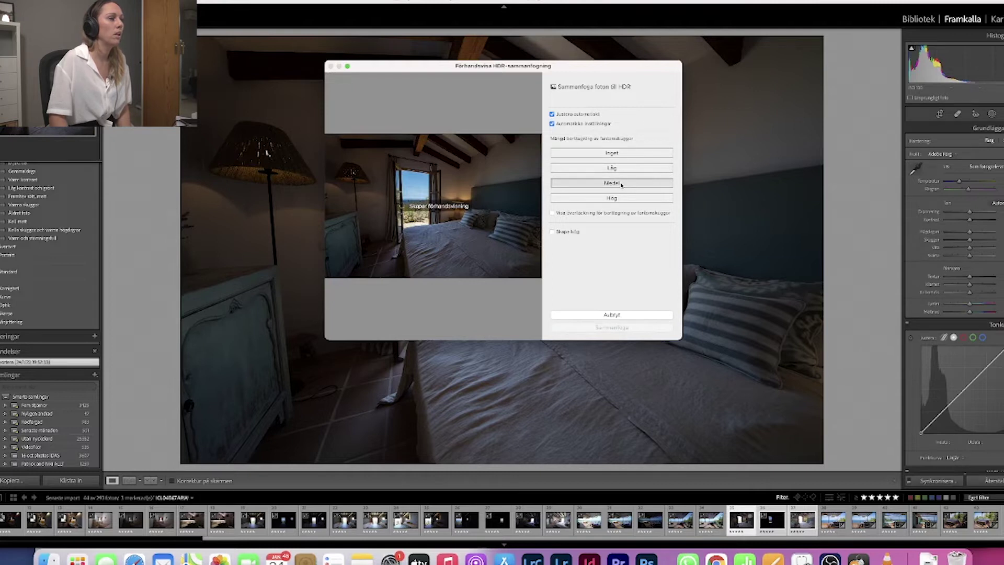
left_click(637, 324)
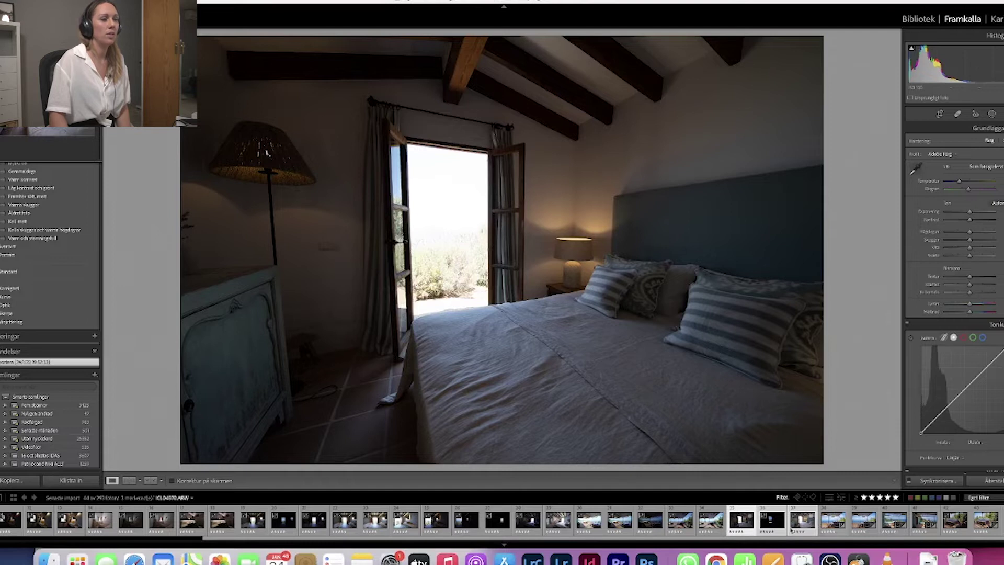
Go through the bedroom exposures to the merged HDR photo, raise its exposure and shadows, and lower its highlights fully
left_click(770, 523)
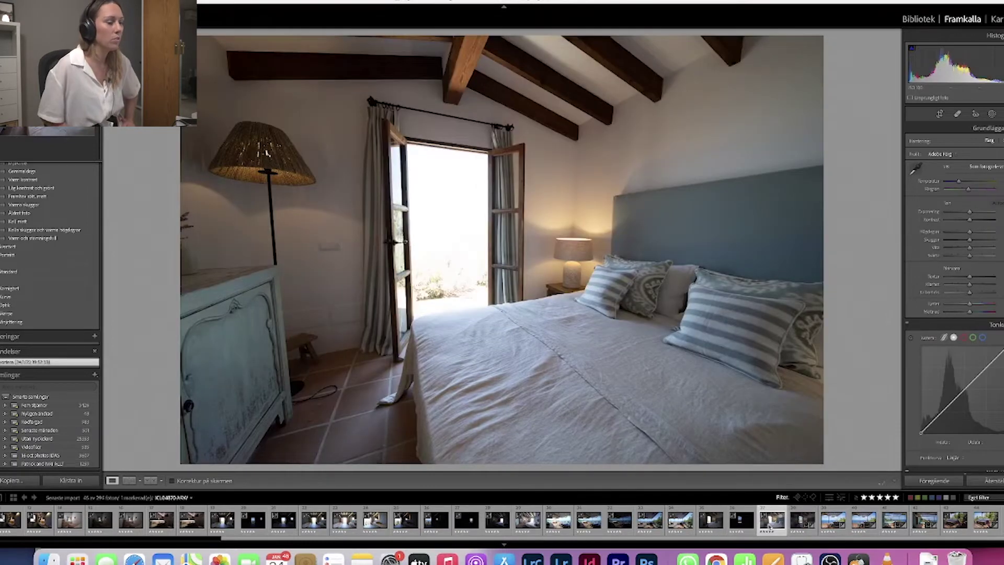
key("Left")
key("Left")
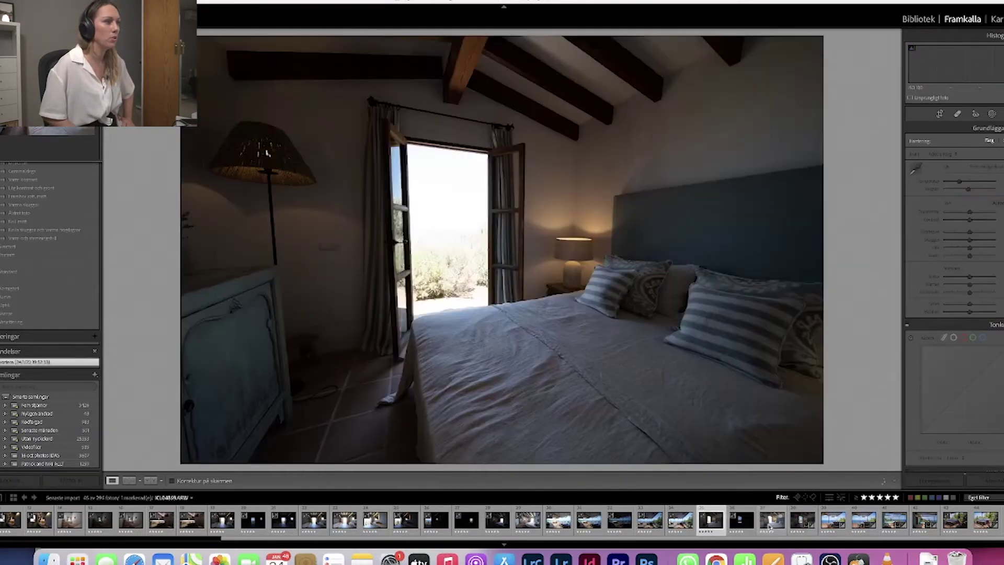
key("Right")
key("Right")
key("Right")
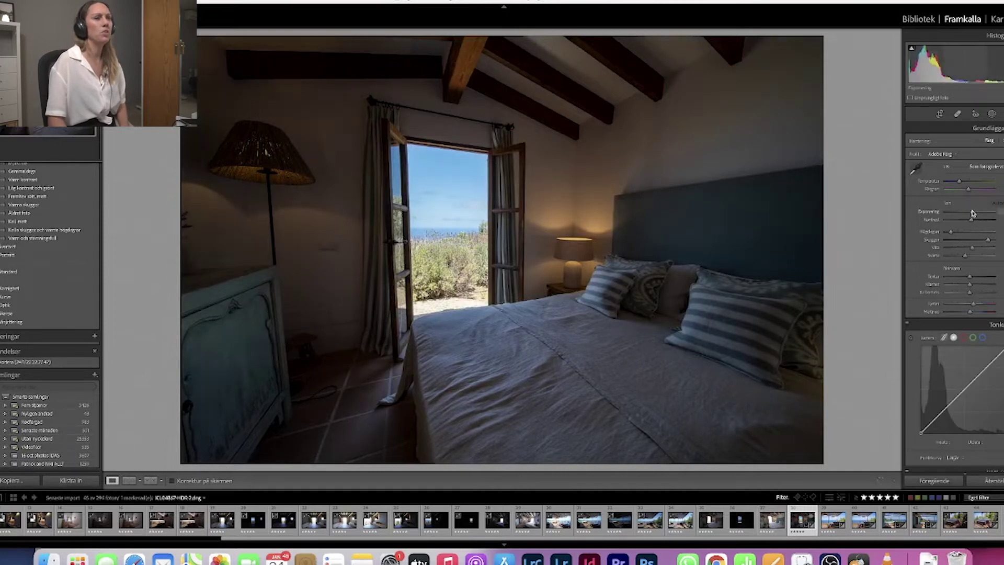
left_click_drag(974, 215, 994, 240)
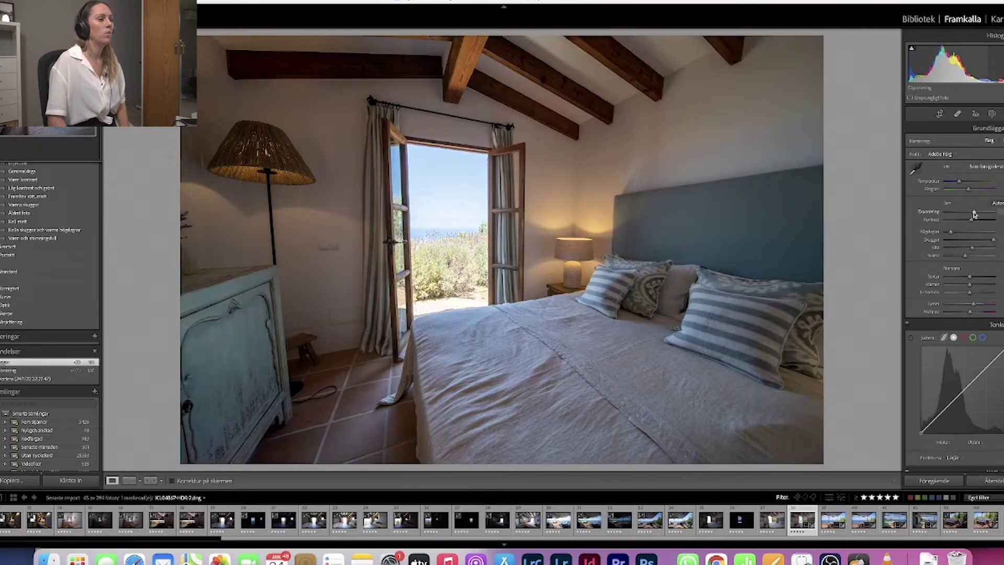
left_click_drag(950, 231, 933, 233)
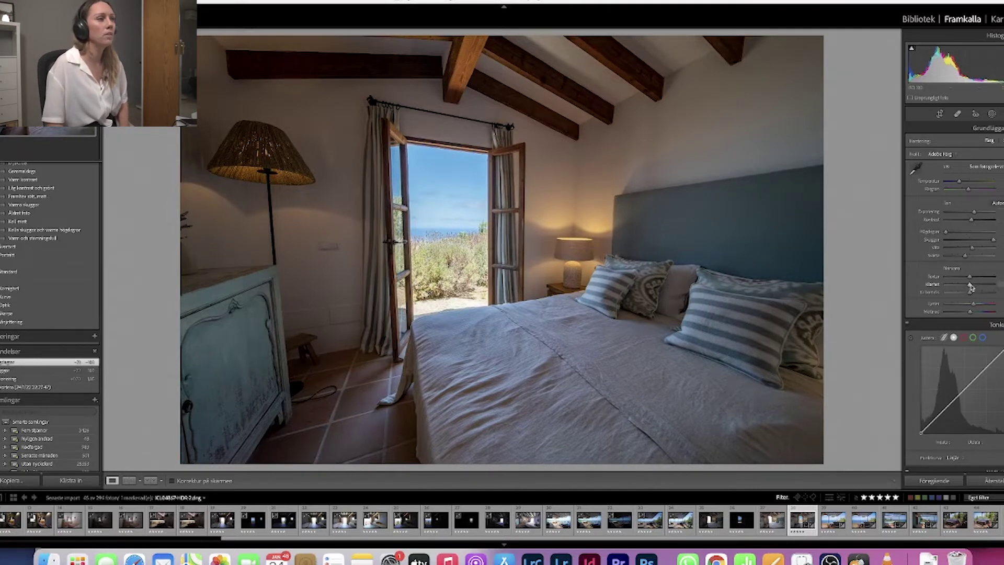
Fine-tune the merged bedroom photo with slightly more exposure, contrast and clarity
left_click_drag(971, 285, 968, 285)
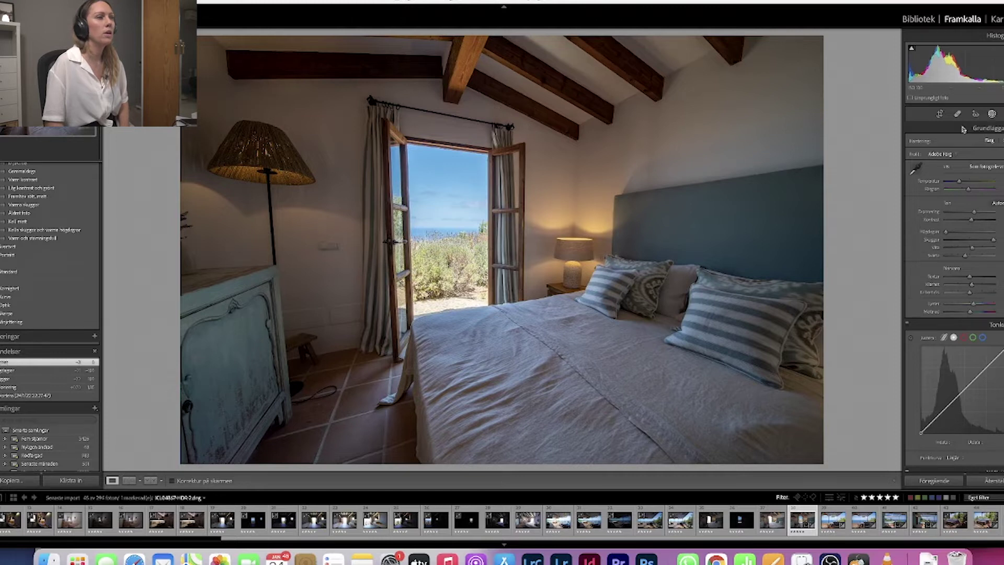
left_click(992, 114)
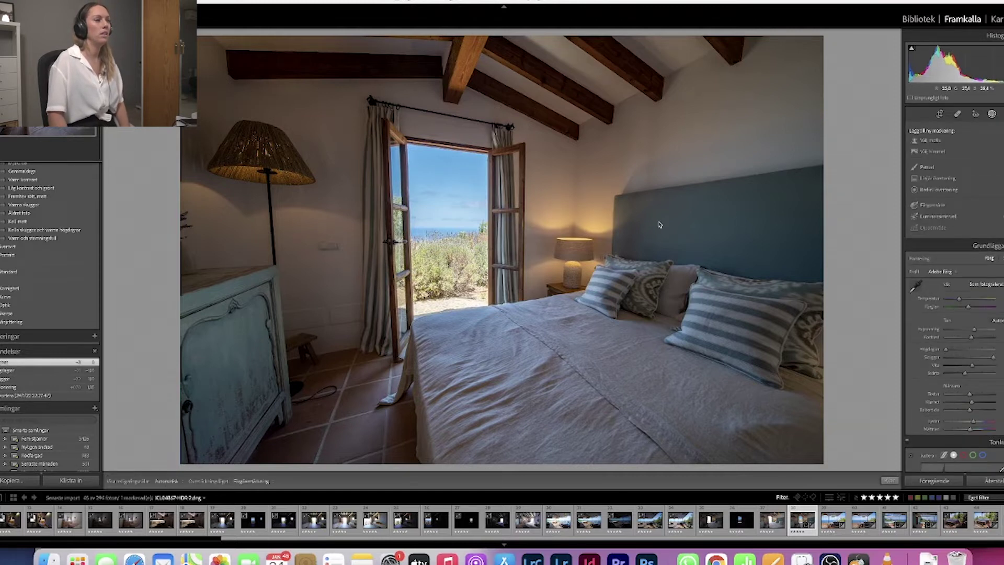
left_click(992, 115)
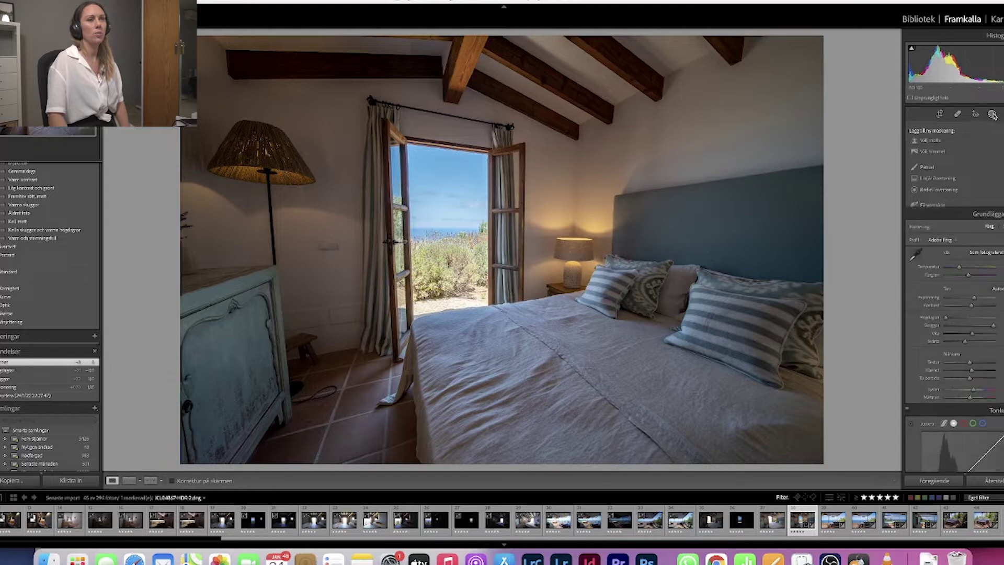
left_click_drag(973, 212, 976, 215)
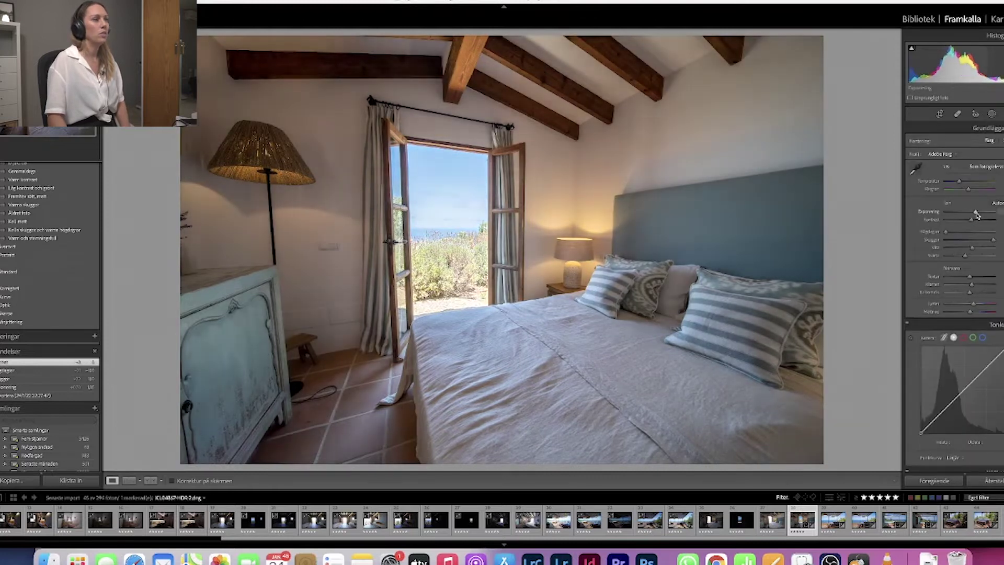
left_click_drag(972, 224, 975, 221)
left_click_drag(971, 285, 975, 285)
Paint a brush mask over the sky, sea and bushes seen through the open bedroom door
left_click(992, 114)
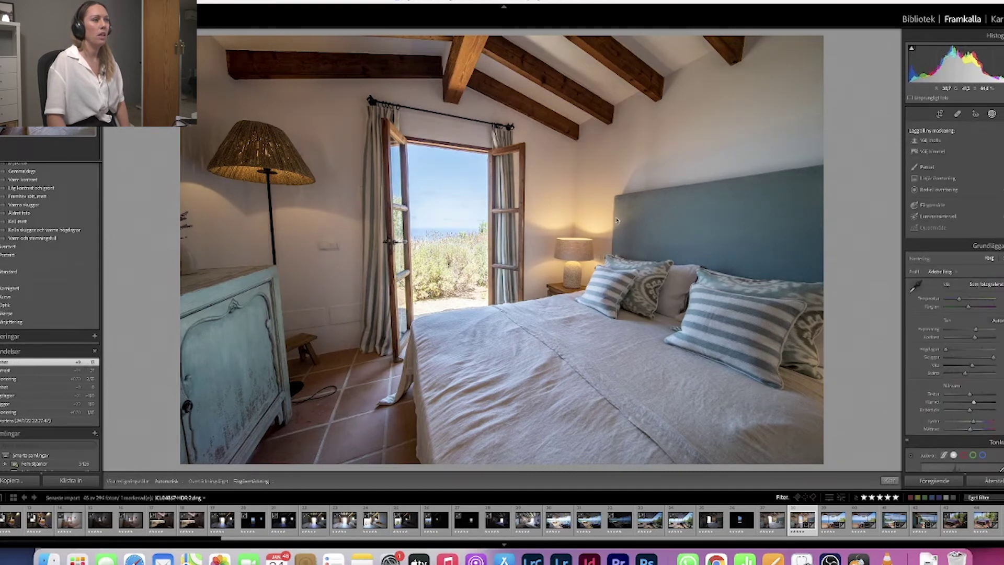
left_click(927, 167)
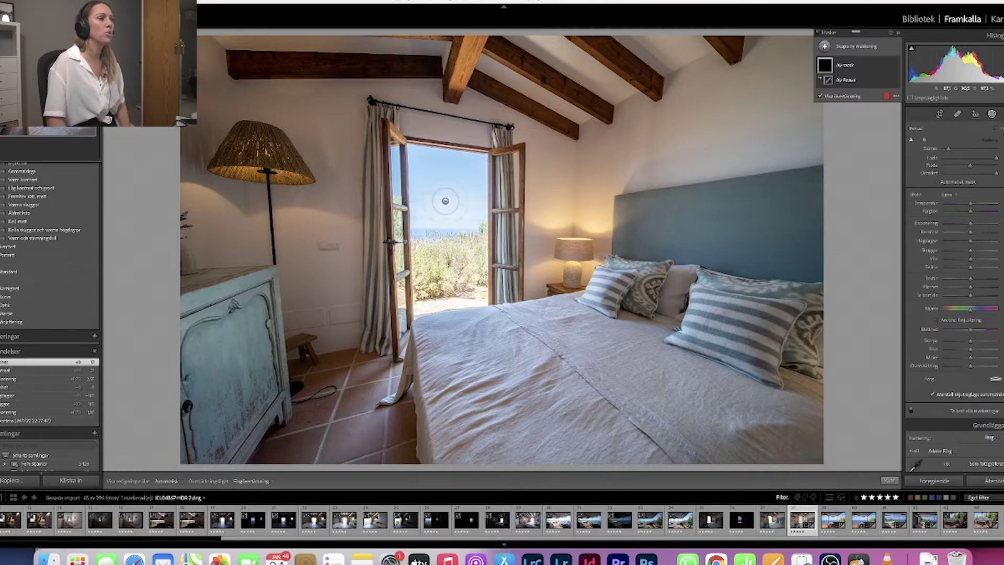
mouse_move(414, 160)
left_mouse_down()
mouse_move(417, 192)
mouse_move(436, 168)
mouse_move(467, 170)
mouse_move(481, 188)
mouse_move(421, 246)
mouse_move(397, 193)
mouse_move(414, 306)
mouse_move(444, 271)
mouse_move(481, 277)
mouse_move(460, 241)
mouse_move(424, 224)
mouse_move(430, 189)
mouse_move(460, 153)
left_mouse_up()
left_click_drag(463, 207, 484, 194)
left_click_drag(431, 302, 486, 294)
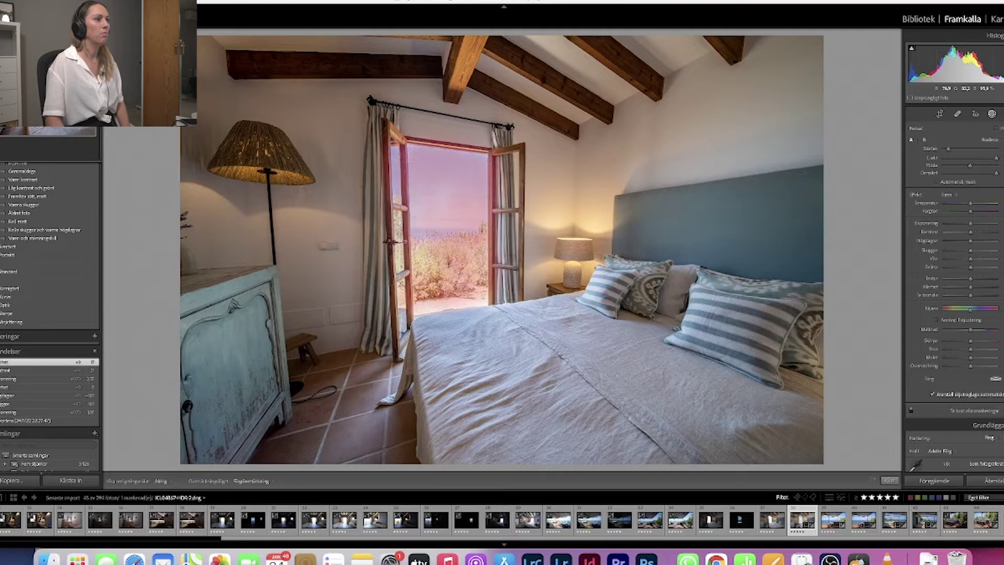
mouse_move(439, 309)
left_mouse_down()
mouse_move(428, 315)
mouse_move(457, 307)
left_mouse_up()
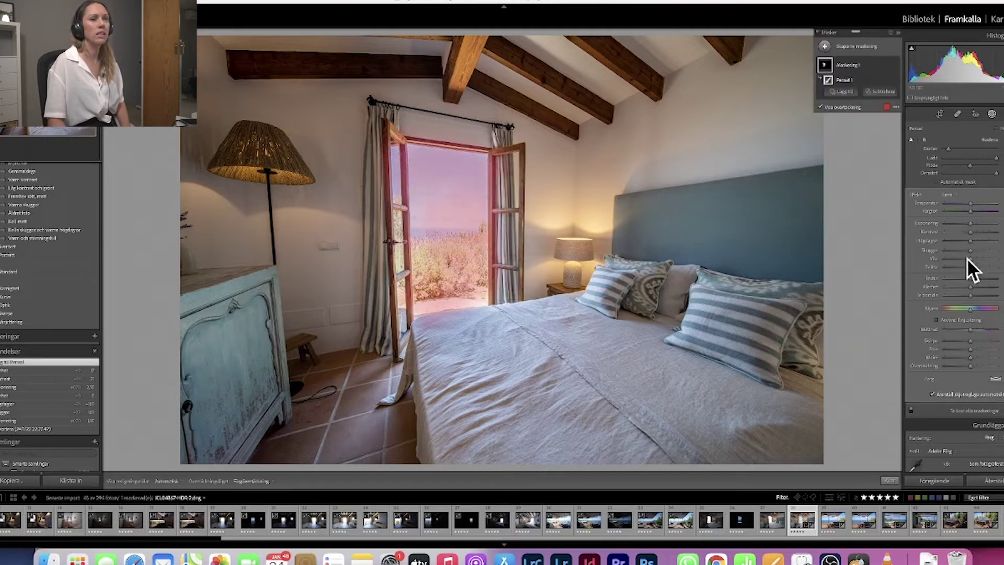
Hide the mask overlay, slightly darken the masked door view's exposure with highlights left at default, and close masking
key("o")
mouse_move(971, 226)
left_mouse_down()
mouse_move(969, 244)
mouse_move(964, 226)
left_mouse_up()
double_click(969, 243)
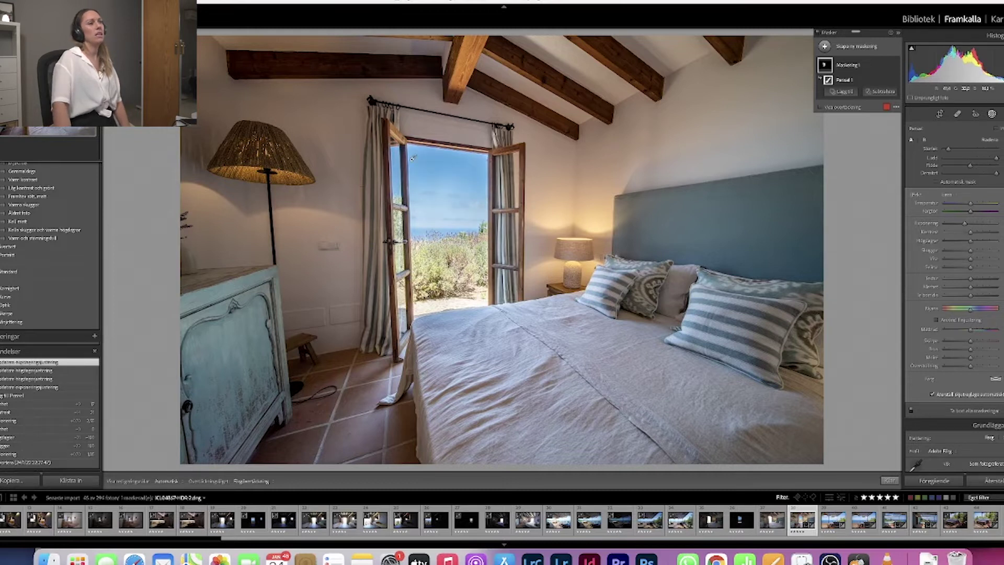
scroll(413, 158, "down", 2)
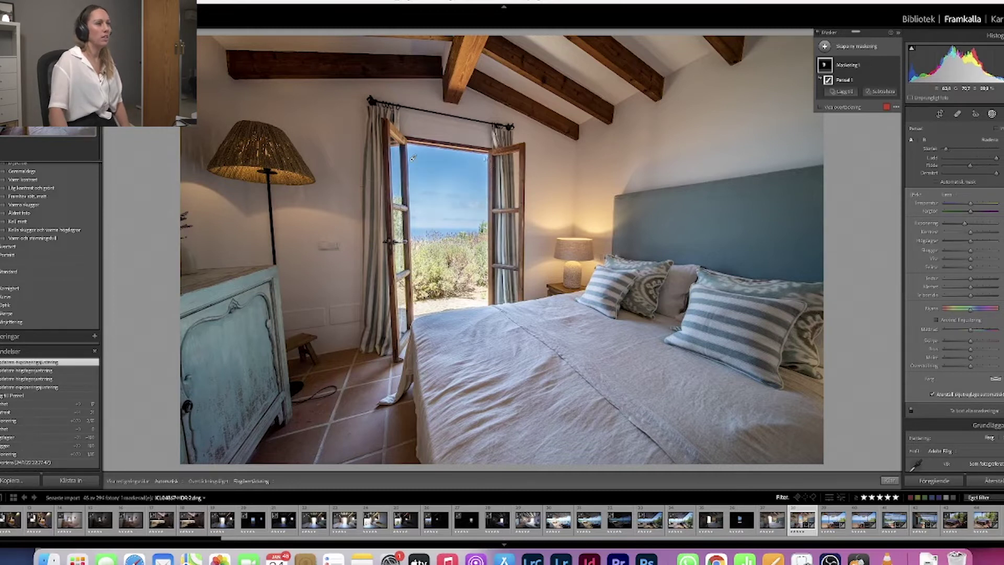
key("h")
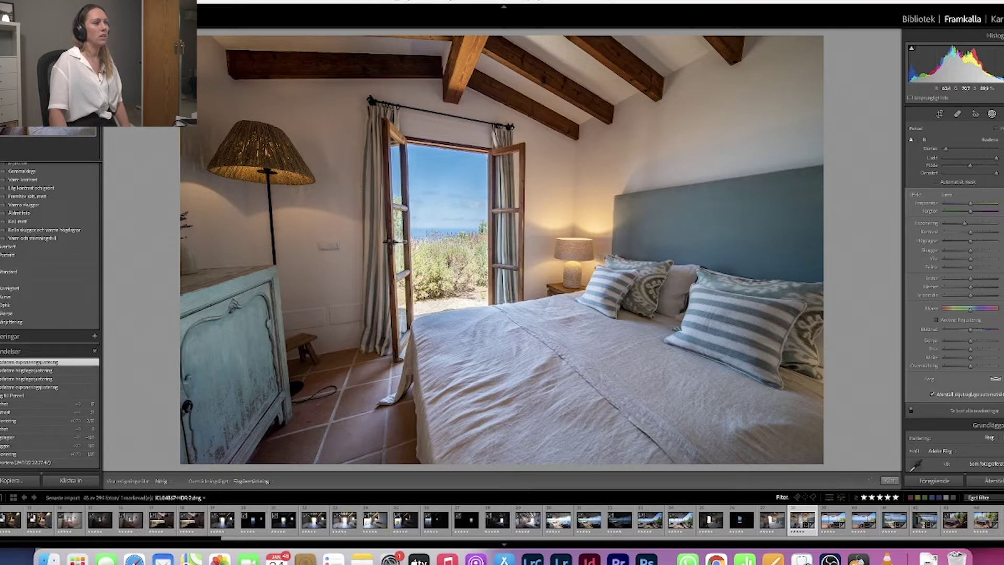
left_click(992, 114)
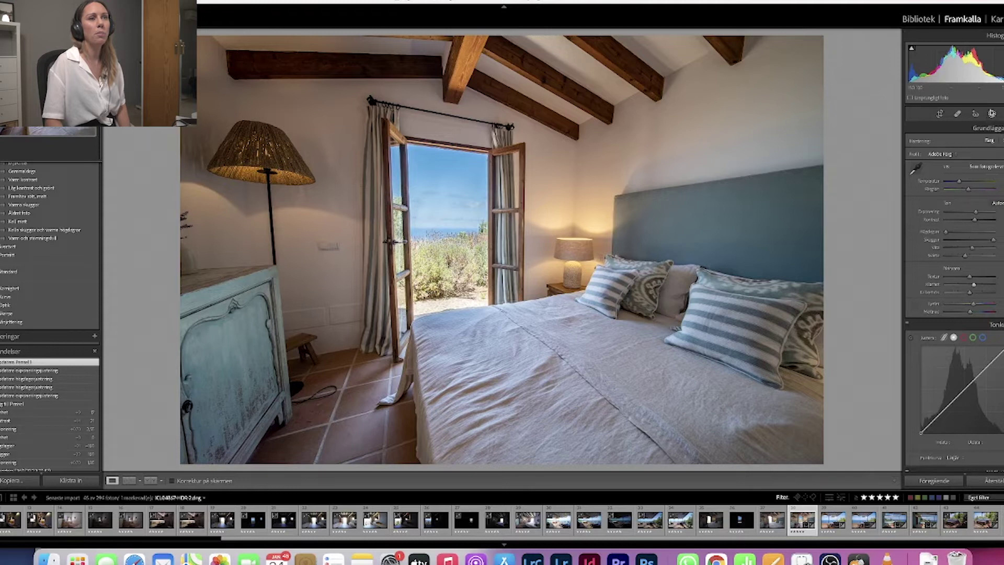
Collapse the basic adjustments of the bedroom photo and reopen the masking tools with the existing door-view mask
left_click(987, 128)
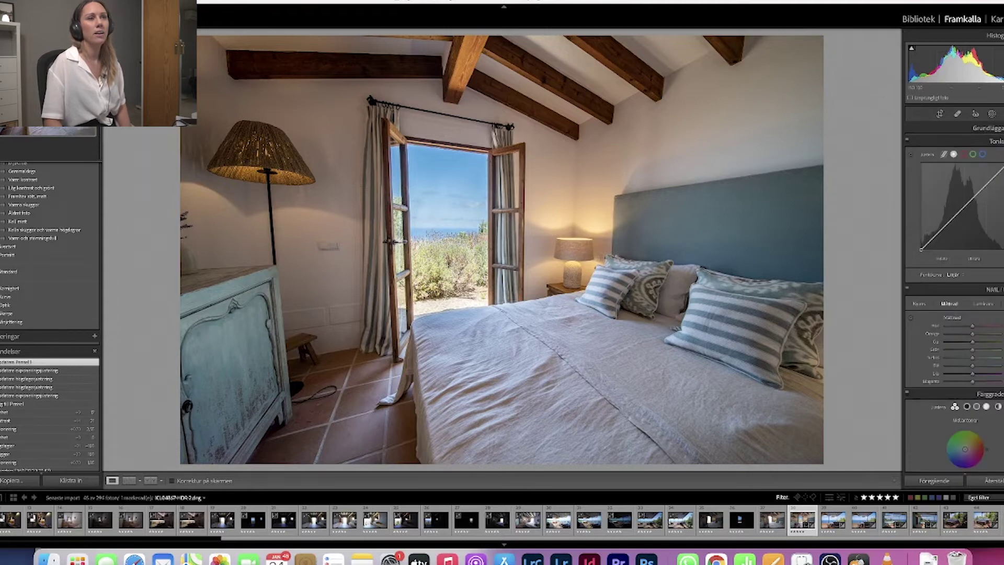
left_click(991, 114)
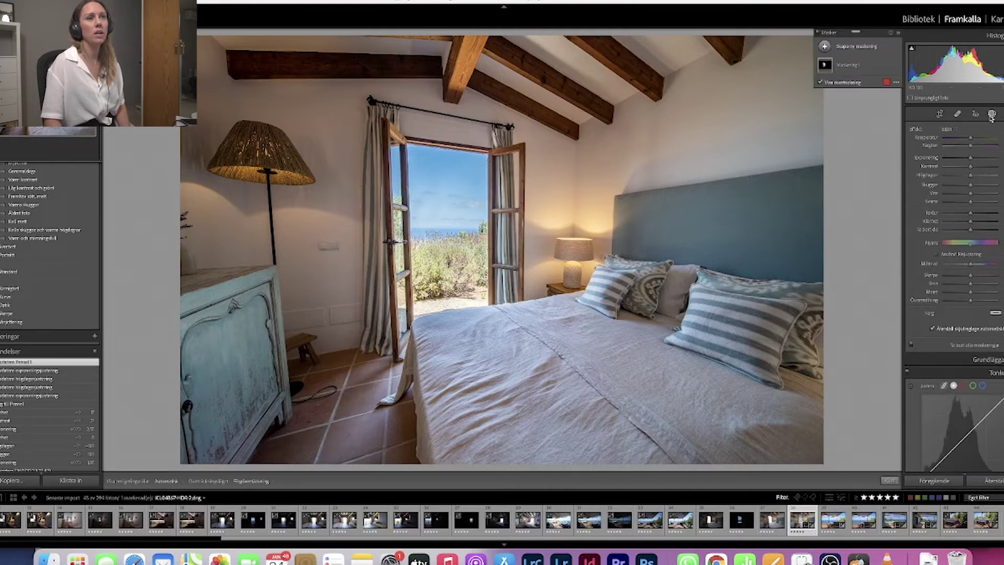
left_click(992, 115)
left_click(992, 115)
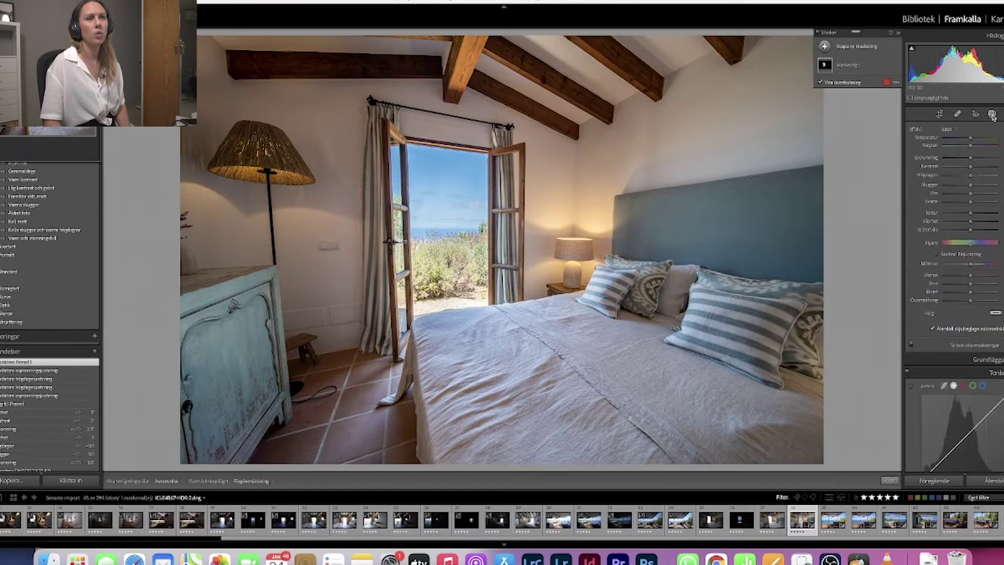
Close masking and open the merged bedroom photo for editing in Adobe Photoshop 2022, allowing access to the removable volume
left_click(992, 115)
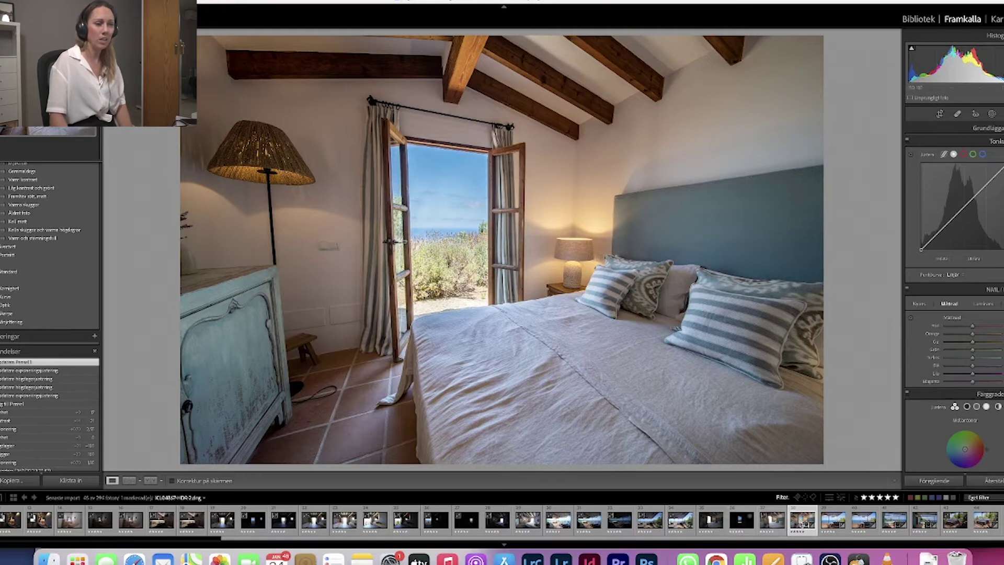
right_click(797, 521)
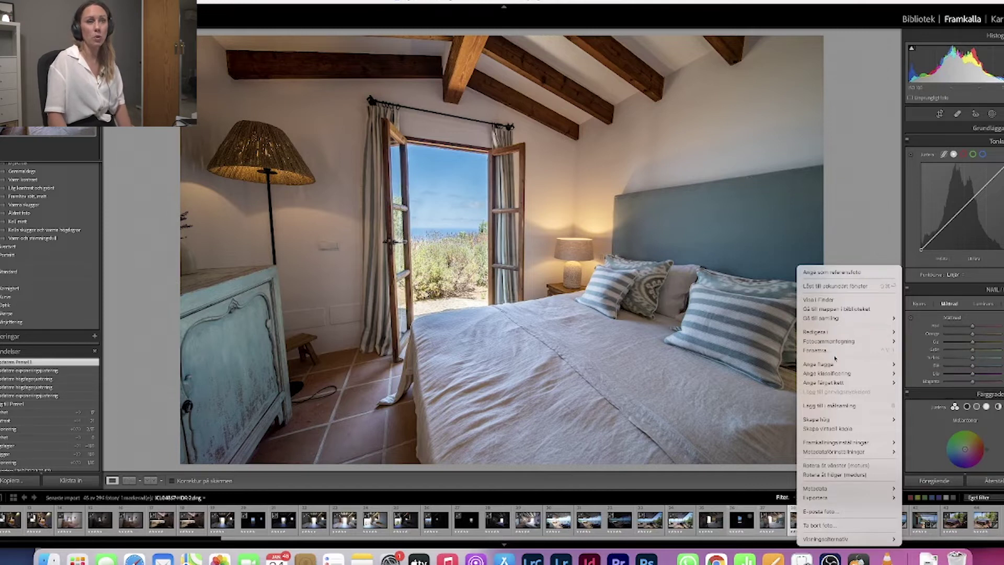
mouse_move(844, 331)
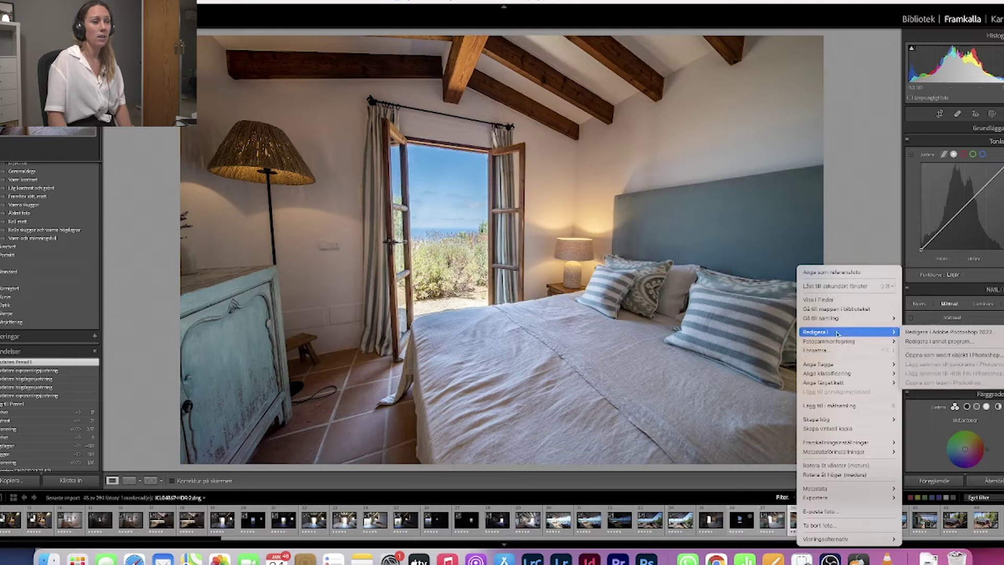
right_click(797, 525)
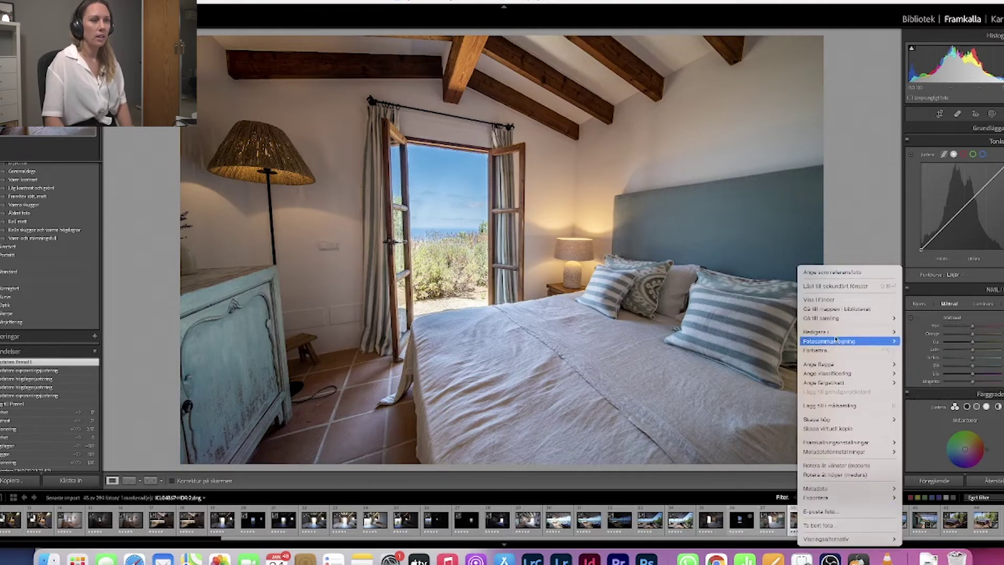
mouse_move(858, 332)
left_click(942, 332)
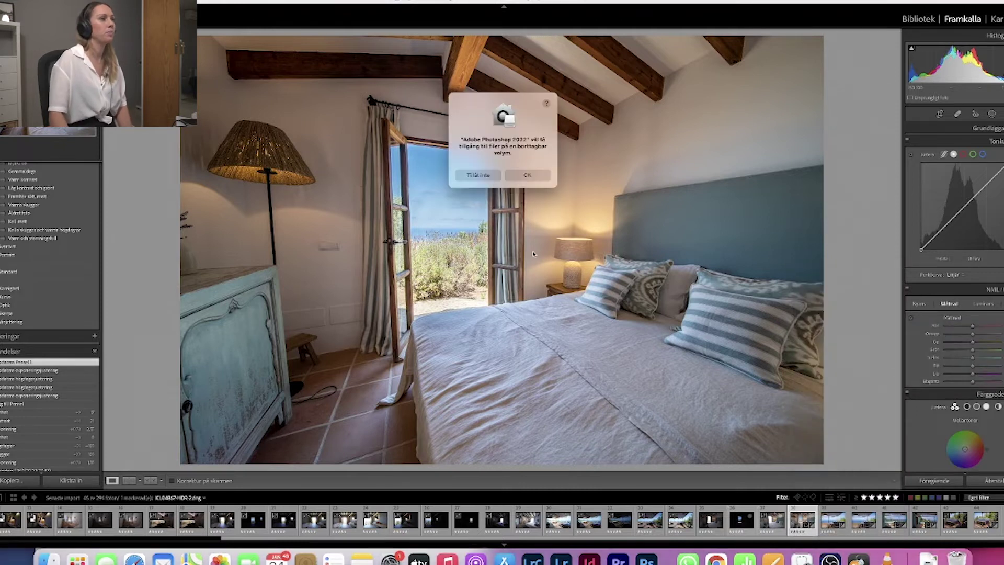
left_click(521, 180)
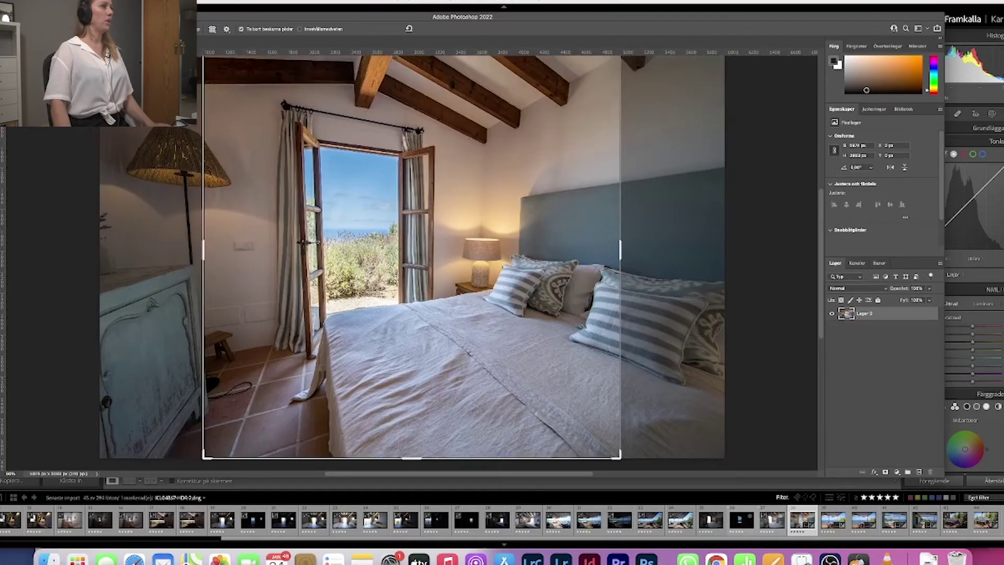
Skew the bedroom layer by pulling its lower-left corner outward, and add a vertical guide beside the floor lamp
key("v")
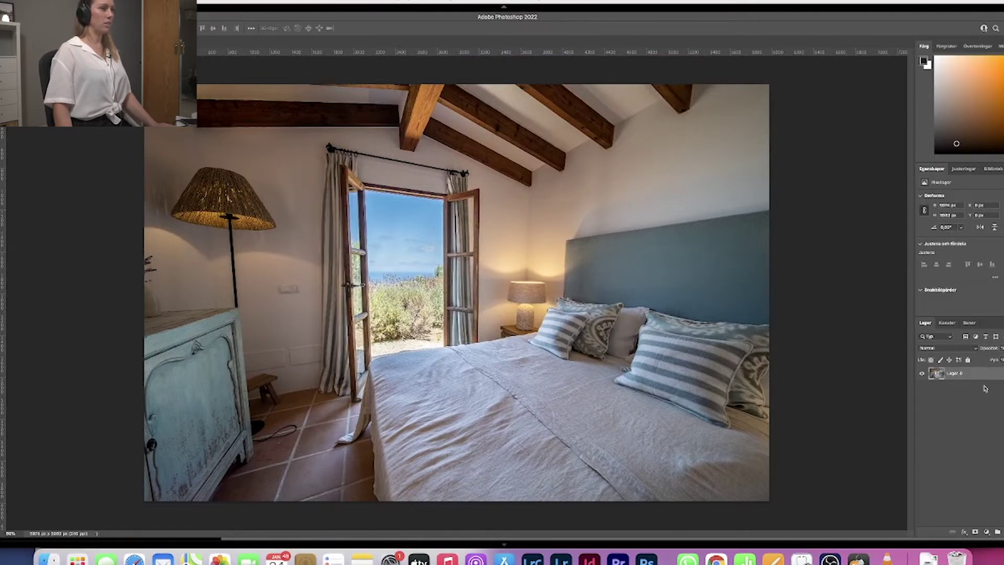
left_click(59, 1)
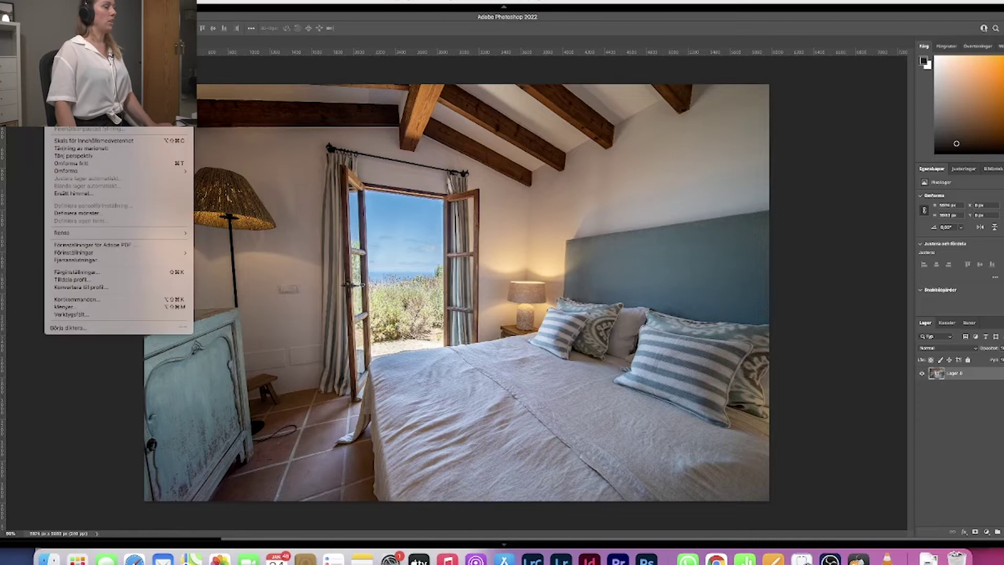
mouse_move(172, 171)
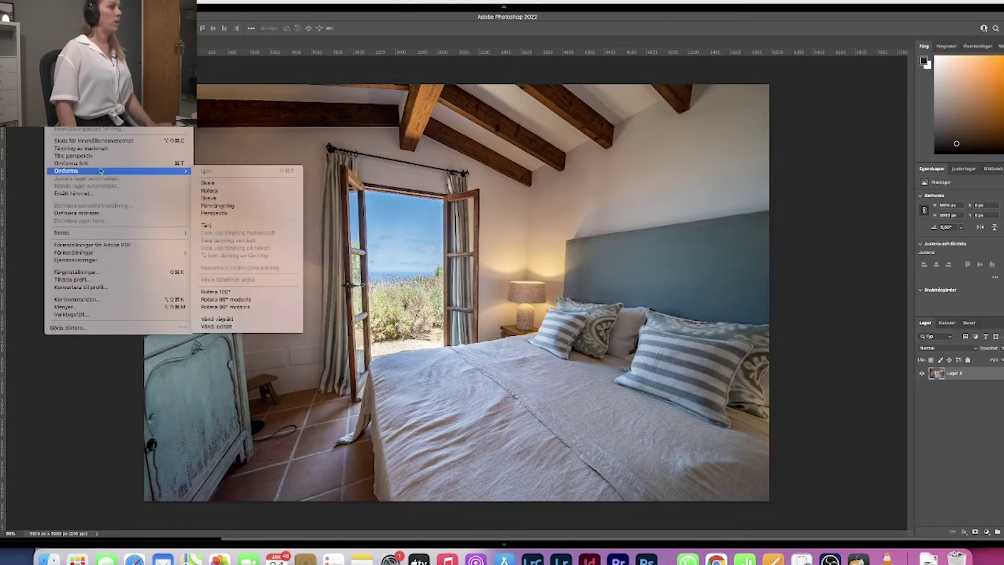
left_click(242, 201)
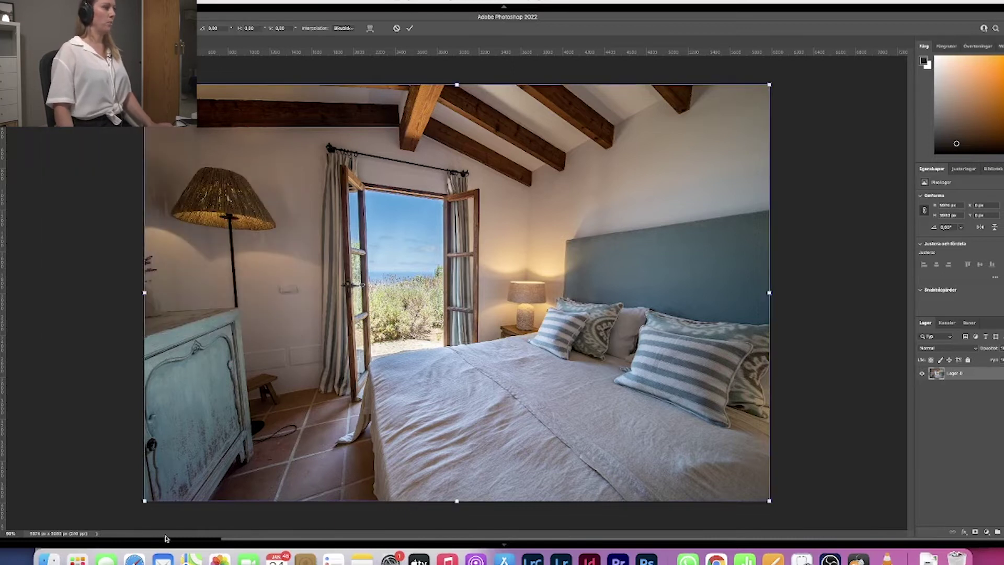
left_click_drag(145, 503, 117, 504)
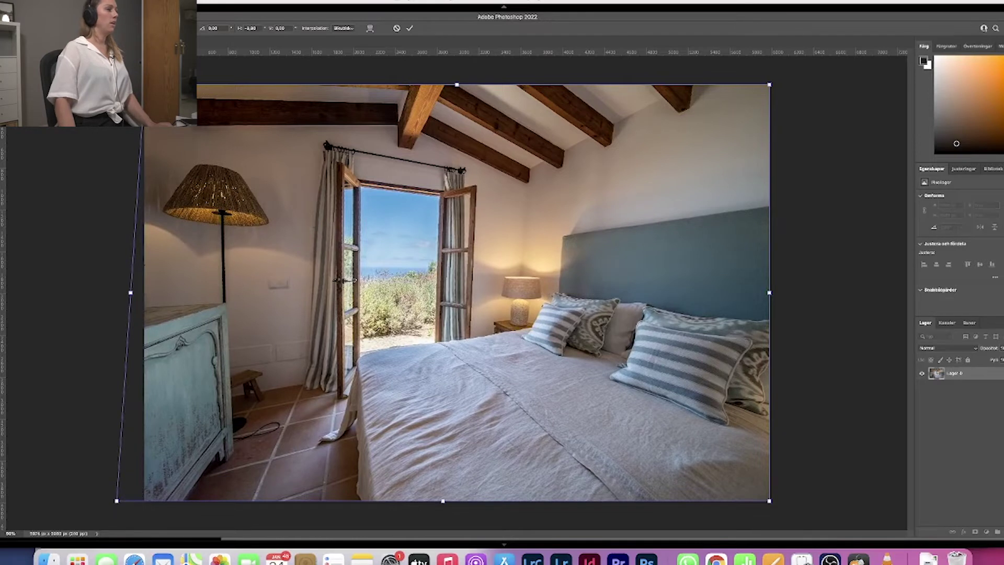
left_click_drag(4, 312, 189, 333)
Straighten the room's verticals by pulling both lower corners of the layer further outward and down, and apply the transform
left_click_drag(115, 503, 101, 505)
left_click_drag(769, 503, 821, 506)
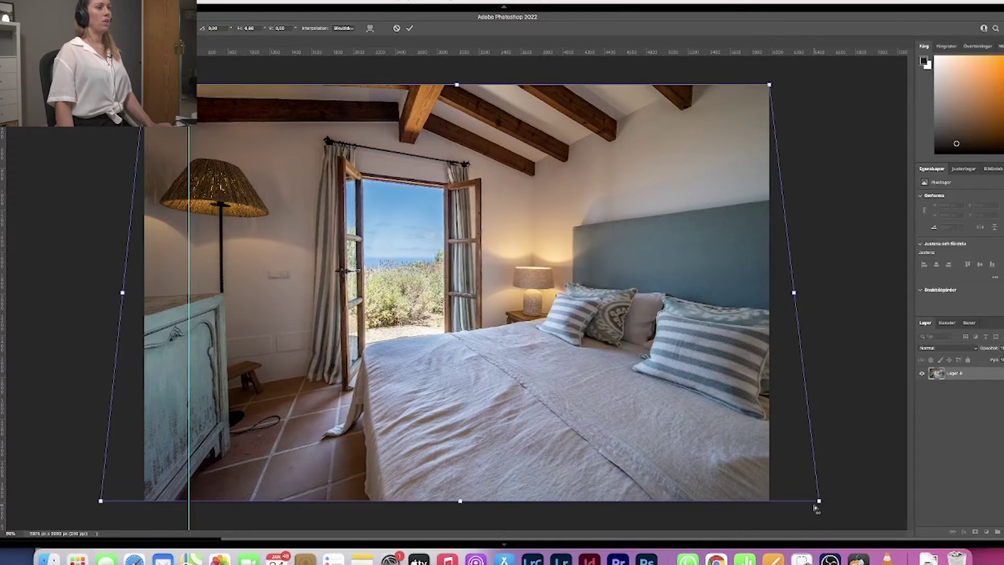
left_click_drag(820, 506, 821, 519)
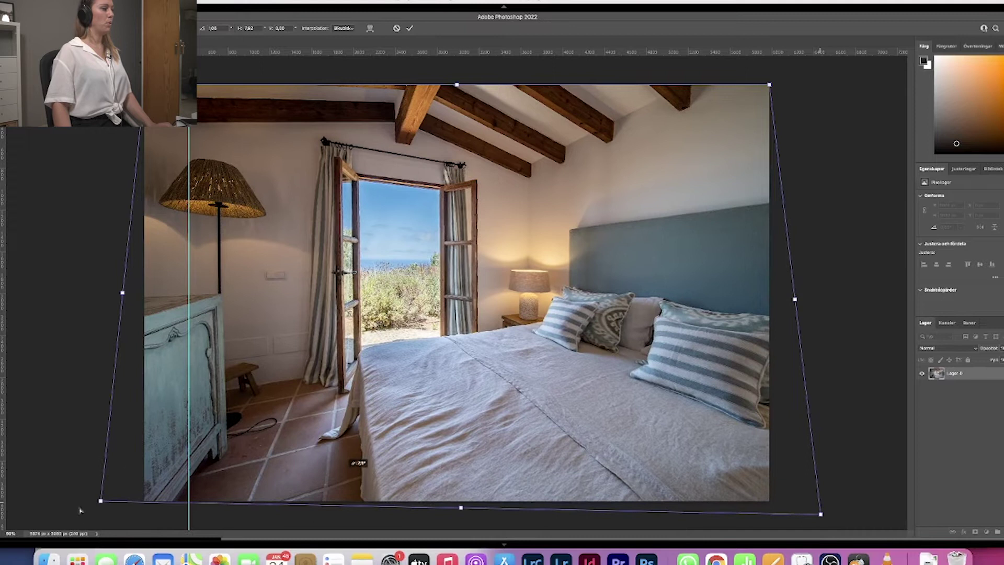
left_click_drag(103, 505, 108, 522)
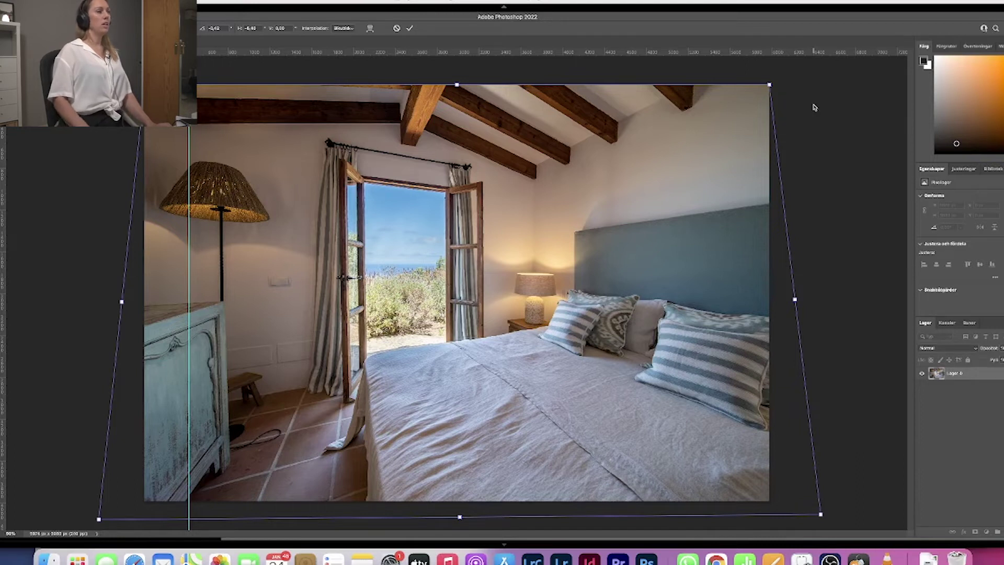
key("Return")
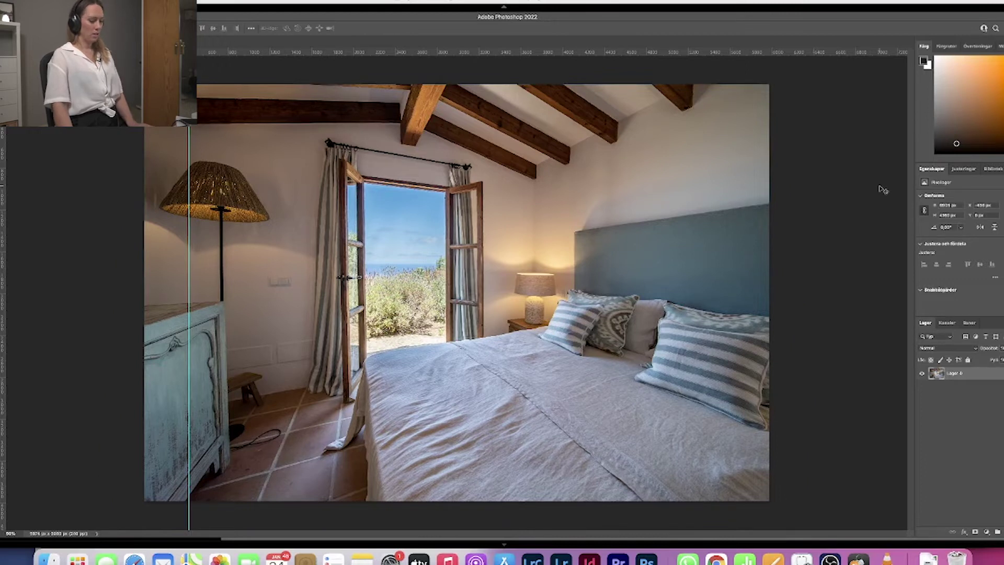
Save the straightened bedroom photo and switch back to Lightroom Classic
key("super+s")
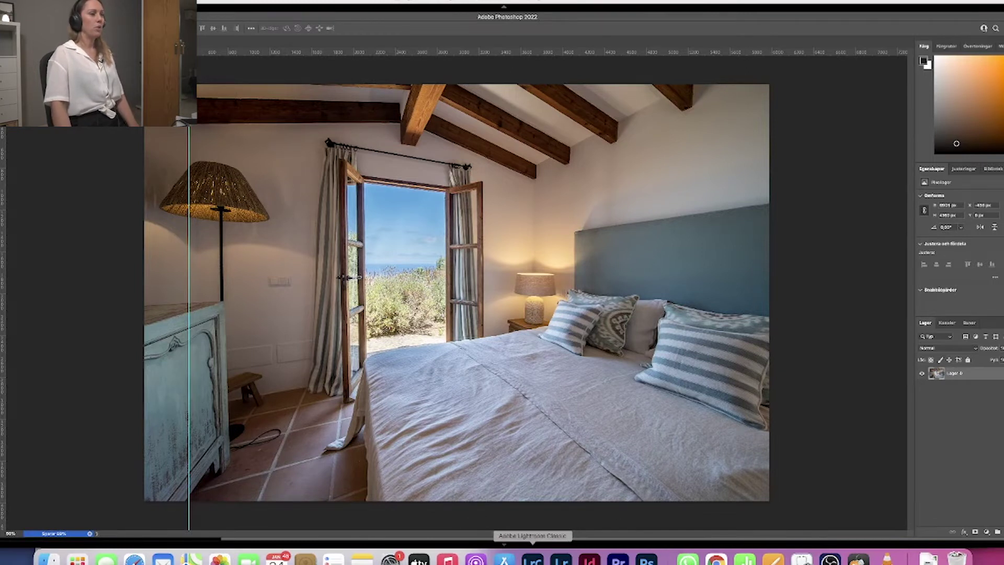
left_click(532, 558)
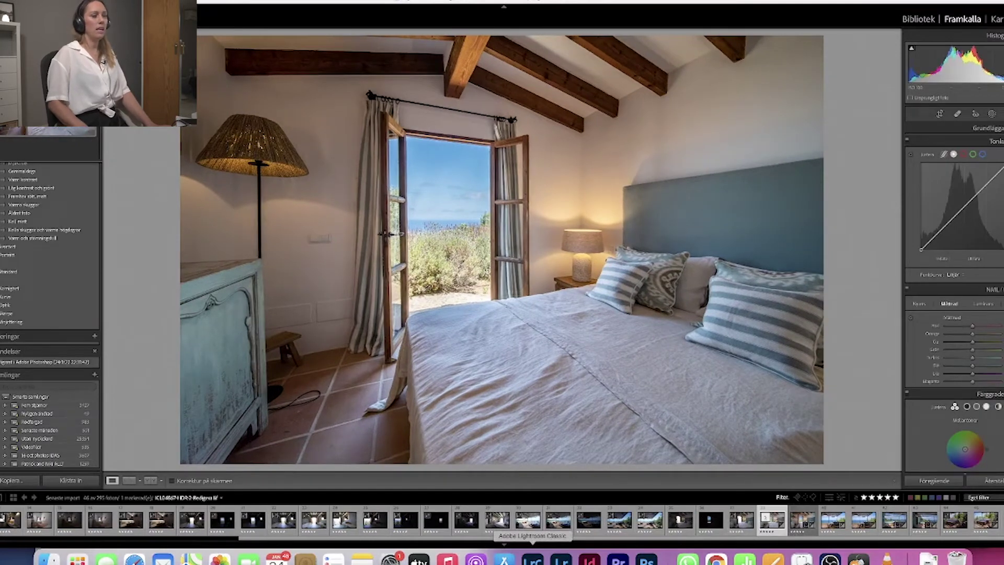
Compare the straightened bedroom photo with the original merged HDR version
key("Right")
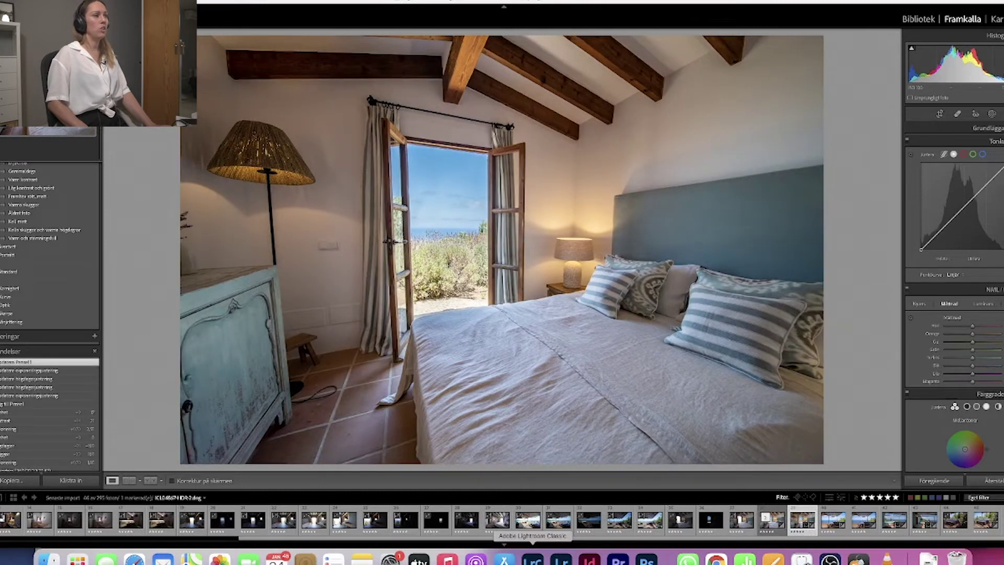
key("Left")
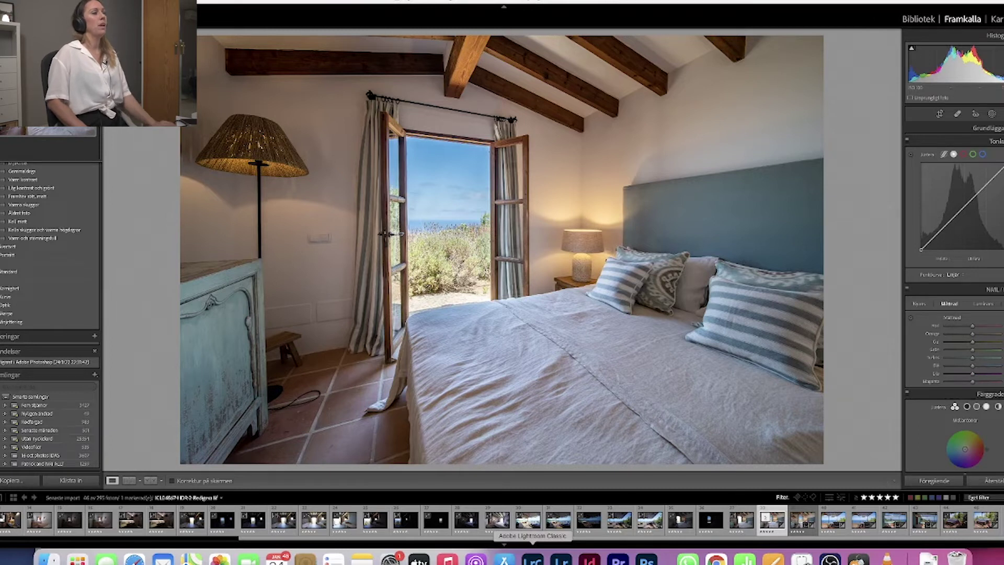
key("Right")
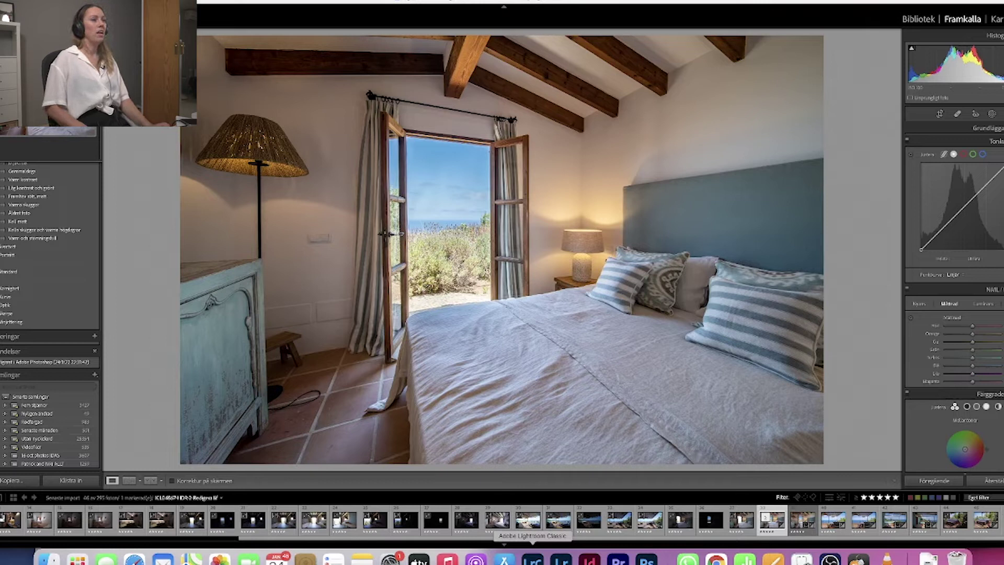
key("Right")
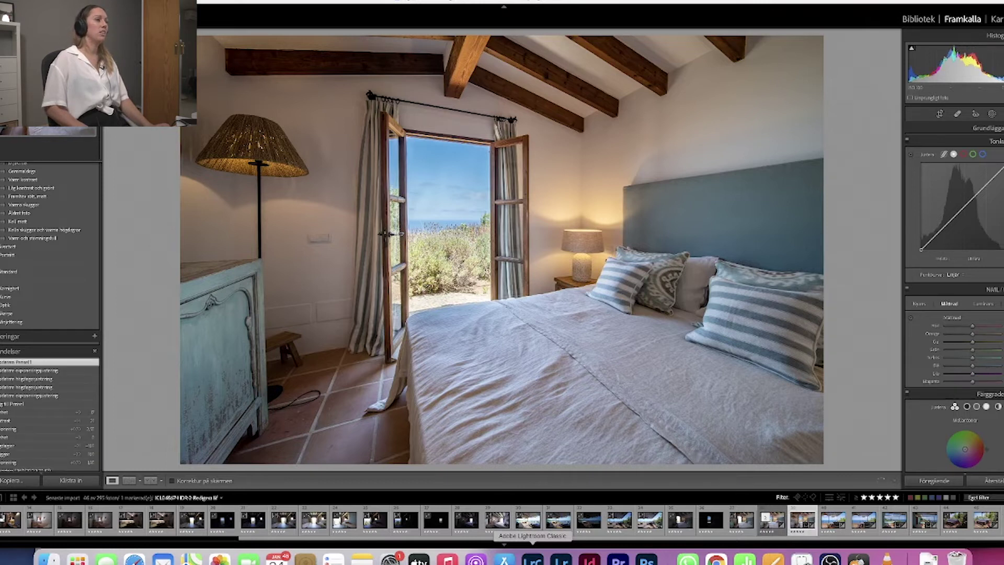
key("Left")
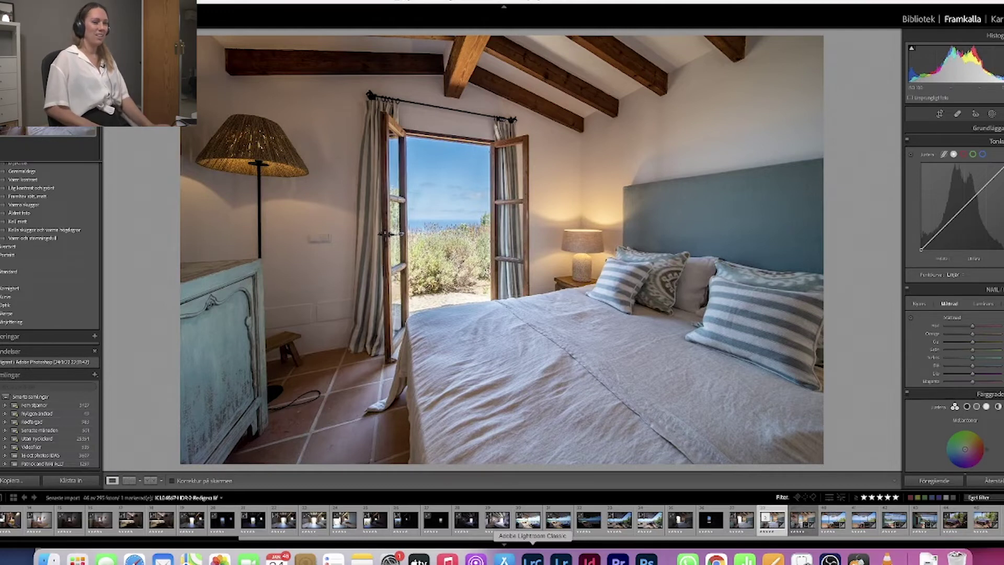
Go back through the photos to the medium exposure of the terrace with pool, loungers and dining table
key("Left")
key("Left")
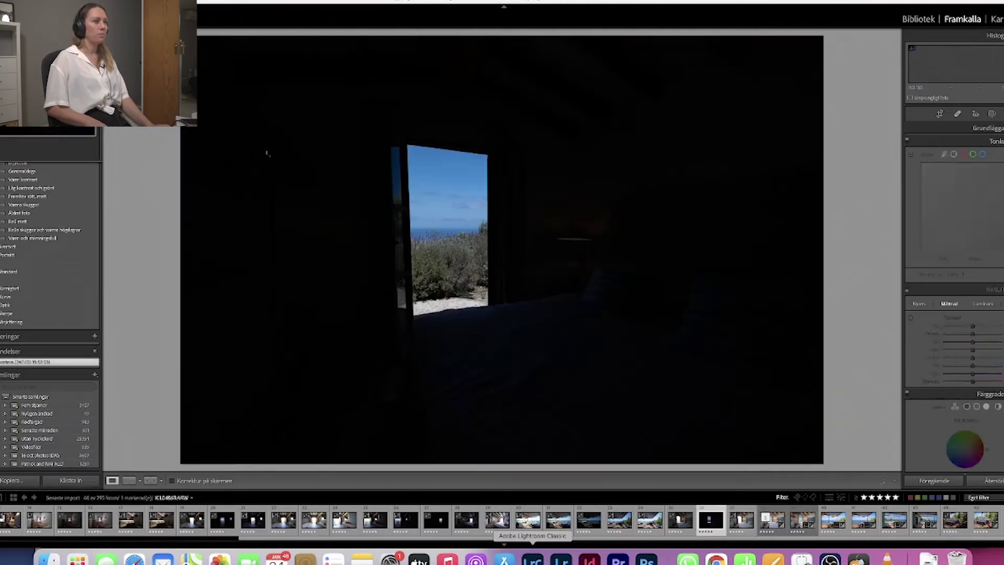
key("Left")
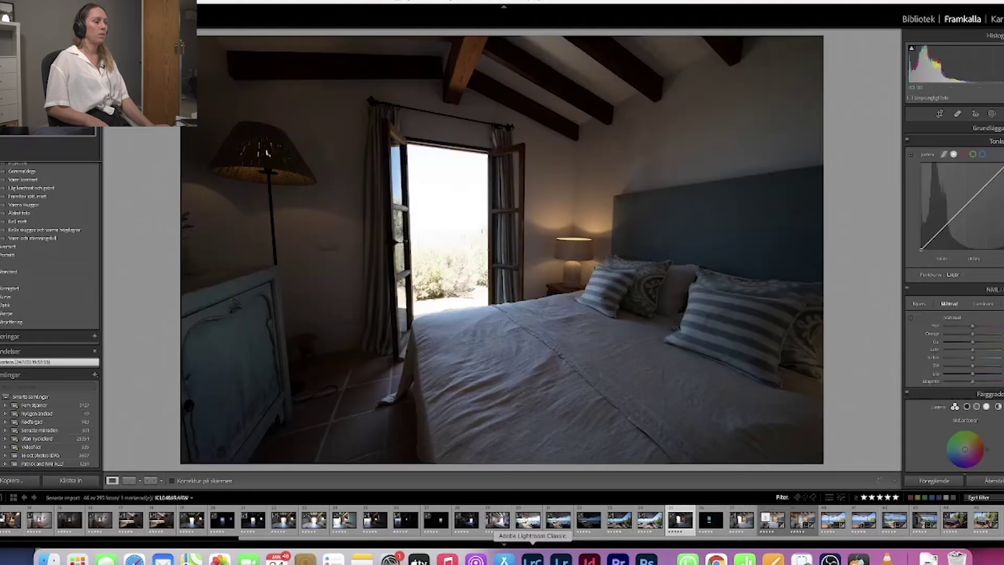
key("Left")
key("Left")
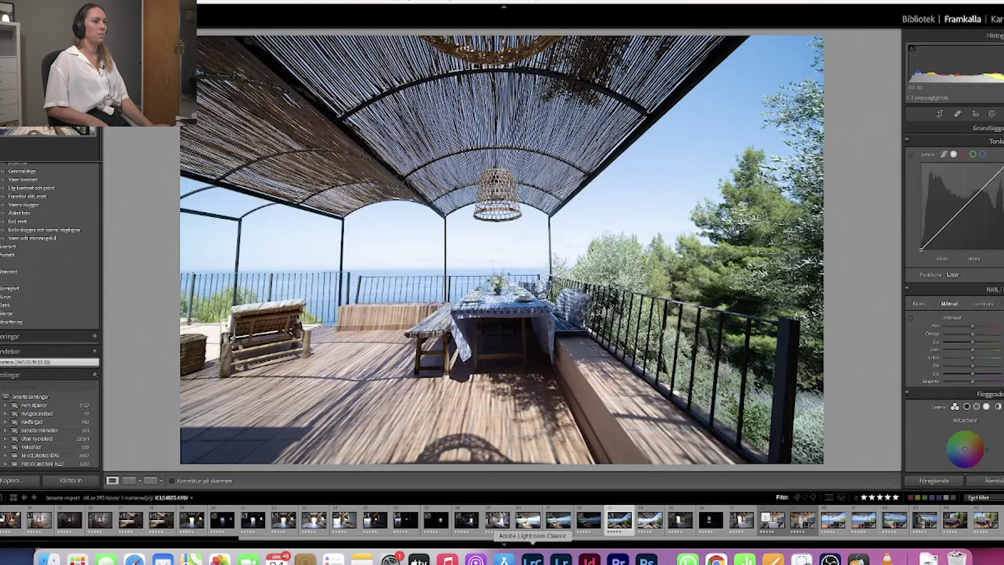
key("Left")
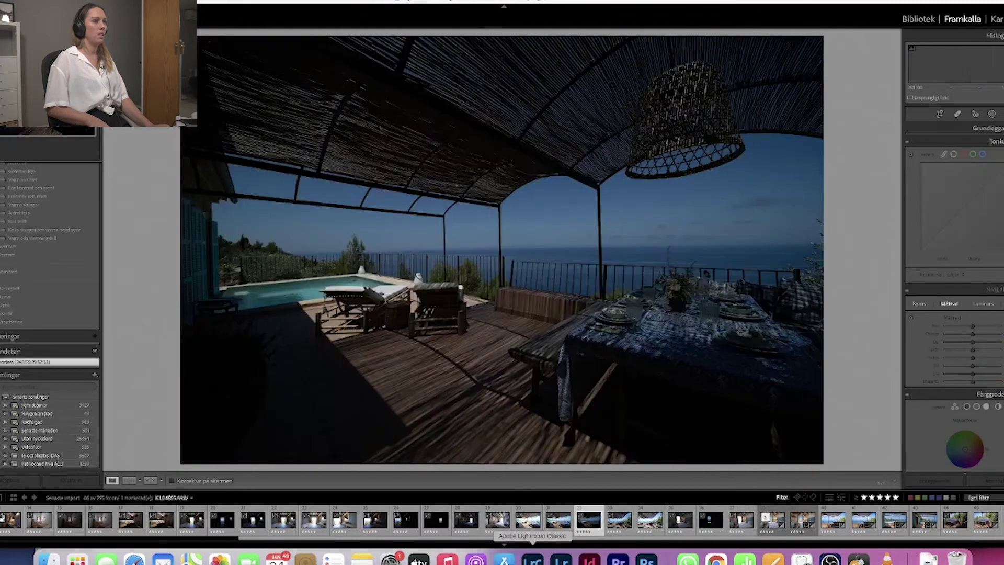
key("Left")
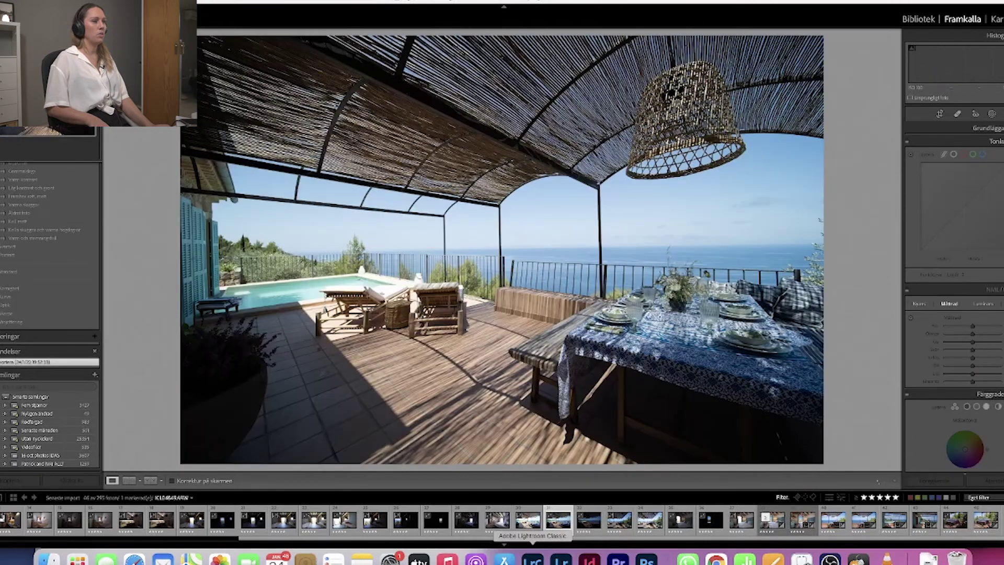
key("Left")
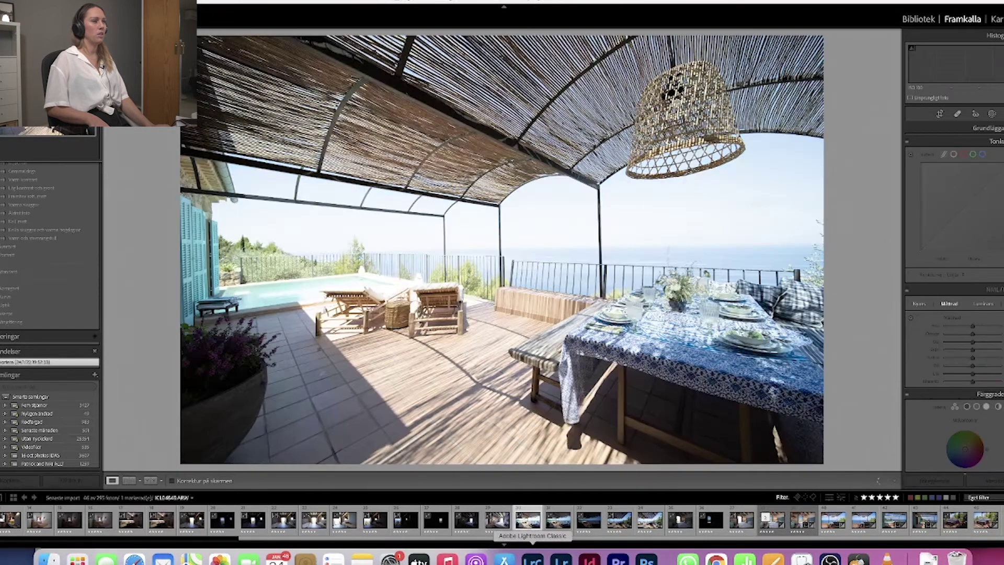
key("Right")
key("Right")
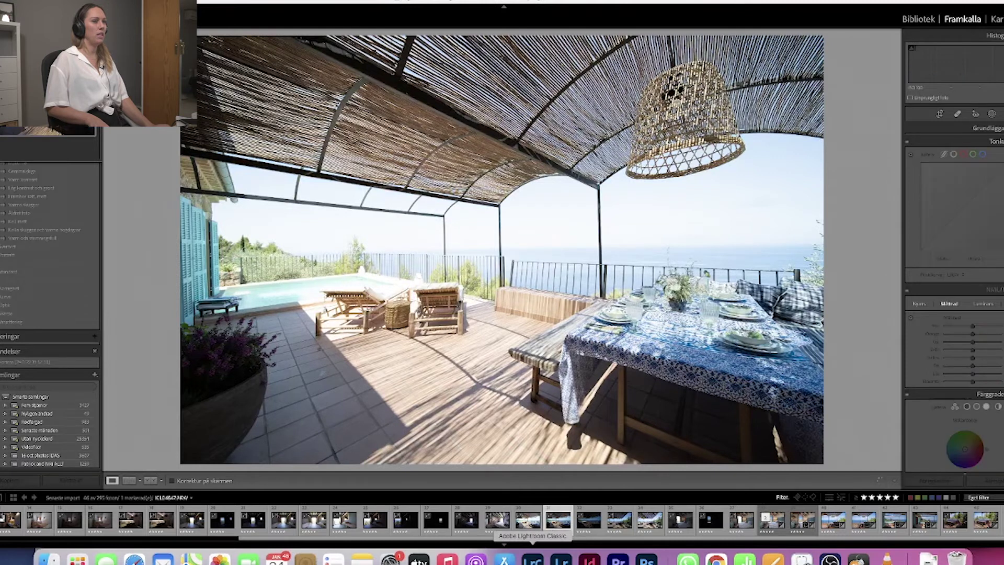
key("Left")
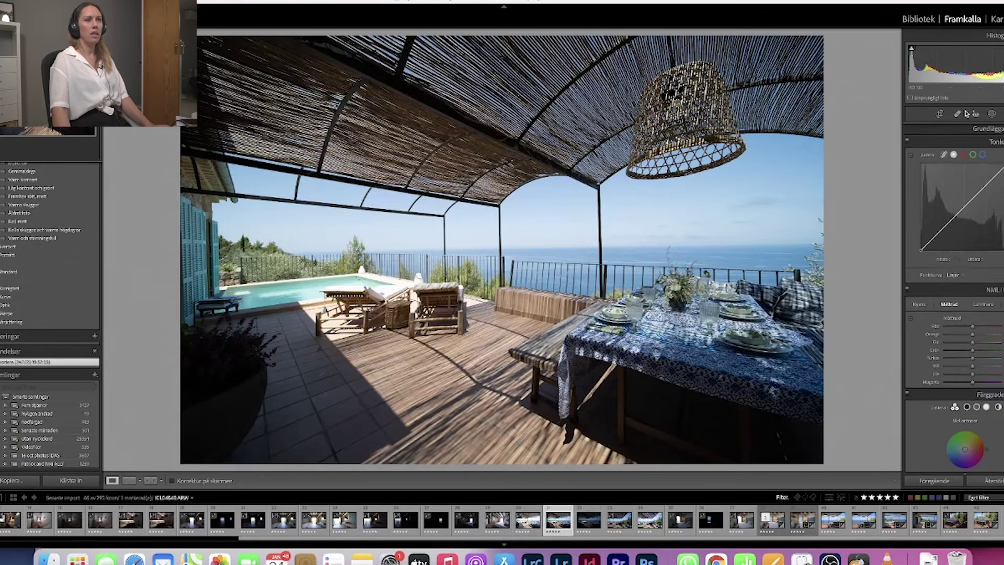
Brighten the terrace photo with highlights at minimum, strongly raised shadows, and slightly more exposure, contrast and clarity
left_click(986, 128)
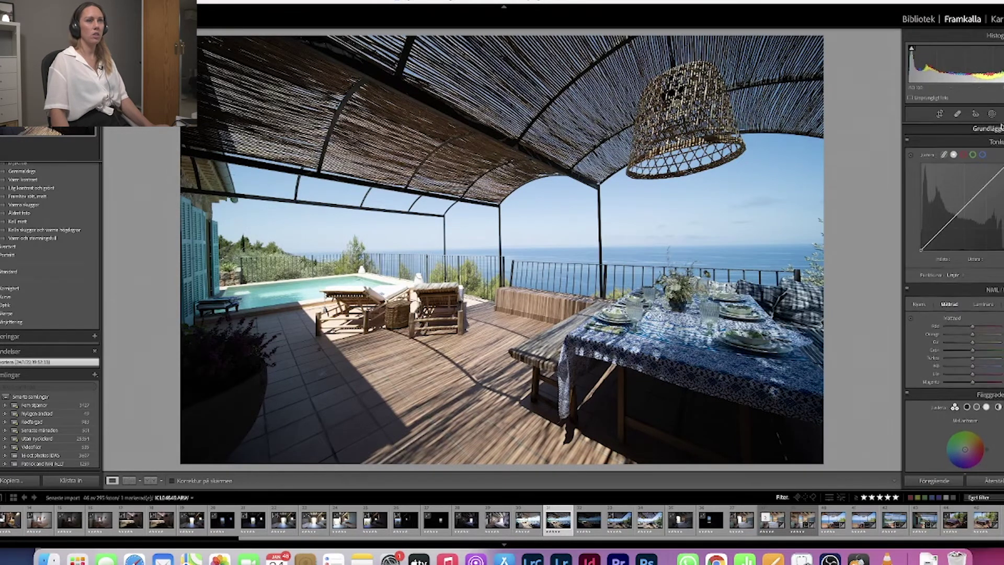
mouse_move(969, 231)
left_mouse_down()
mouse_move(944, 234)
mouse_move(988, 241)
mouse_move(974, 212)
mouse_move(976, 222)
left_mouse_up()
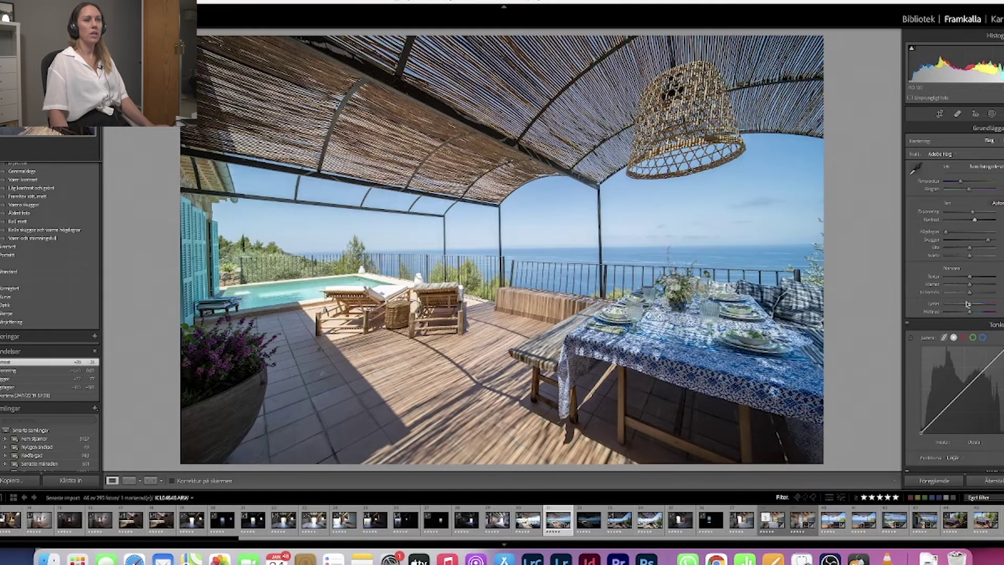
left_click_drag(975, 287, 977, 287)
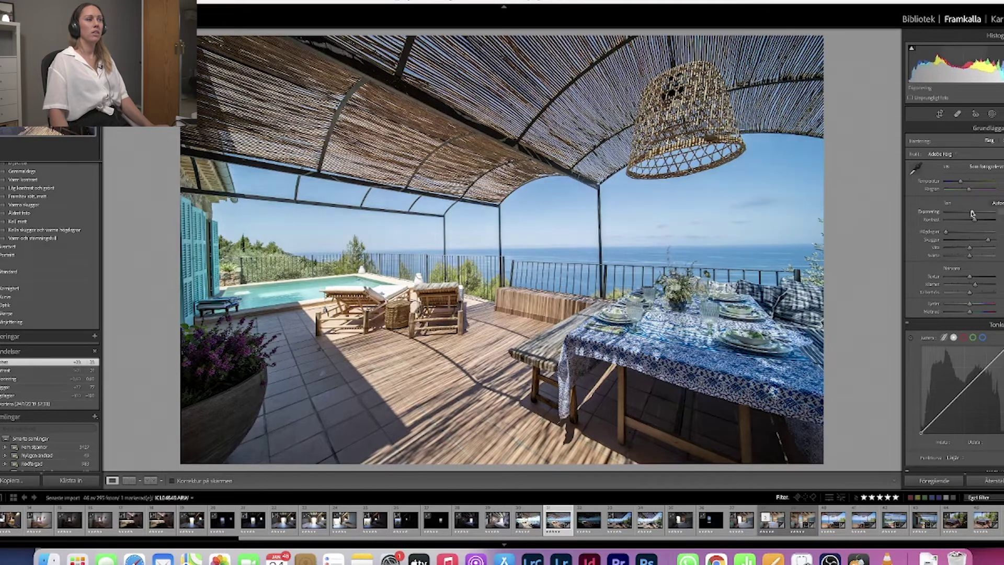
left_click_drag(972, 215, 992, 241)
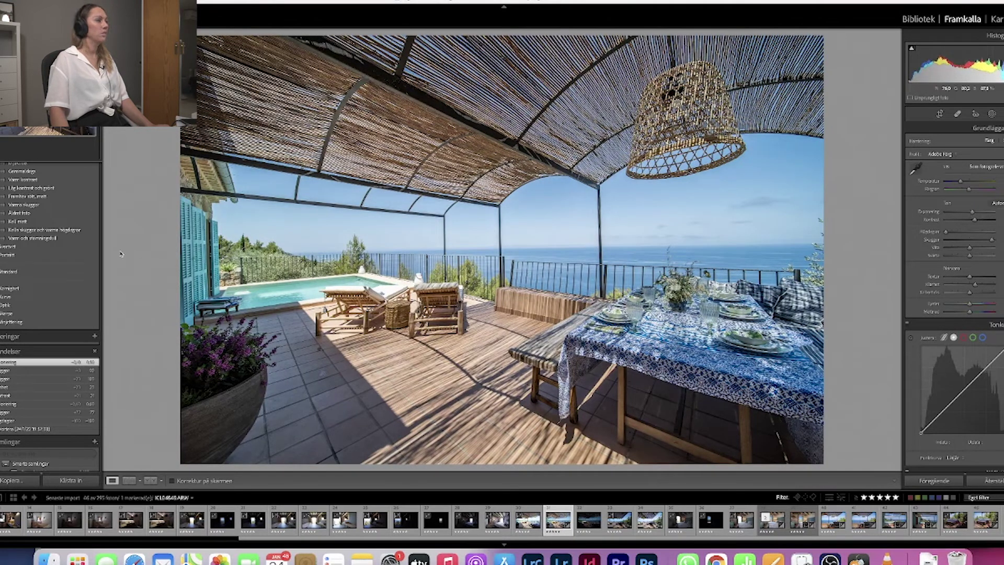
Compare the edited terrace photo with its imported state through the edit history, finishing on the latest exposure edit
left_click(34, 431)
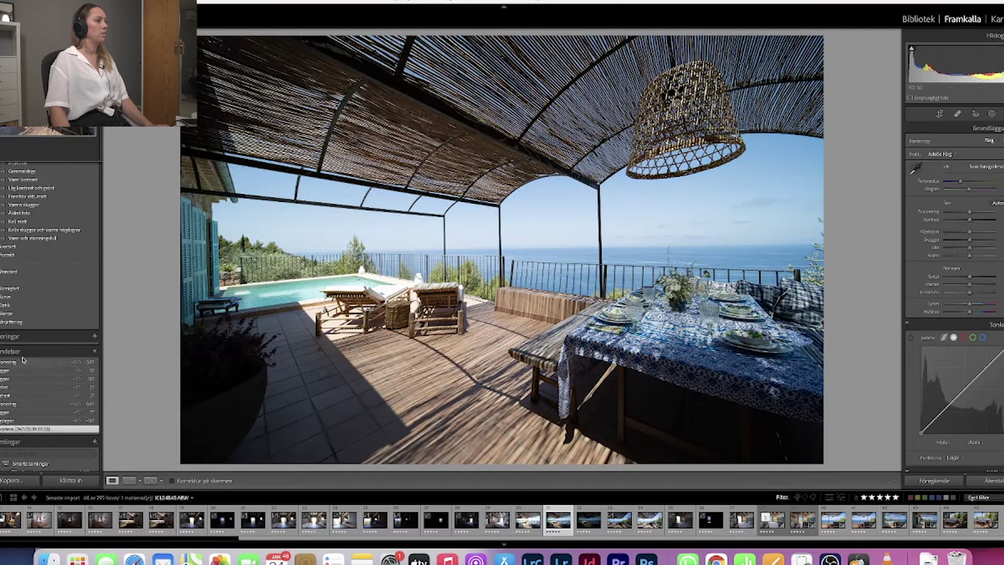
left_click(13, 351)
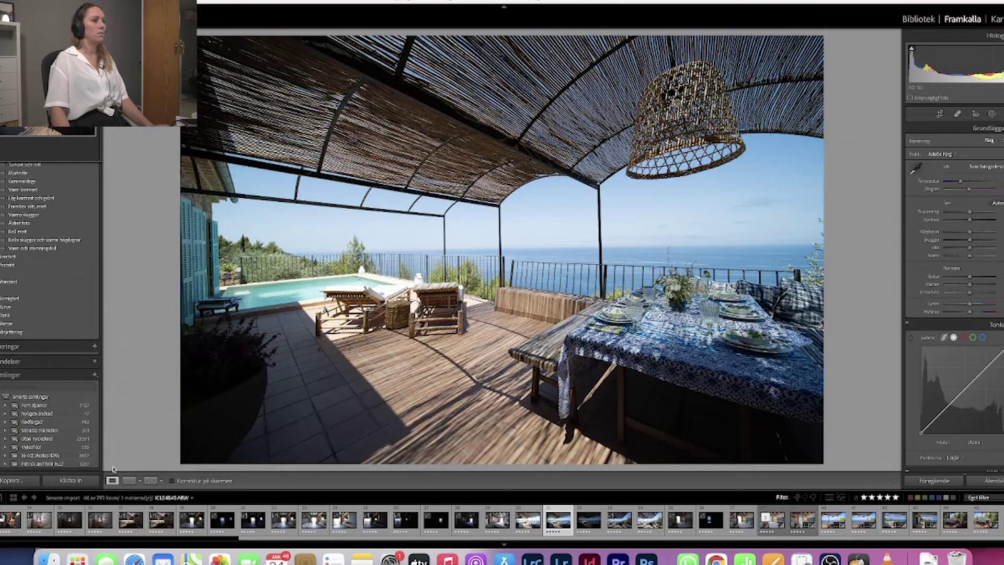
left_click(21, 348)
left_click(11, 361)
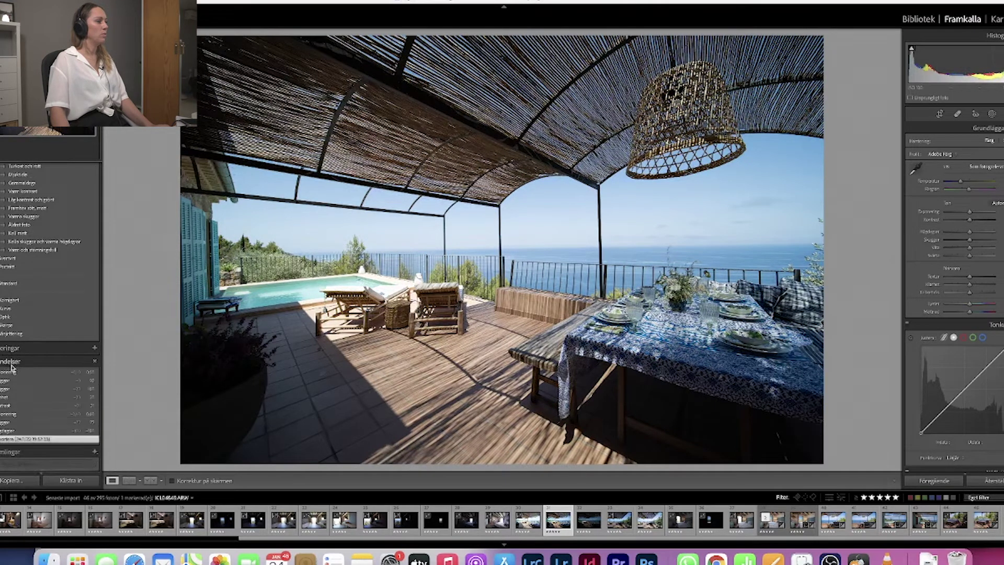
left_click(13, 372)
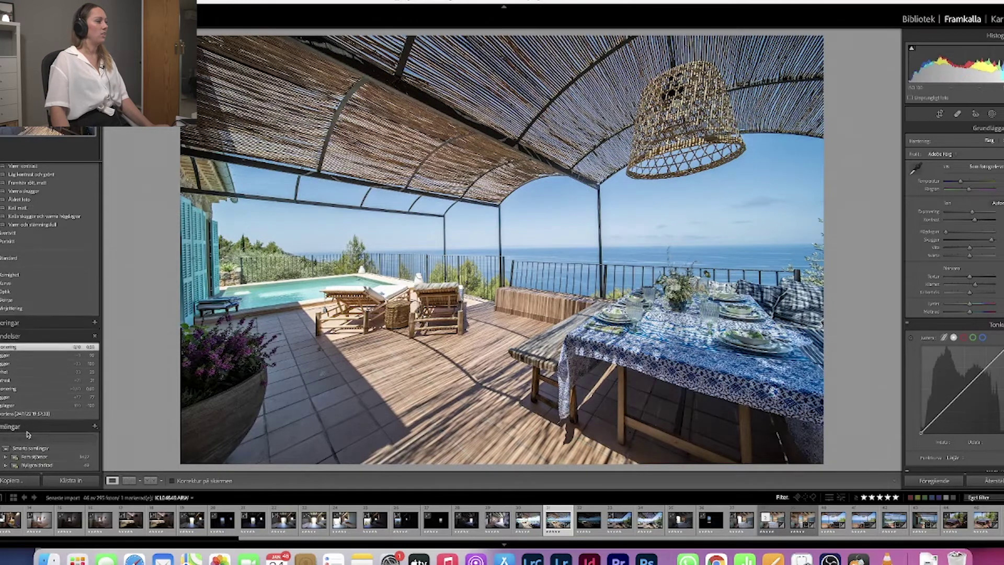
scroll(2, 428, "down", 1)
left_click(5, 410)
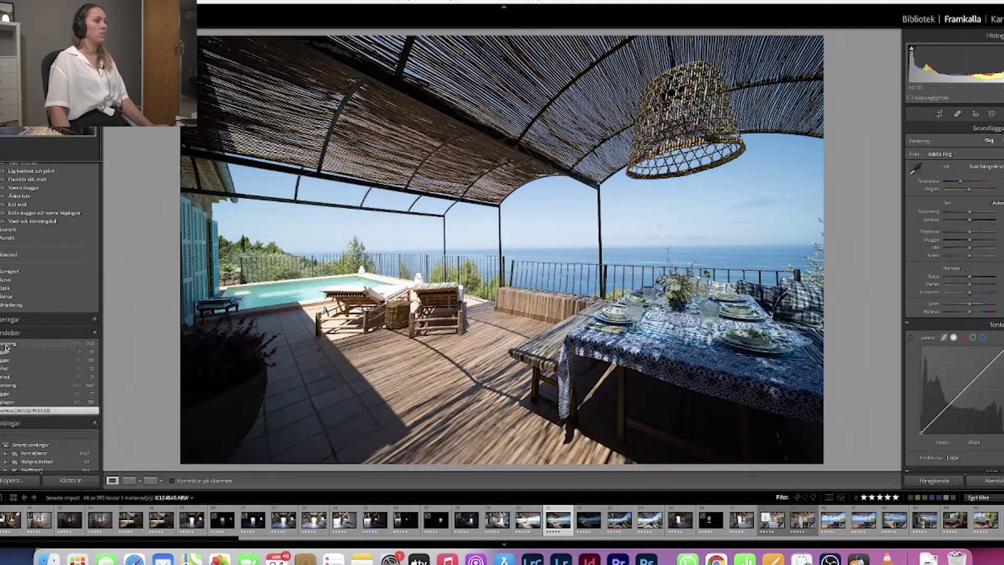
left_click(6, 346)
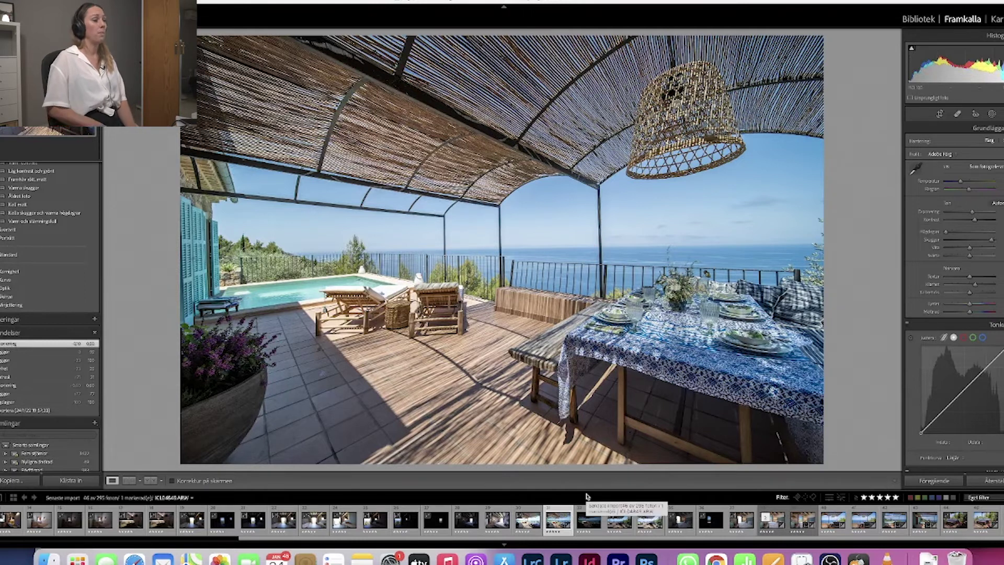
Give the edited terrace photo the red colour label and check it against the preceding photos
key("6")
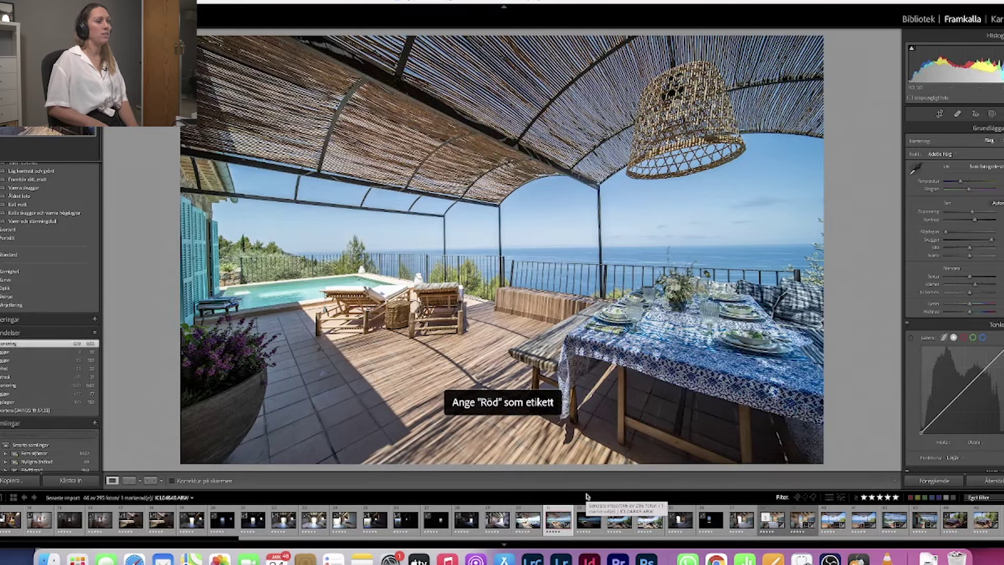
key("Left")
key("Left")
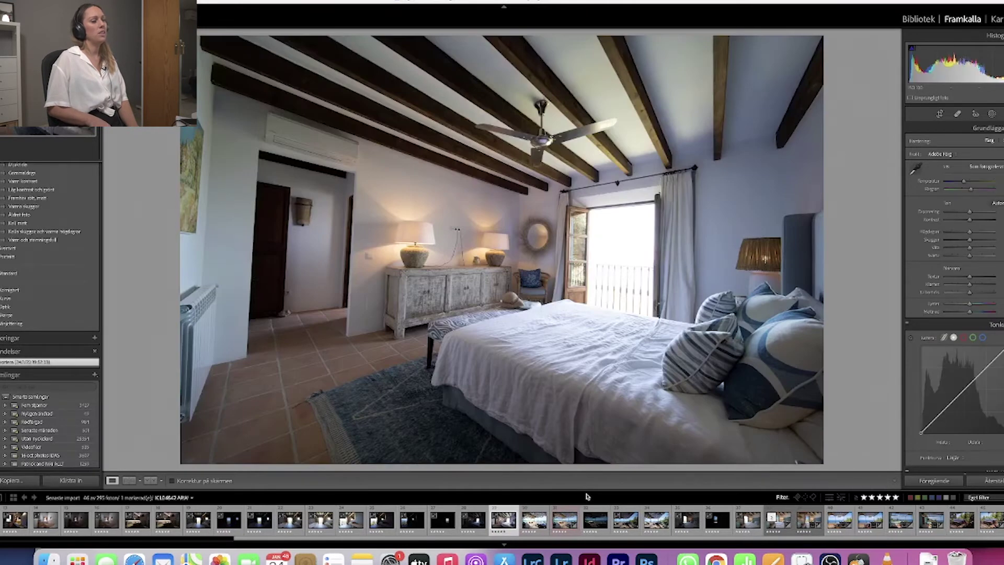
key("Right")
key("Right")
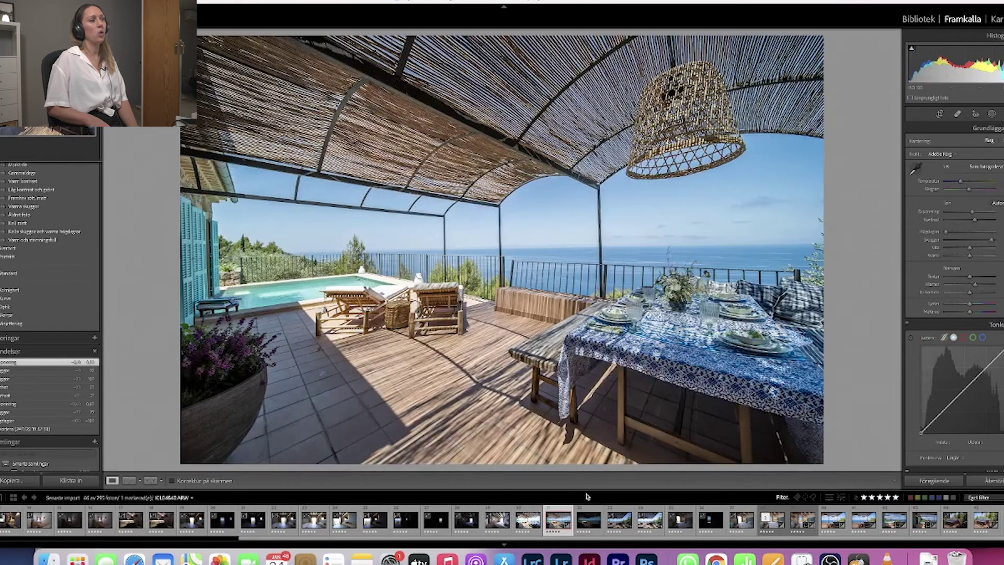
Return to the brightest bedroom exposure, raise its exposure slightly and pull its highlights down
key("Right")
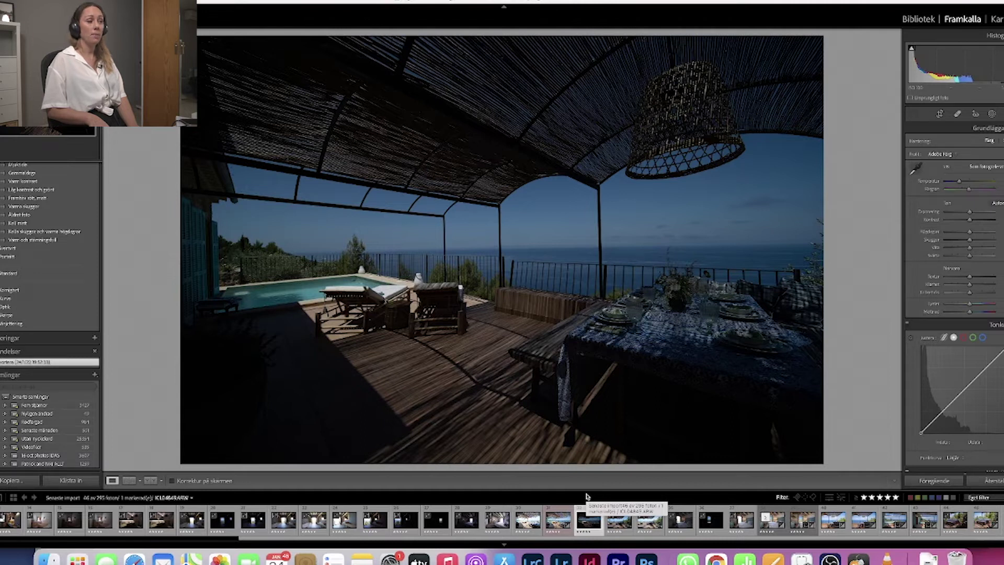
key("Left")
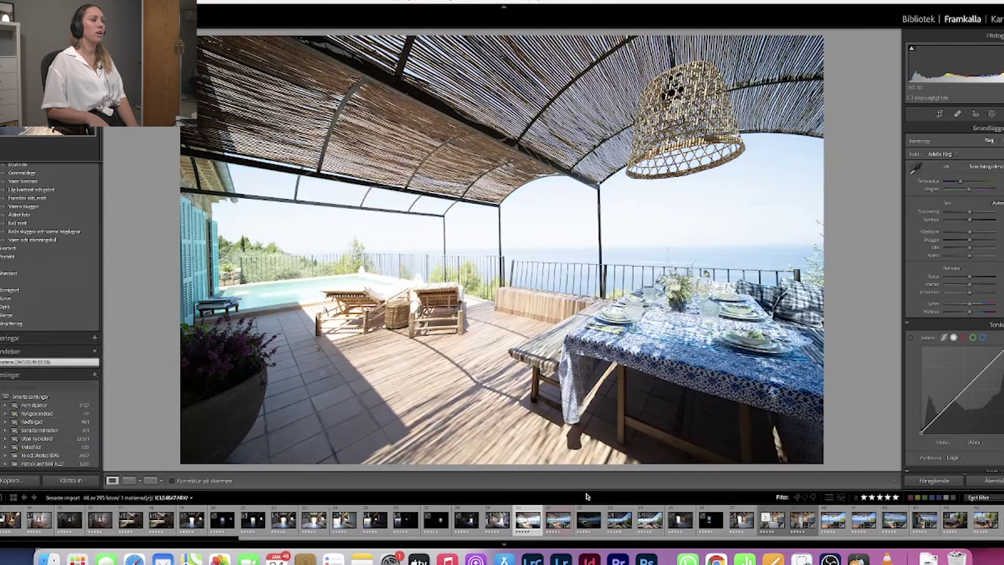
key("Left")
key("Left")
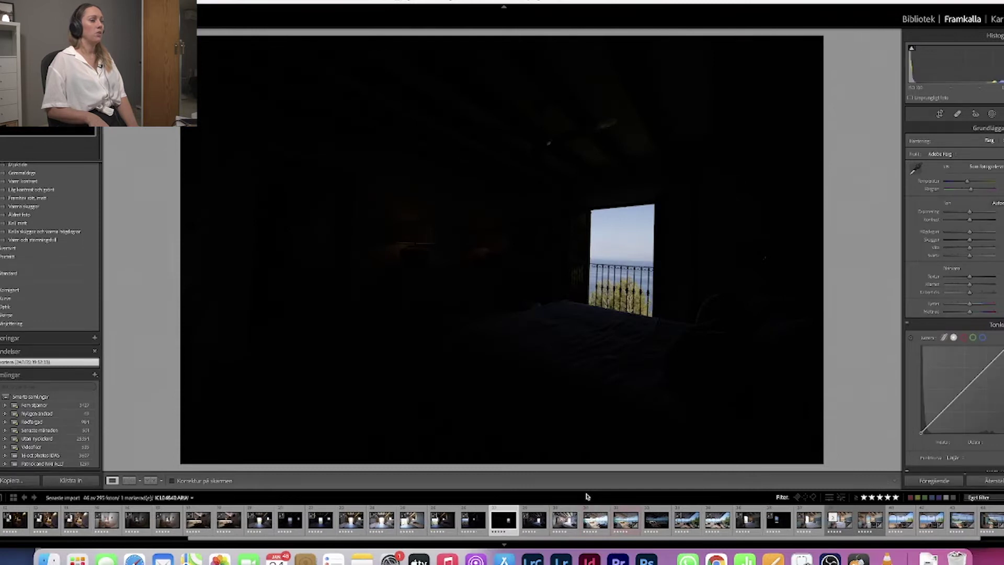
key("Left")
key("Left")
left_click(560, 528)
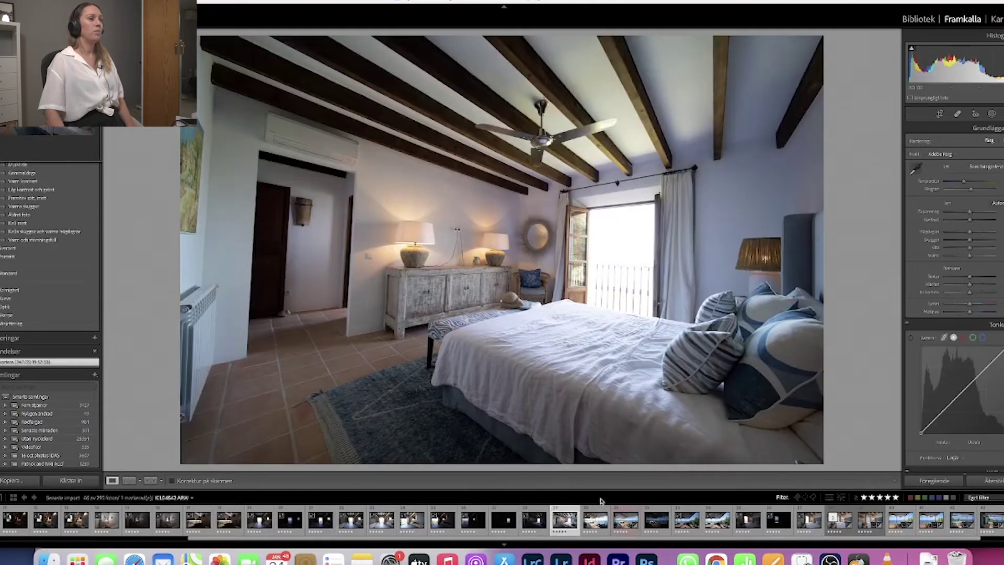
left_click_drag(970, 215, 973, 214)
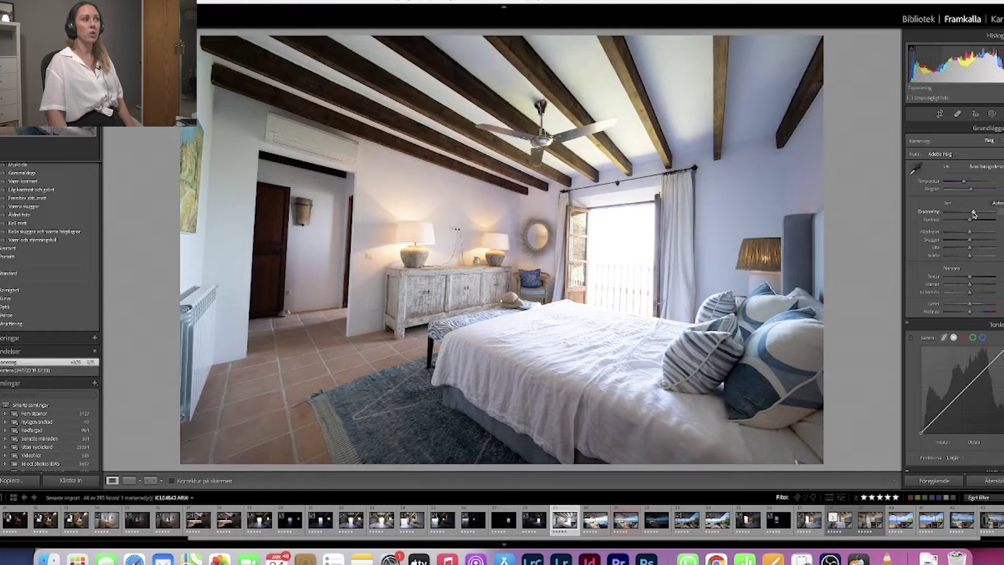
left_click_drag(973, 213, 953, 233)
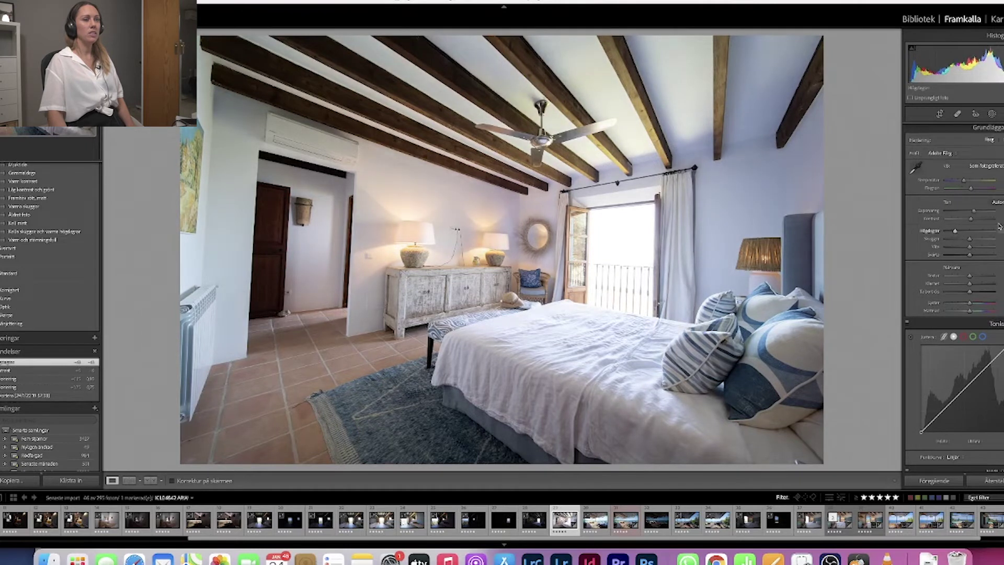
Strongly raise the exposure of the darker bedroom shot and go to the darkest one, exposed for the window view
key("Left")
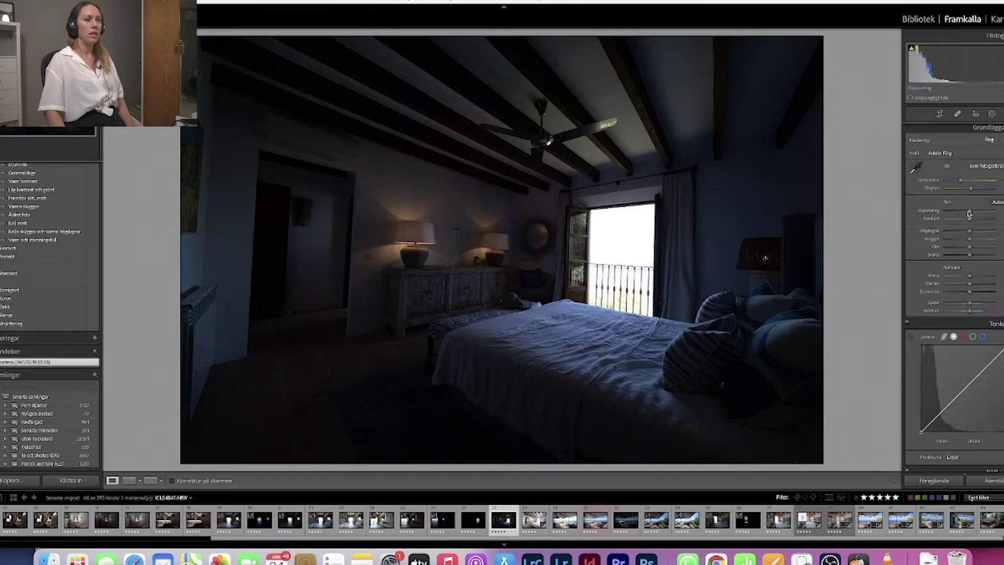
left_click_drag(970, 210, 979, 213)
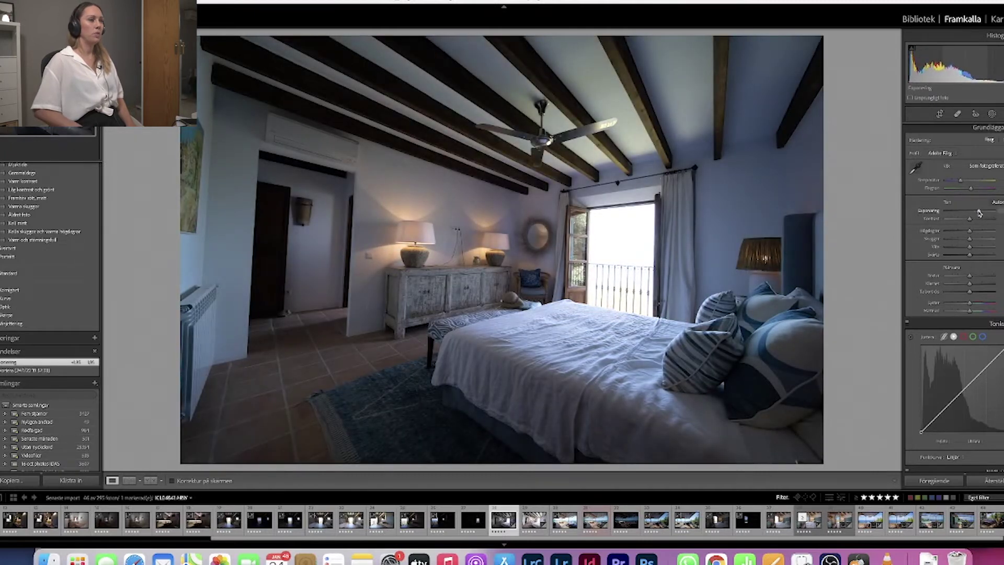
key("Right")
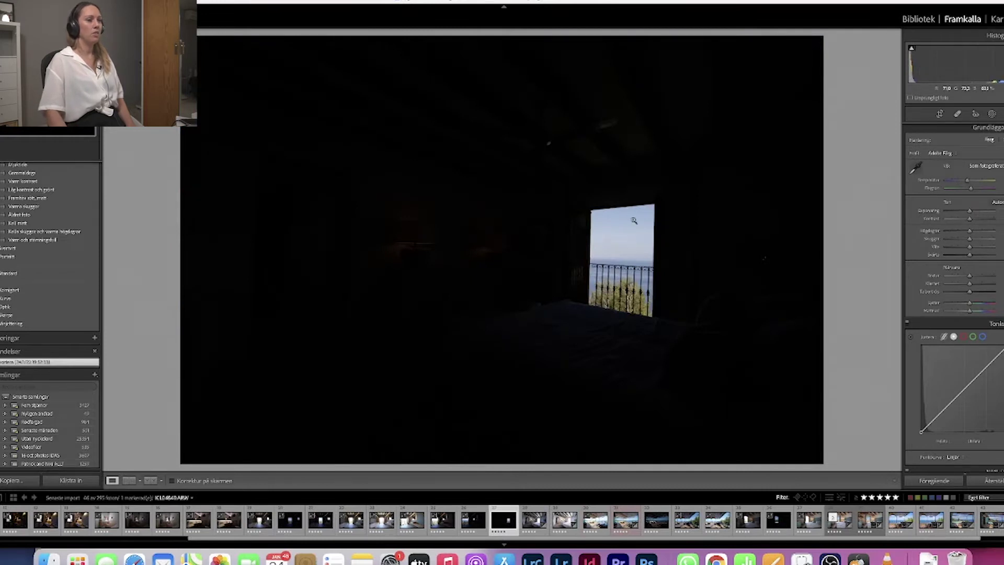
key("Right")
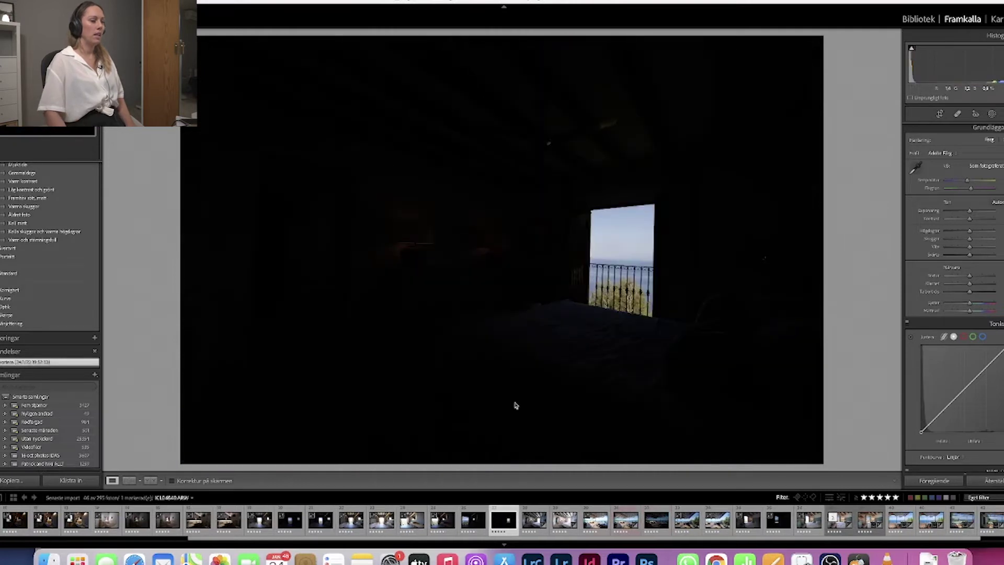
Merge the three bedroom exposures into an HDR photo with auto align, auto settings and medium deghosting
left_click(563, 522, "shift")
right_click(563, 527)
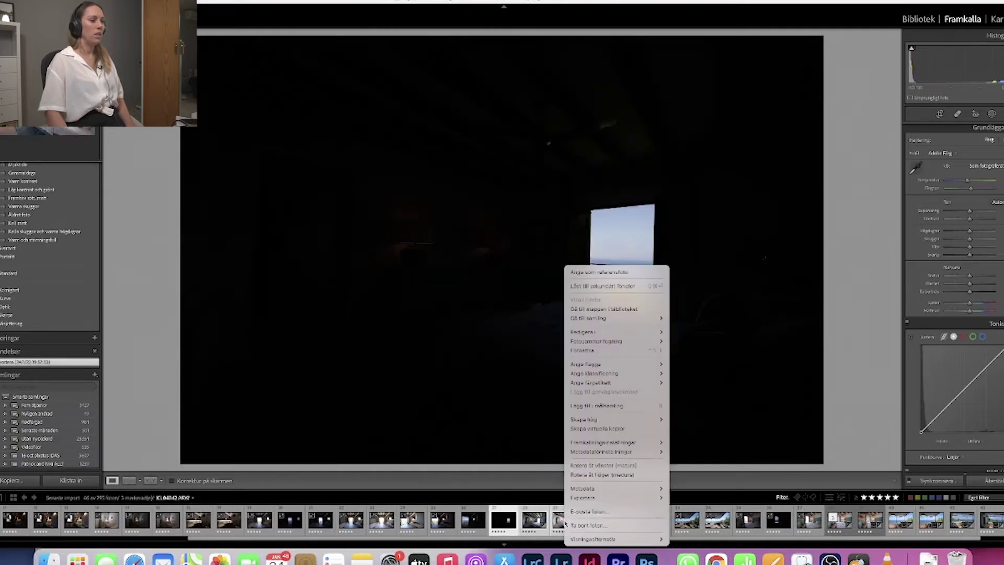
mouse_move(612, 333)
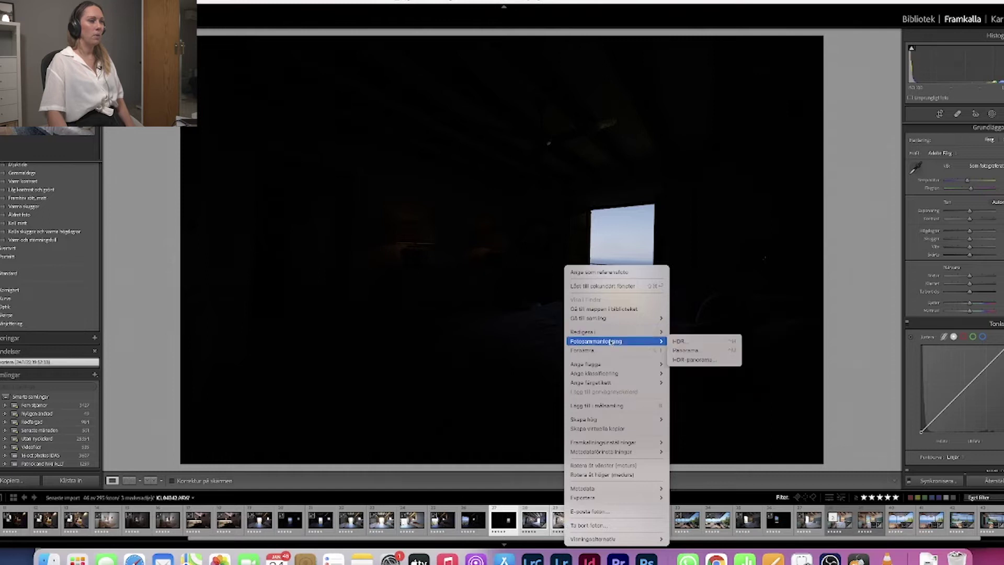
left_click(705, 343)
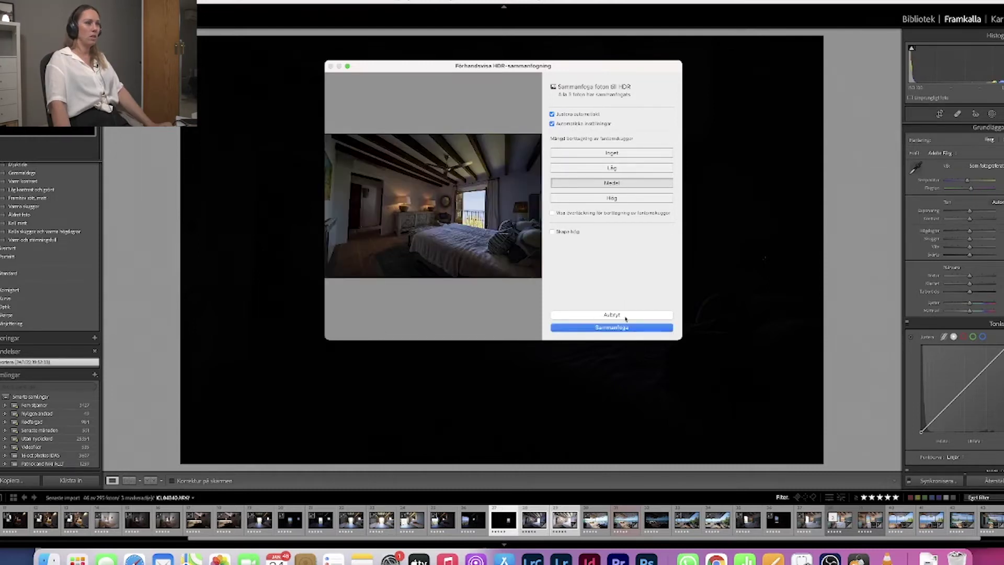
left_click(612, 328)
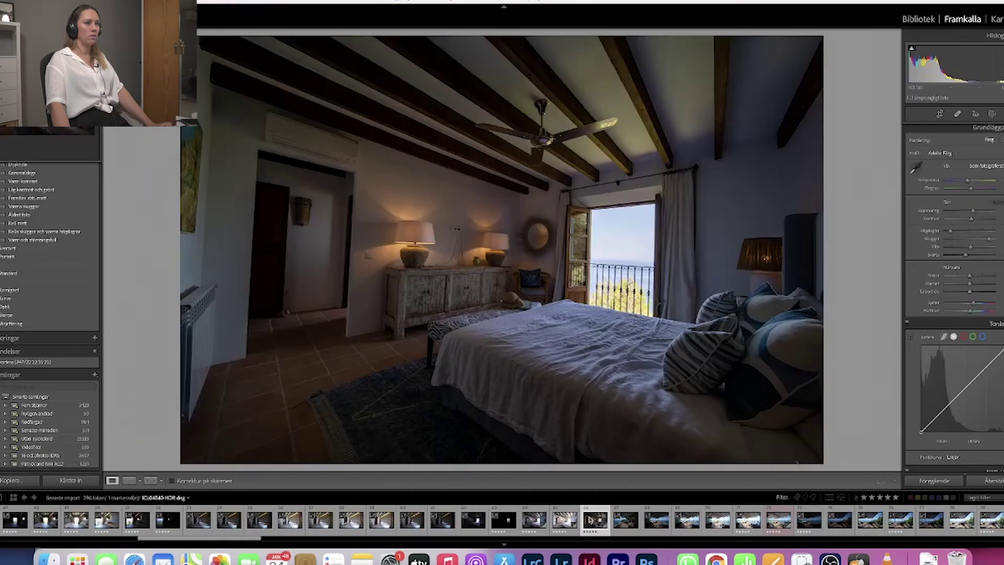
Filter the filmstrip to show only the five-star photos
left_click(980, 497)
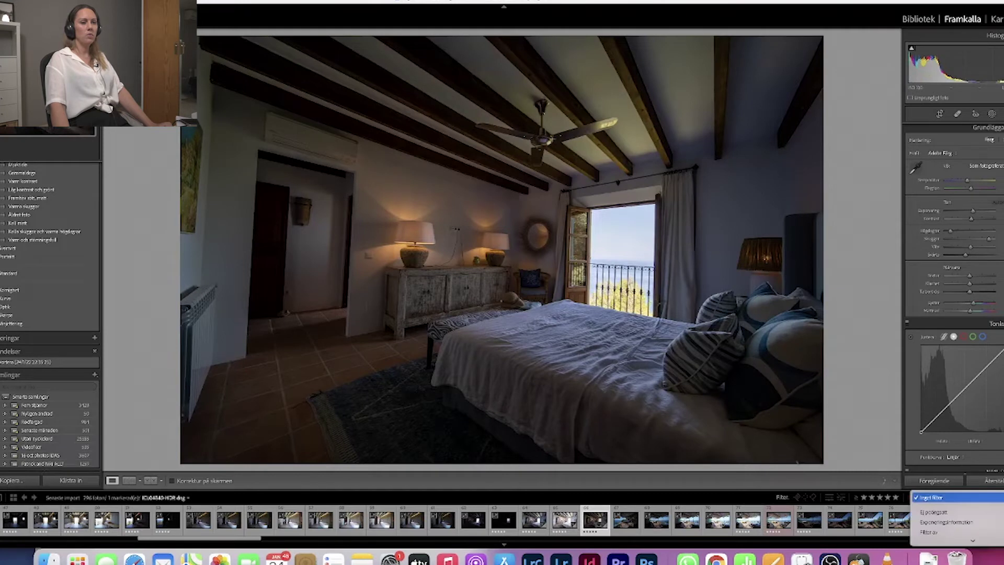
left_click(981, 497)
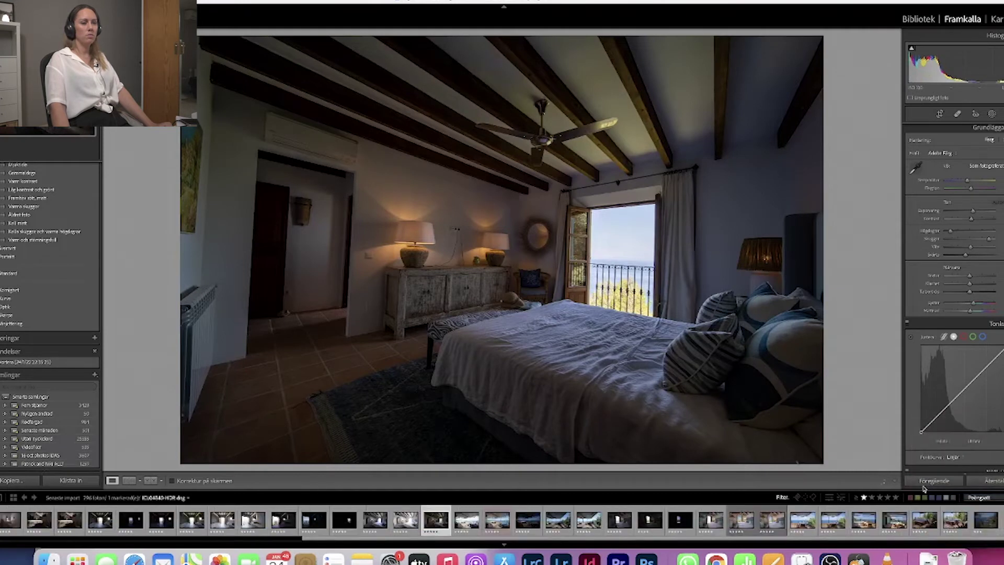
left_click(896, 498)
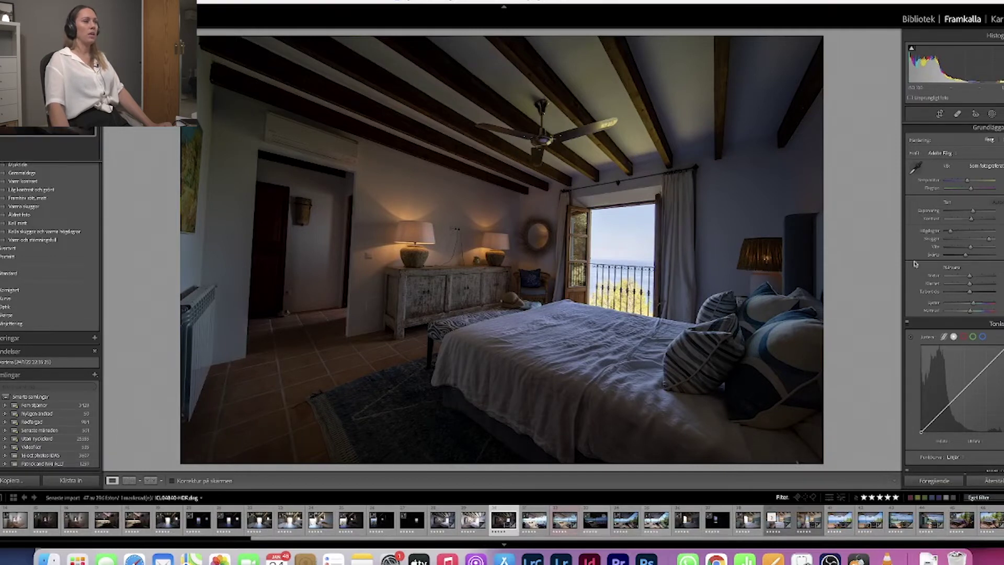
Brighten the merged bedroom HDR with more exposure, further lowered highlights and further raised shadows
left_click_drag(973, 211, 976, 212)
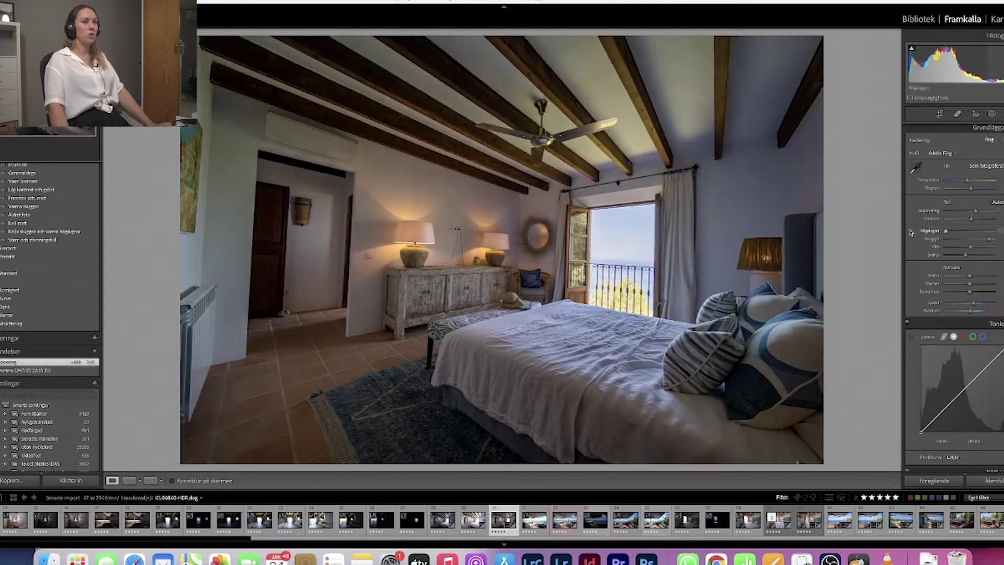
left_click_drag(950, 231, 945, 230)
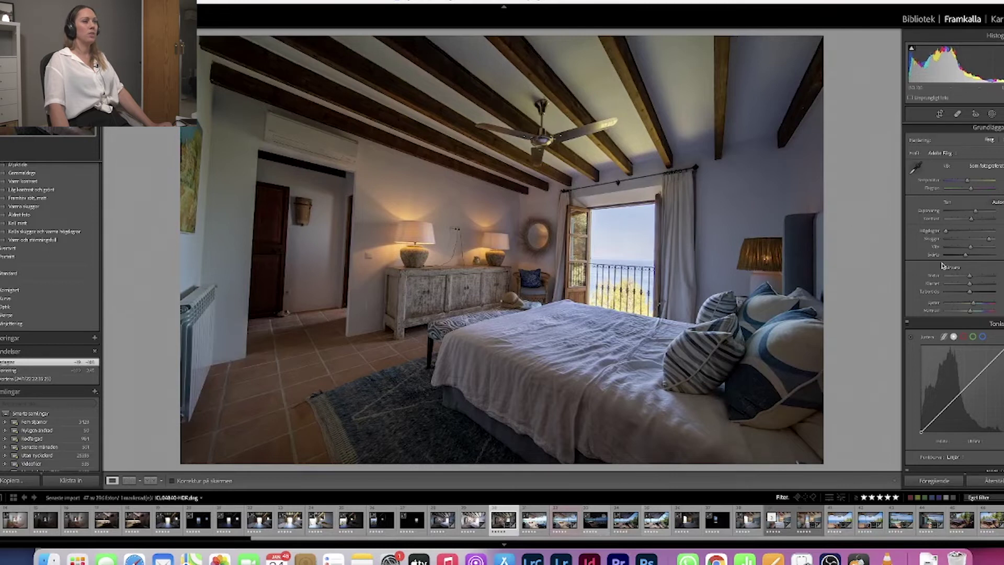
left_click_drag(995, 241, 997, 241)
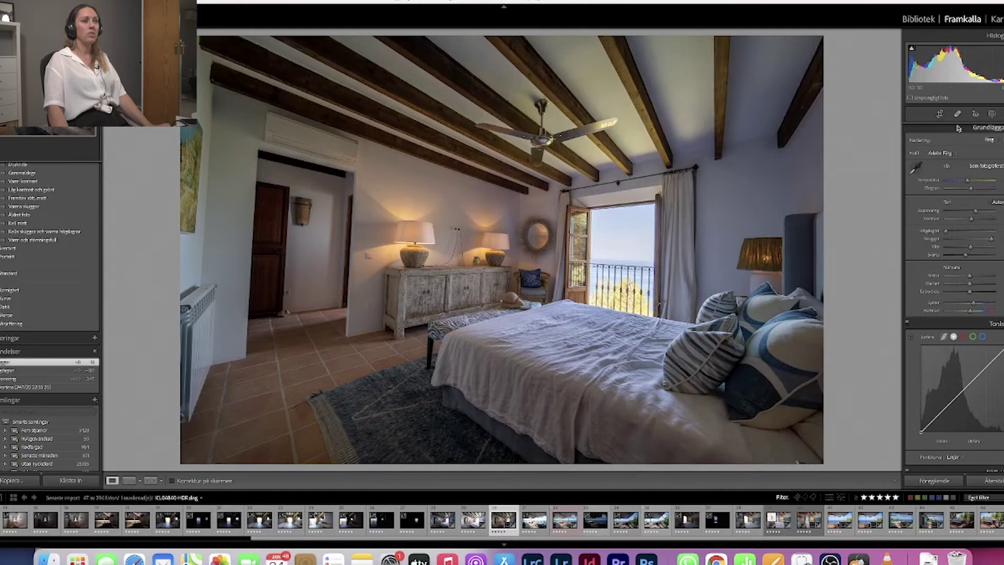
Paint a brush mask over the view through the bedroom's open balcony door, turn on Auto Mask and leave masking
left_click(992, 115)
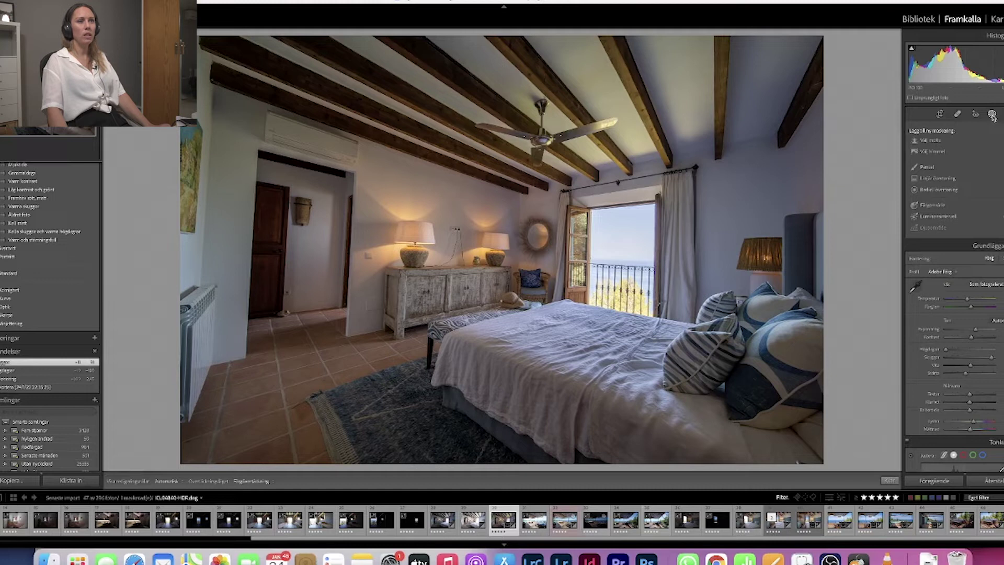
left_click(927, 167)
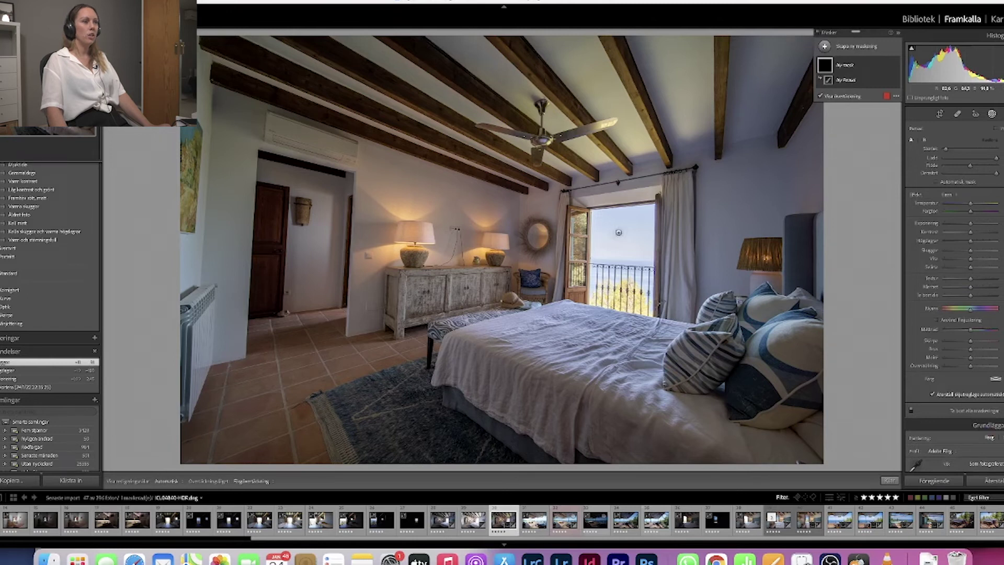
mouse_move(604, 233)
left_mouse_down()
mouse_move(601, 224)
mouse_move(649, 222)
left_mouse_up()
mouse_move(603, 191)
left_mouse_down()
mouse_move(603, 264)
mouse_move(623, 292)
mouse_move(641, 261)
mouse_move(629, 240)
left_mouse_up()
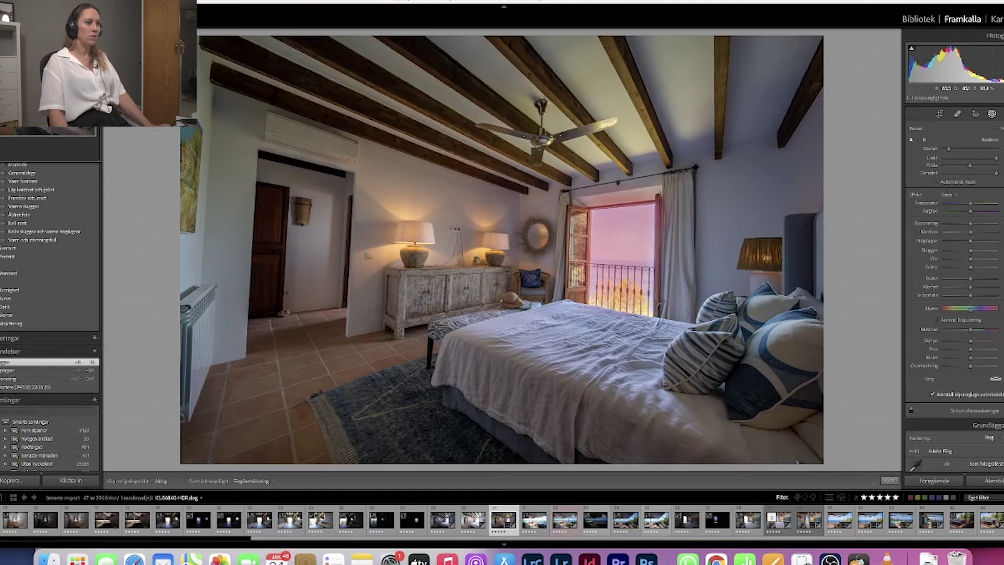
left_click(647, 303)
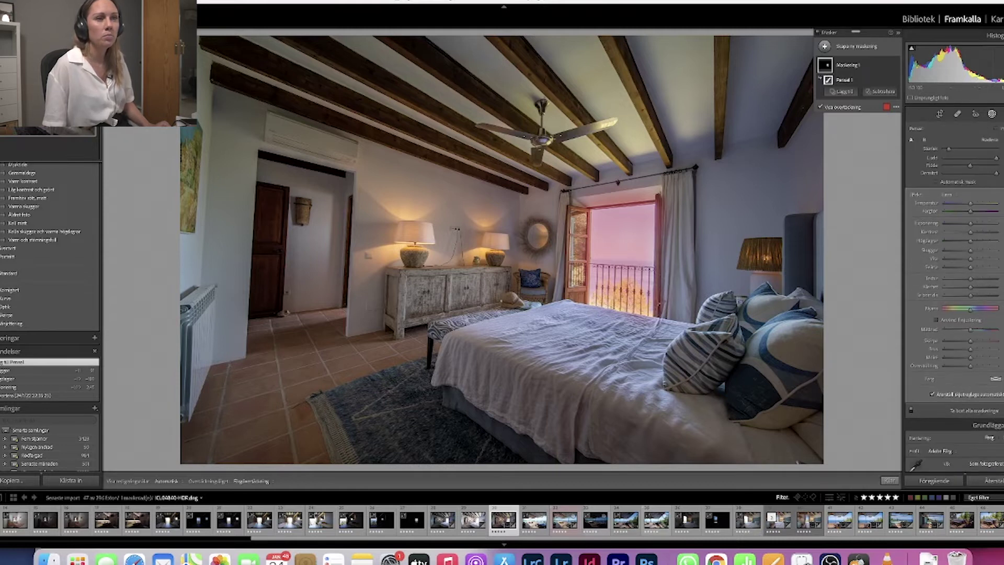
left_click(936, 181)
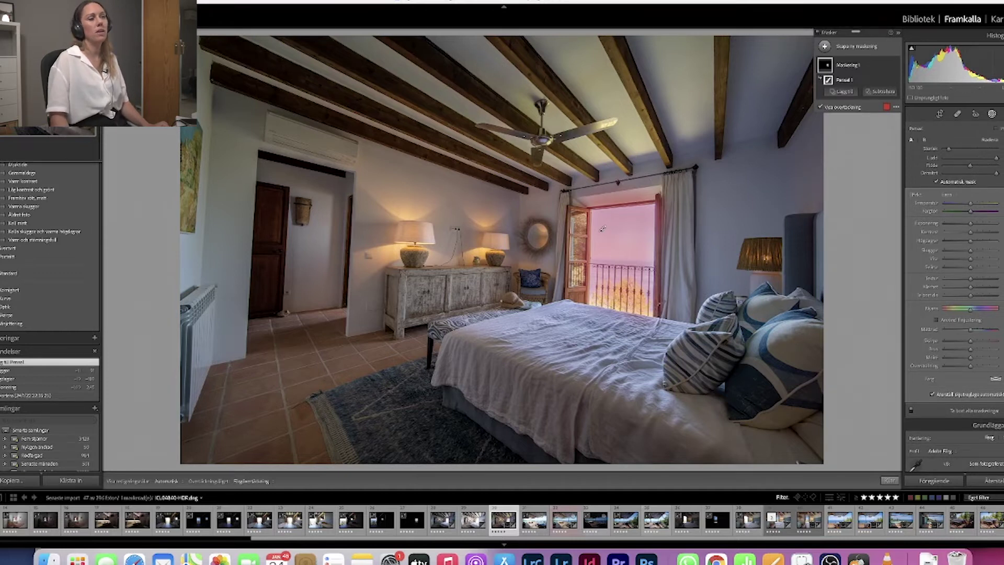
left_click(991, 115)
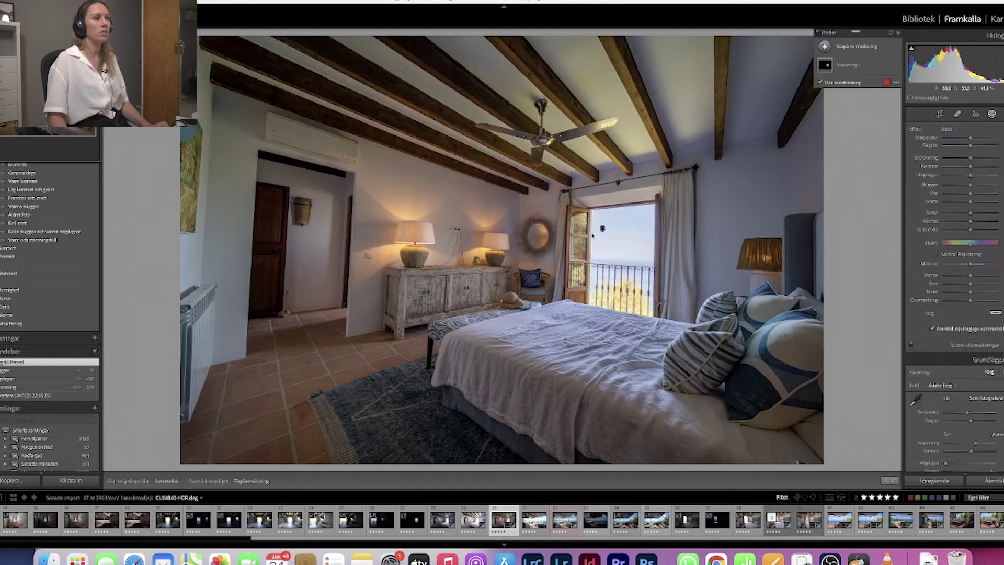
Darken the view through the balcony door slightly by lowering the exposure of its existing mask, and leave masking
left_click(602, 229)
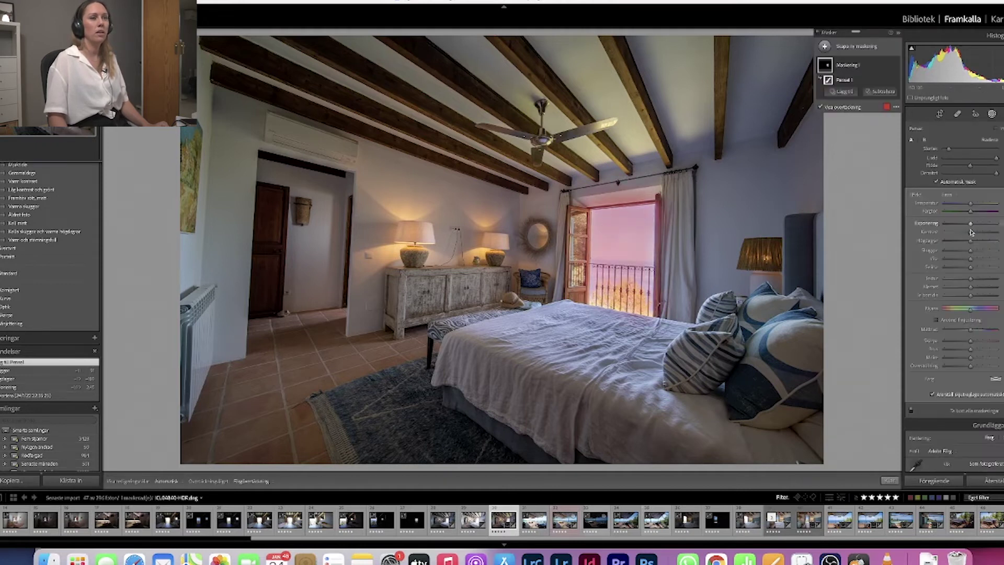
left_click_drag(969, 225, 969, 225)
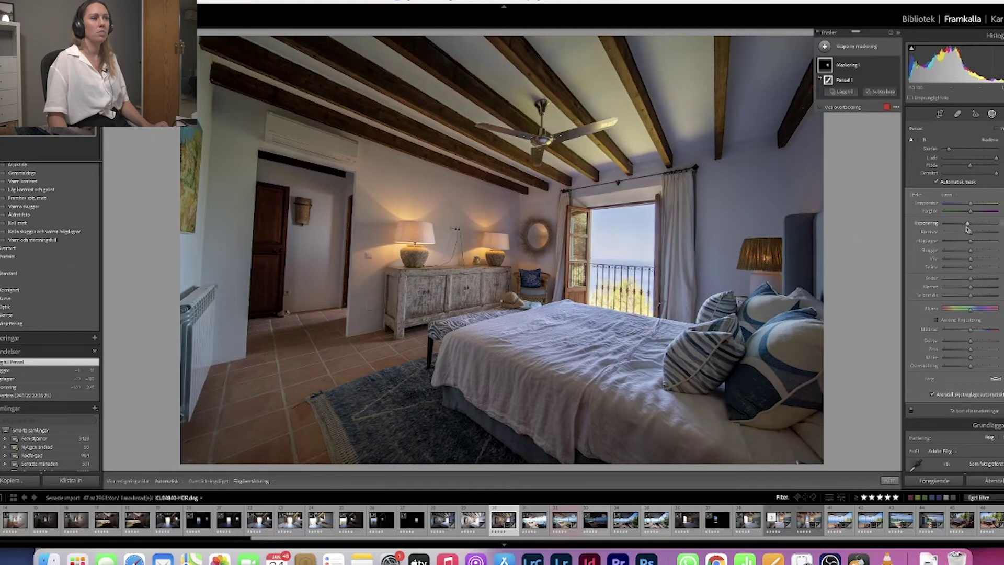
left_click(992, 113)
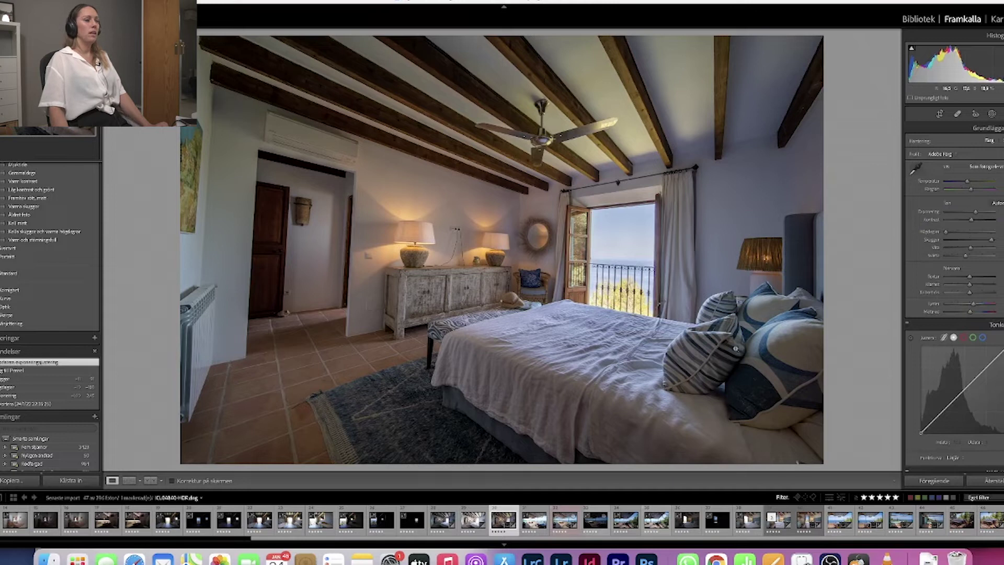
Create a second brush mask with Auto Mask and paint it over the bedroom's interior, leaving out the balcony view
left_click(992, 113)
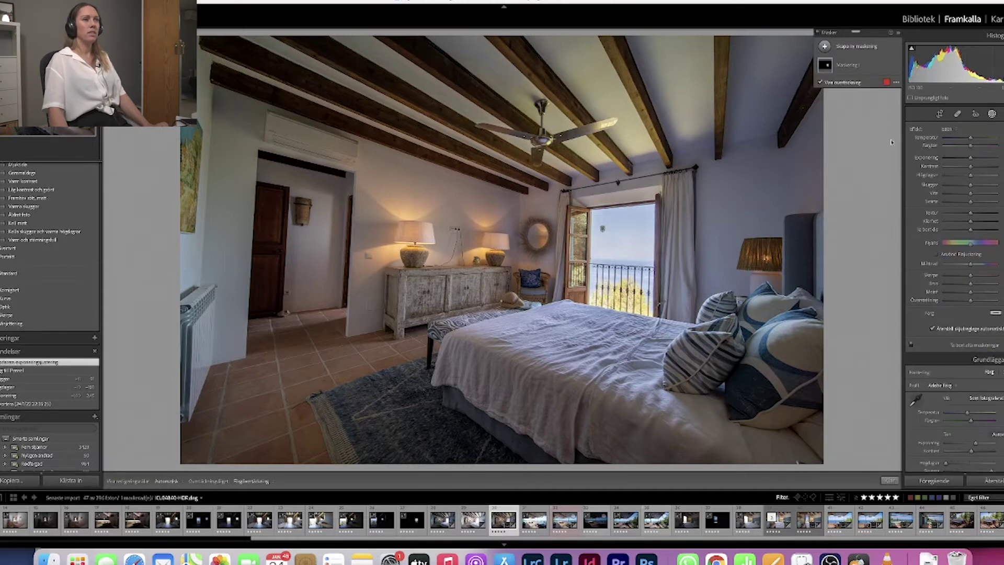
left_click(849, 47)
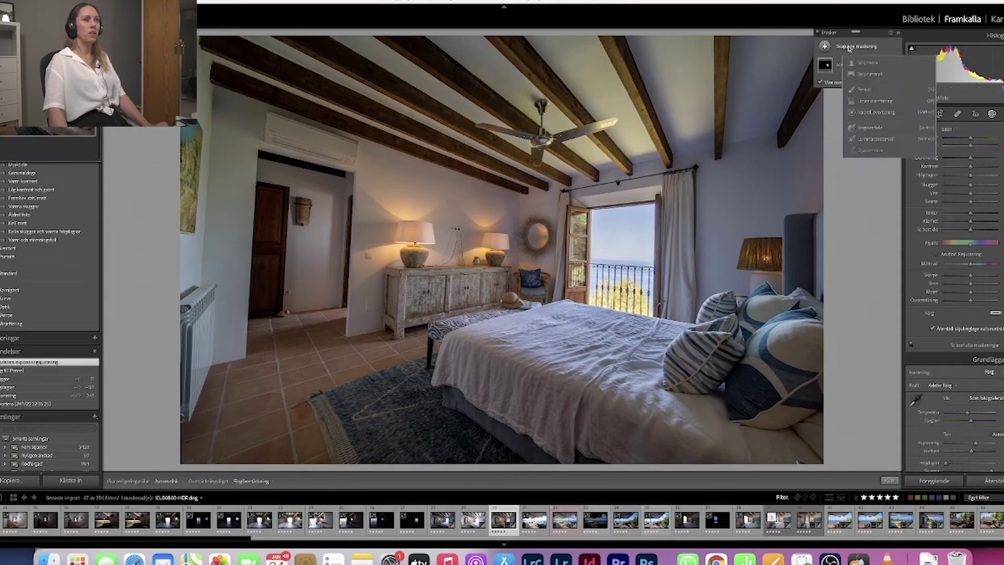
left_click(877, 90)
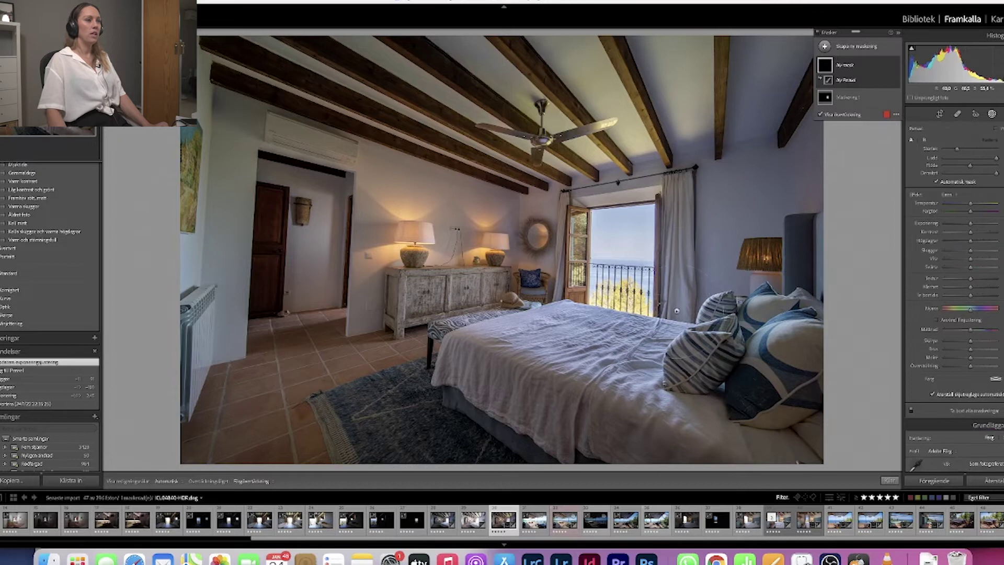
mouse_move(550, 372)
left_mouse_down()
mouse_move(641, 390)
mouse_move(598, 391)
mouse_move(463, 356)
mouse_move(425, 362)
mouse_move(415, 380)
mouse_move(701, 424)
mouse_move(797, 390)
mouse_move(799, 337)
mouse_move(753, 268)
mouse_move(712, 246)
mouse_move(745, 189)
mouse_move(784, 216)
mouse_move(791, 287)
mouse_move(788, 225)
mouse_move(684, 52)
mouse_move(629, 31)
mouse_move(516, 62)
mouse_move(533, 104)
mouse_move(685, 117)
mouse_move(480, 18)
mouse_move(355, 11)
mouse_move(224, 55)
mouse_move(201, 123)
mouse_move(240, 260)
mouse_move(360, 320)
mouse_move(517, 216)
mouse_move(514, 208)
mouse_move(417, 300)
mouse_move(273, 302)
mouse_move(243, 224)
mouse_move(333, 457)
mouse_move(474, 415)
mouse_move(352, 439)
mouse_move(176, 282)
mouse_move(487, 434)
mouse_move(767, 444)
mouse_move(717, 433)
mouse_move(699, 404)
left_mouse_up()
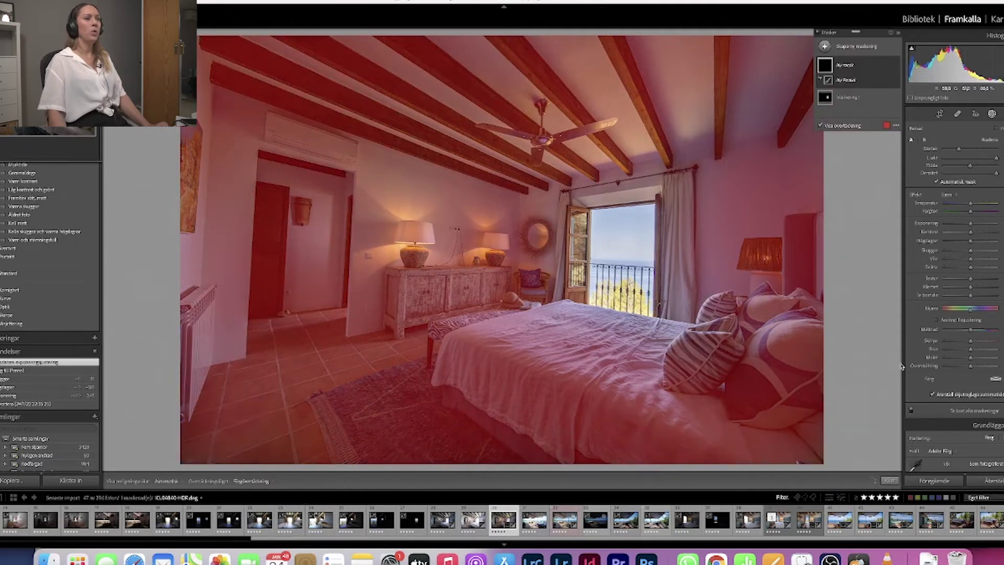
Raise the interior mask's exposure and extend its brushwork across the ceiling and upper walls
left_click(972, 226)
left_click_drag(973, 225, 977, 226)
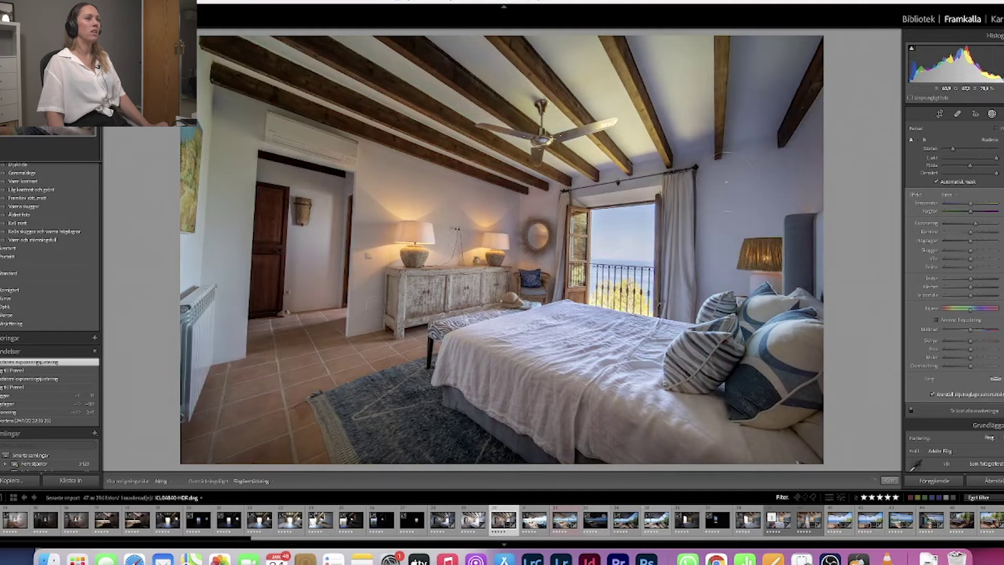
mouse_move(651, 113)
left_mouse_down()
mouse_move(492, 127)
mouse_move(300, 89)
mouse_move(238, 123)
left_mouse_up()
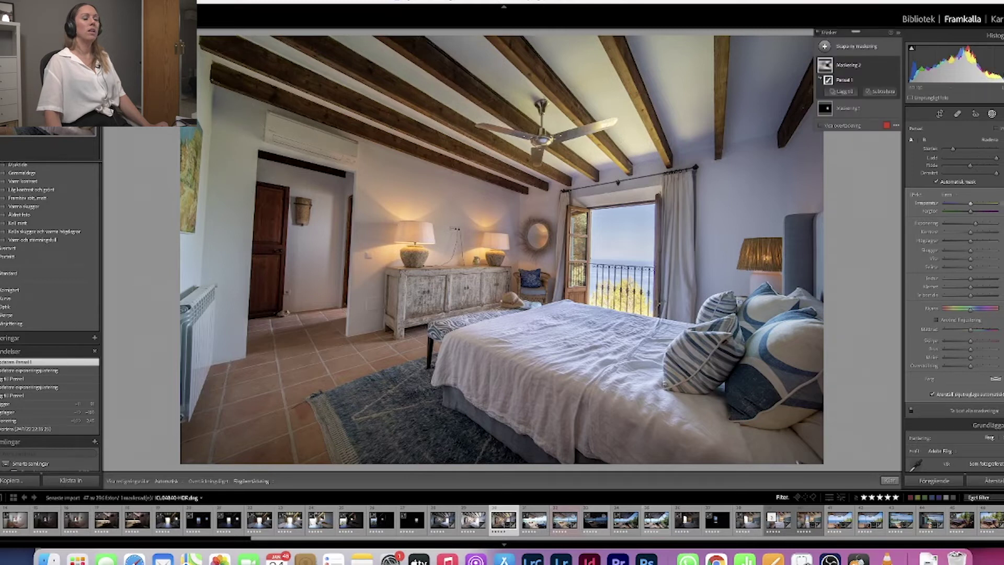
Warm the interior mask's temperature, touch up its brushed area and leave masking
left_click_drag(972, 204, 975, 206)
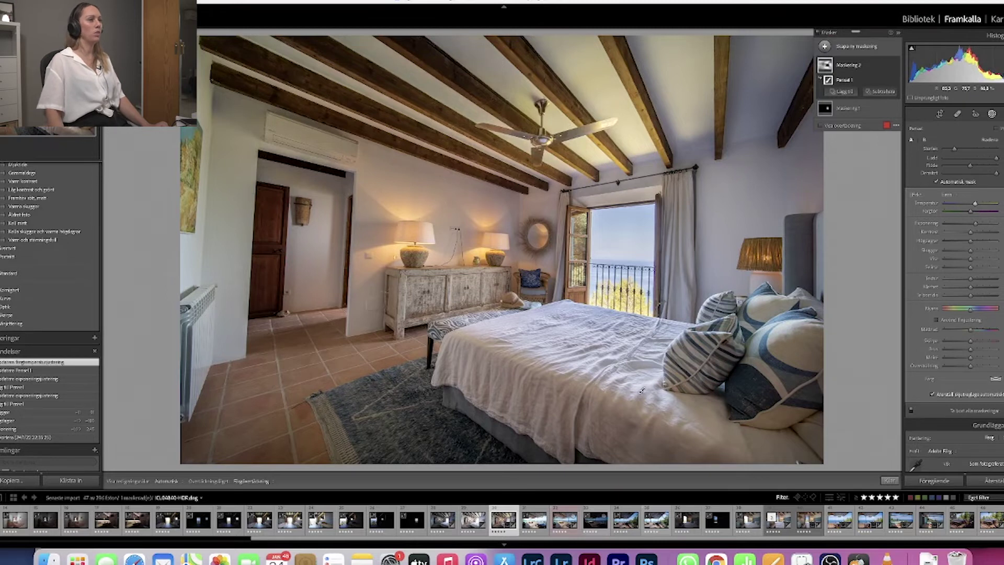
scroll(632, 455, "up", 2)
key("Return")
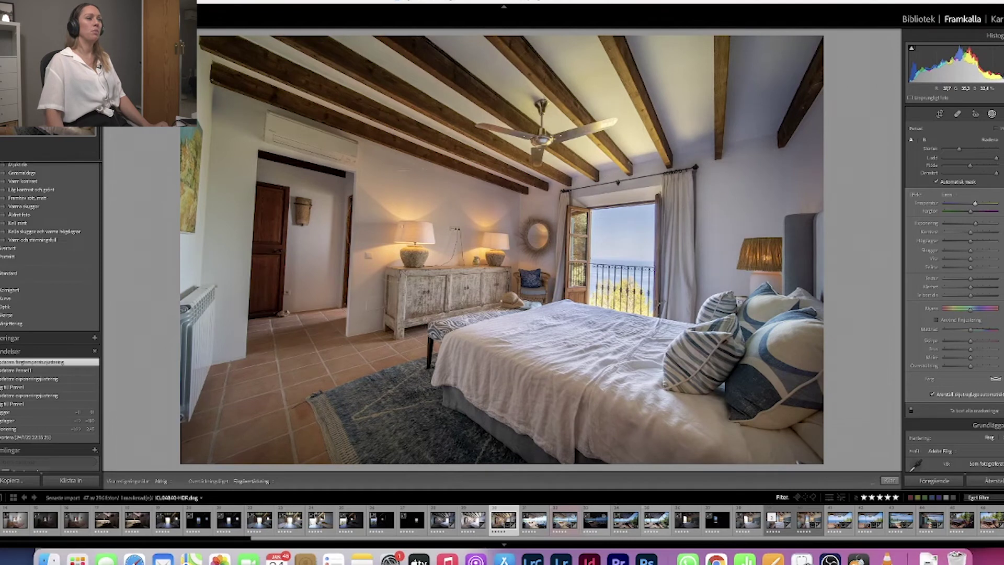
key("k")
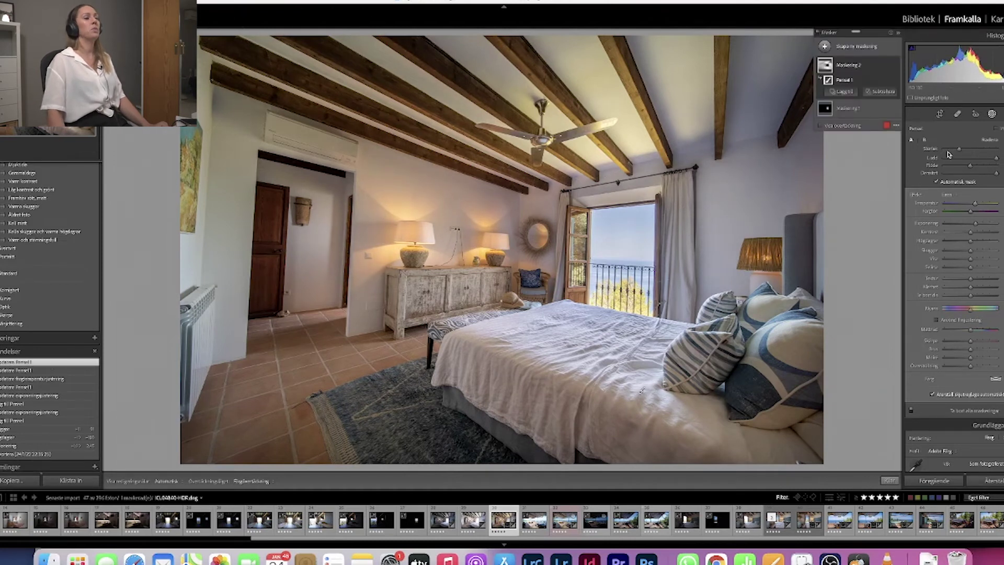
left_click(992, 114)
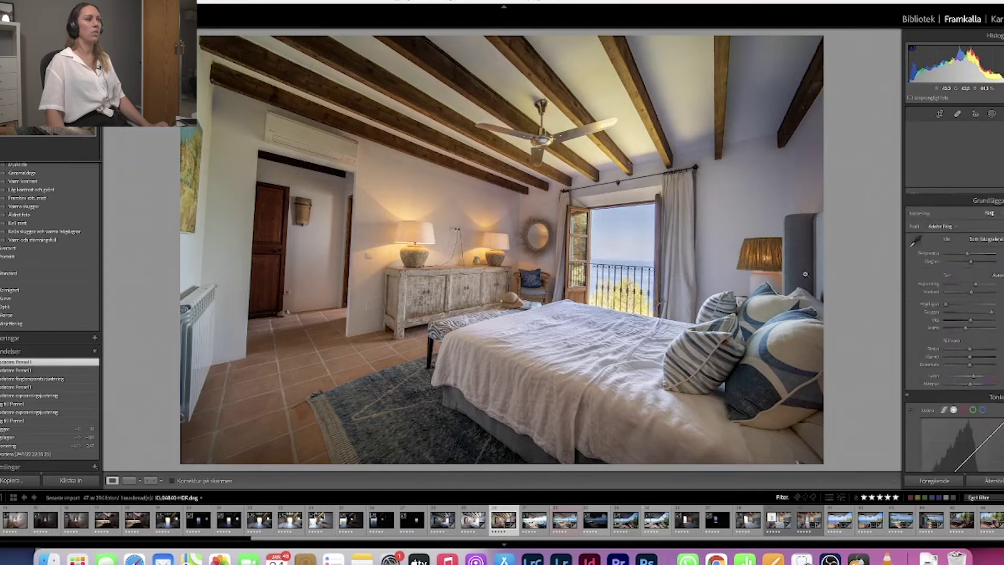
Compare the bedroom photo's original import state with its latest edit in the history
left_click(30, 453)
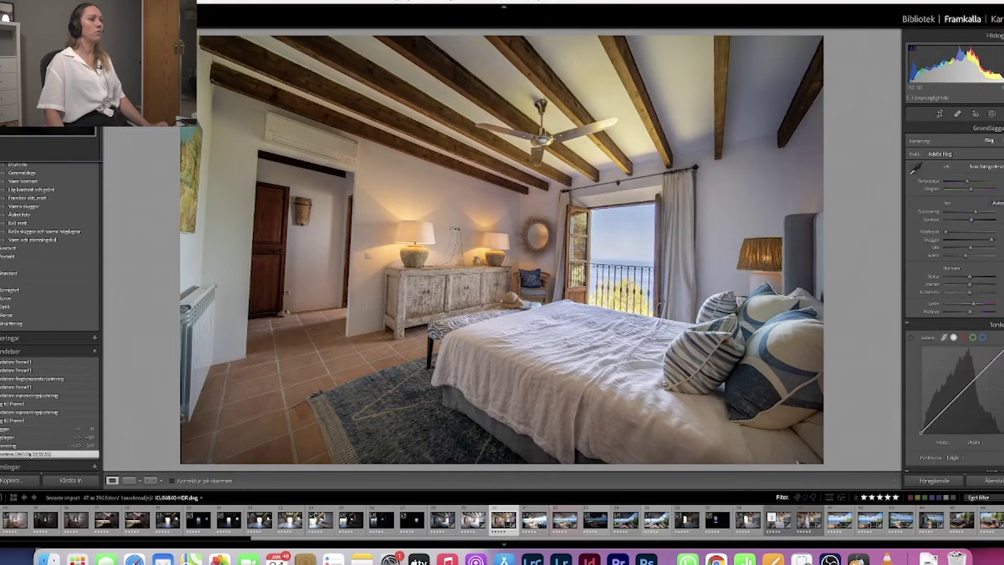
left_click(16, 362)
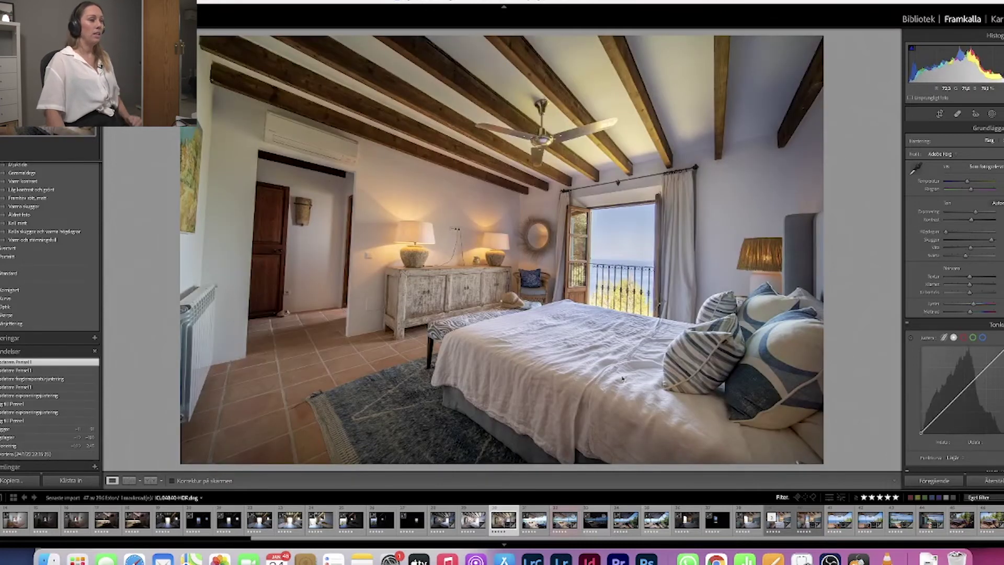
Open the merged bedroom HDR for editing in Adobe Photoshop 2022
right_click(504, 521)
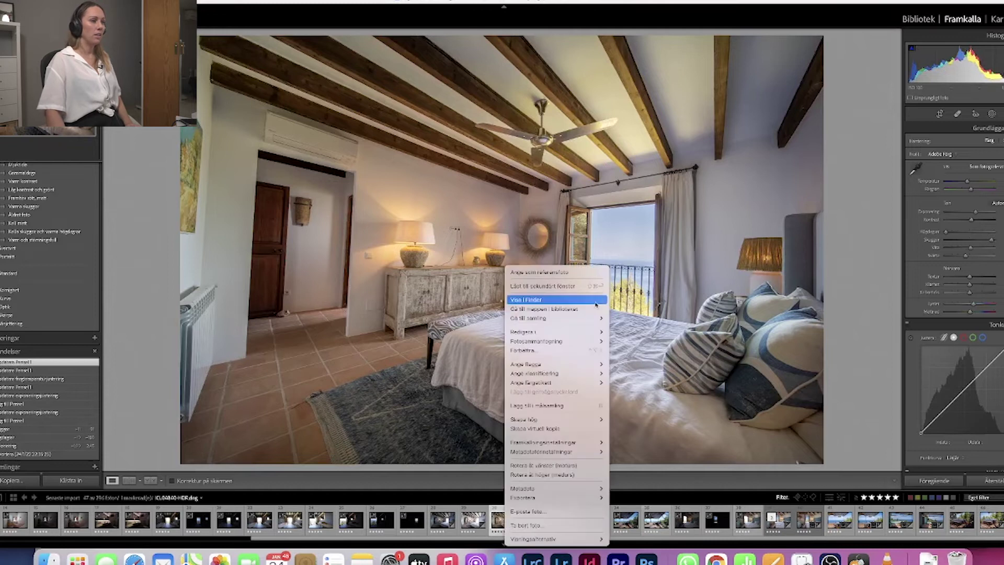
mouse_move(584, 330)
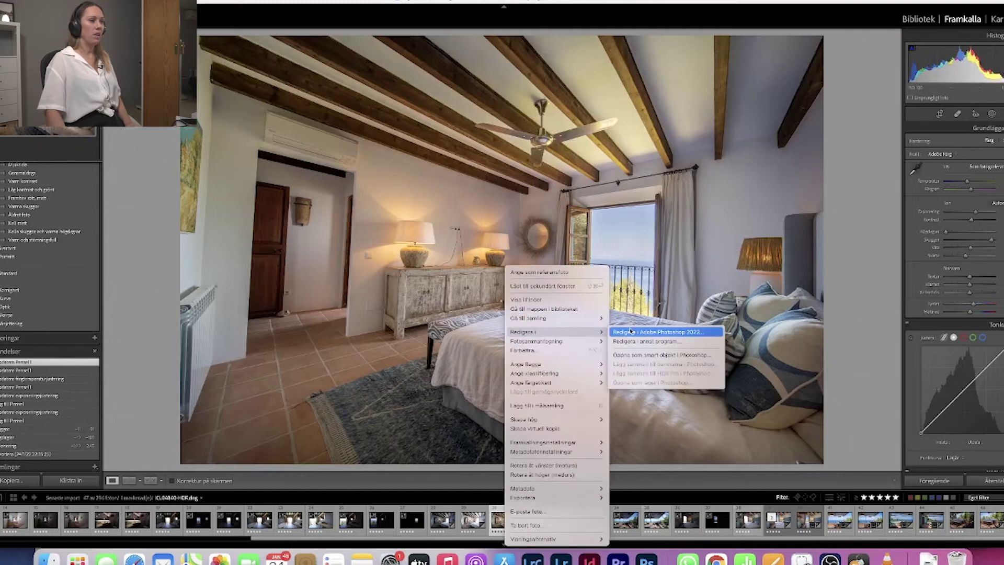
left_click(631, 330)
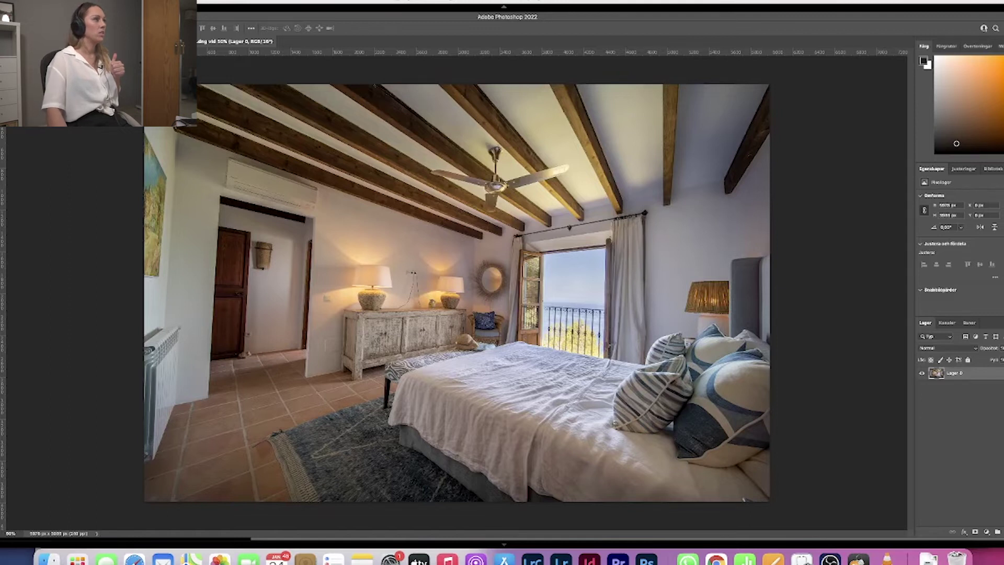
Start a Skew transform on the bedroom layer, hide the panels and pull the photo's upper-left corner outward to straighten the left-hand verticals
left_click(57, 1)
mouse_move(87, 172)
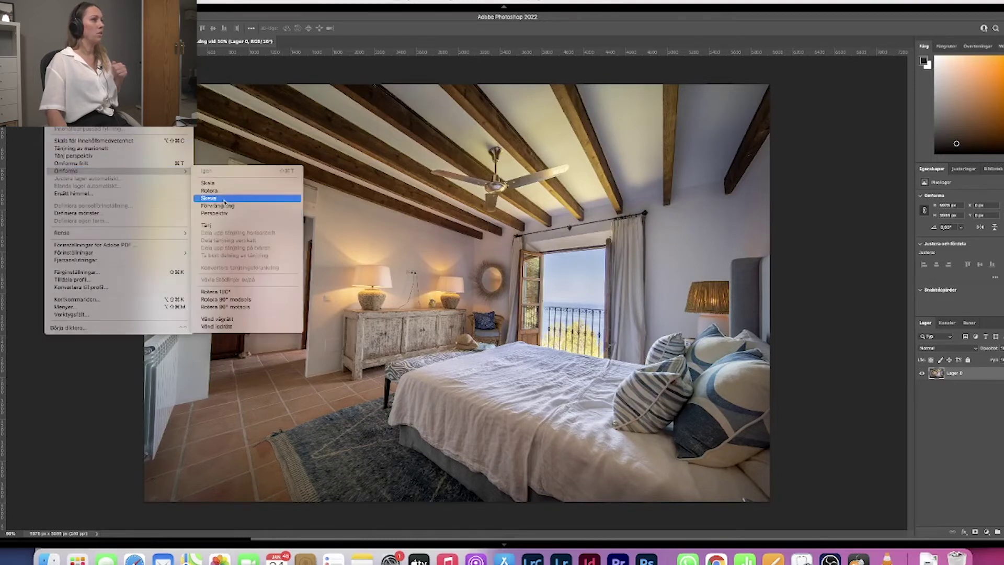
left_click(226, 199)
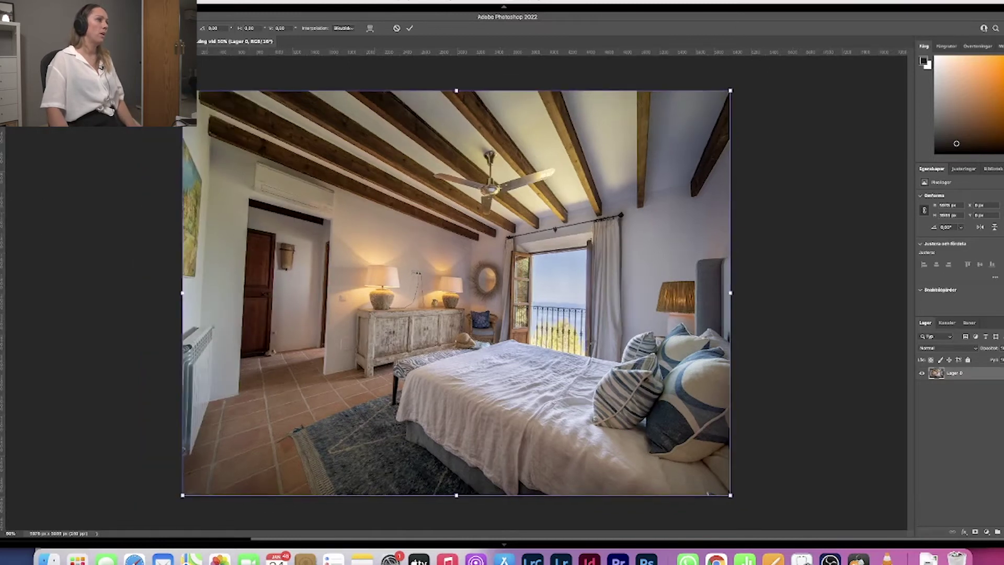
key("Tab")
left_click_drag(196, 77, 173, 78)
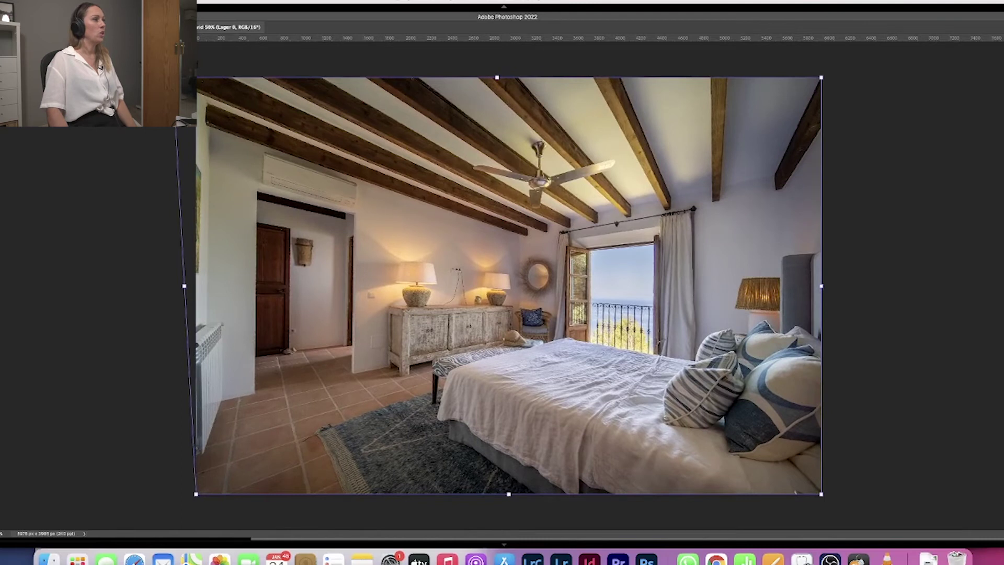
key("super+z")
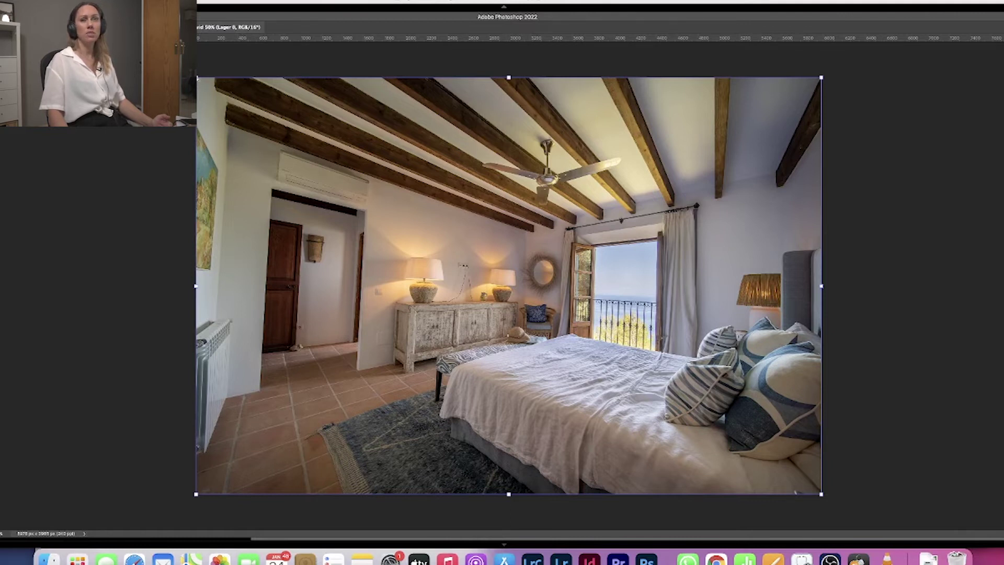
left_click_drag(196, 77, 174, 77)
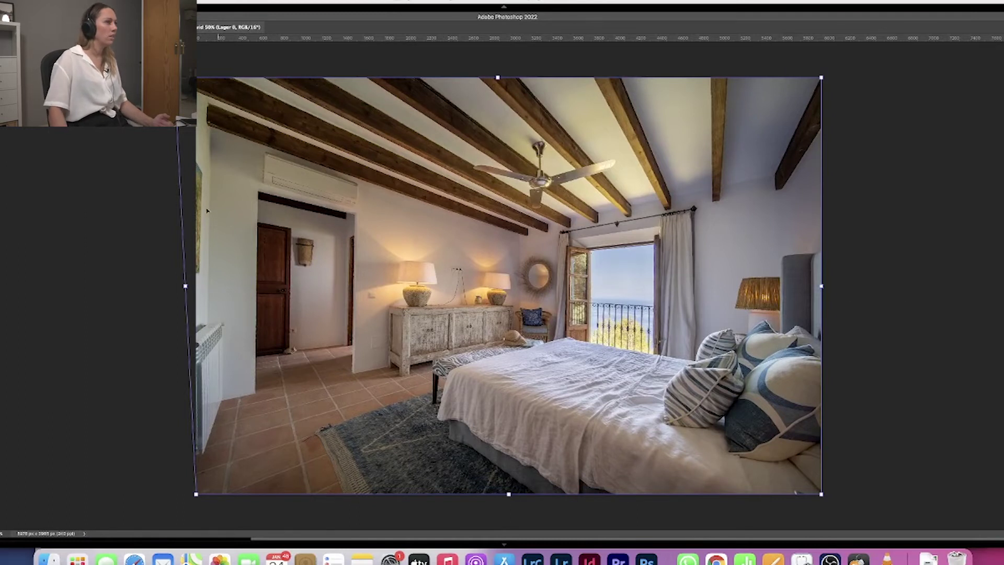
Place vertical guides along the left wall's corner and the doorway's edge, and fine-tune the left side's skew against them
left_click_drag(3, 225, 209, 238)
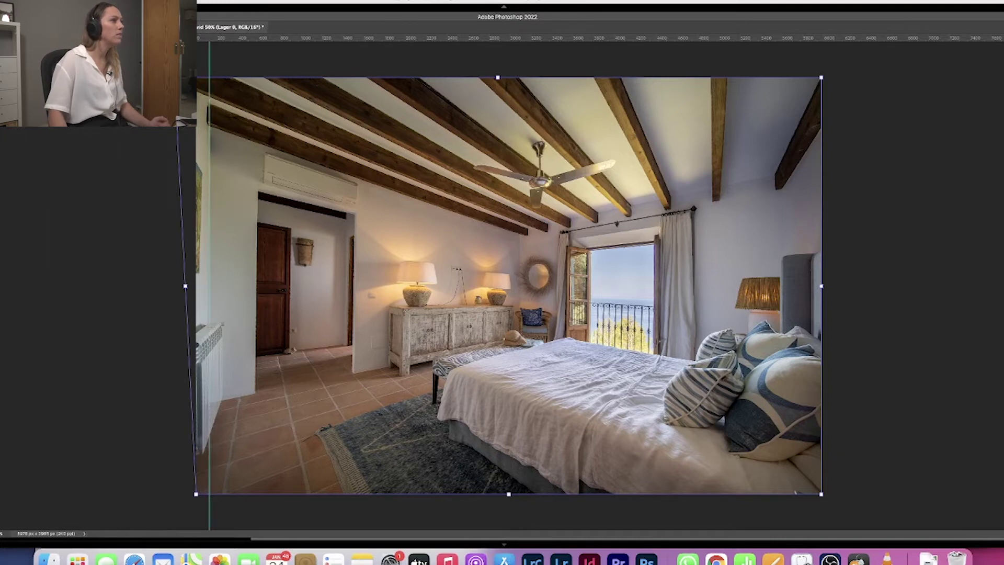
left_click_drag(185, 286, 185, 285)
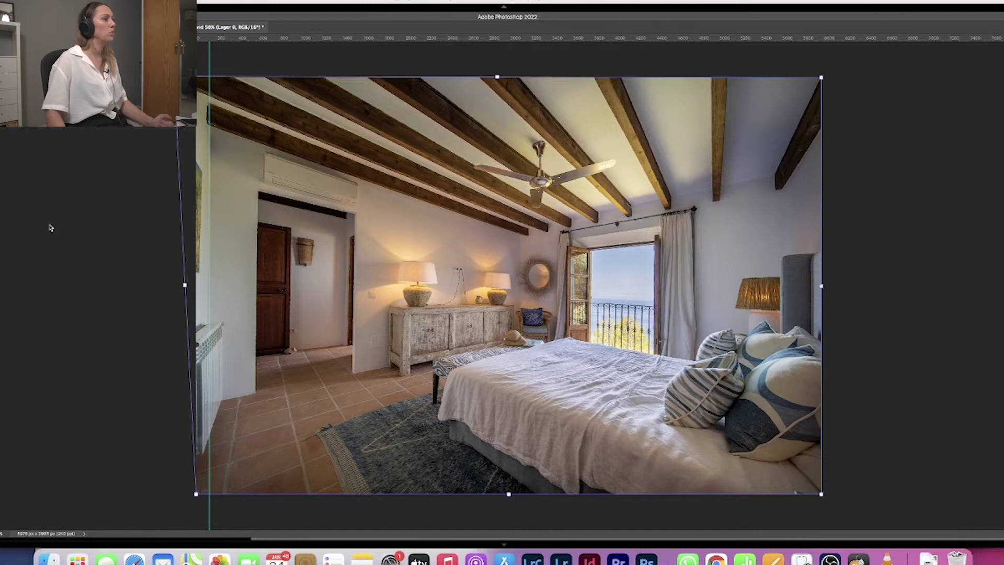
left_click_drag(242, 291, 257, 290)
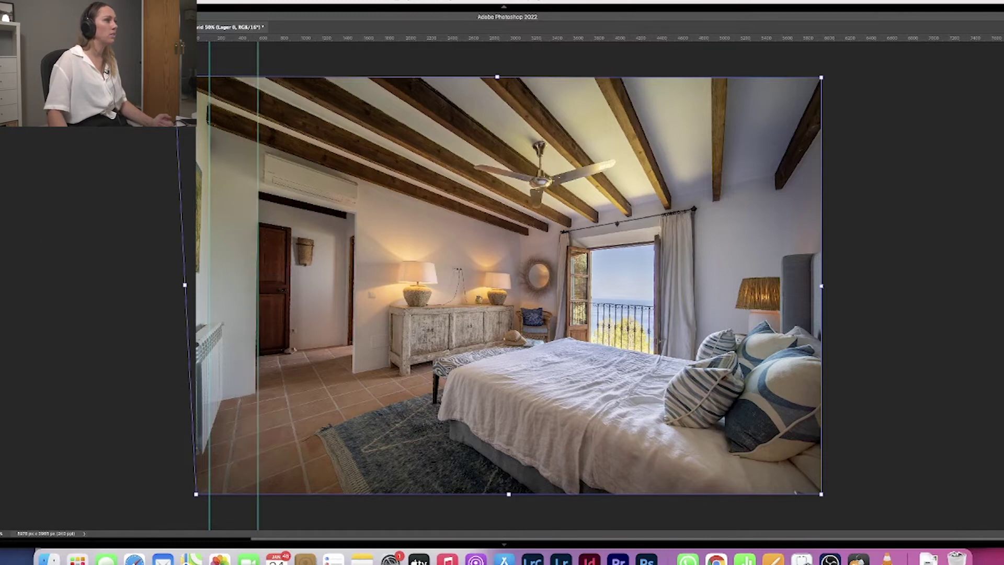
left_click_drag(185, 285, 183, 284)
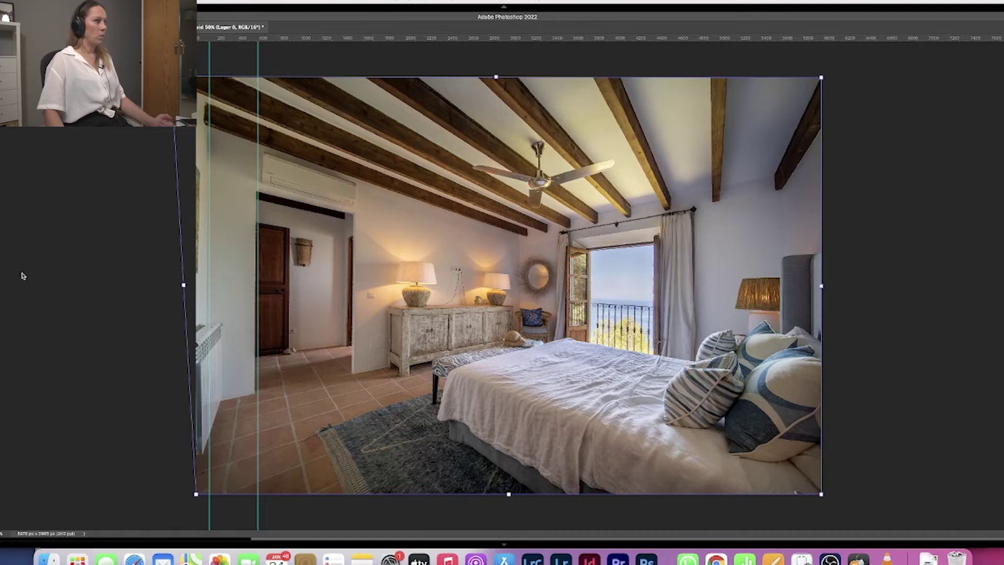
left_click_drag(8, 274, 1, 219)
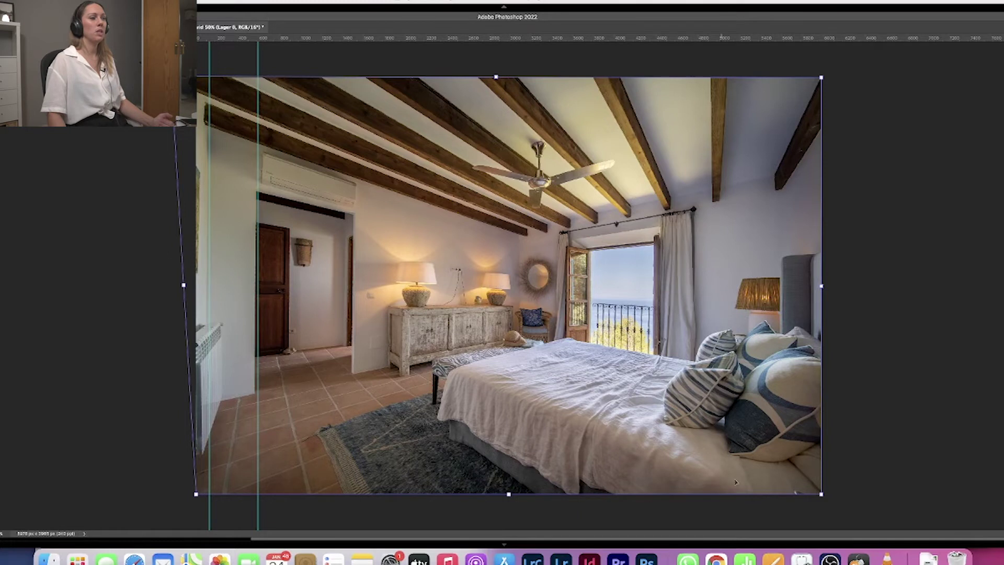
Skew the photo's lower-right corner slightly outward, check it with a vertical guide at the balcony door frame and apply the transform
left_click_drag(822, 494, 830, 497)
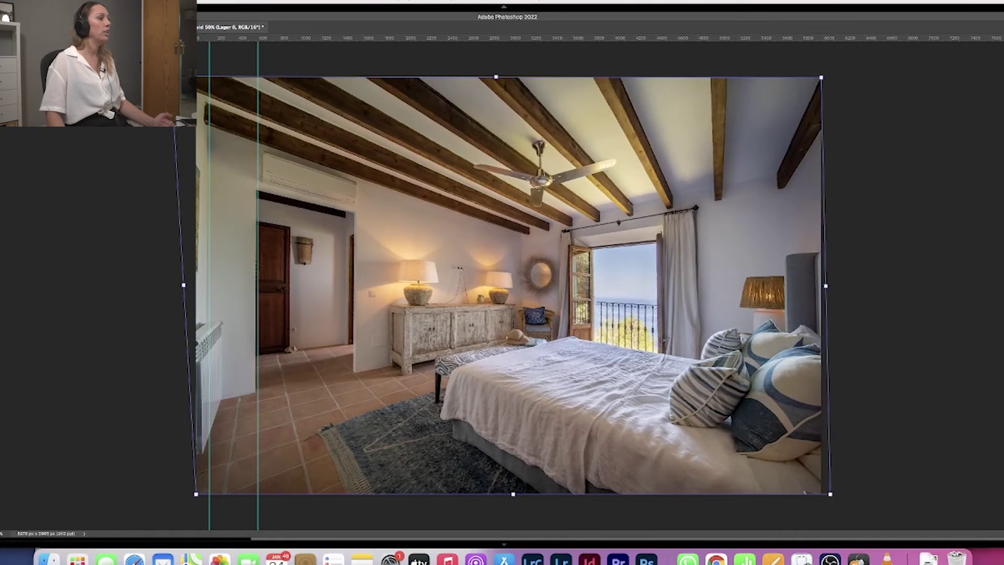
left_click_drag(1, 366, 664, 426)
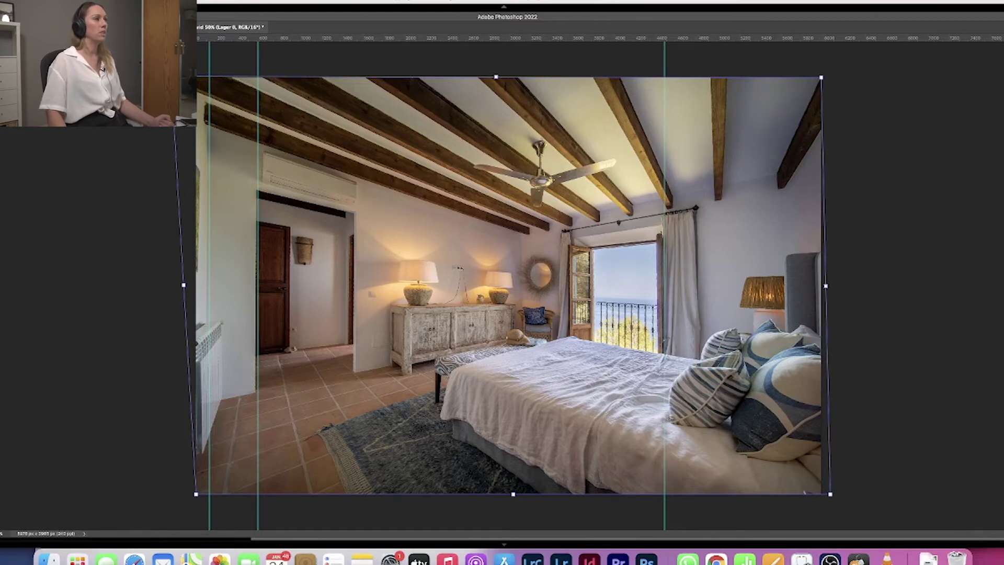
mouse_move(171, 77)
left_mouse_down()
mouse_move(171, 63)
mouse_move(171, 77)
left_mouse_up()
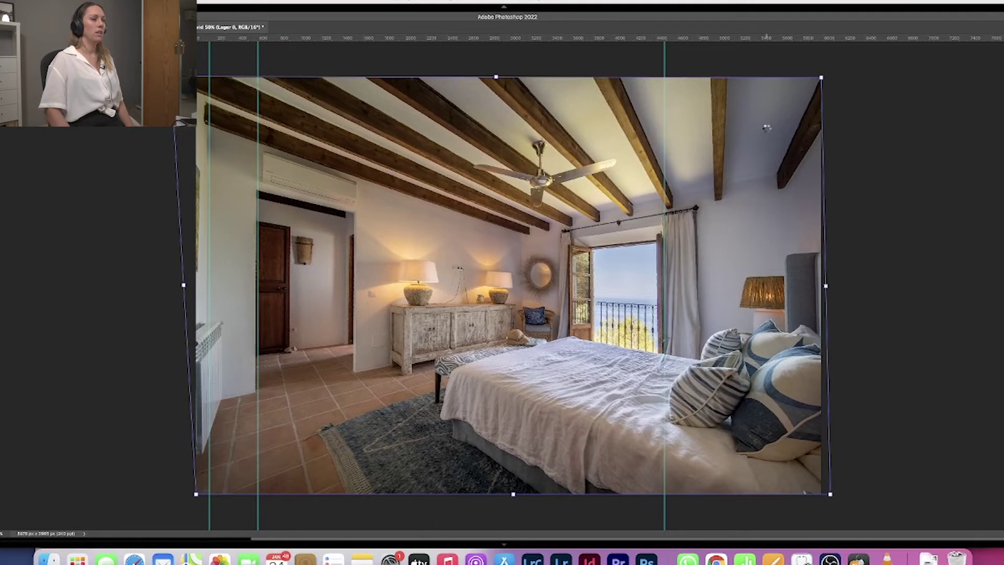
key("Return")
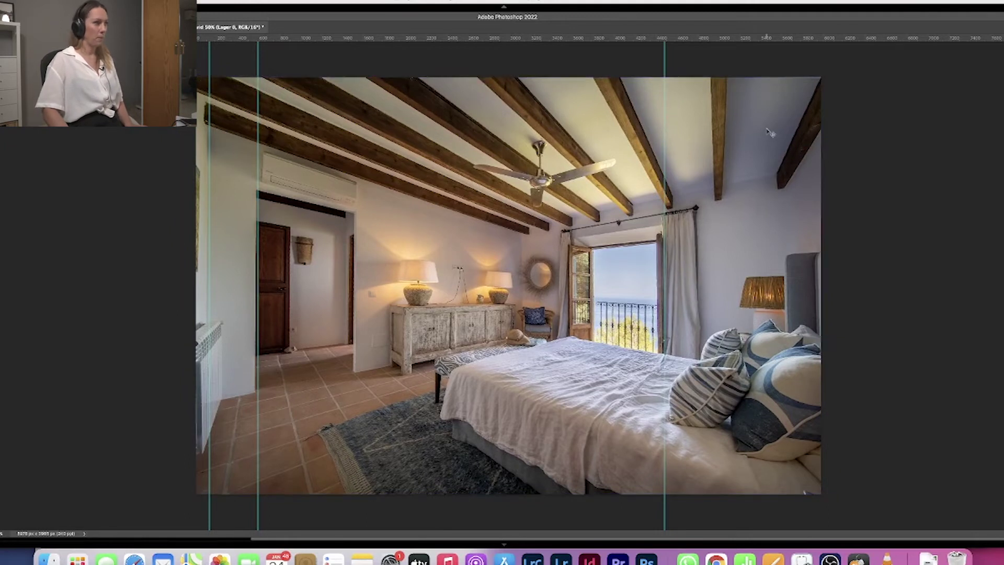
Save the straightened bedroom photo, switch back to Lightroom Classic and go to the previous photo
key("super+s")
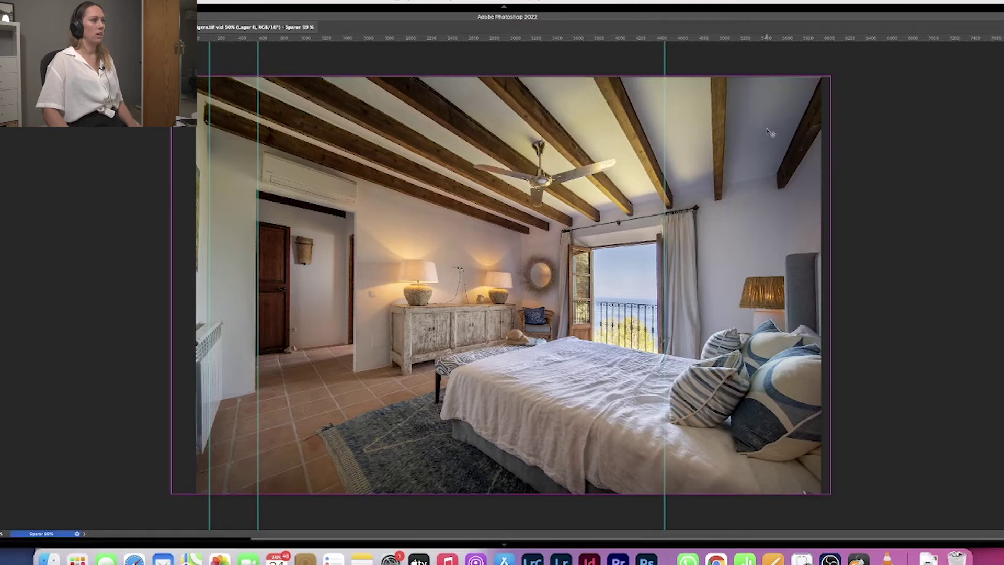
key("super+Tab")
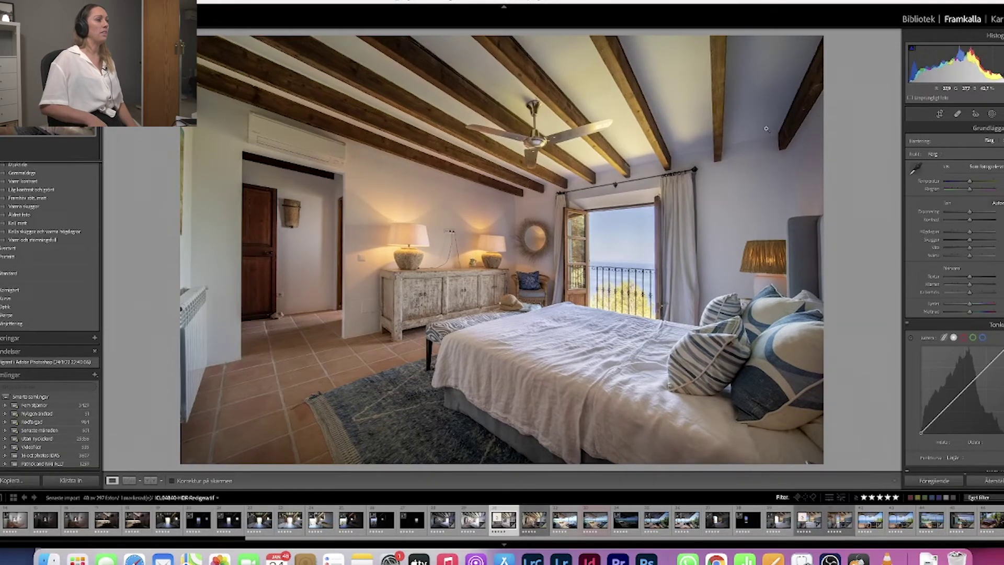
key("Left")
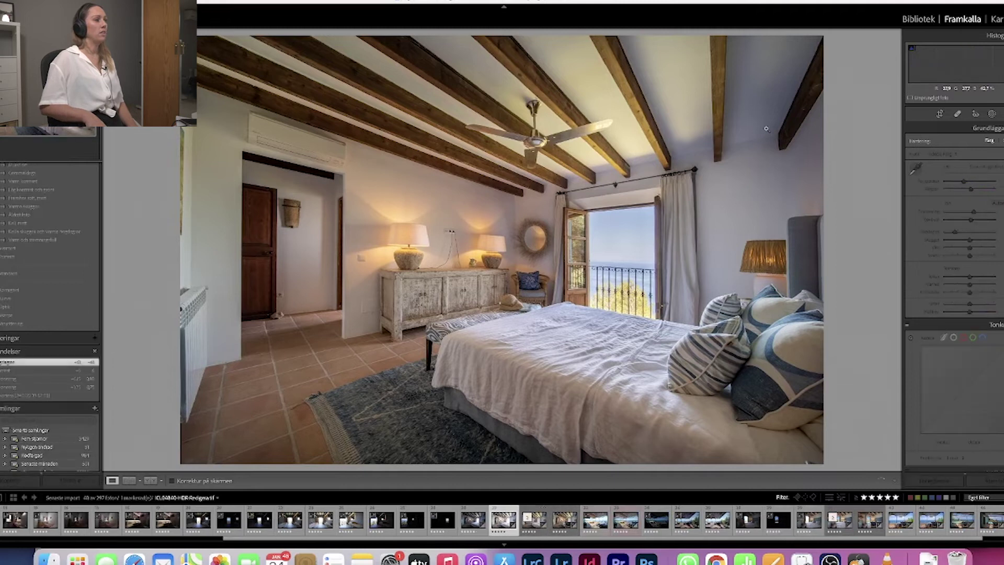
Compare the straightened bedroom photo with its HDR version and the original exposures
key("Right")
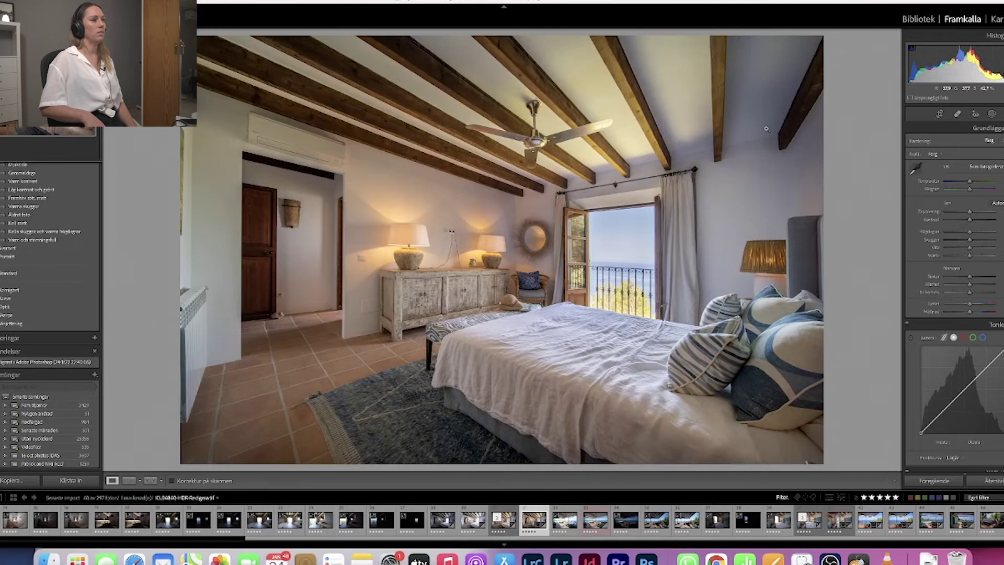
key("Left")
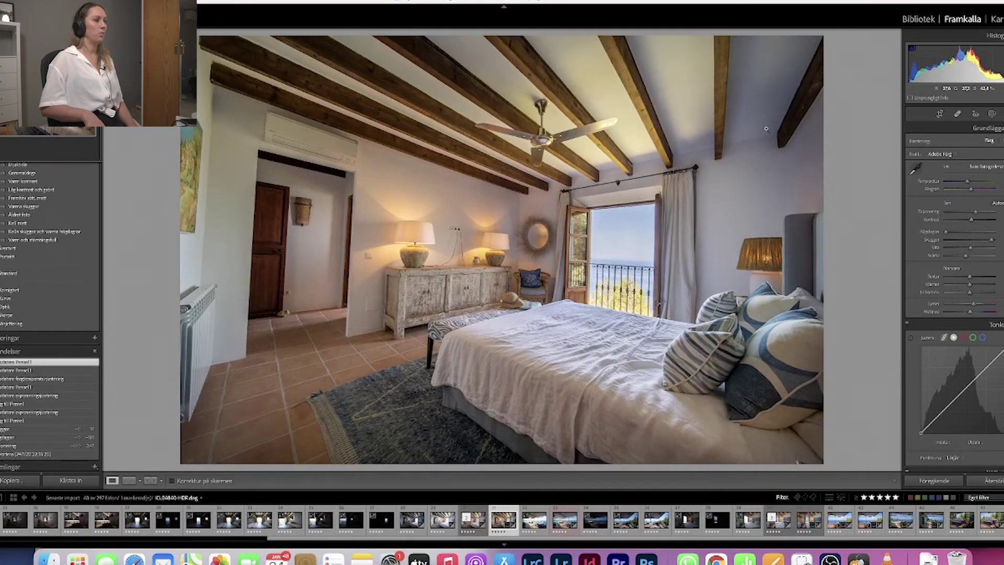
key("Right")
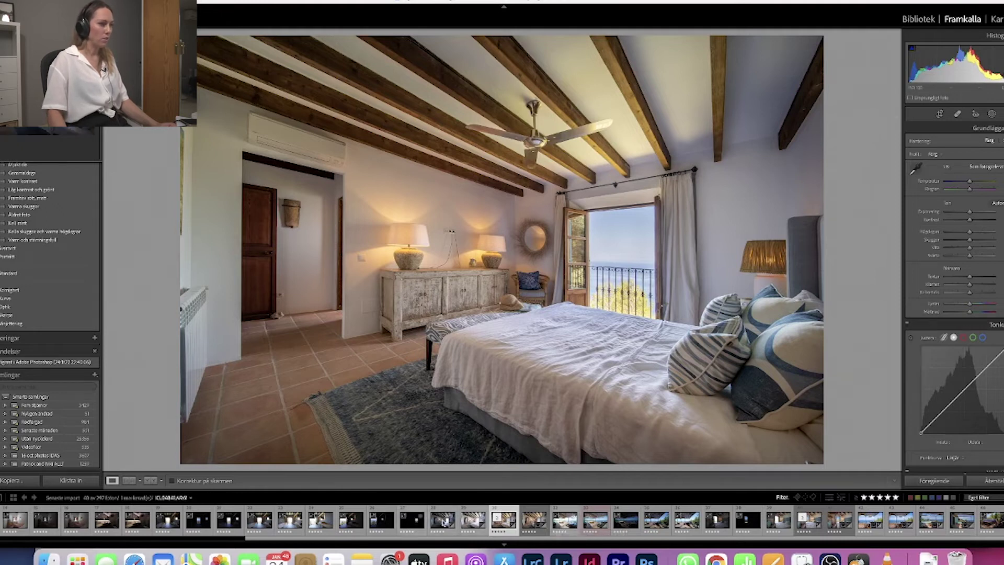
key("Left")
key("Left")
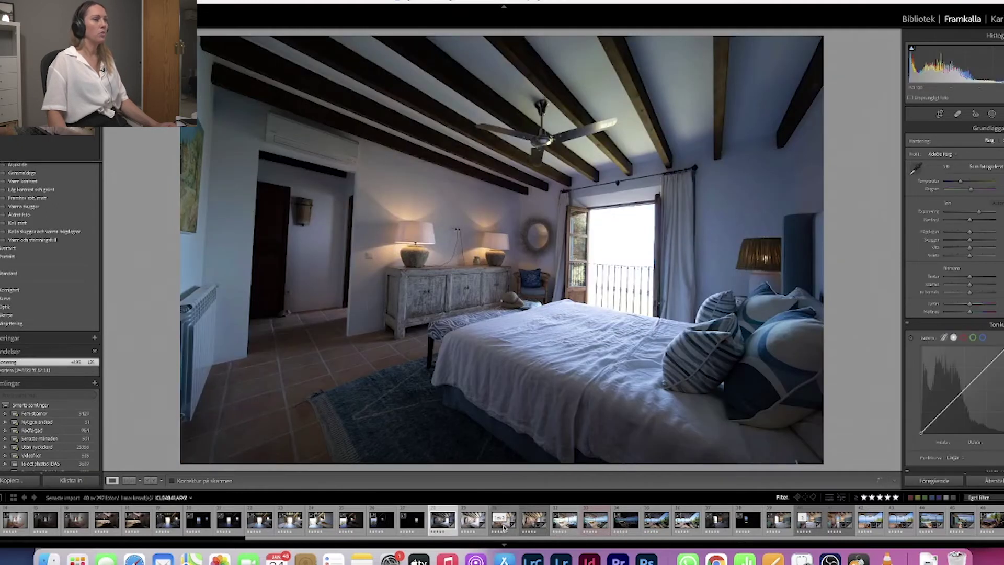
Give the finished bedroom photo a red label, and briefly filter the filmstrip by red labels
left_click(505, 529)
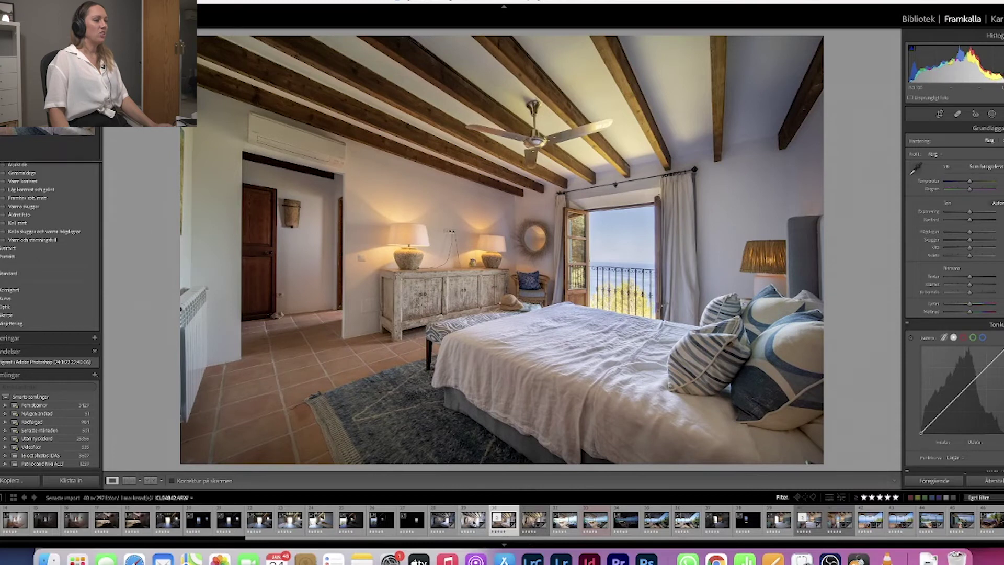
key("6")
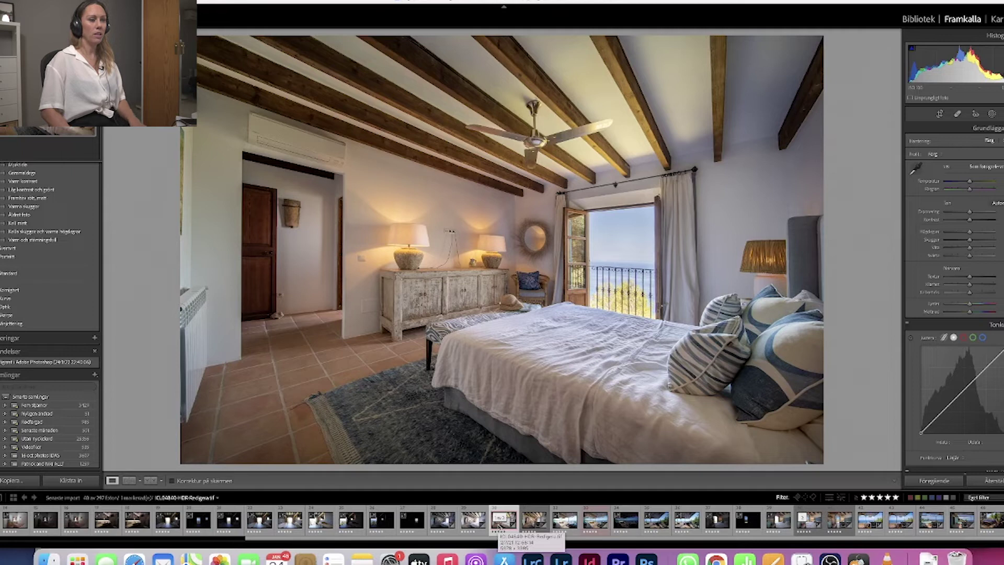
left_click(910, 498)
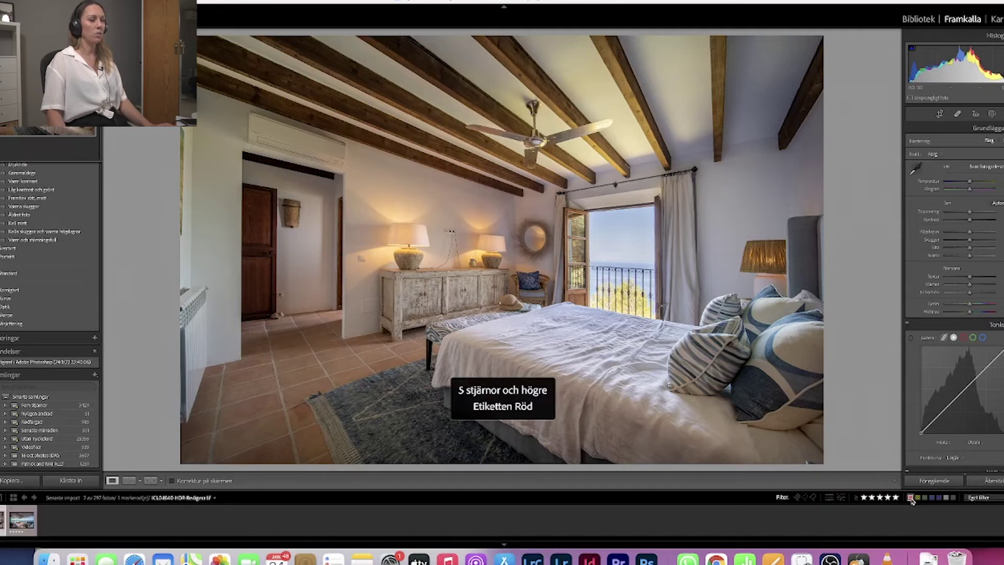
left_click(911, 497)
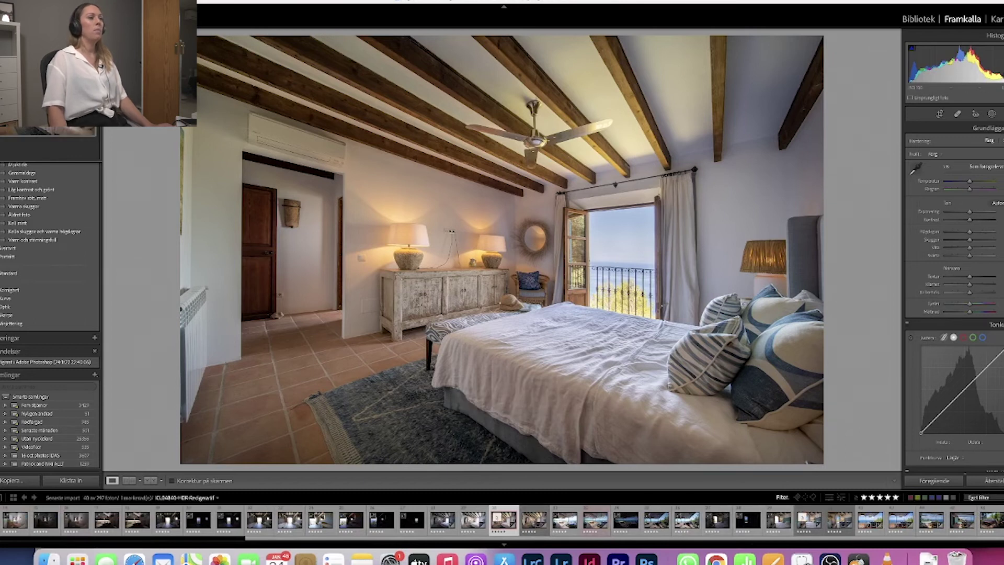
left_click(991, 114)
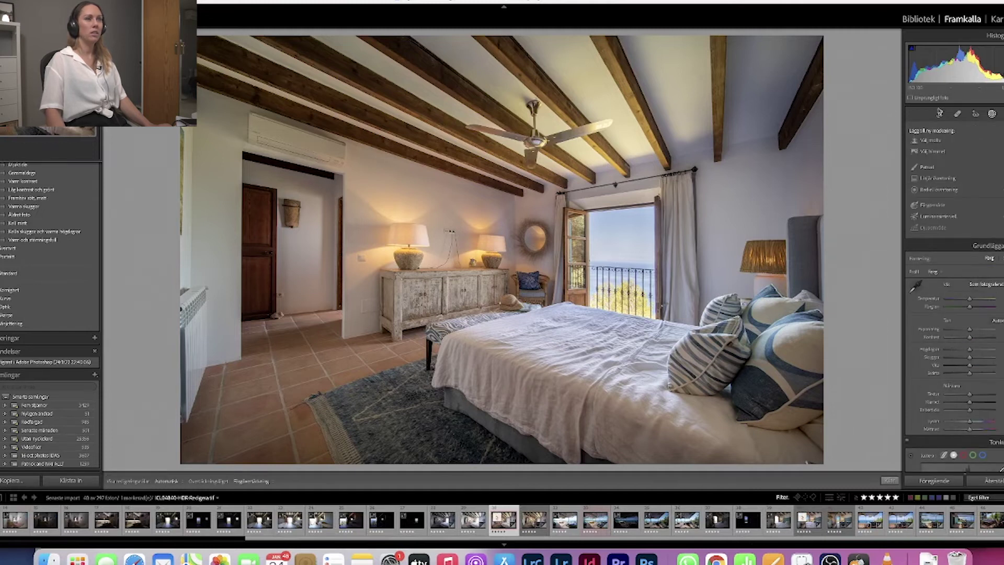
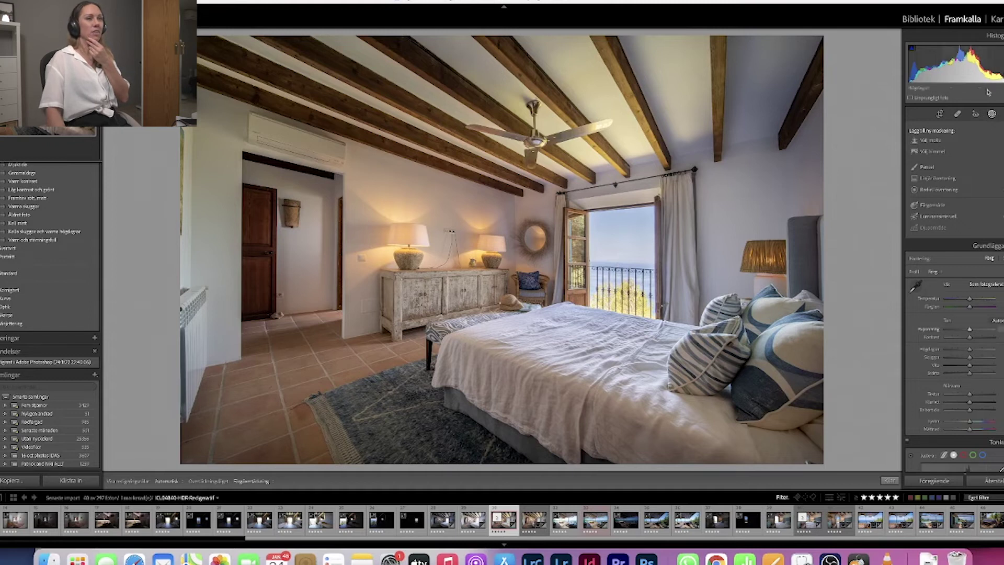
left_click(992, 115)
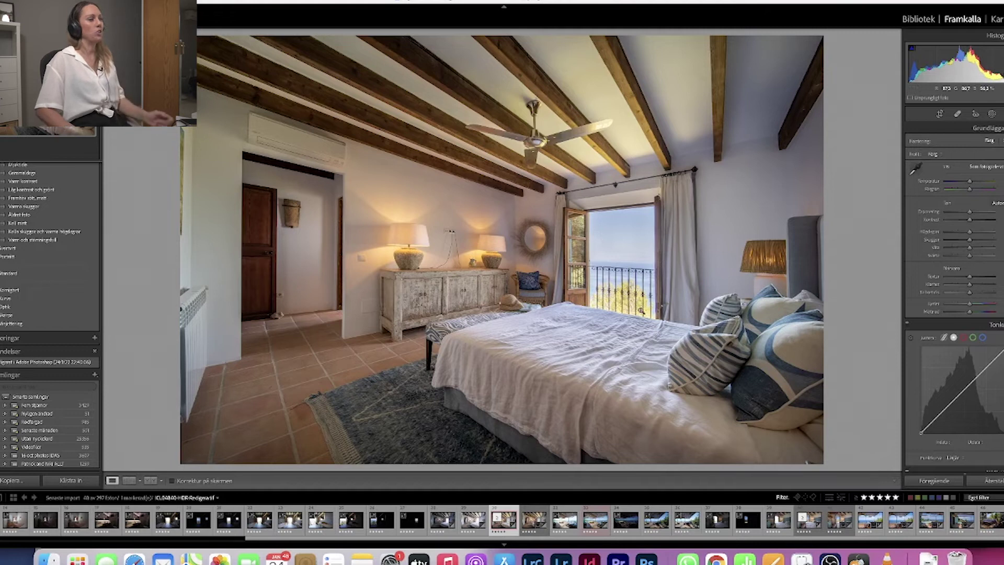
Browse back past the bedroom and washbasin photos to the exposures of the bathroom with the bathtub and balcony doors
key("Right")
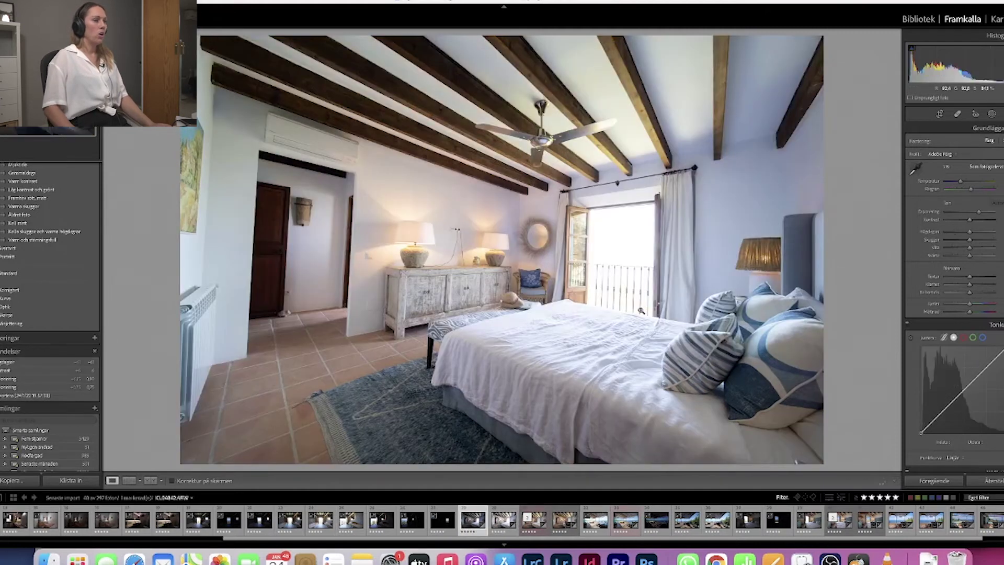
key("Right")
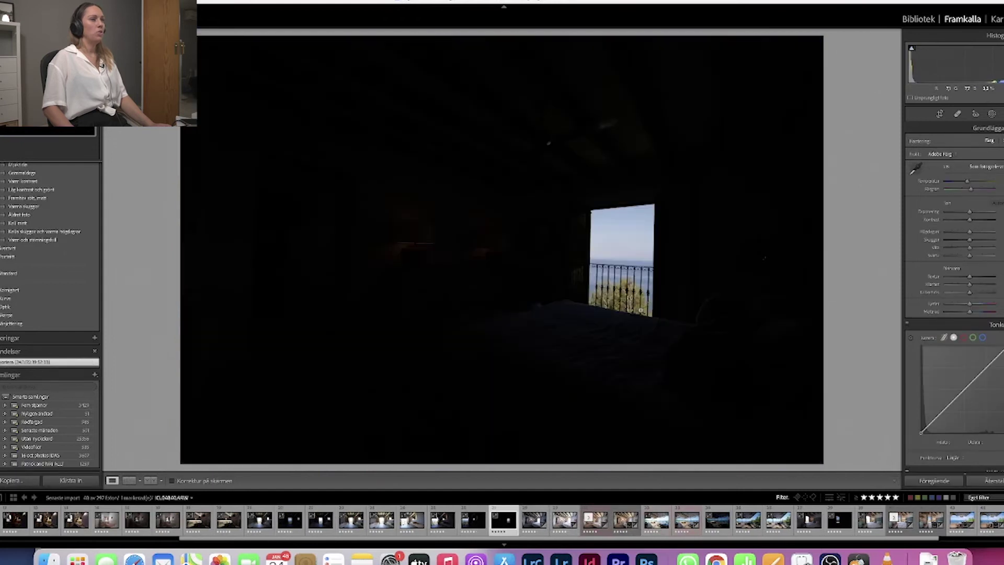
key("Right")
key("Left")
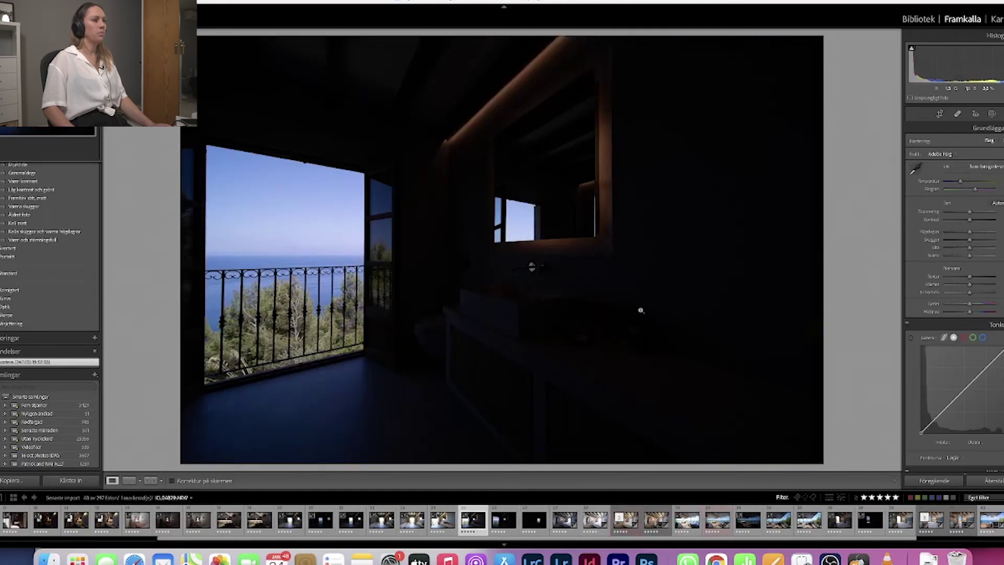
key("Left")
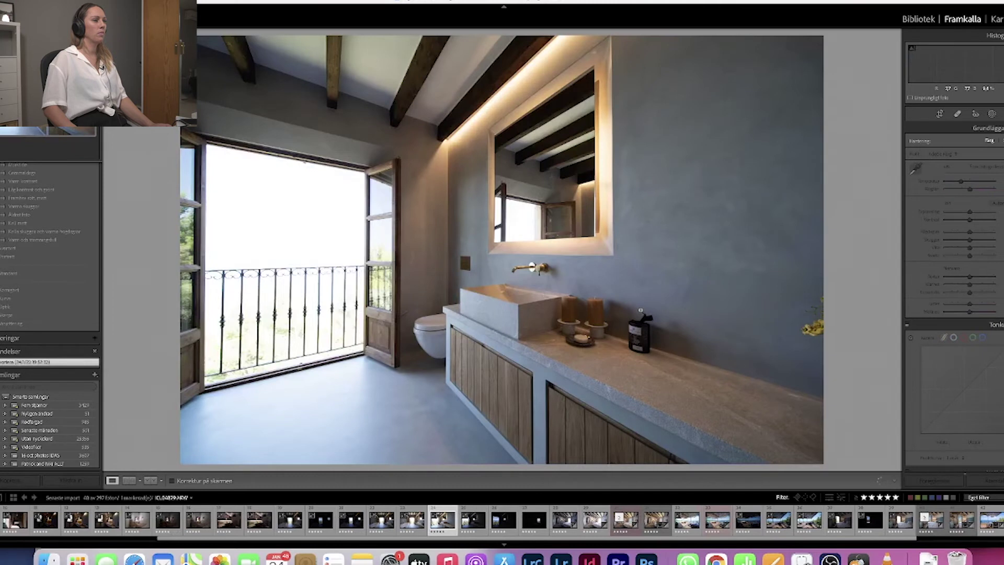
key("Left")
key("Left")
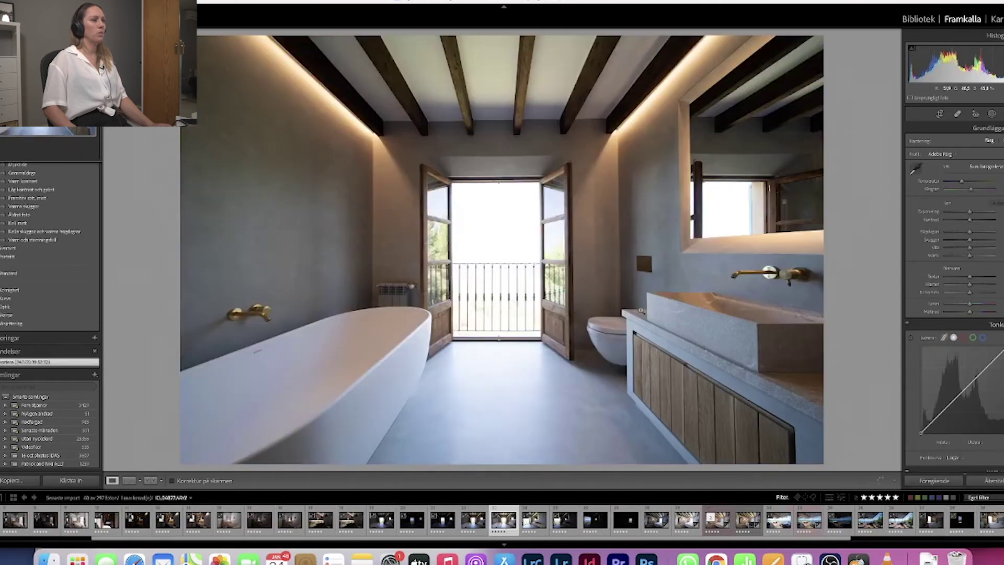
key("Left")
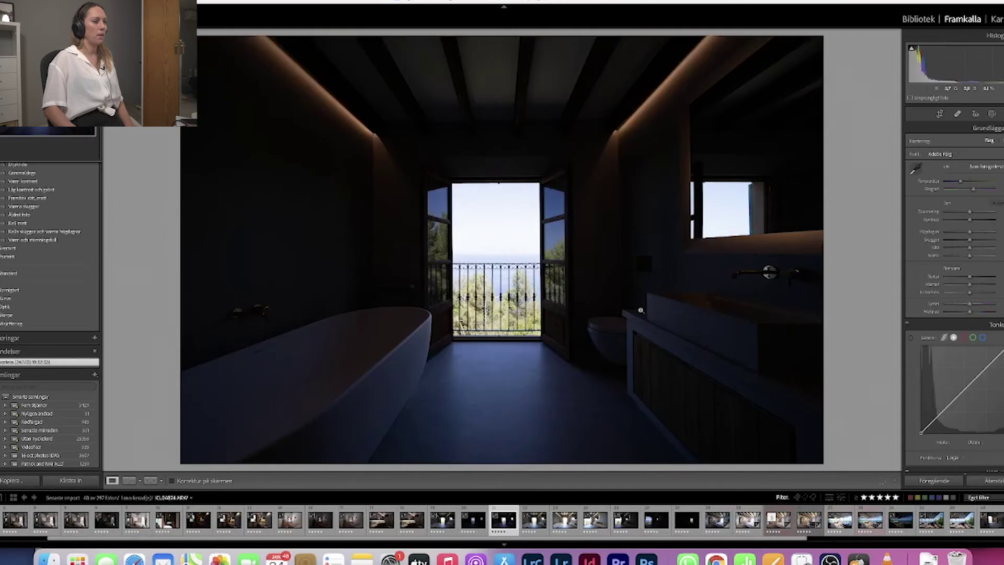
key("Left")
key("Left")
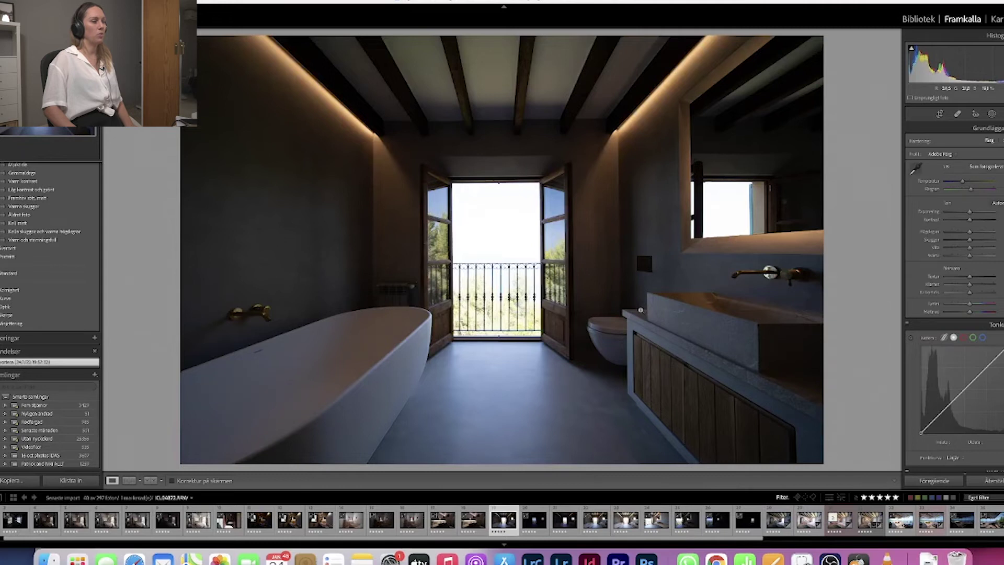
Compare the bathtub bathroom's bracketed exposures for window detail and interior brightness
key("Right")
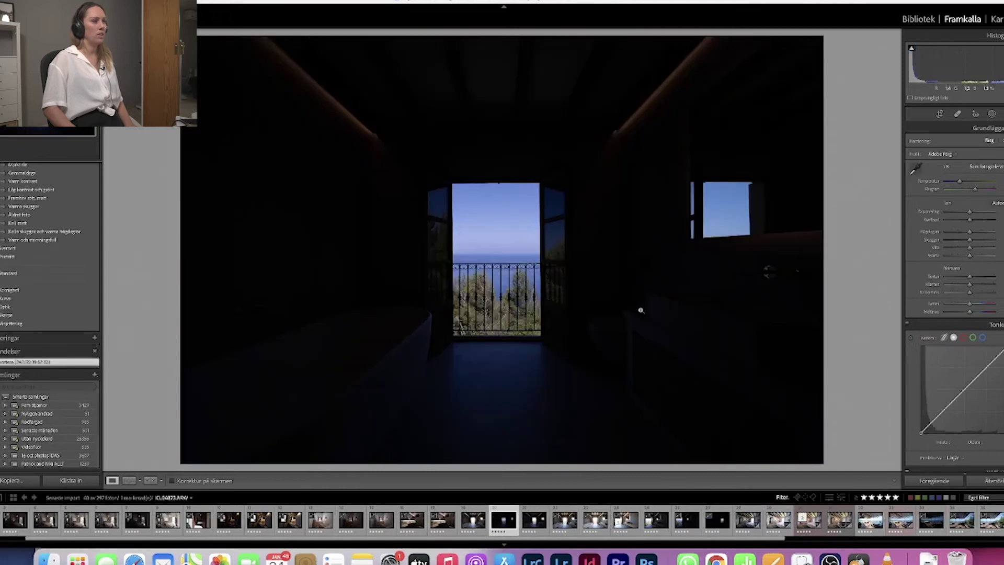
key("Right")
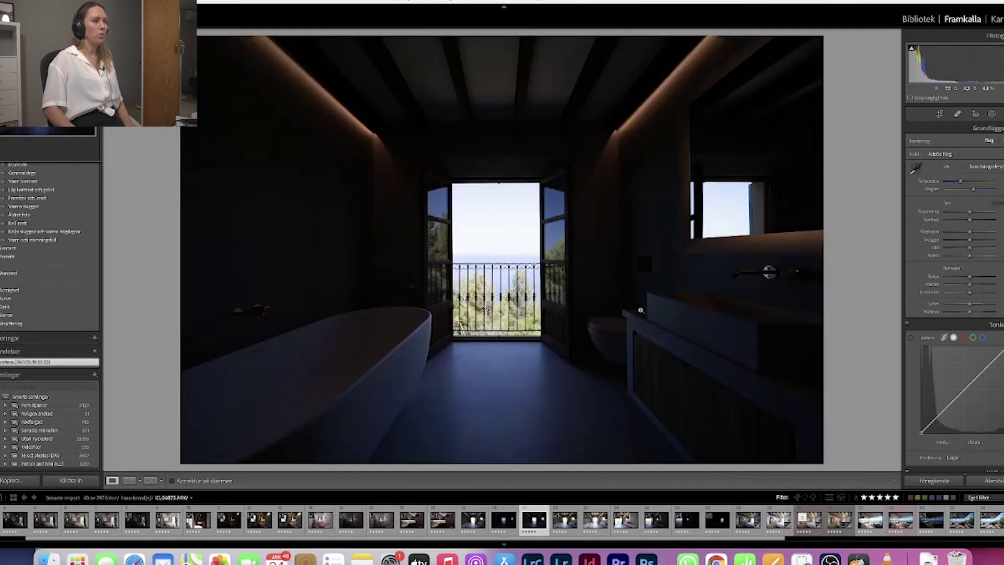
key("Right")
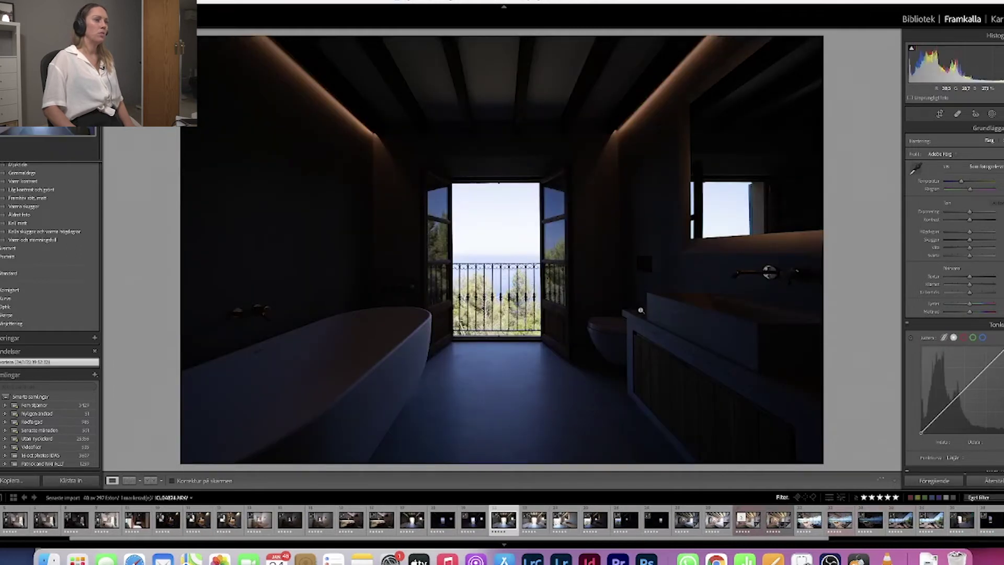
key("Right")
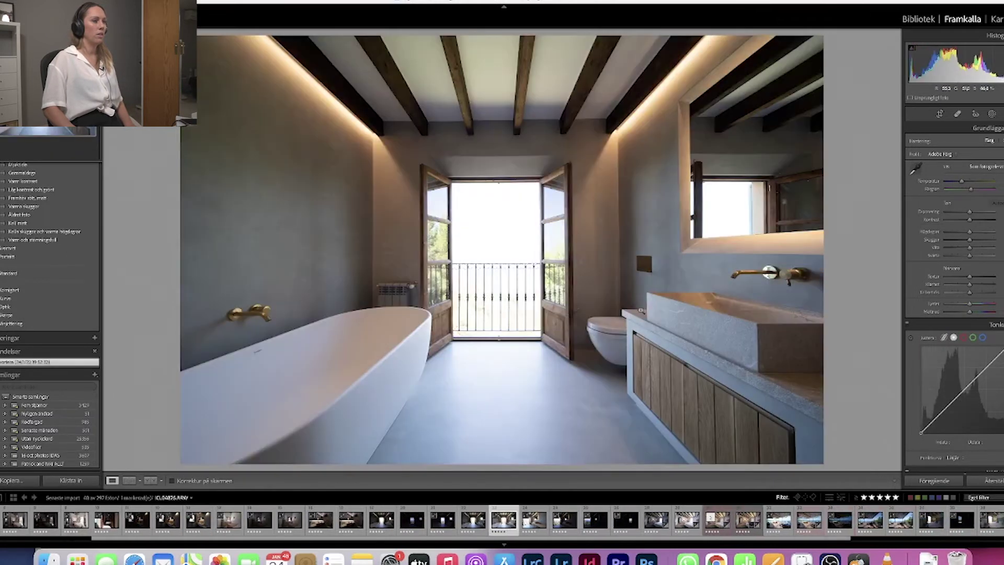
key("Left")
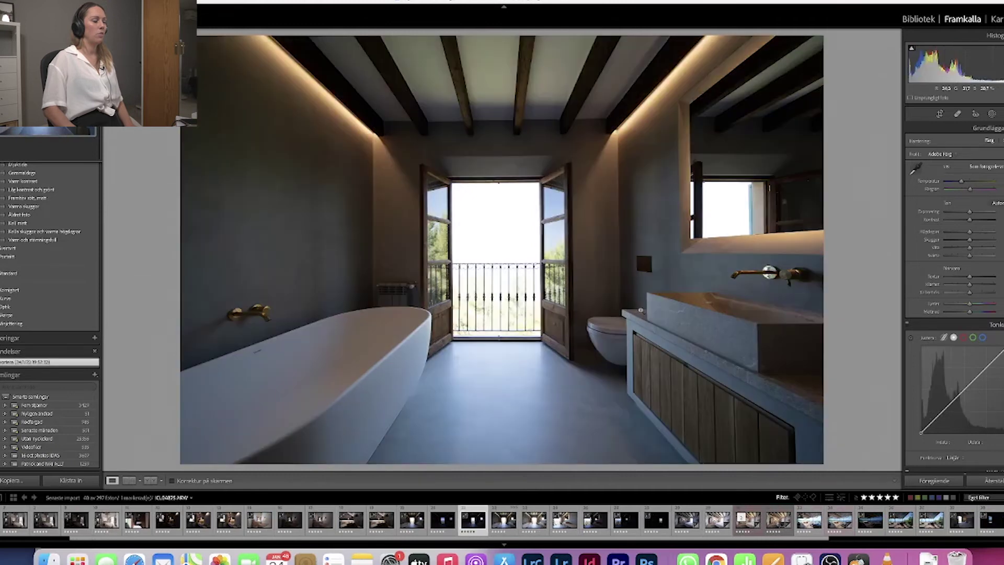
key("Left")
key("Left")
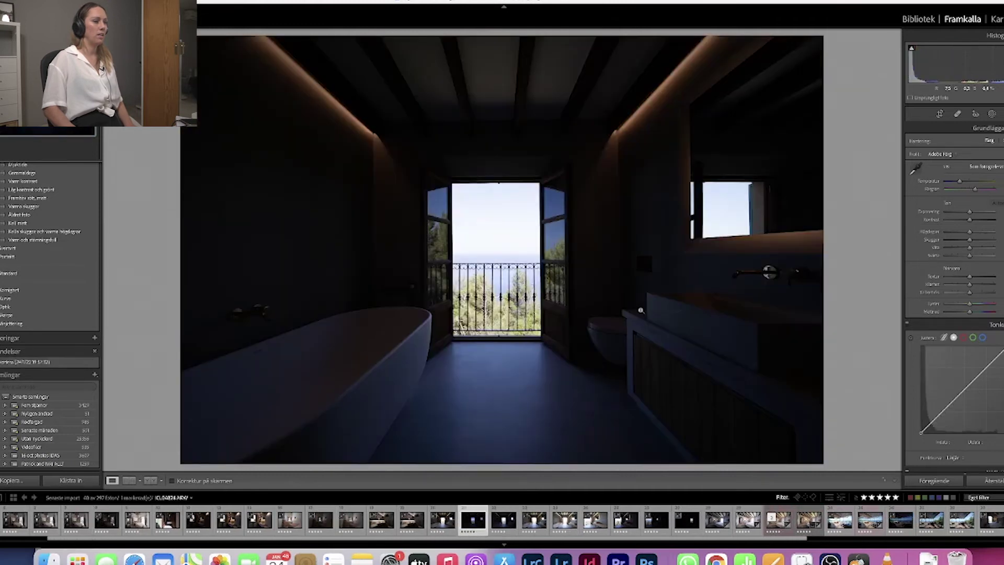
Rate the surplus dark bathroom exposure four stars and check the remaining exposures on either side of it
key("Right")
key("4")
key("Right")
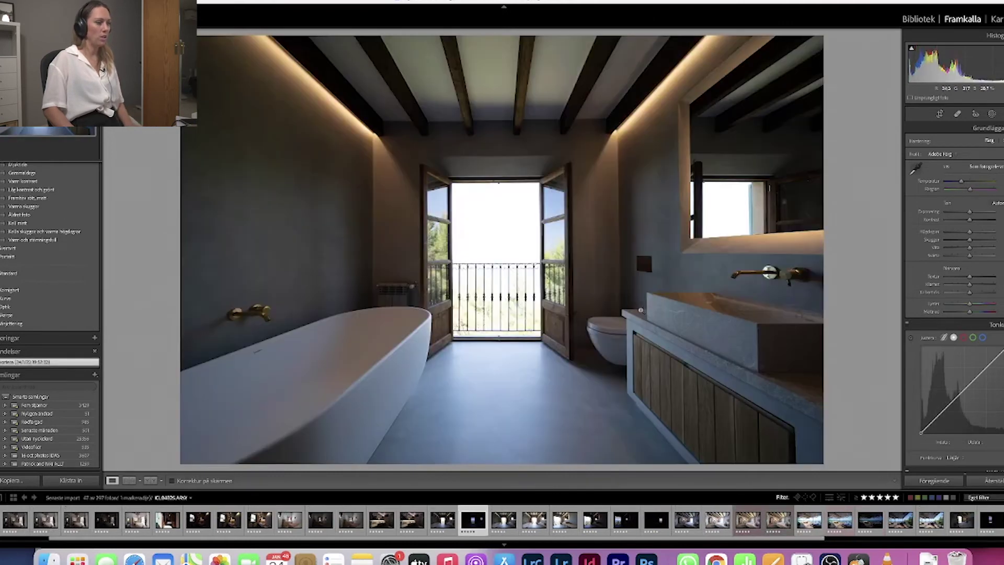
key("Left")
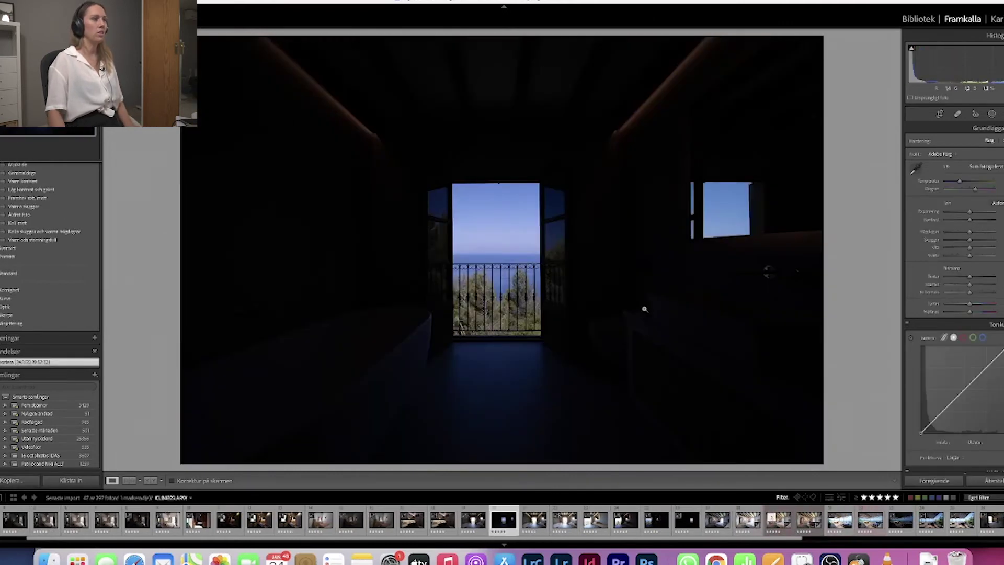
key("Right")
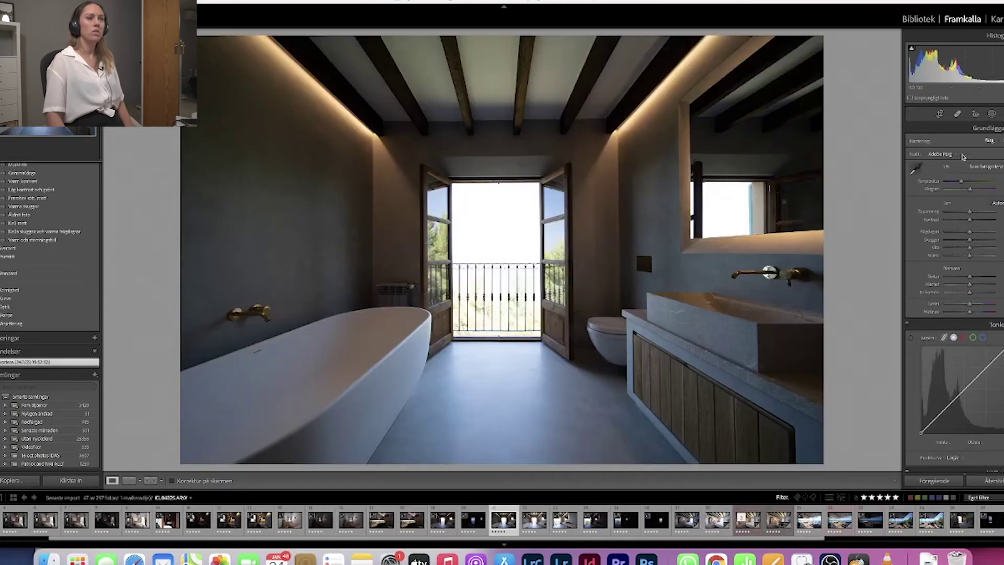
Try brightening the exposure and shadows of the darker bathroom shot, and undo these adjustments
left_click_drag(970, 240, 972, 217)
left_click(979, 241)
double_click(979, 241)
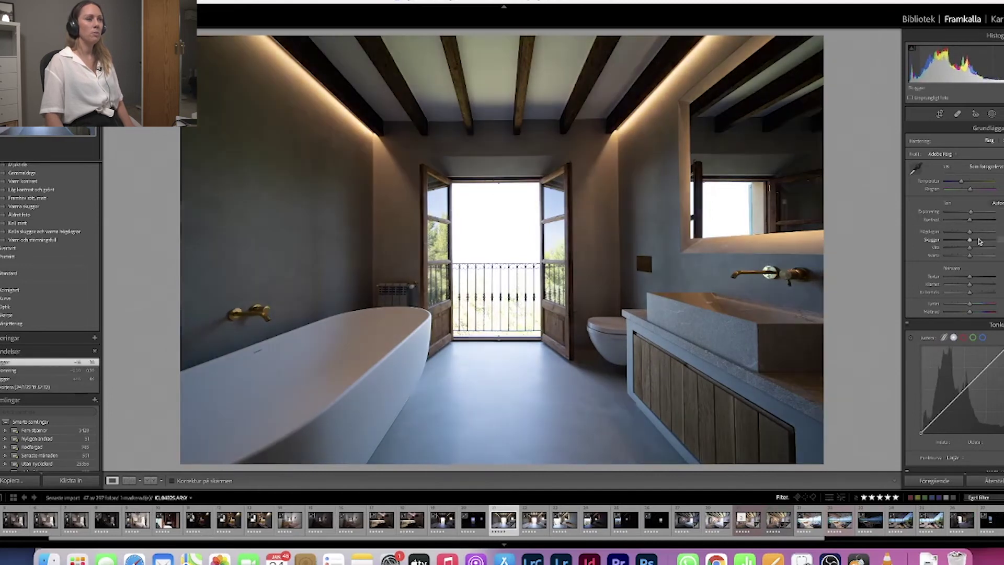
key("super+z")
key("super+z")
key("super+z")
key("super+z")
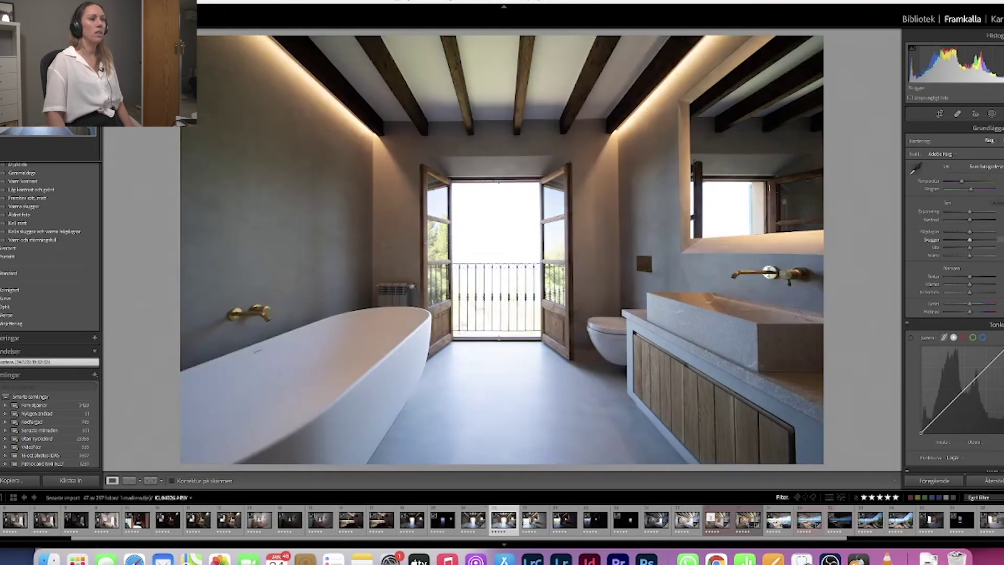
Raise the brightest bathroom shot's exposure and contrast slightly, reduce its highlights strongly and lift its shadows
left_click(970, 215)
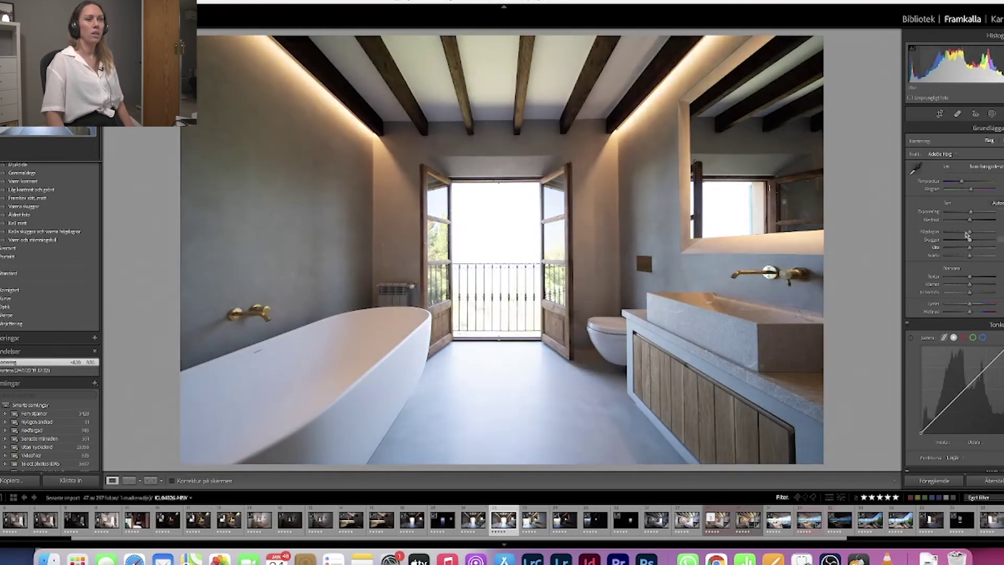
mouse_move(968, 235)
left_mouse_down()
mouse_move(975, 239)
mouse_move(973, 221)
left_mouse_up()
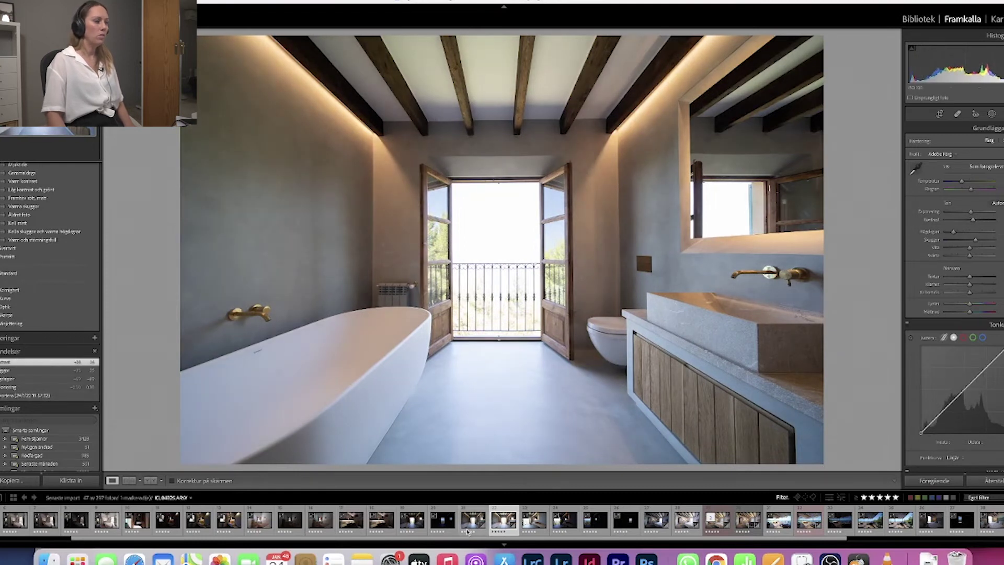
Select the three bracketed bathroom exposures and merge them into an HDR photo
left_click(442, 523, "shift")
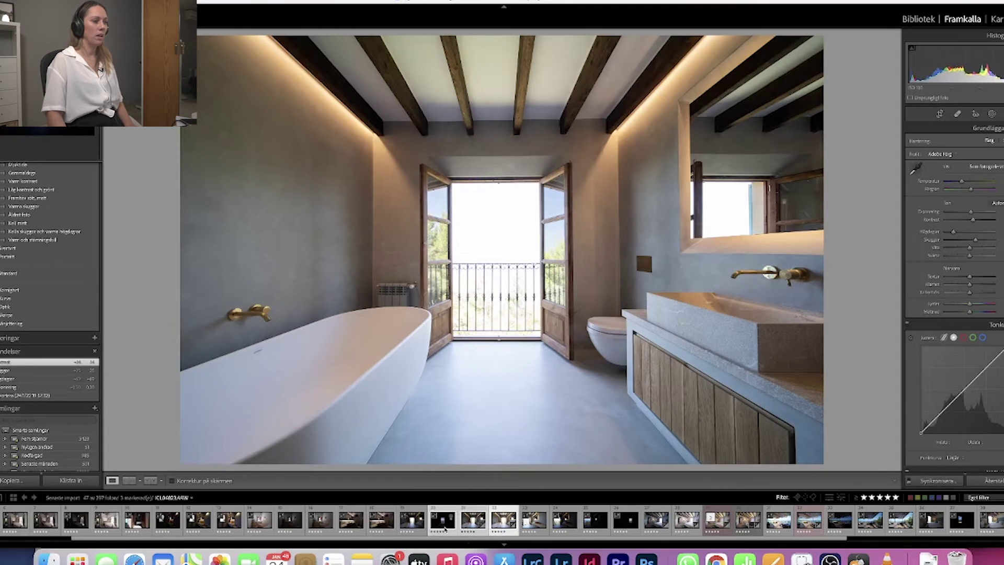
right_click(445, 529)
mouse_move(486, 421)
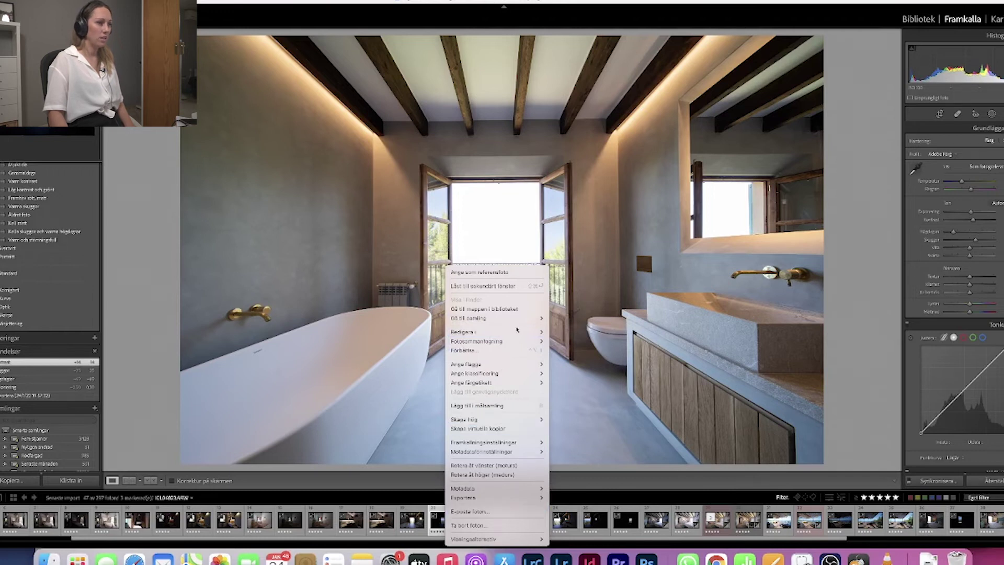
mouse_move(523, 341)
left_click(561, 342)
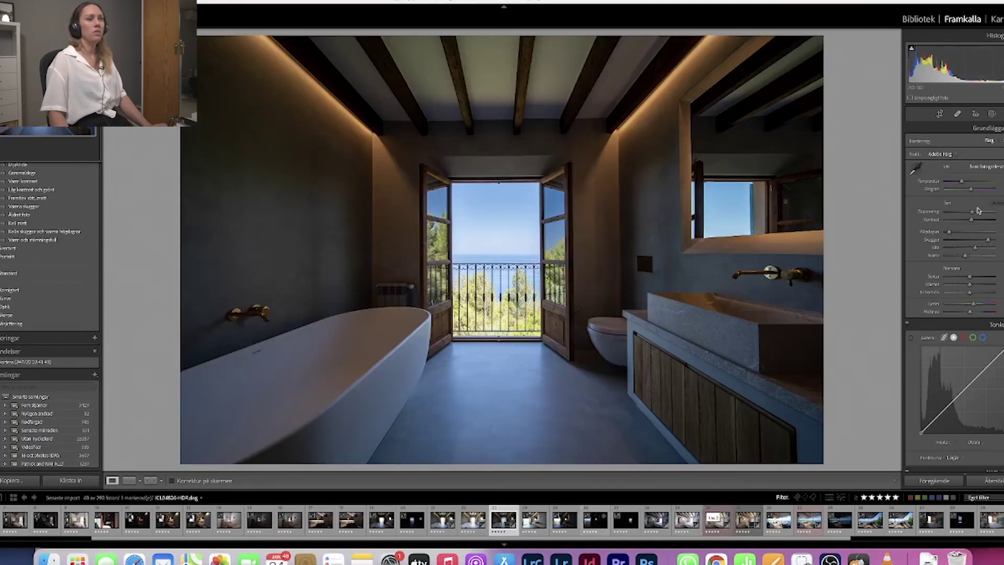
Raise the merged bathroom HDR's exposure slightly and paint a new brush mask over the walls, ceiling, vanity and bathtub around the window
mouse_move(973, 213)
left_mouse_down()
mouse_move(945, 231)
mouse_move(996, 243)
mouse_move(975, 214)
left_mouse_up()
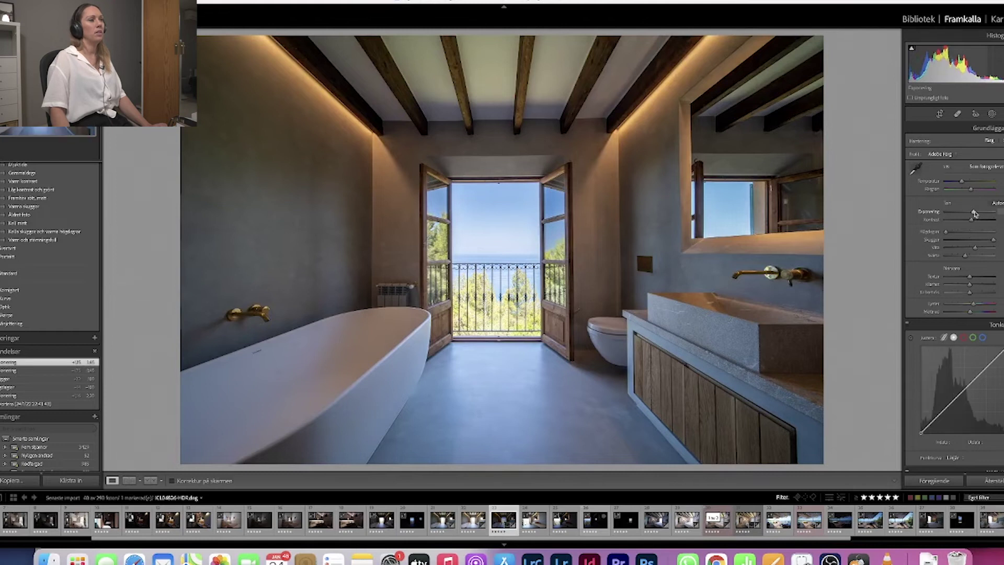
left_click(992, 114)
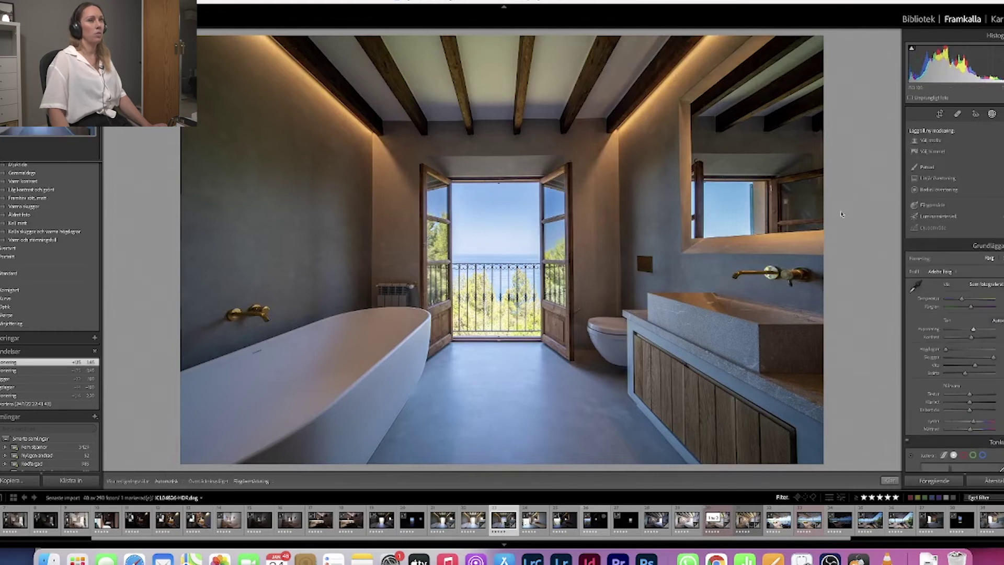
left_click(936, 169)
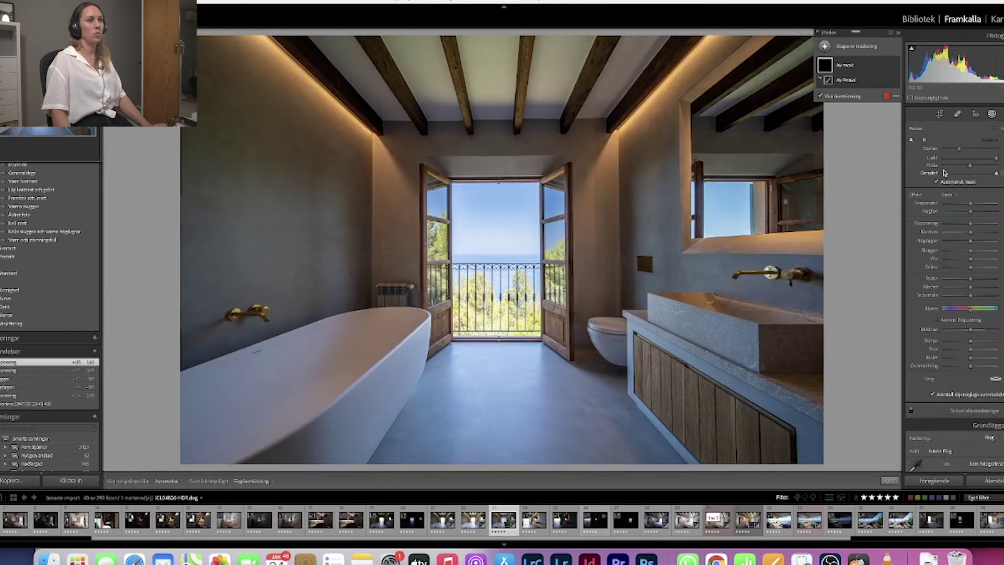
mouse_move(672, 156)
left_mouse_down()
mouse_move(631, 259)
mouse_move(633, 194)
mouse_move(746, 71)
mouse_move(808, 122)
mouse_move(792, 351)
mouse_move(779, 211)
mouse_move(733, 35)
mouse_move(646, 68)
mouse_move(678, 88)
mouse_move(593, 78)
mouse_move(560, 50)
mouse_move(413, 60)
mouse_move(190, 34)
mouse_move(130, 212)
mouse_move(192, 204)
mouse_move(245, 145)
mouse_move(345, 162)
mouse_move(344, 238)
mouse_move(205, 500)
mouse_move(262, 505)
mouse_move(333, 461)
mouse_move(334, 443)
mouse_move(574, 451)
mouse_move(474, 461)
mouse_move(382, 421)
mouse_move(638, 458)
mouse_move(674, 340)
left_mouse_up()
left_click_drag(779, 324, 789, 398)
Warm the room mask's temperature, lift its shadows, reduce its highlights strongly and raise its exposure slightly
left_click_drag(970, 205, 976, 207)
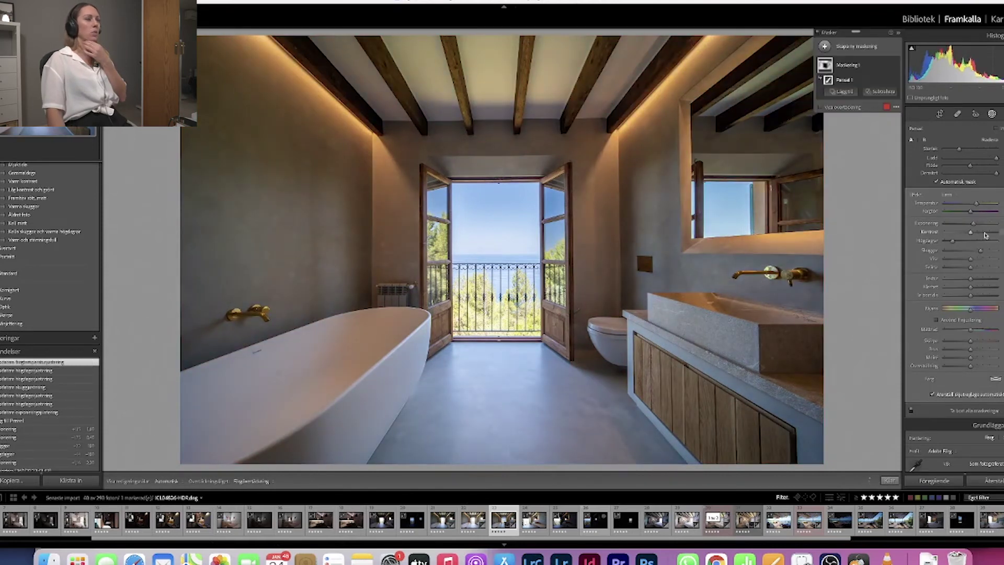
left_click_drag(985, 253, 945, 243)
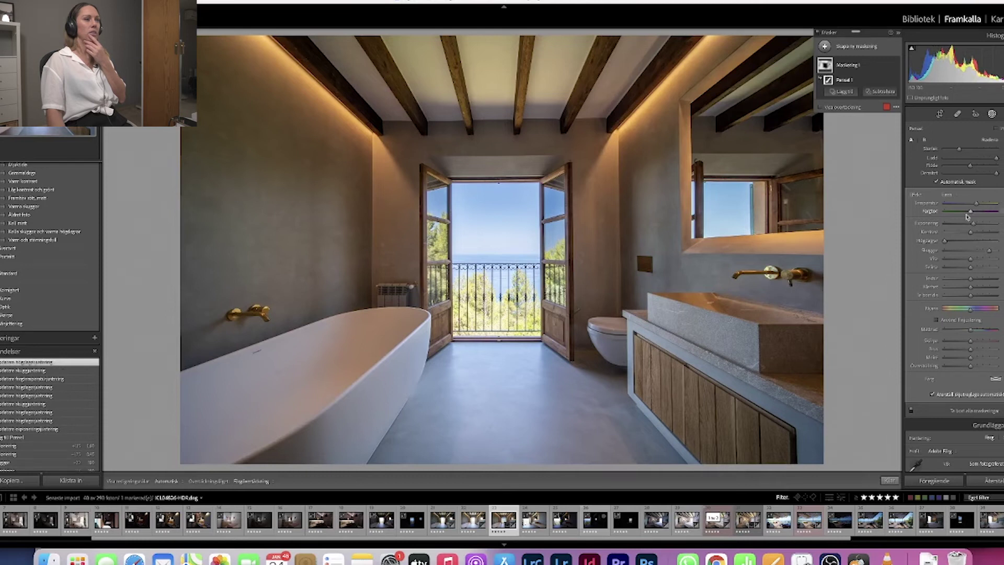
left_click_drag(974, 226, 975, 227)
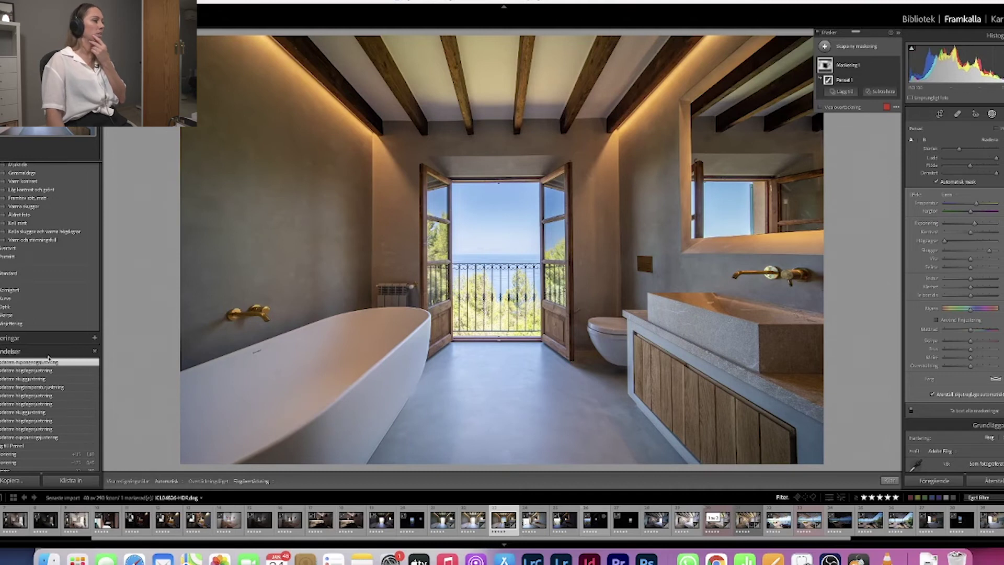
Compare the bathroom photo before and after the room mask adjustments using earlier history states, and return to the latest state
scroll(17, 392, "down", 2)
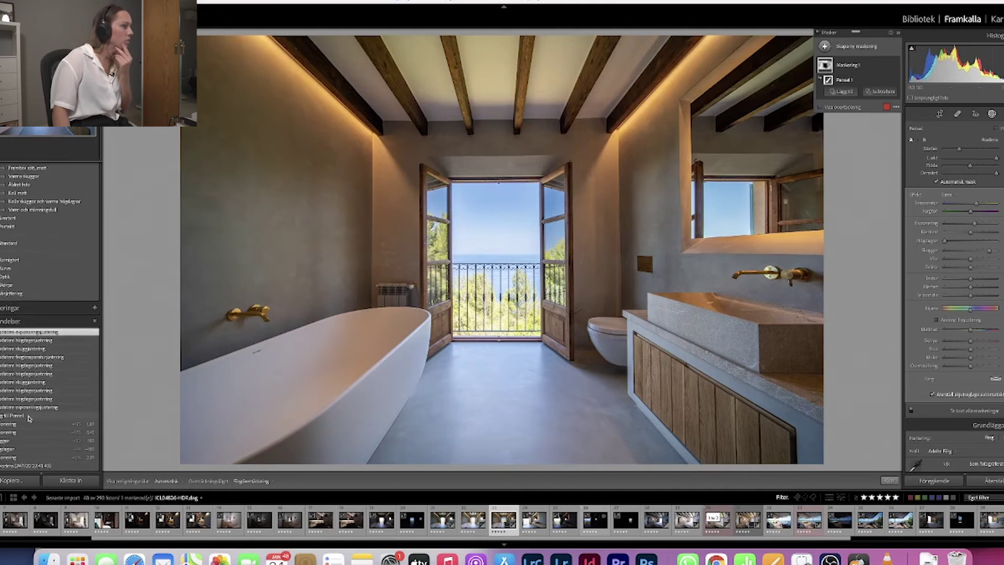
left_click(29, 416)
key("o")
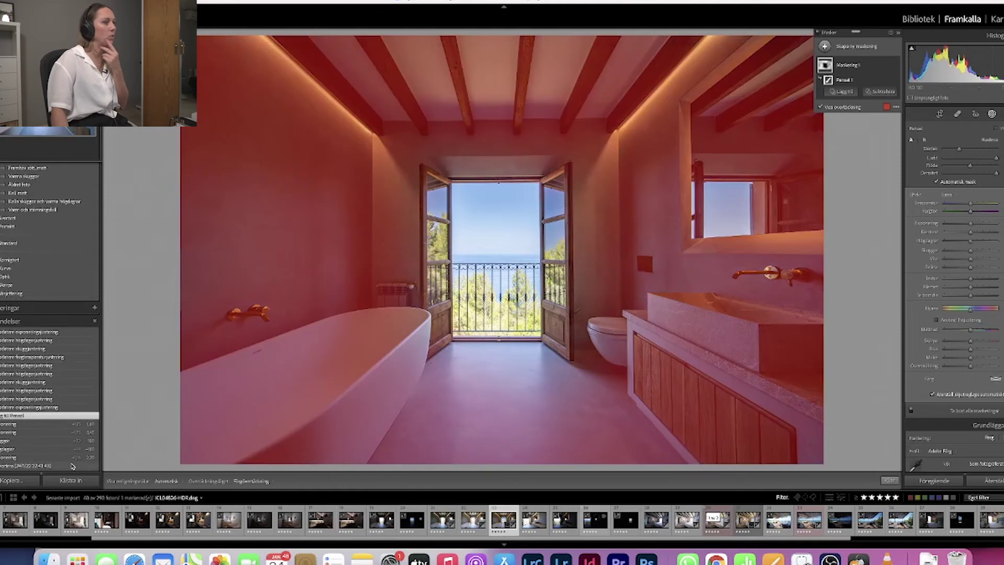
left_click(14, 426)
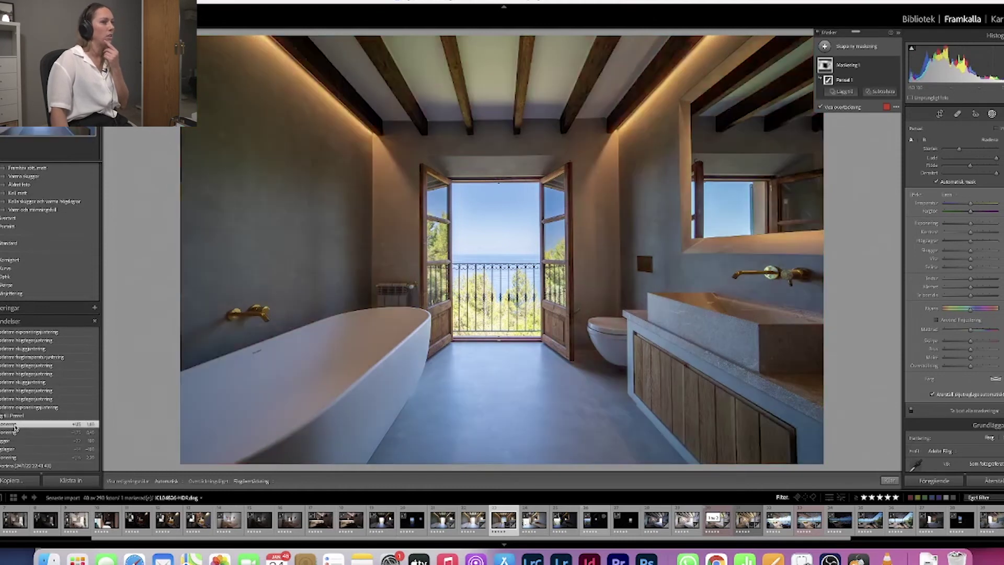
left_click(11, 333)
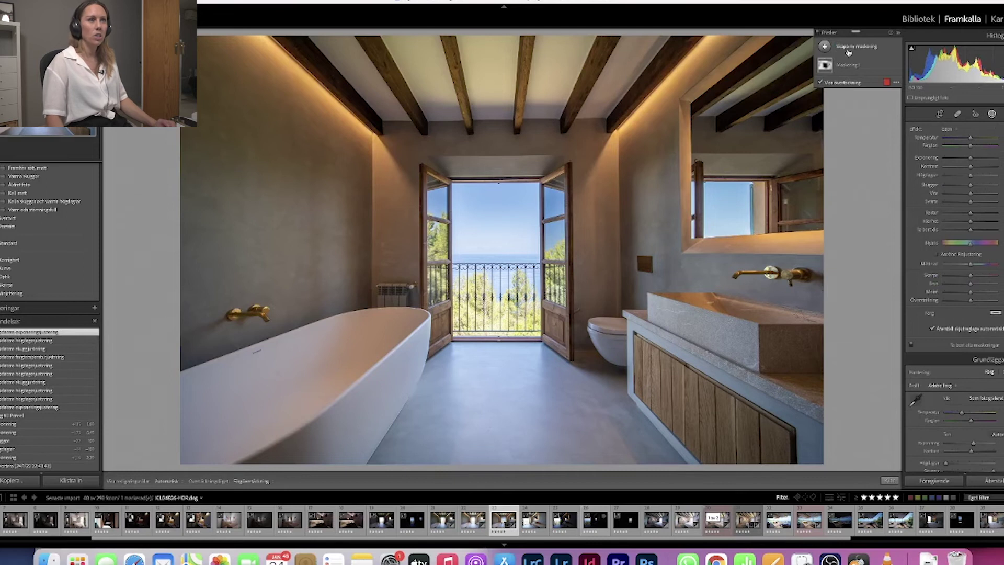
Create a second brush mask and paint it over the sky, sea and trees seen through the open balcony door
left_click(851, 48)
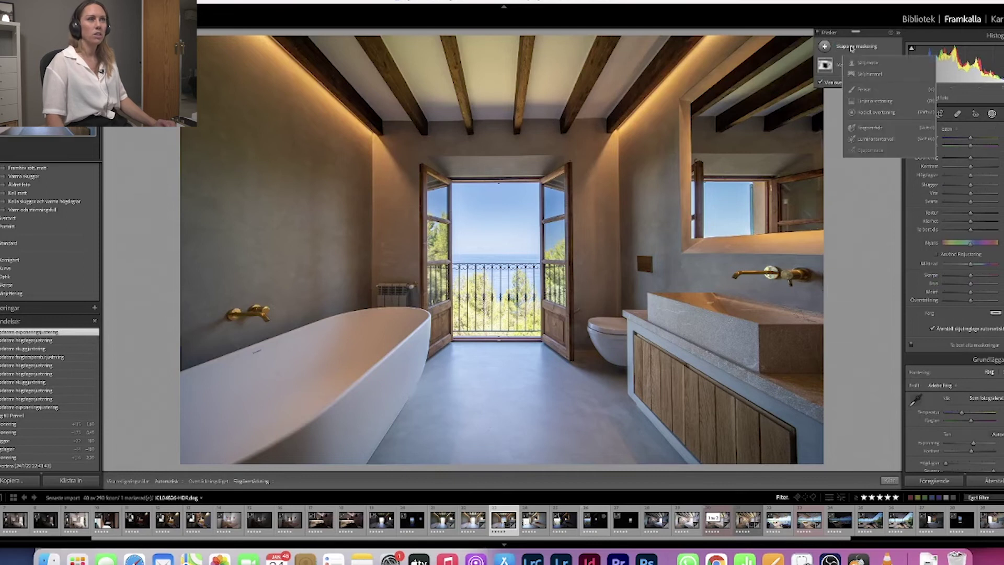
left_click(878, 90)
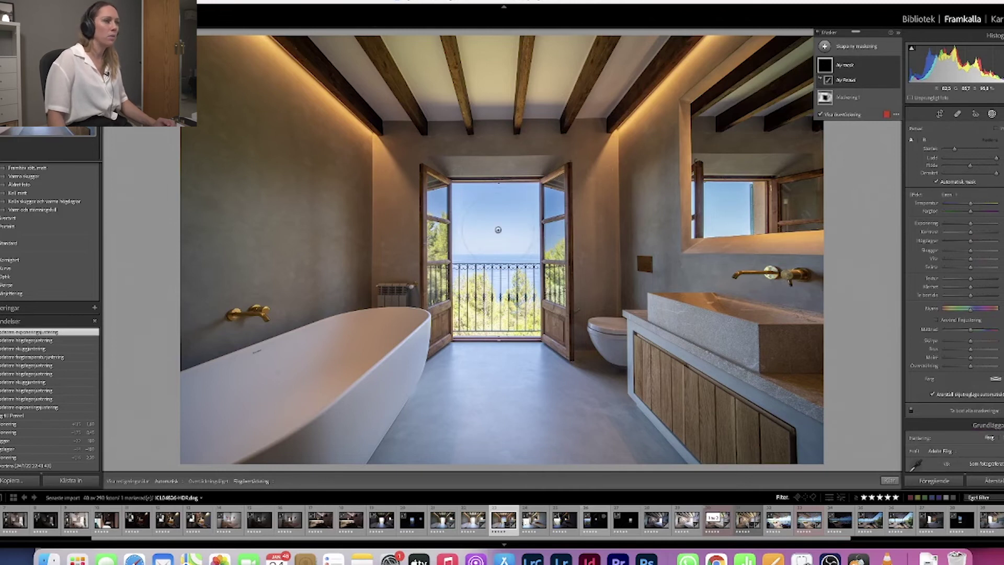
mouse_move(461, 212)
left_mouse_down()
mouse_move(480, 190)
mouse_move(504, 195)
mouse_move(530, 207)
mouse_move(486, 234)
mouse_move(476, 215)
mouse_move(527, 244)
left_mouse_up()
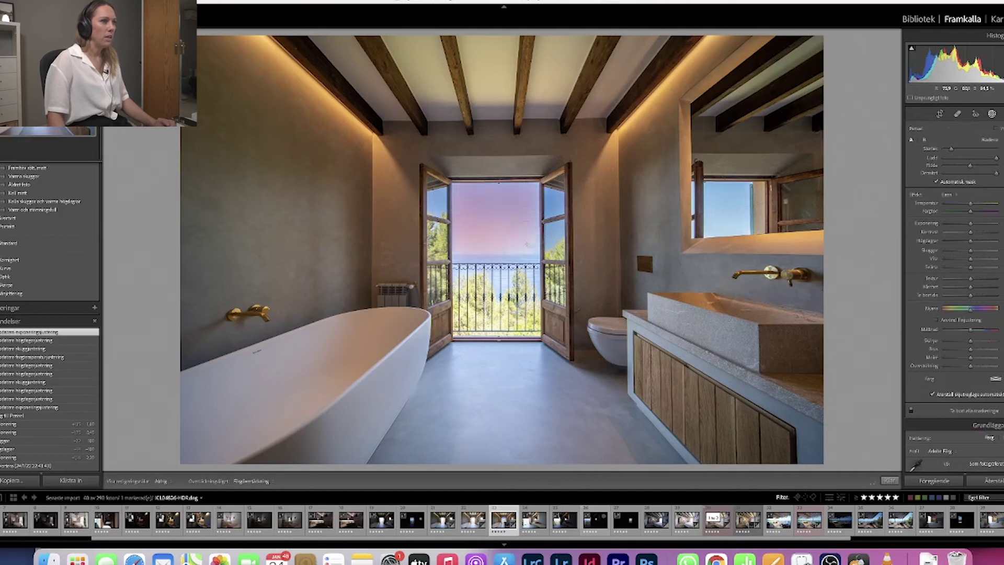
mouse_move(457, 250)
left_mouse_down()
mouse_move(494, 287)
mouse_move(526, 293)
mouse_move(492, 316)
left_mouse_up()
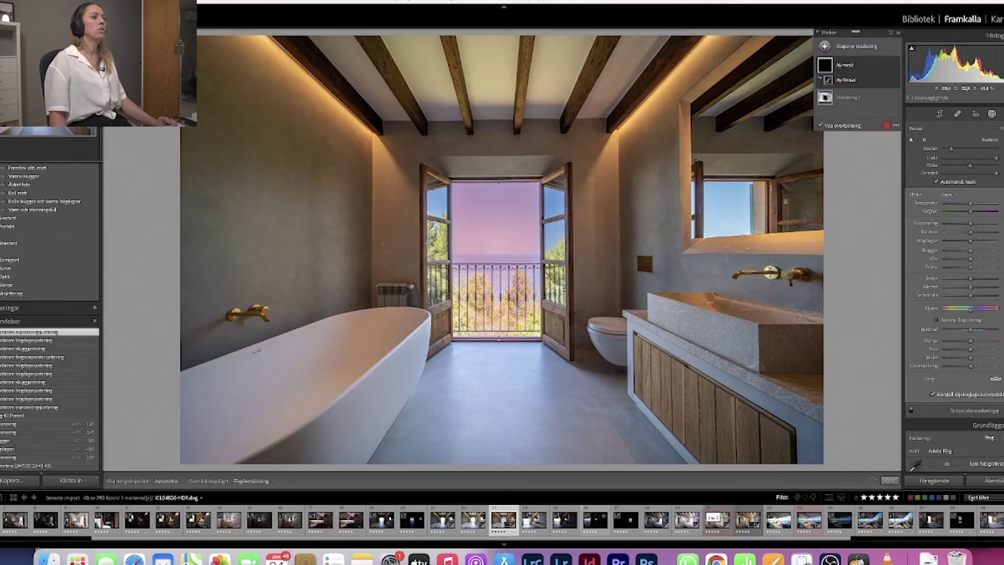
Lower the balcony view mask's exposure slightly, refine its brushed area over the sky and finish masking
key("o")
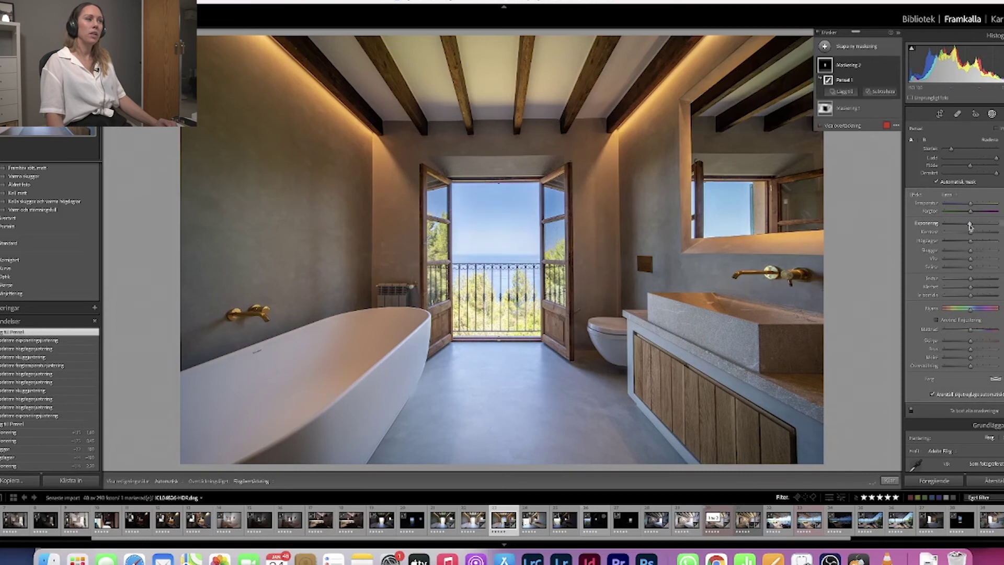
left_click(969, 226)
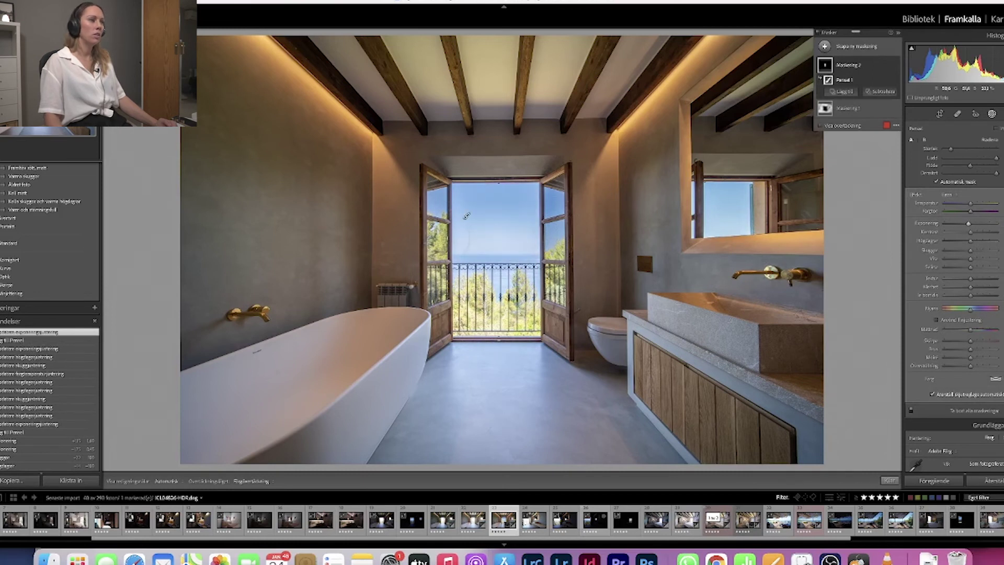
left_click_drag(466, 216, 478, 244)
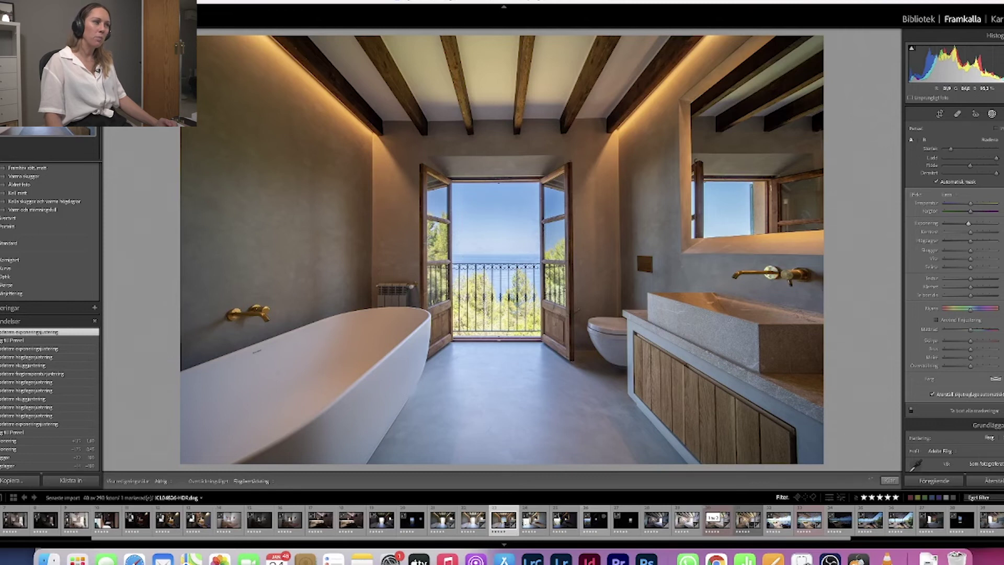
left_click(992, 114)
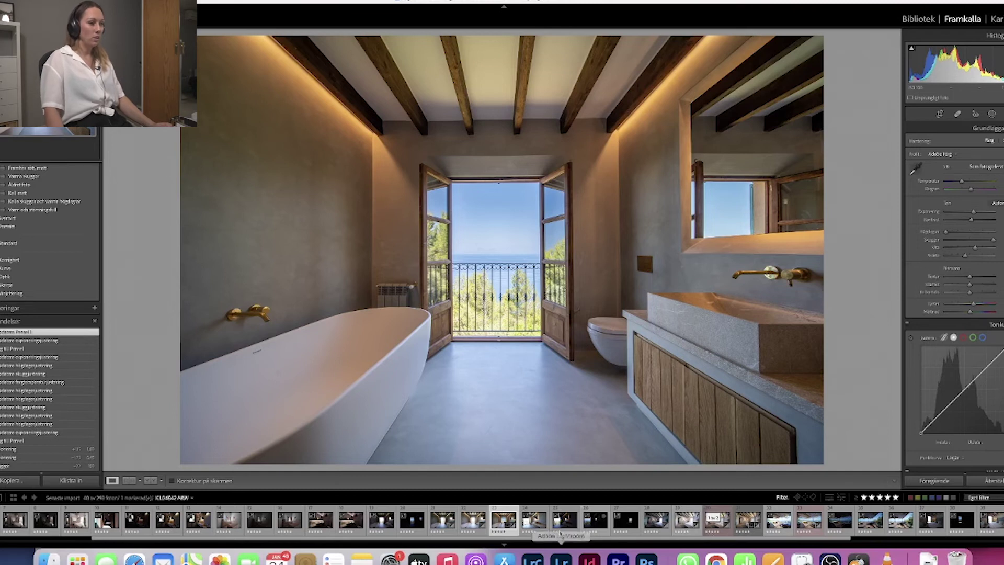
Check the HDR against its bright and dark source exposures, and reduce its shadows slightly while raising contrast and exposure a little
left_click(472, 520)
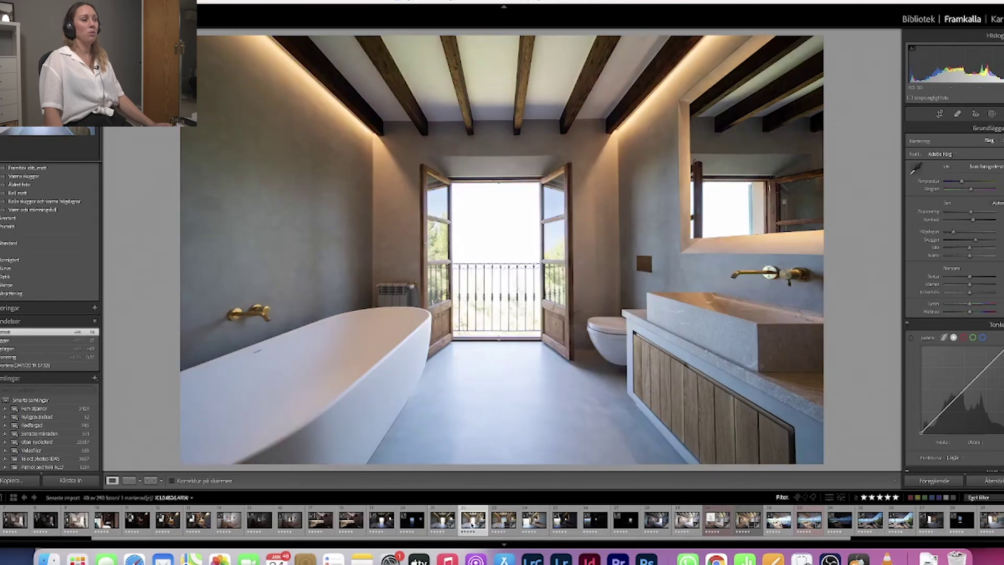
left_click(413, 520)
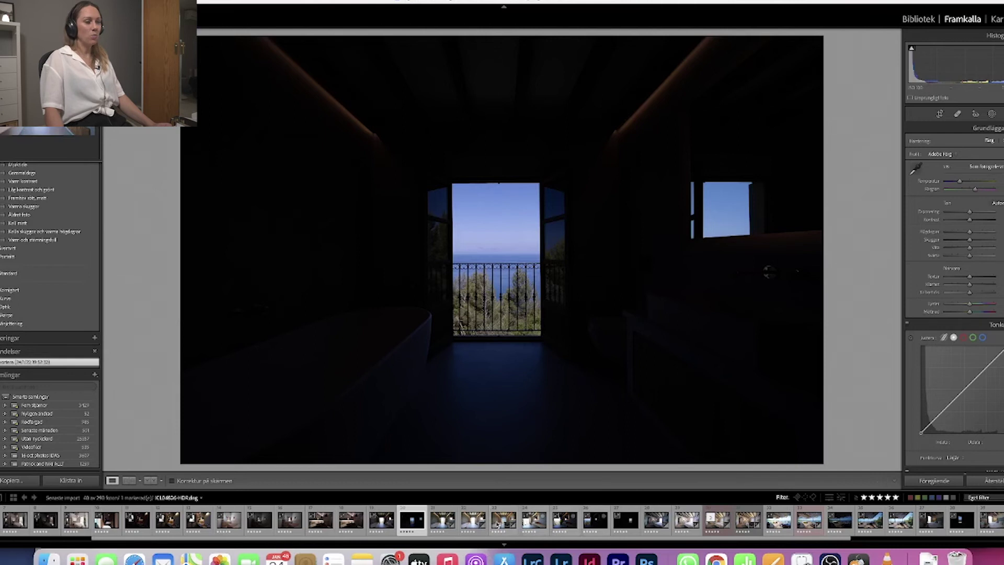
left_click(504, 520)
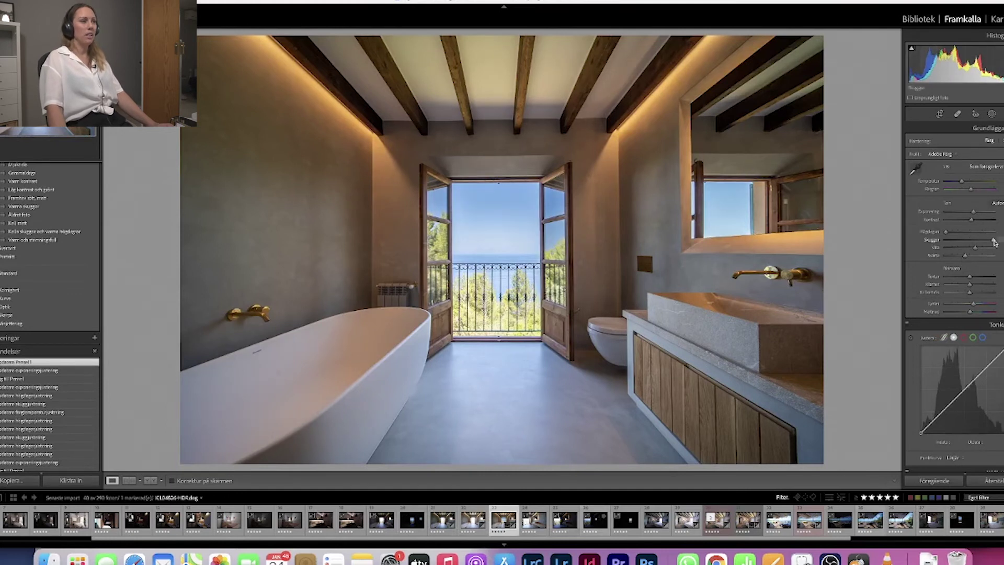
left_click_drag(994, 242, 990, 244)
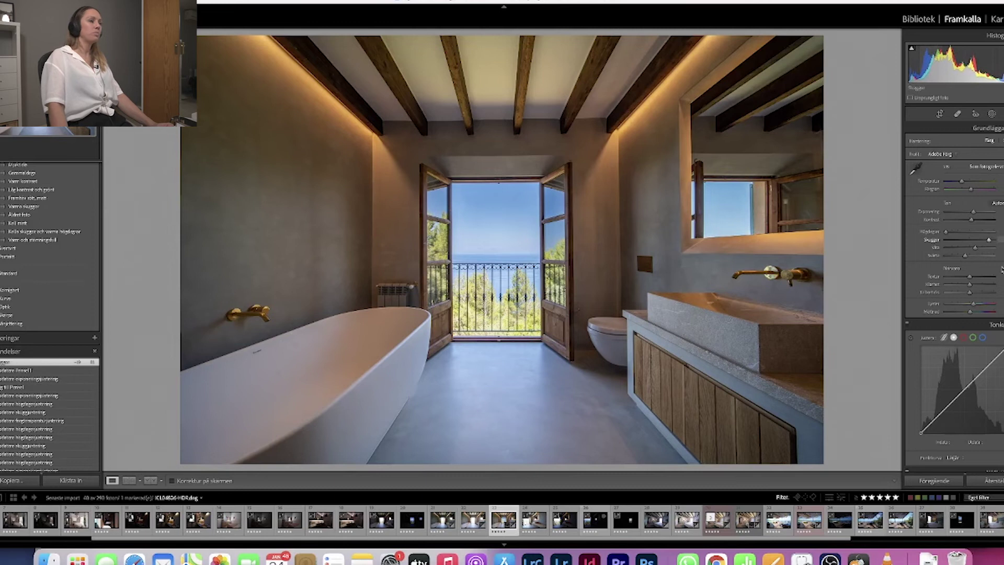
left_click_drag(972, 220, 976, 222)
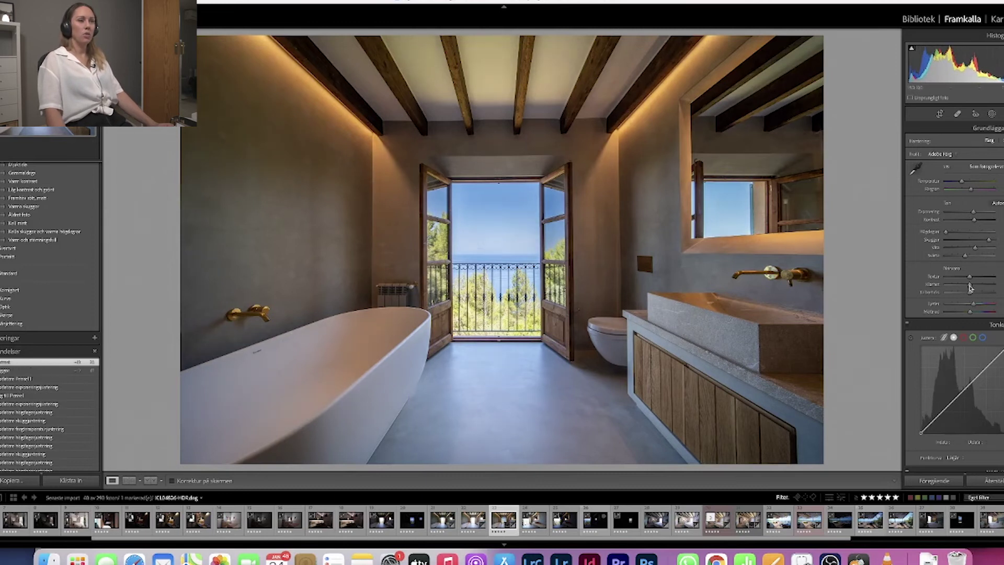
left_click_drag(973, 213, 975, 215)
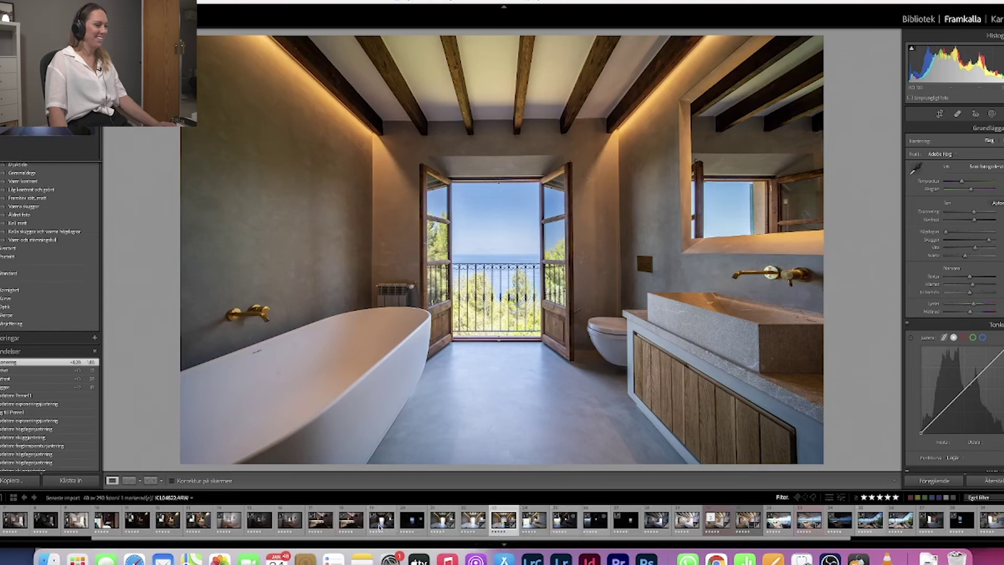
Choose the frame of the dark bathroom with the stone sink, raise its exposure strongly and reduce its highlights fully
left_click(349, 524)
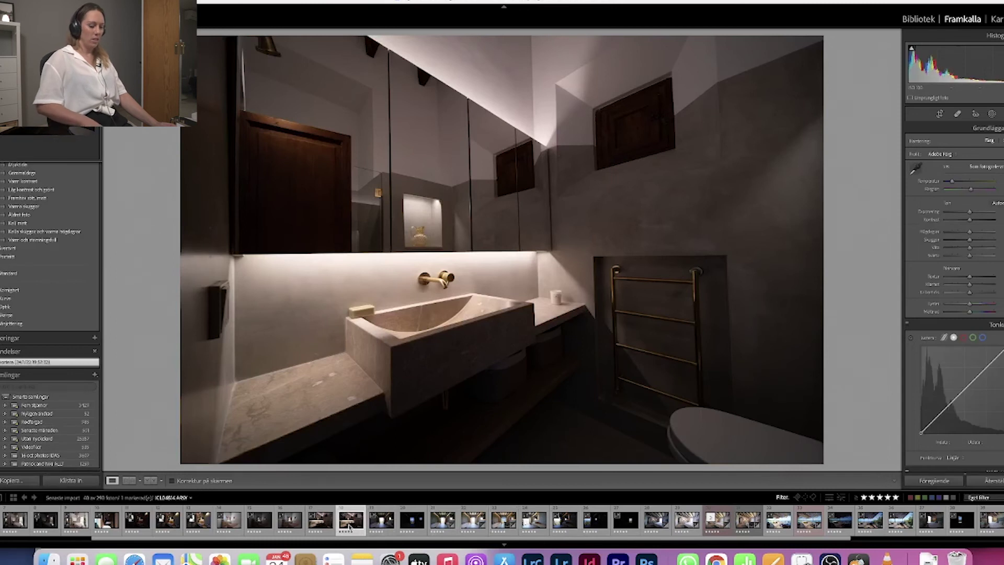
key("Left")
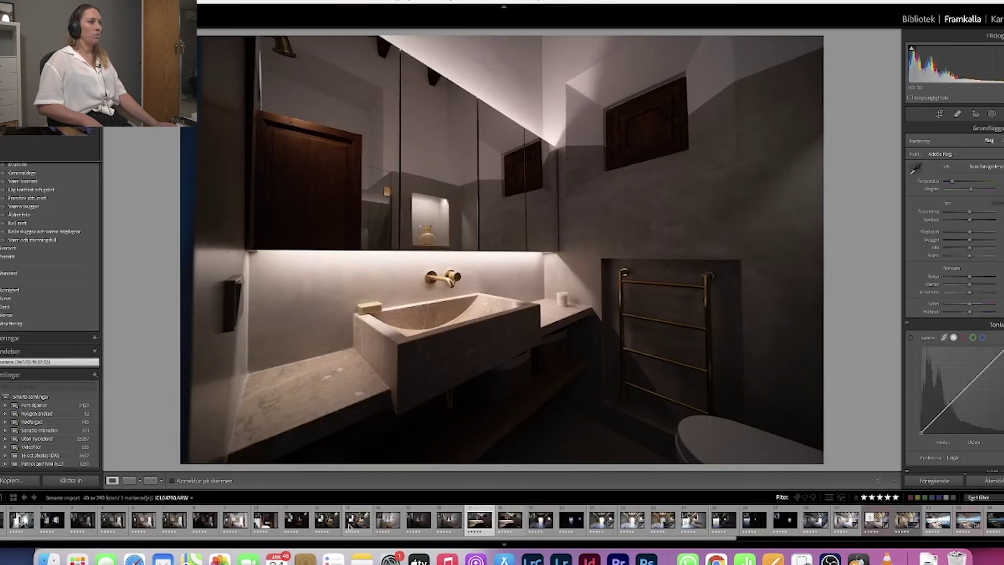
key("Left")
key("Right")
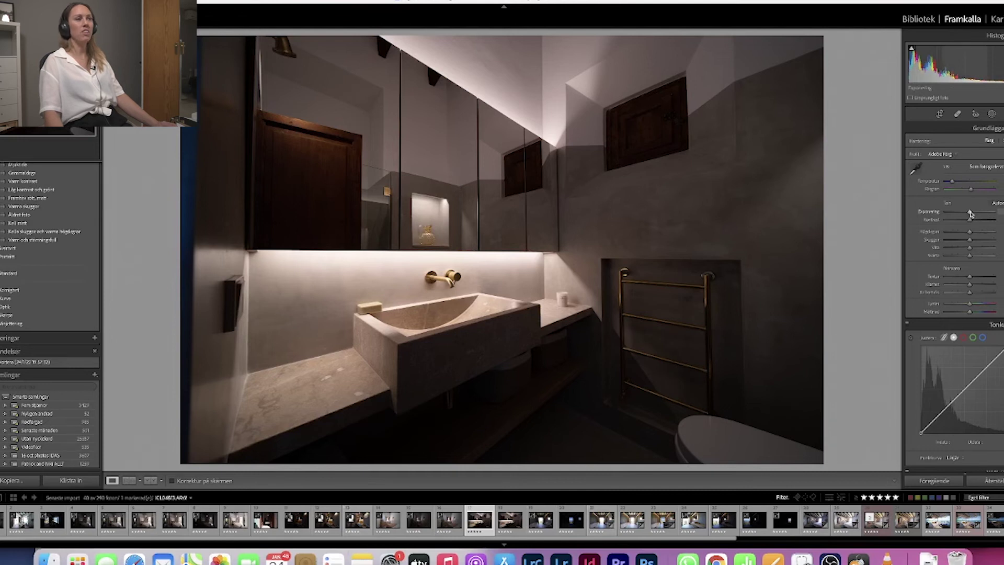
left_click_drag(971, 214, 979, 214)
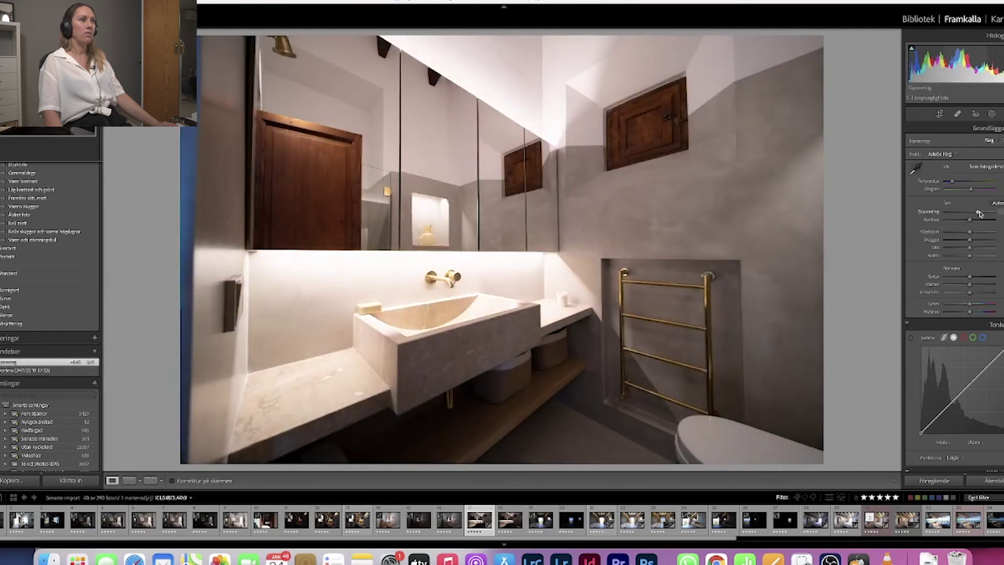
left_click_drag(969, 232, 930, 235)
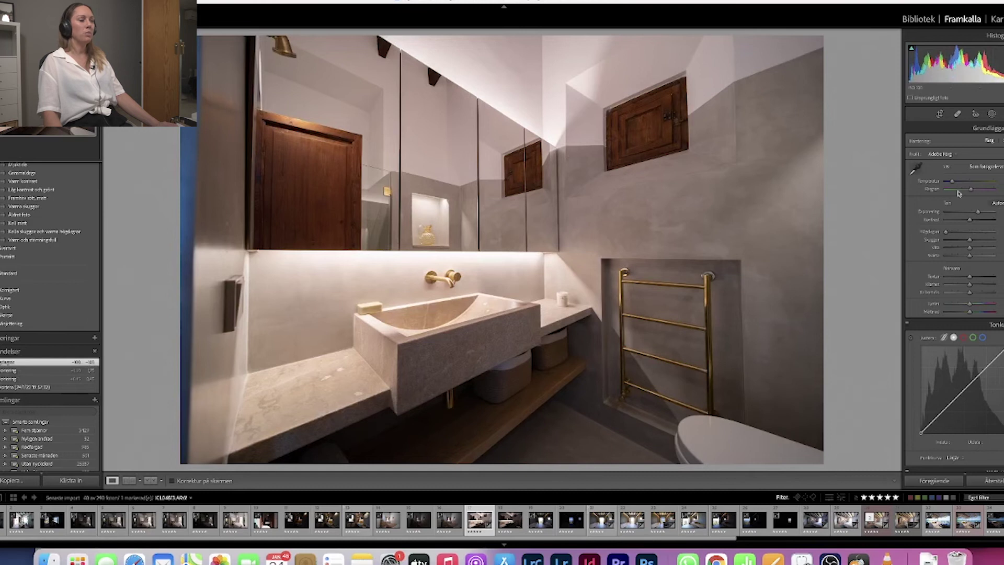
left_click_drag(966, 218, 978, 218)
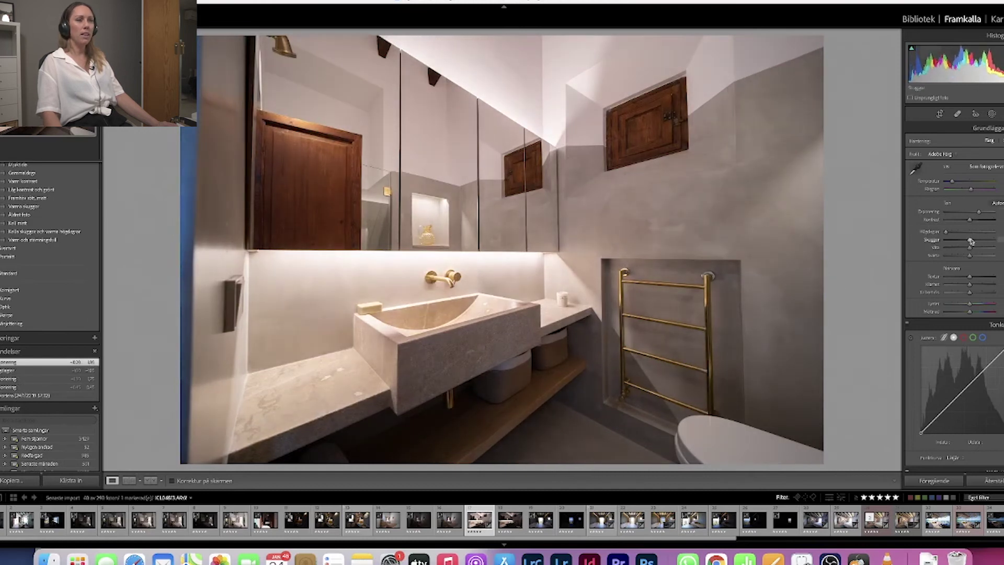
Lift the stone sink photo's shadows, increase its contrast and clarity, and fine-tune the exposure
left_click_drag(970, 242, 979, 220)
left_click_drag(970, 285, 979, 286)
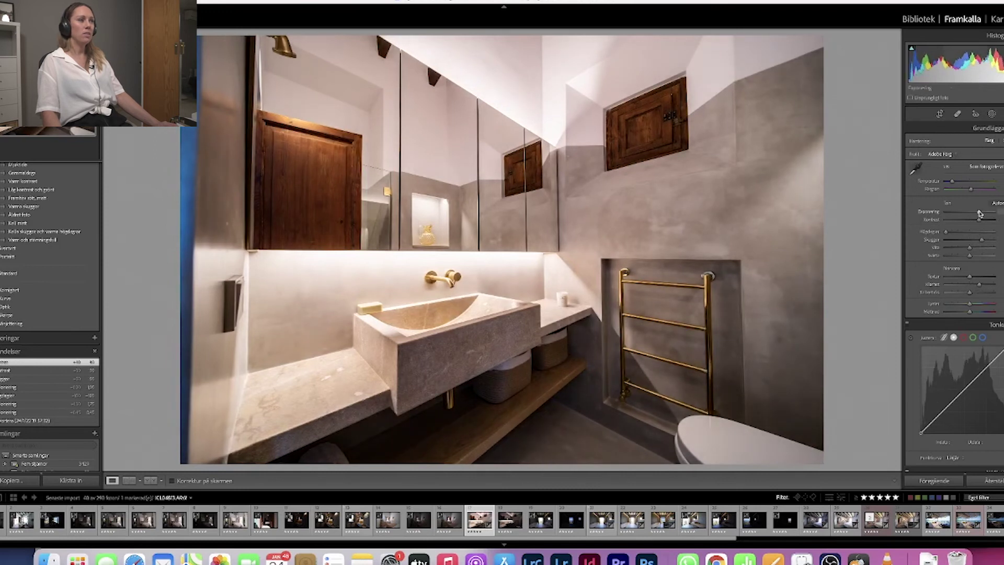
left_click_drag(979, 214, 985, 241)
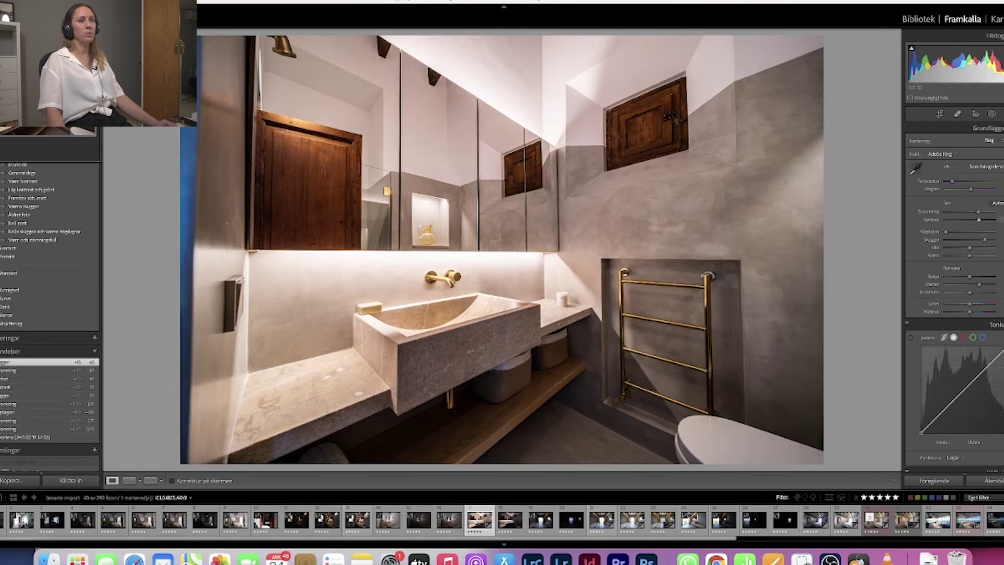
left_click_drag(986, 241, 987, 241)
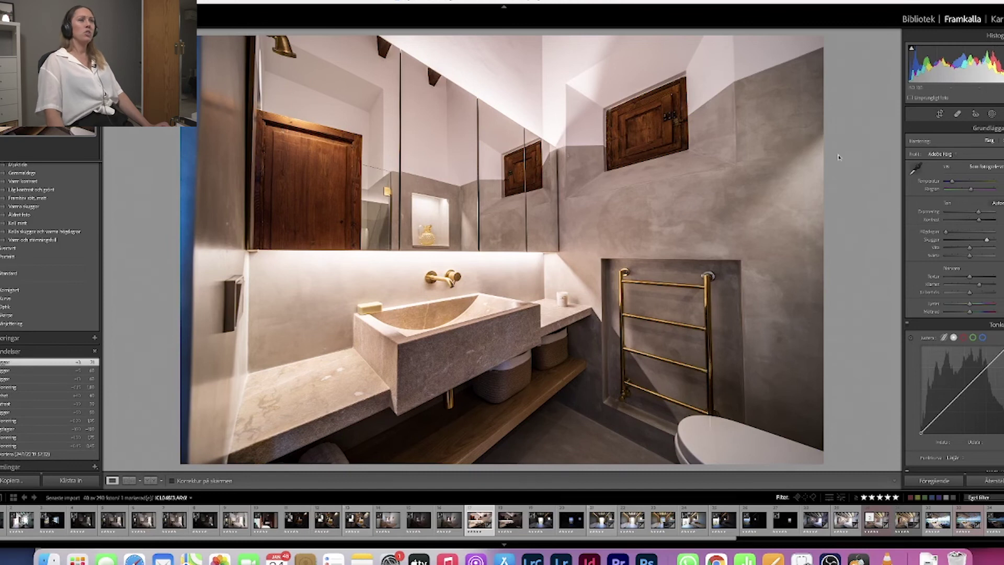
Crop the blue strip off the edge of the stone sink photo, keeping its proportions, and raise the shadows very slightly
left_click(940, 113)
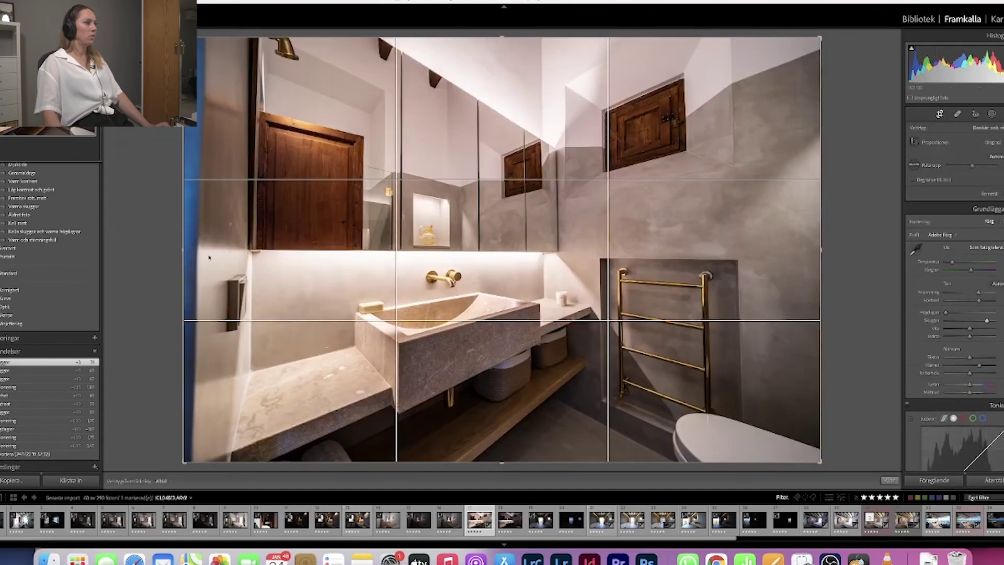
left_click_drag(182, 251, 190, 255)
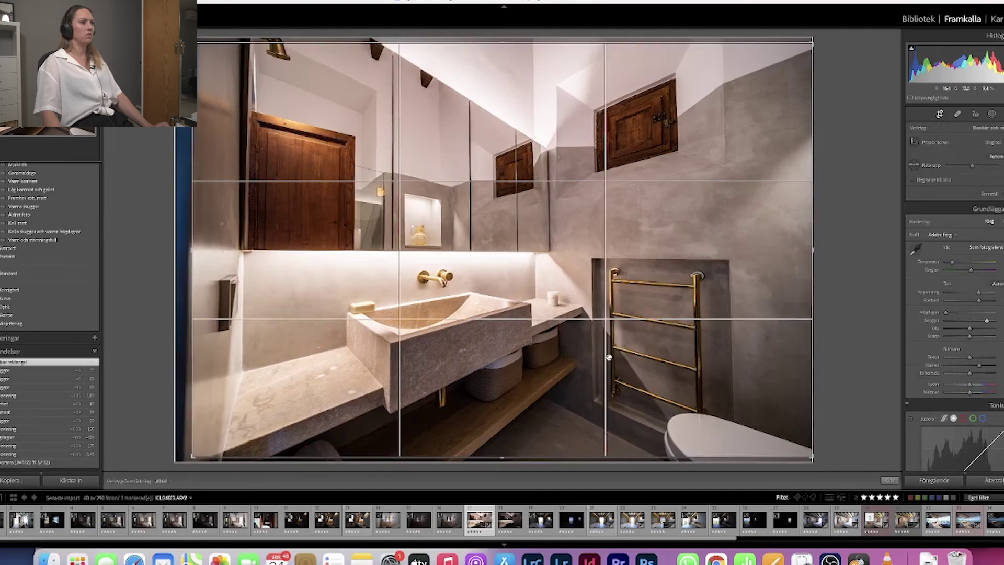
key("Return")
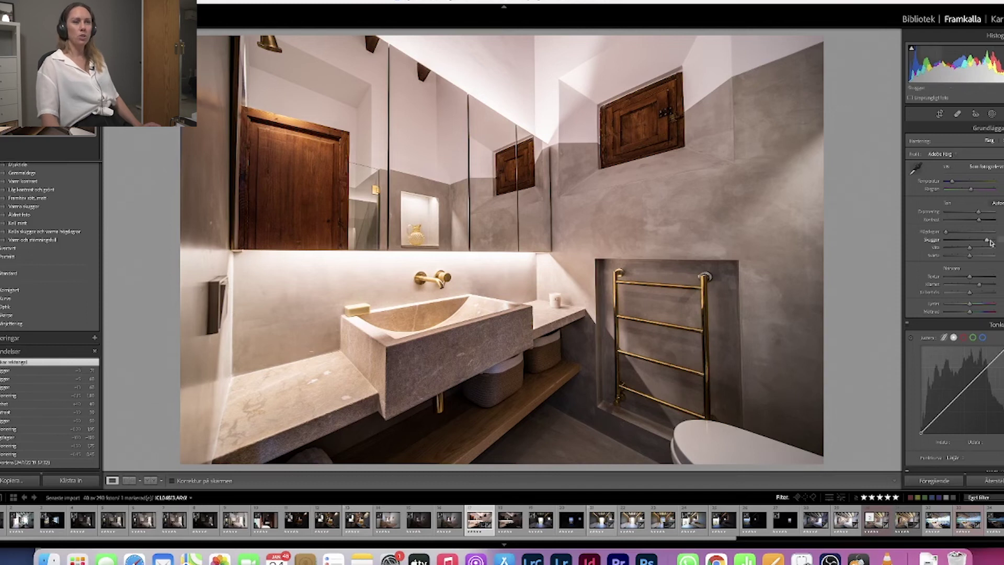
left_click_drag(990, 242, 989, 244)
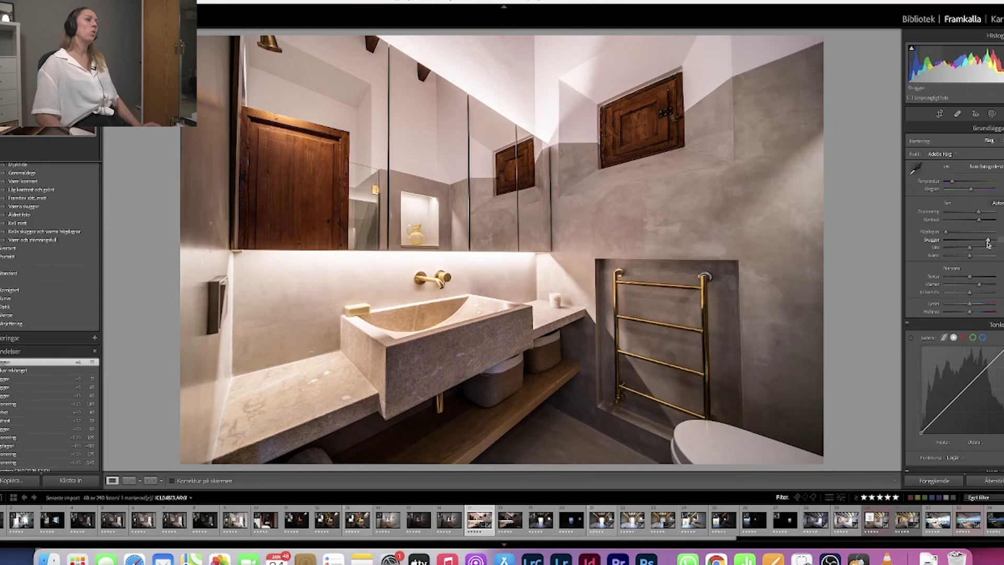
Compare the edited stone sink photo with its original imported state in the edit history, finishing on the latest edit
scroll(5, 433, "down", 3)
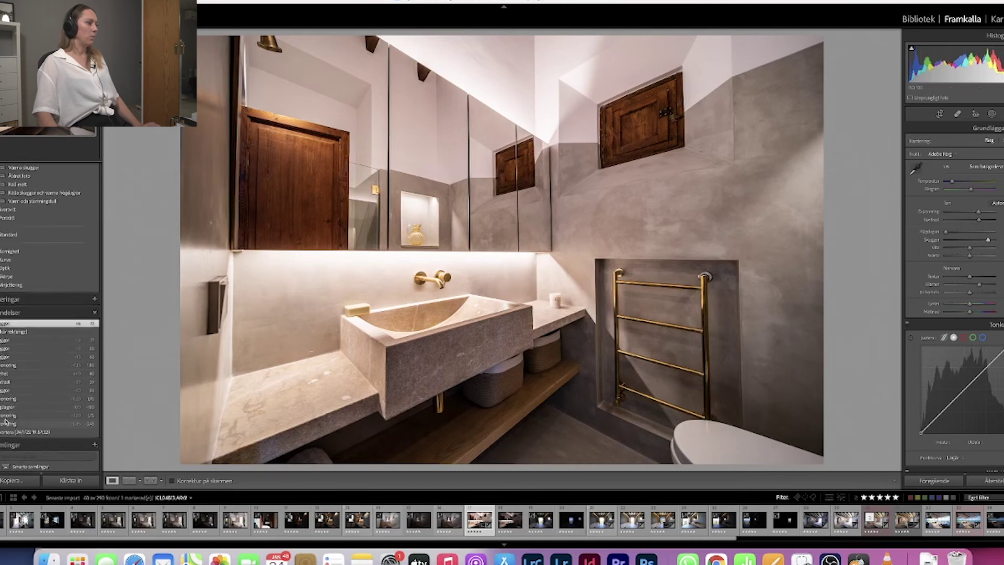
left_click(5, 432)
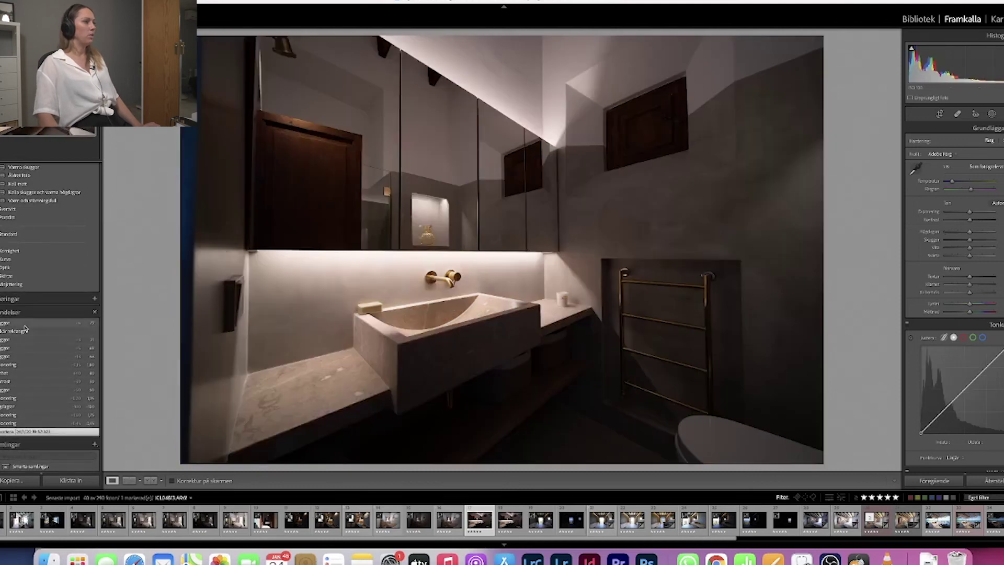
key("super+z")
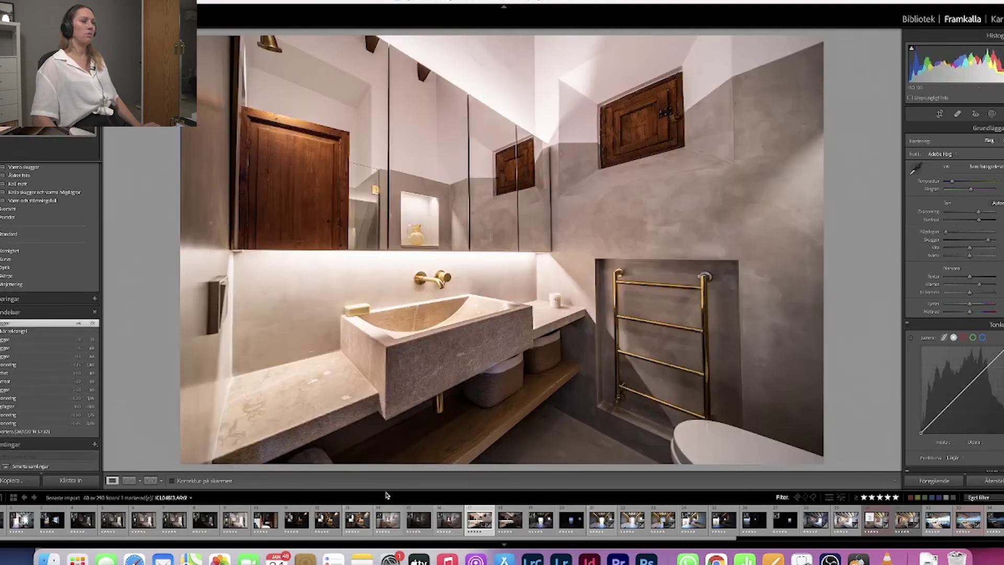
left_click(40, 432)
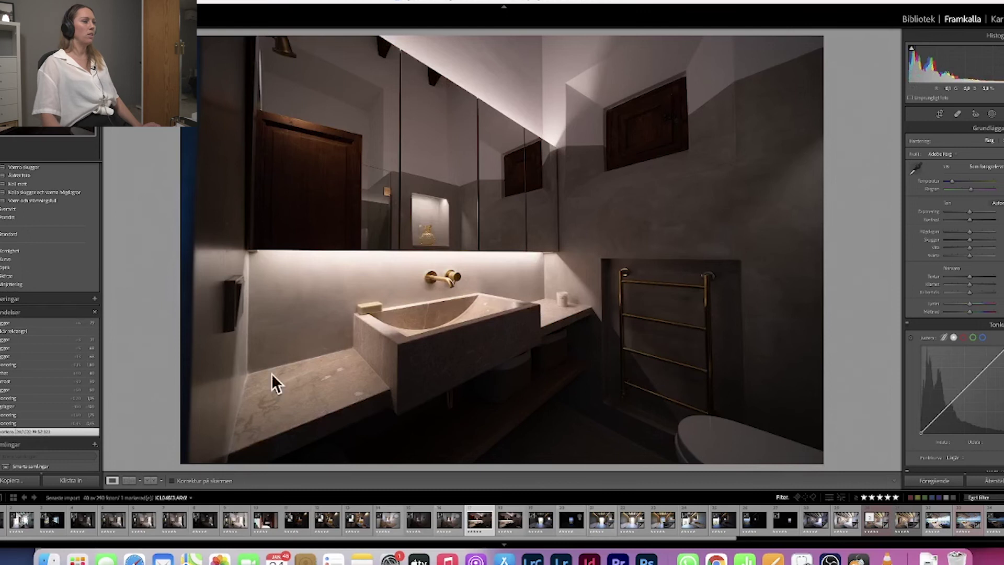
left_click(3, 323)
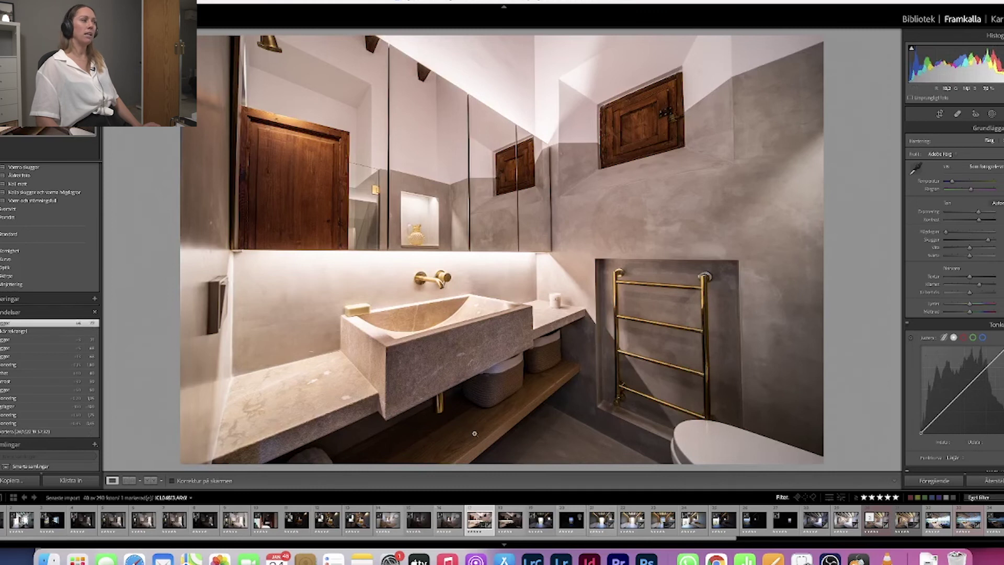
Choose the brightest frame of the small bedroom with the pink bedspread, reduce its highlights fully and inspect the window detail
left_click(446, 524)
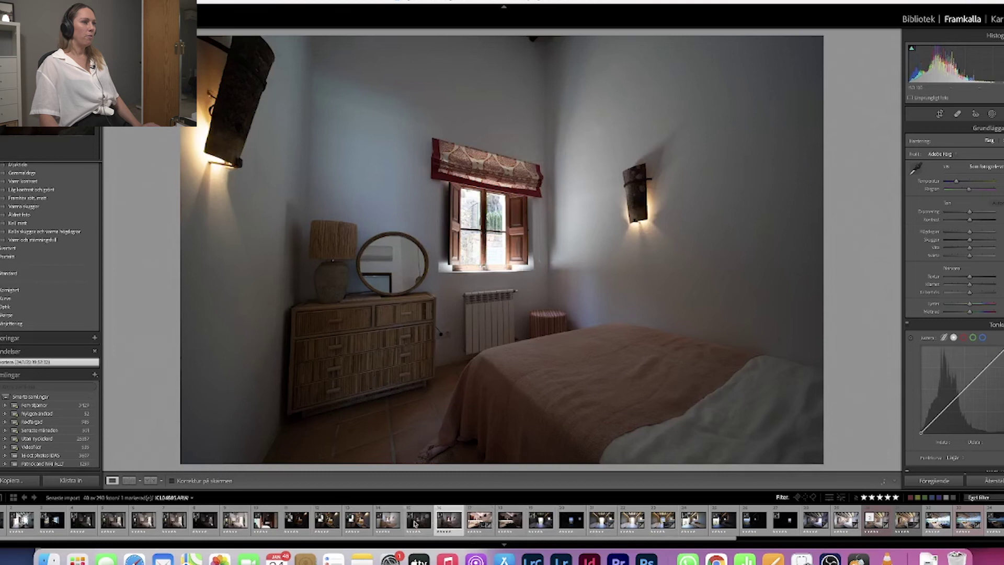
left_click(415, 523)
key("Left")
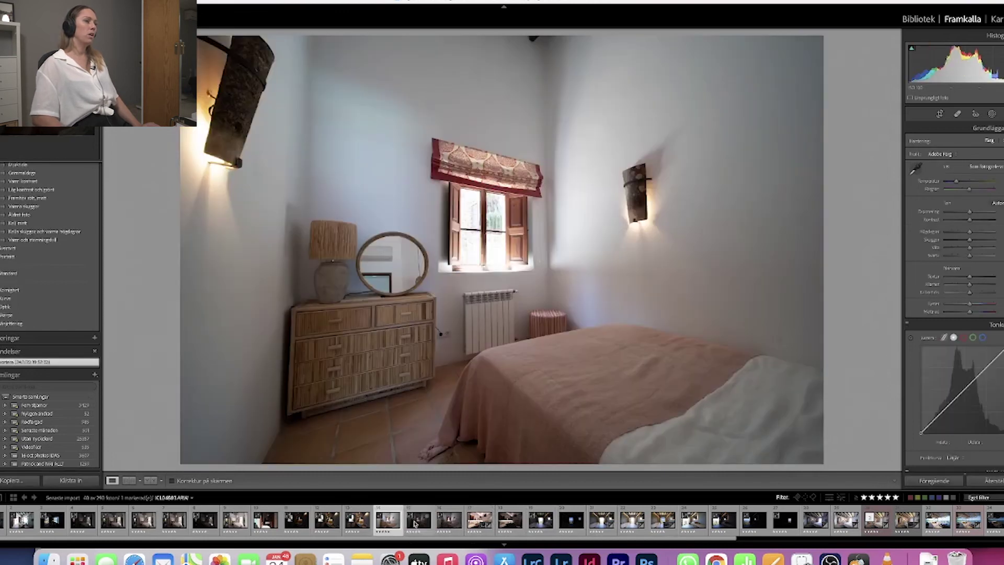
left_click_drag(969, 232, 939, 236)
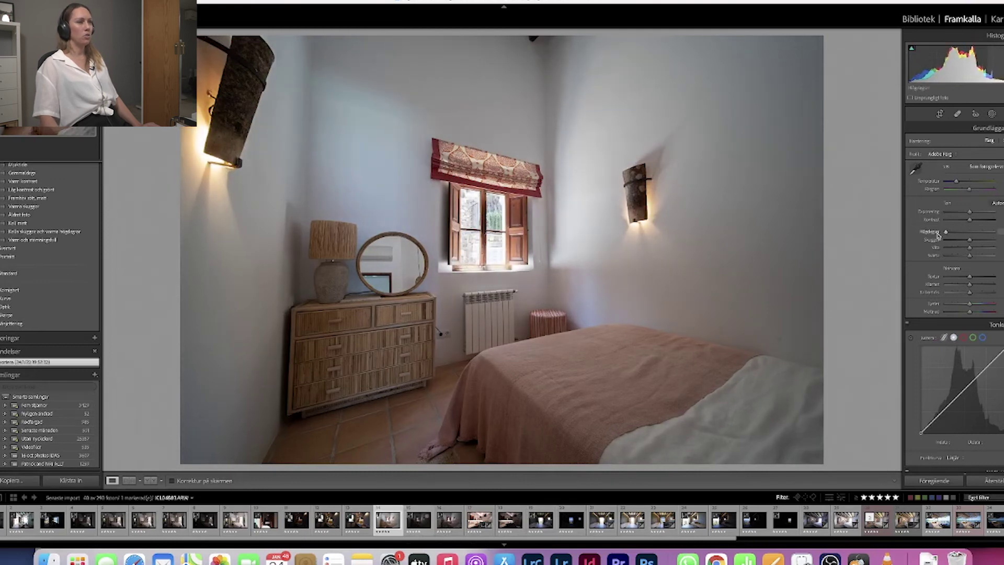
left_click(486, 233)
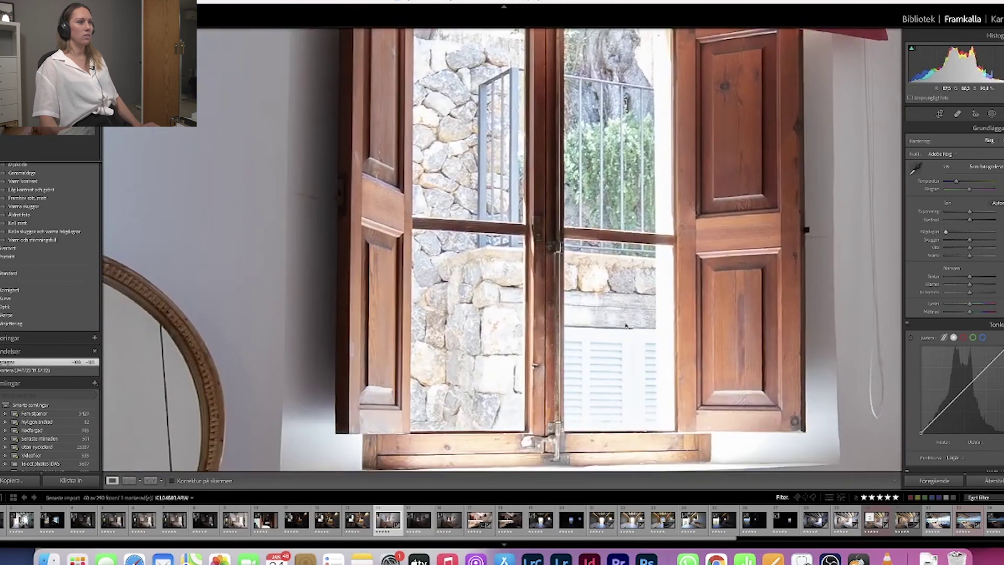
left_click(735, 399)
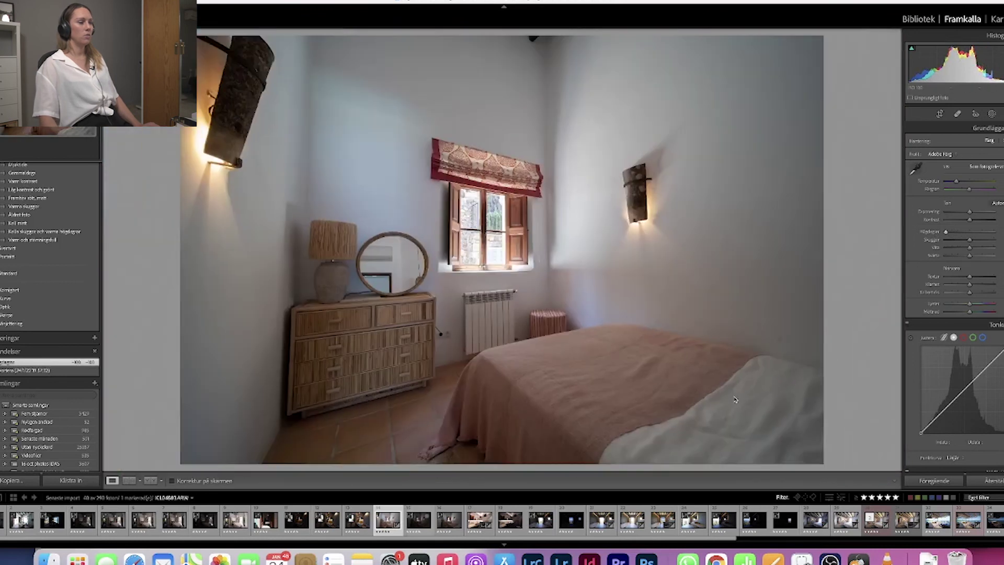
Lift the small bedroom photo's shadows, increase contrast, clarity and vibrance, and raise the exposure slightly
left_click_drag(969, 240, 977, 220)
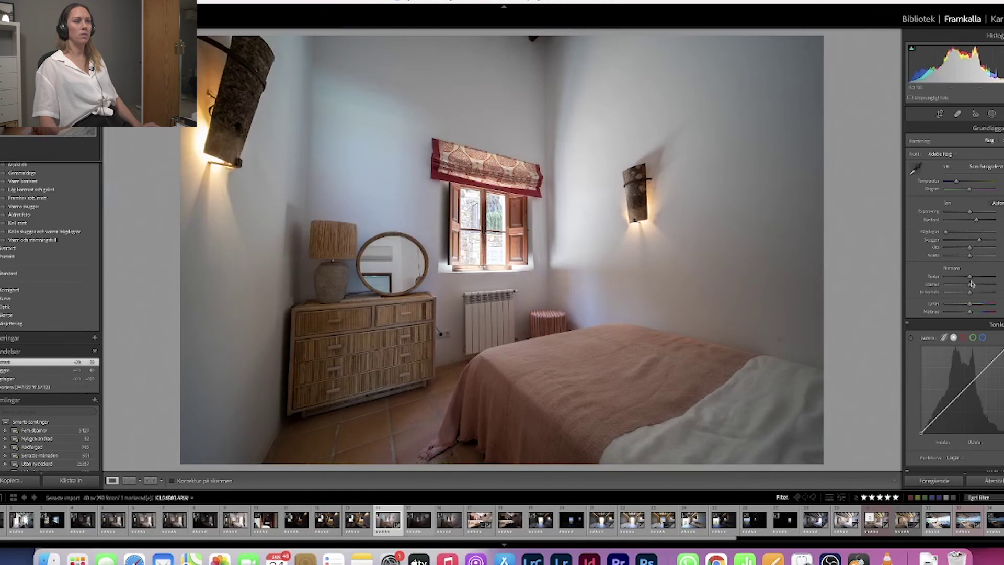
left_click_drag(970, 285, 976, 284)
left_click_drag(969, 211, 971, 212)
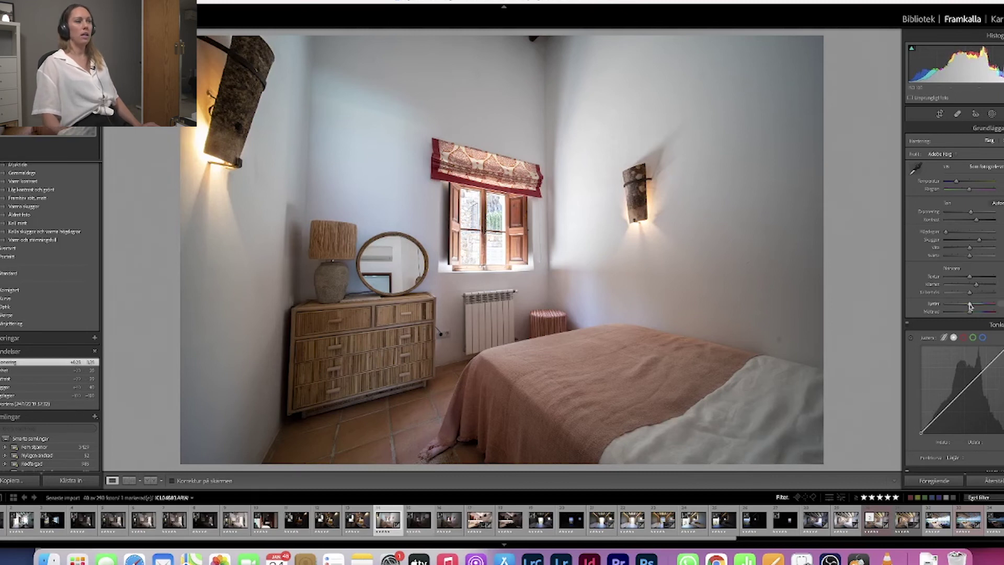
left_click_drag(970, 305, 973, 304)
mouse_move(971, 212)
left_mouse_down()
mouse_move(989, 240)
mouse_move(973, 214)
left_mouse_up()
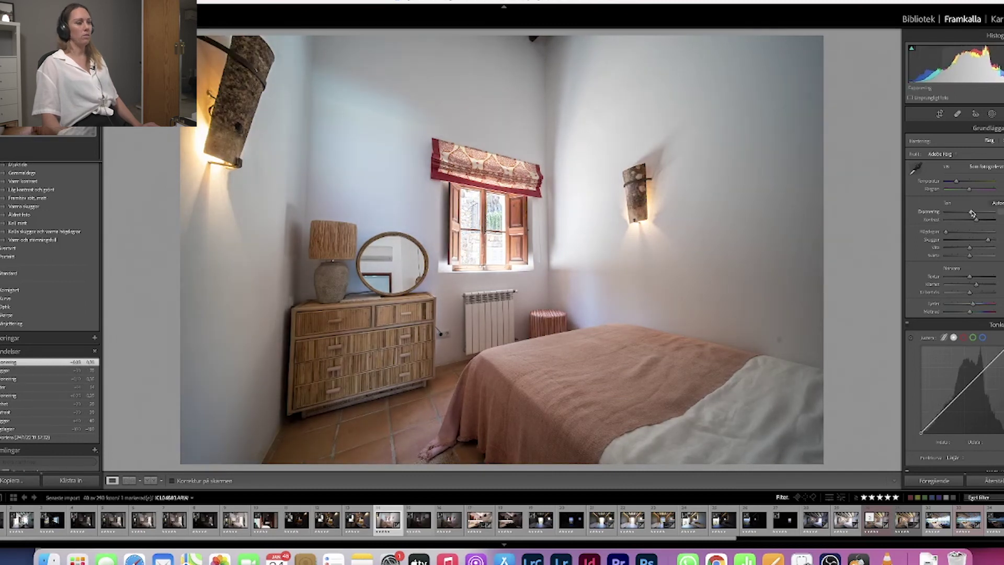
Choose the brightest frame of the bathroom with the open window, reduce its highlights and compare it with the darker exposures
key("Right")
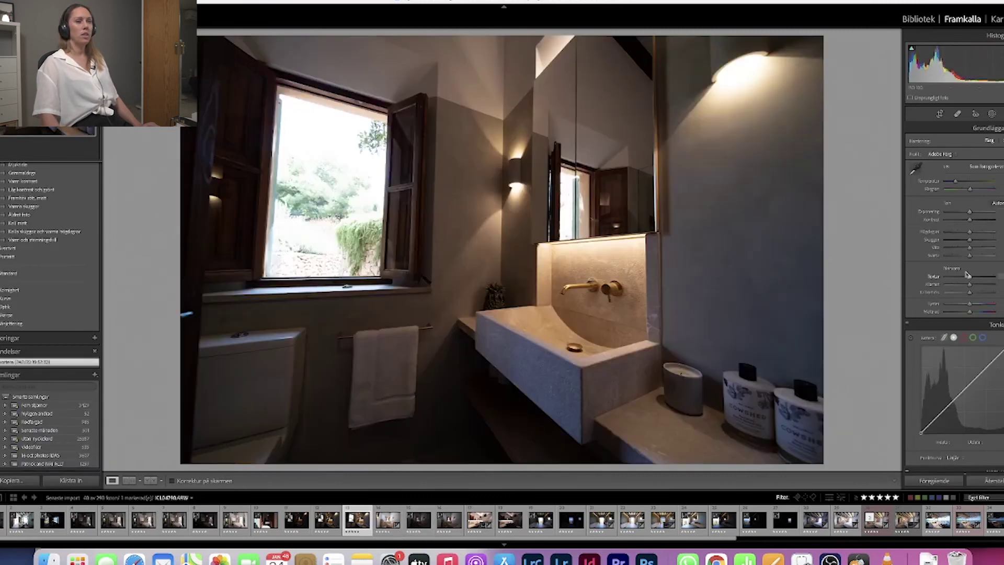
mouse_move(970, 230)
left_mouse_down()
mouse_move(938, 231)
mouse_move(956, 231)
left_mouse_up()
key("Left")
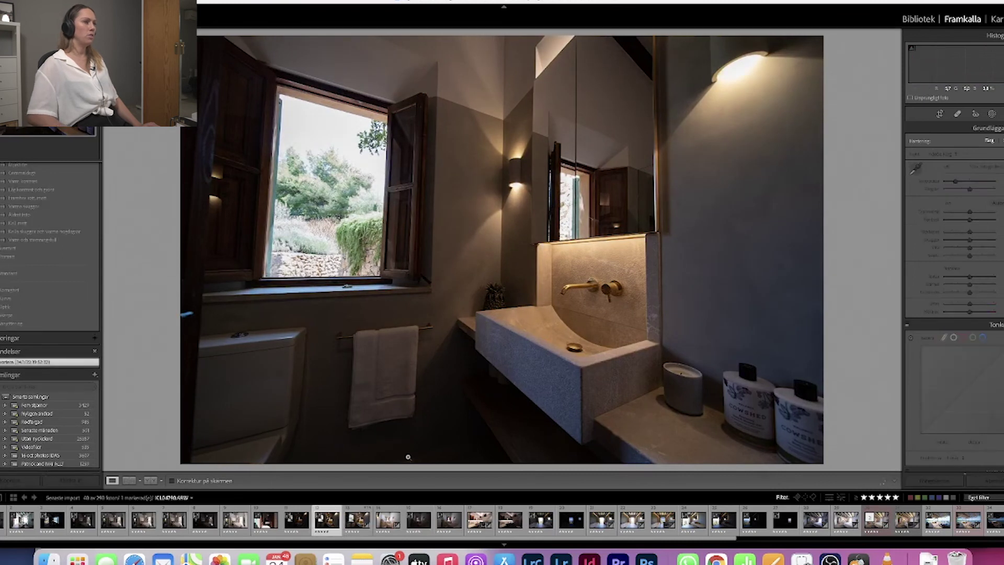
key("Left")
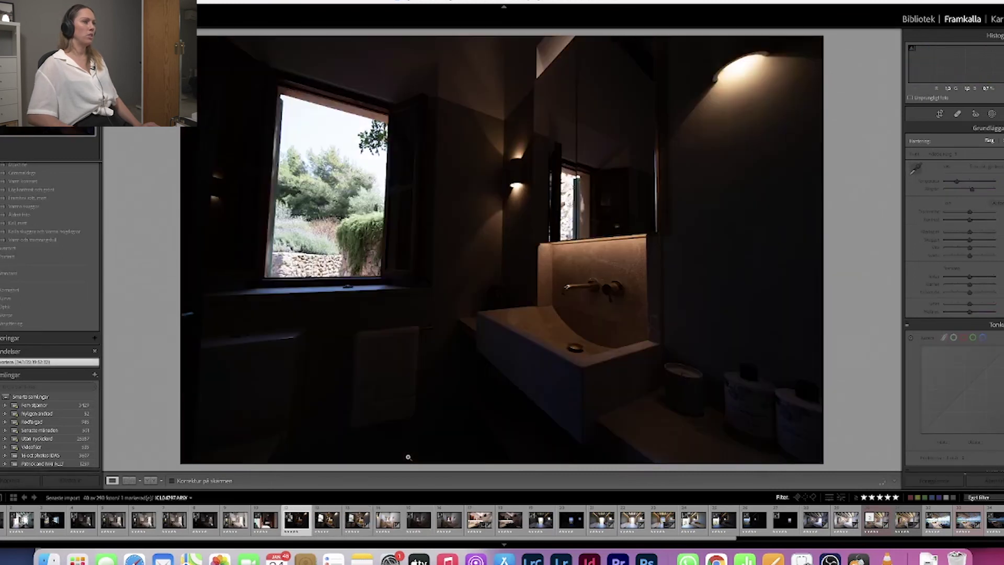
key("Right")
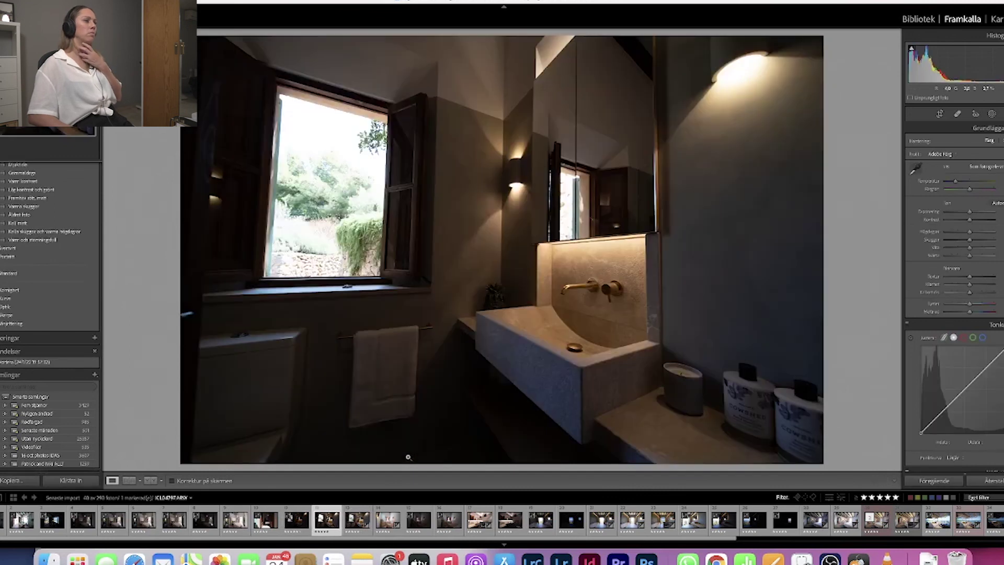
key("Right")
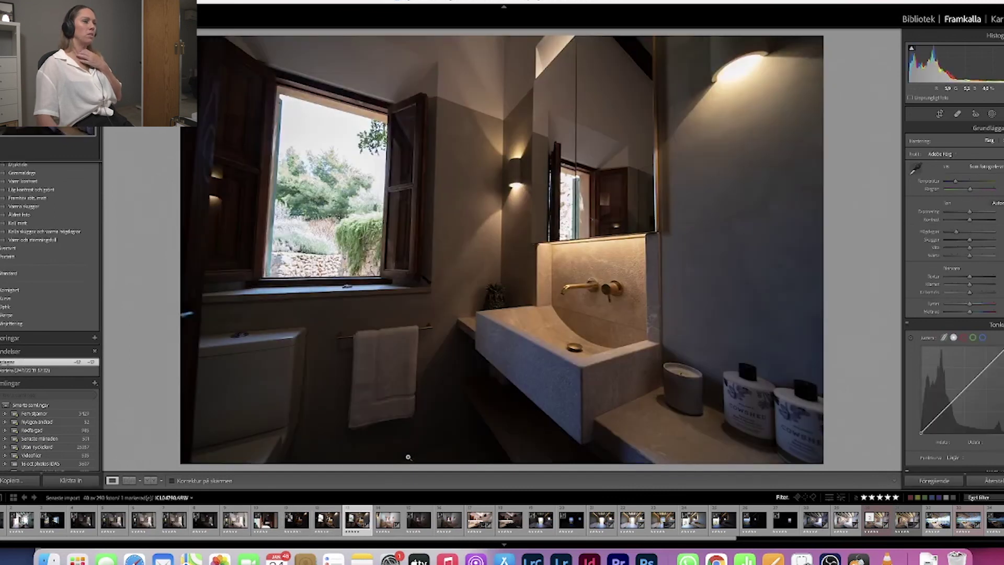
Lift the window bathroom photo's shadows, reduce highlights further, and increase its clarity, vibrance and exposure
mouse_move(969, 240)
left_mouse_down()
mouse_move(985, 240)
mouse_move(972, 213)
mouse_move(947, 232)
mouse_move(954, 236)
left_mouse_up()
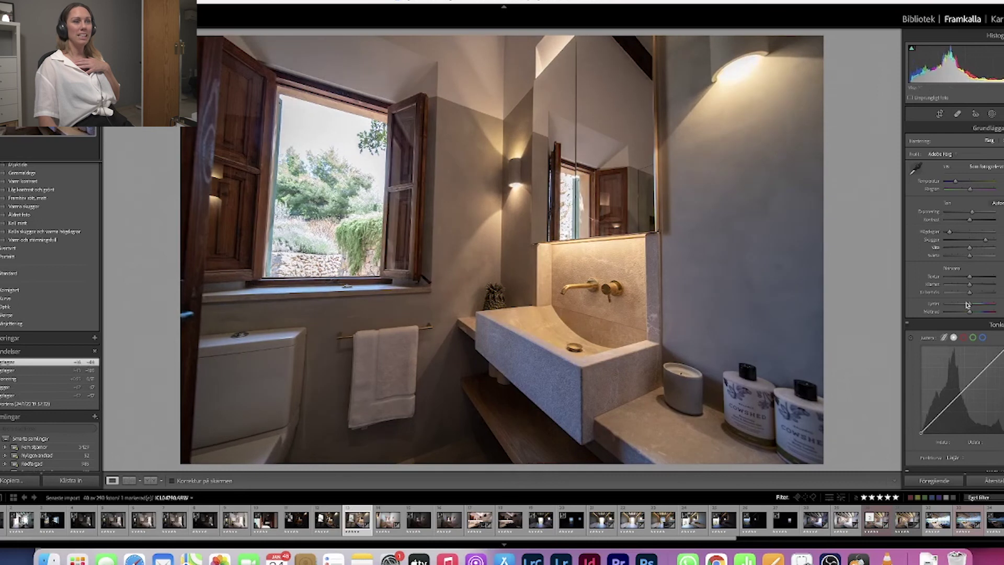
left_click_drag(970, 286, 975, 308)
left_click_drag(972, 213, 974, 213)
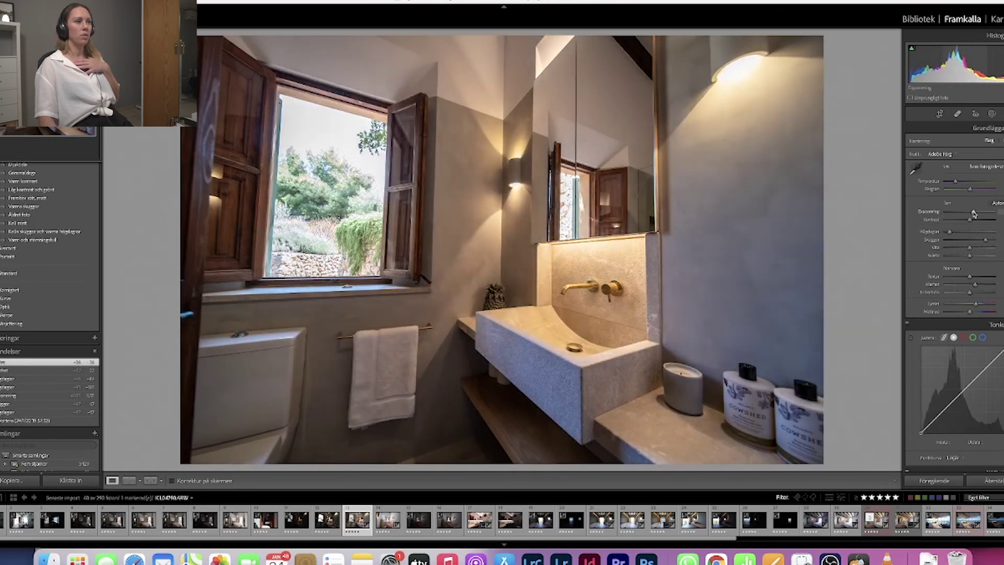
left_click(979, 306)
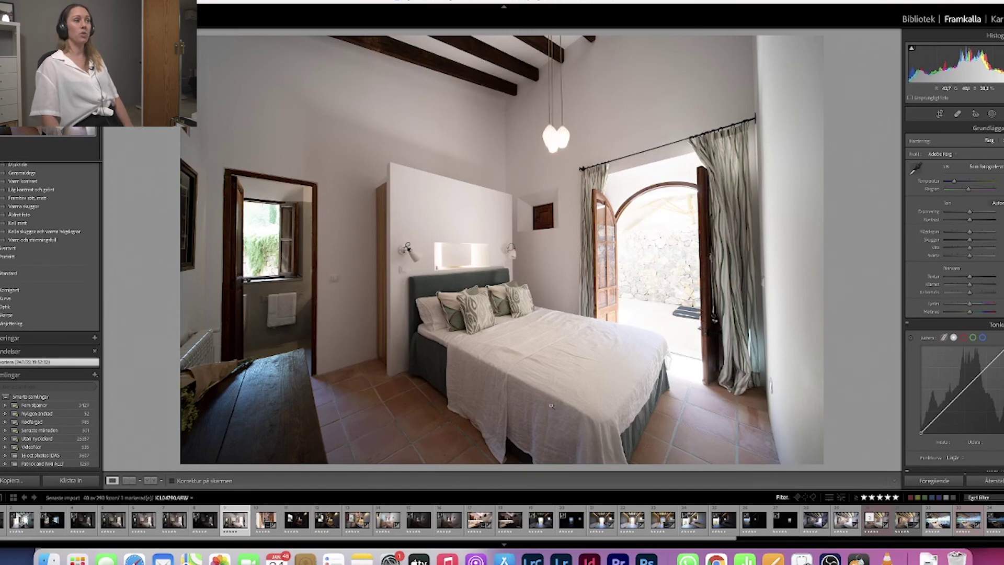
Reduce the highlights fully on the bright bedroom photo with the arched door, lift its shadows and add contrast
mouse_move(970, 231)
left_mouse_down()
mouse_move(945, 231)
mouse_move(976, 239)
mouse_move(977, 221)
left_mouse_up()
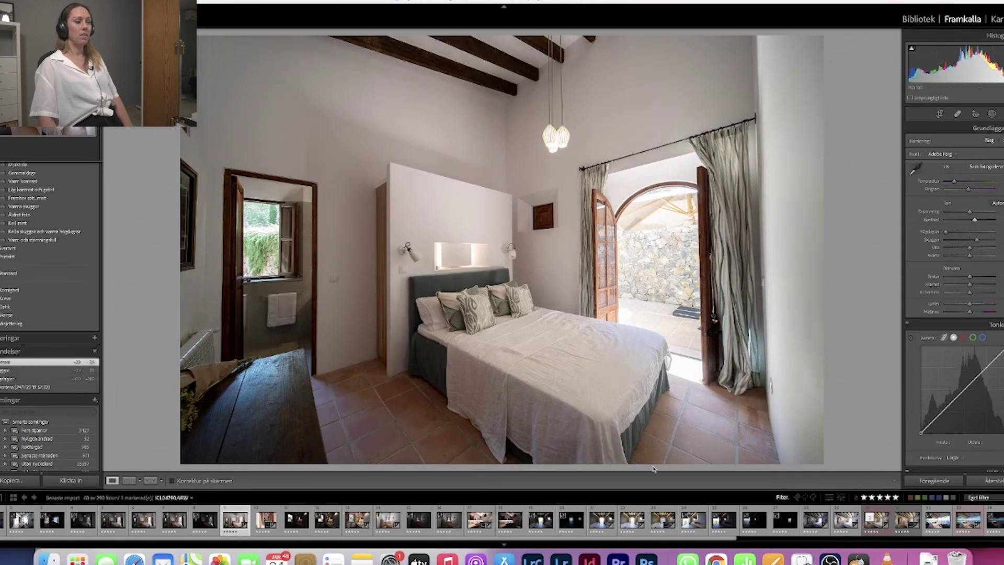
Return to the balcony bathroom HDR with the bathtub and warm its colour temperature slightly
left_click(656, 522)
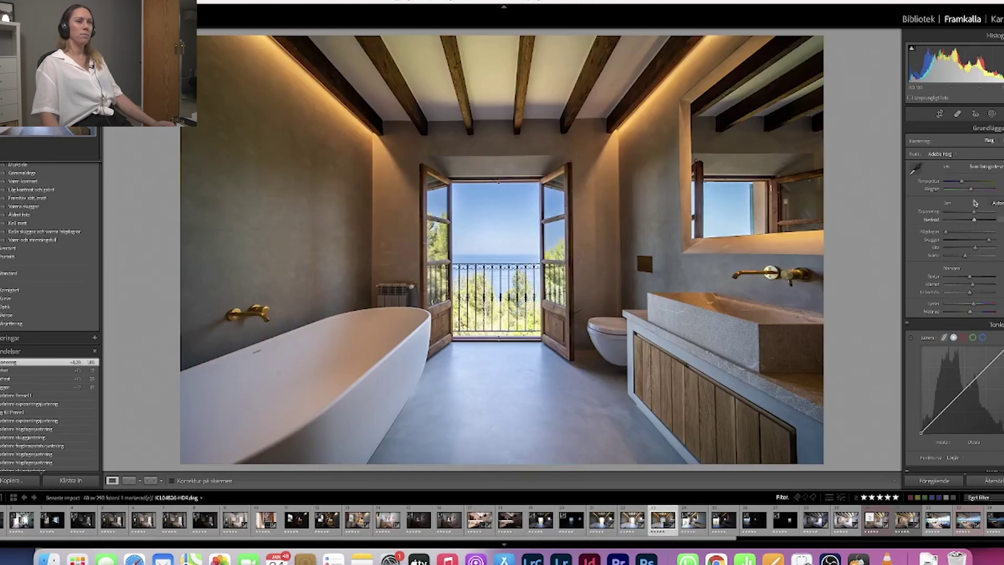
left_click_drag(961, 182, 963, 184)
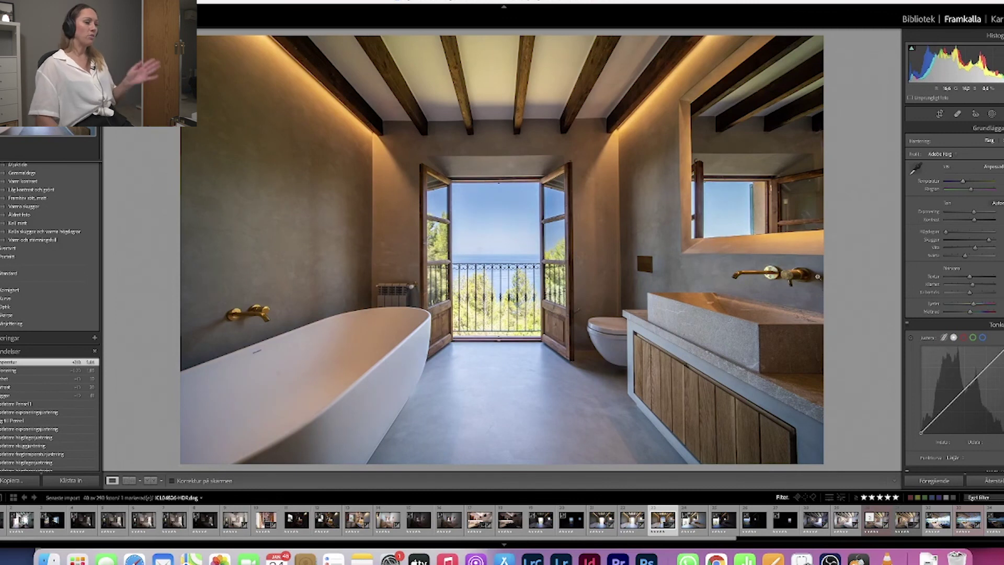
Browse back through the interior shots and compare the different exposures of the arched-door bedroom and the dining room
key("Left")
key("Left")
key("Left")
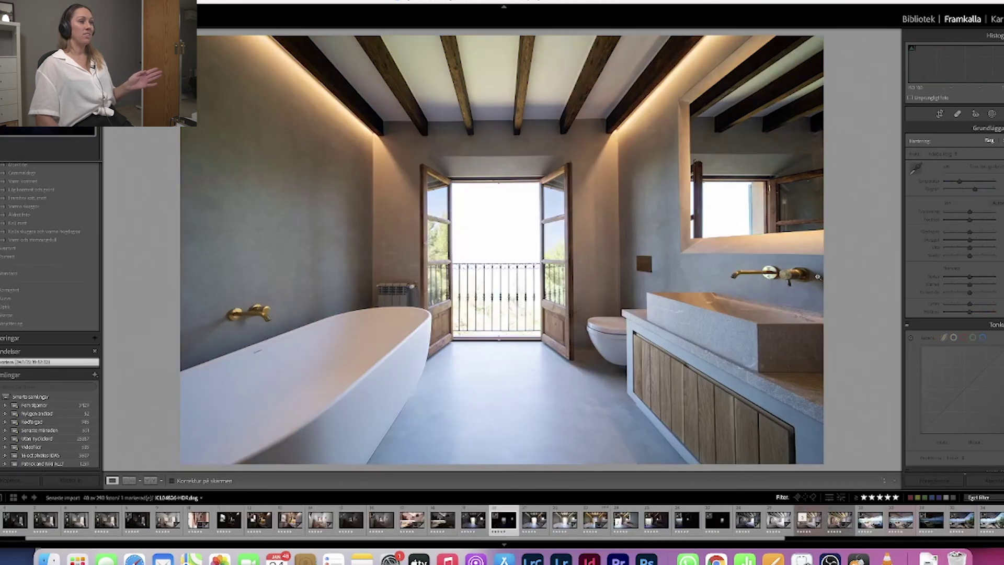
key("Left")
key("Left")
key("Left")
key("Left")
key("Left")
key("Left")
key("Left")
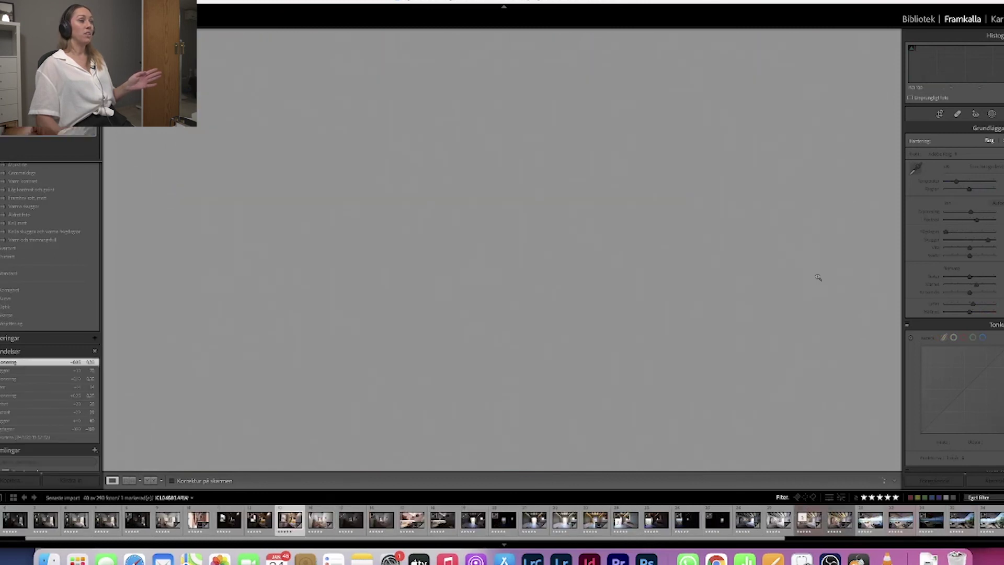
key("Left")
key("Left")
key("Left")
key("Left")
key("Left")
key("Left")
key("Left")
key("Left")
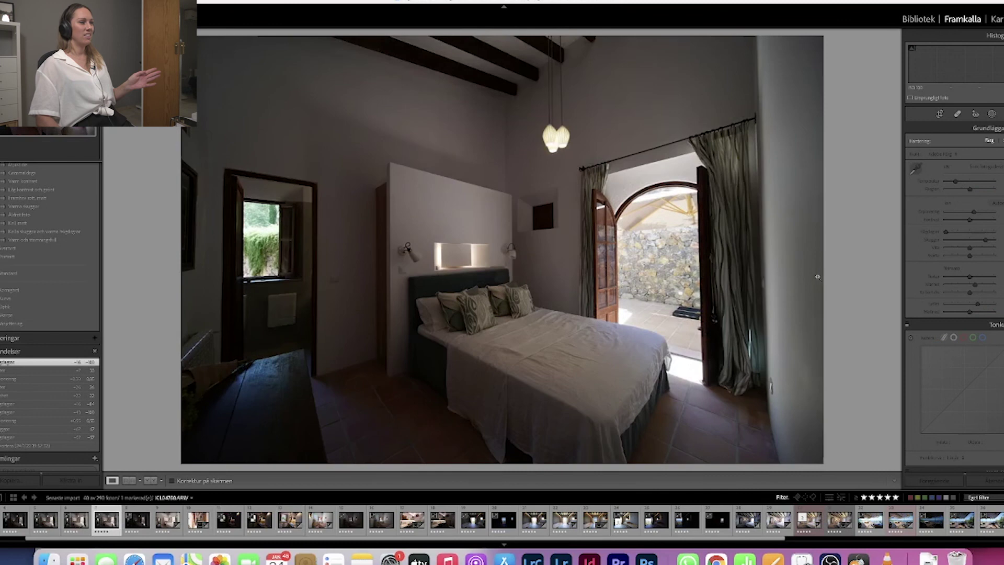
key("Left")
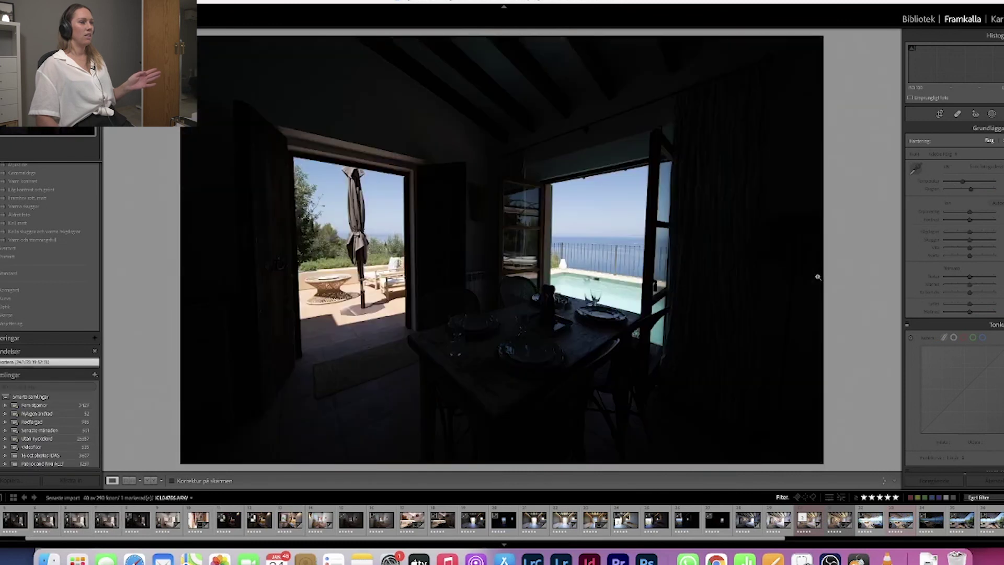
key("Right")
key("Right")
key("Right")
key("Right")
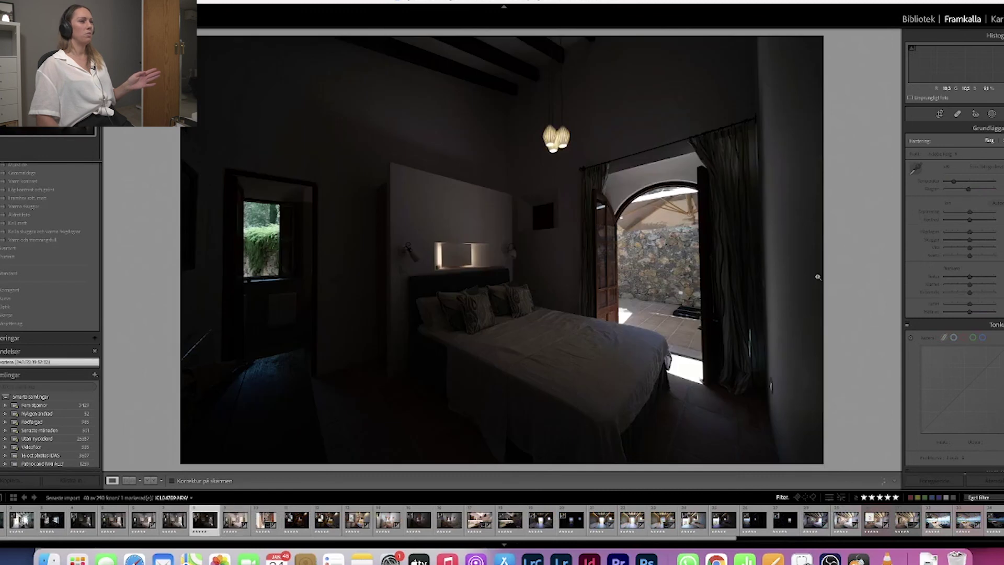
key("Left")
key("Left")
key("Left")
key("Left")
key("Left")
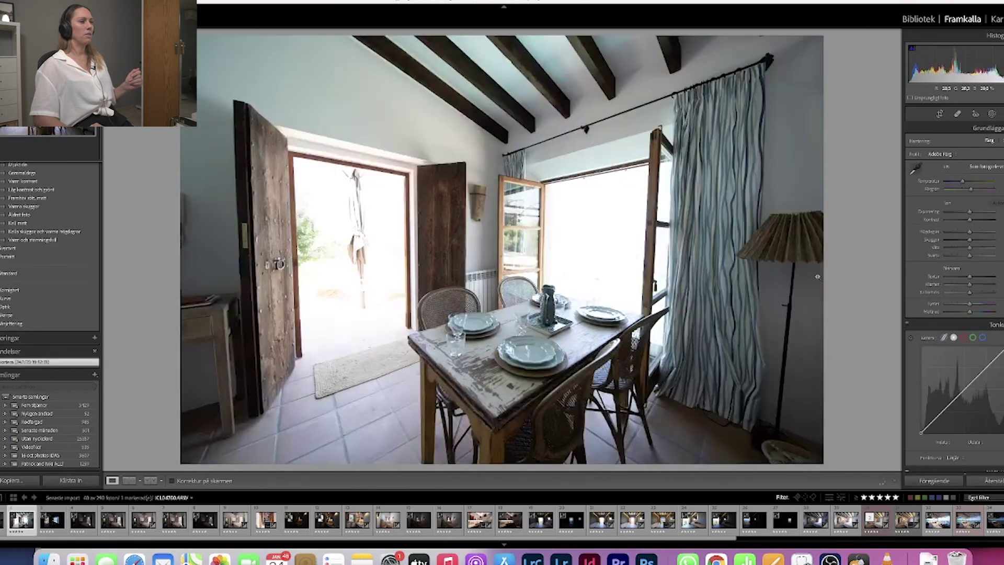
key("Right")
key("Right")
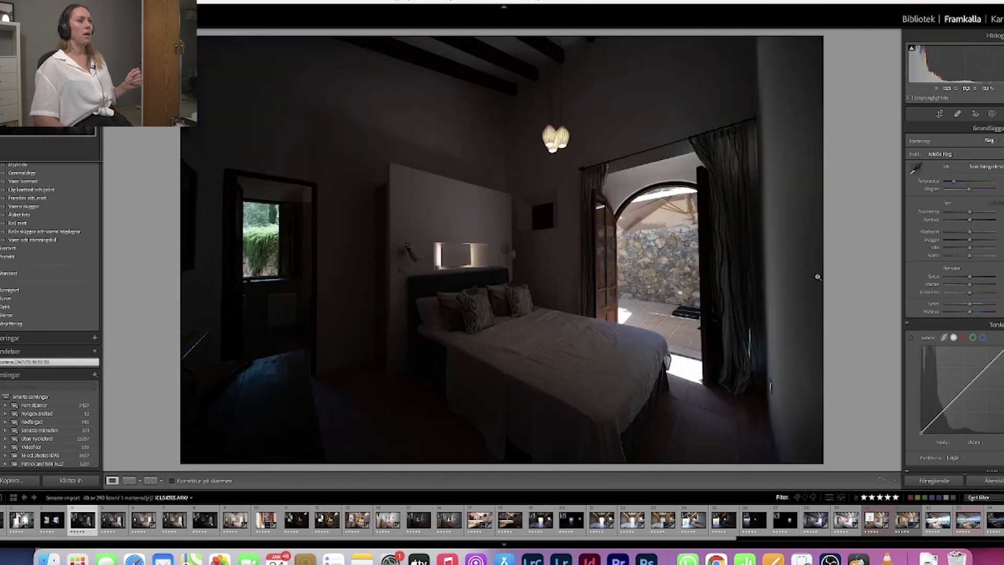